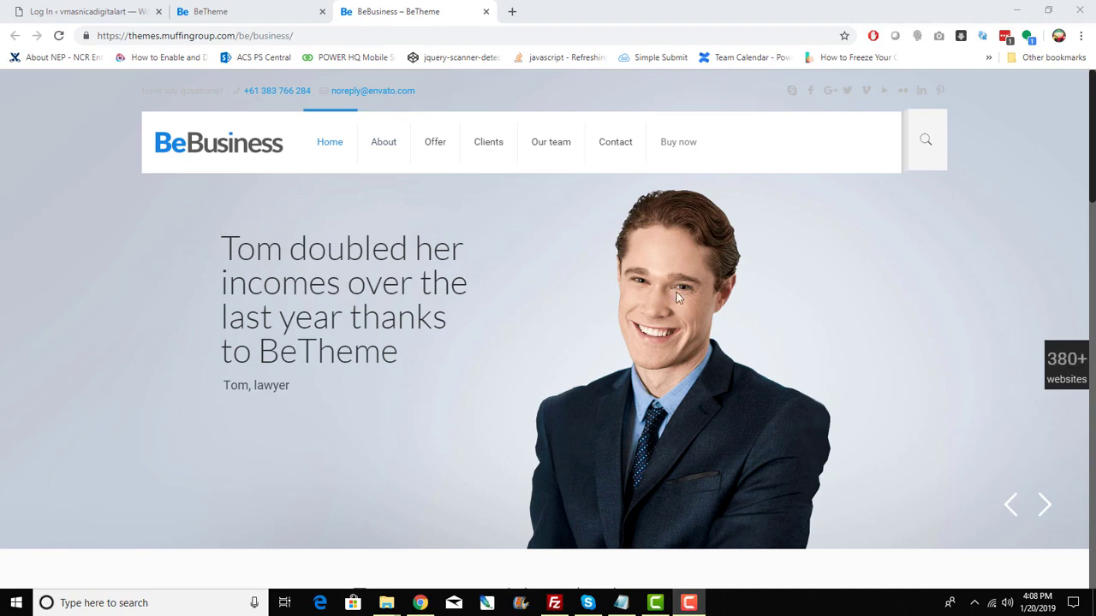
Scroll the BeTheme demo website grid down to the Plumber, Art and Webmaster rows, glancing at BeBusiness
left_click(261, 19)
scroll(443, 506, "up", 6)
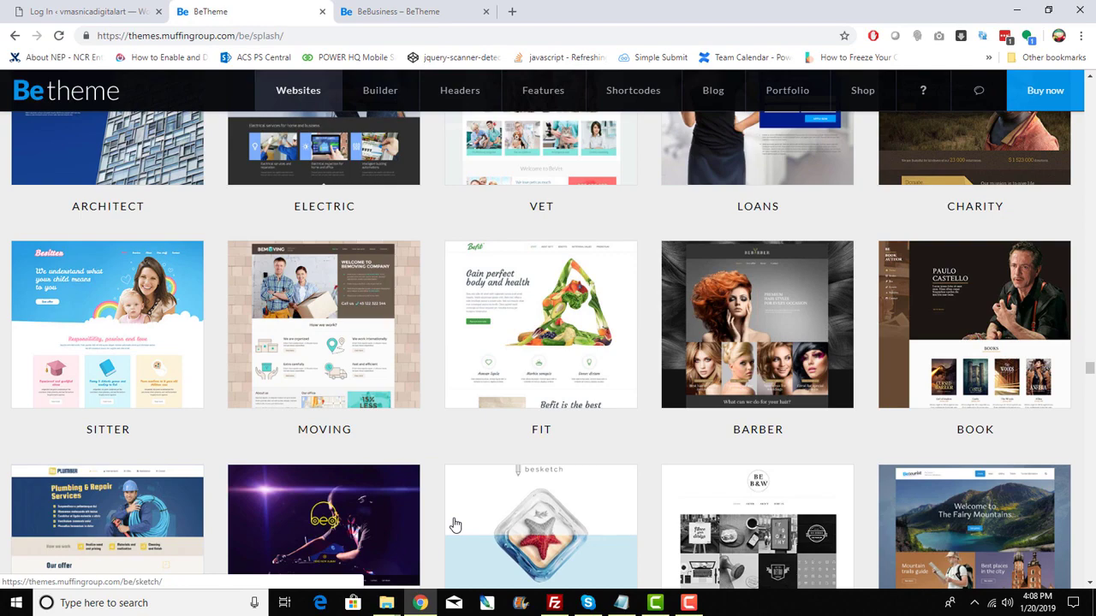
scroll(455, 524, "down", 2)
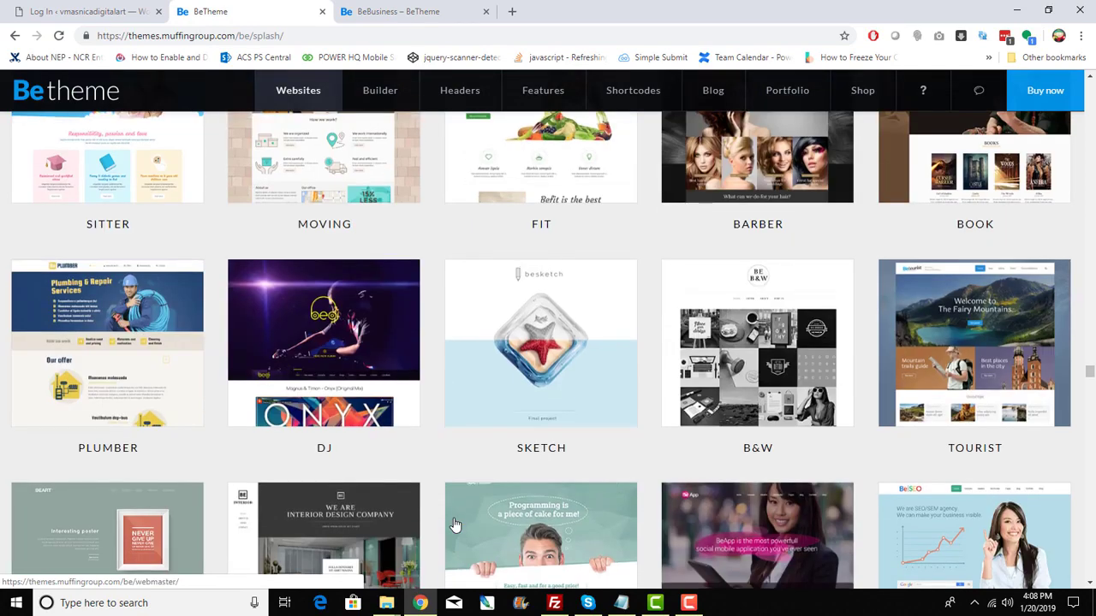
scroll(455, 523, "down", 2)
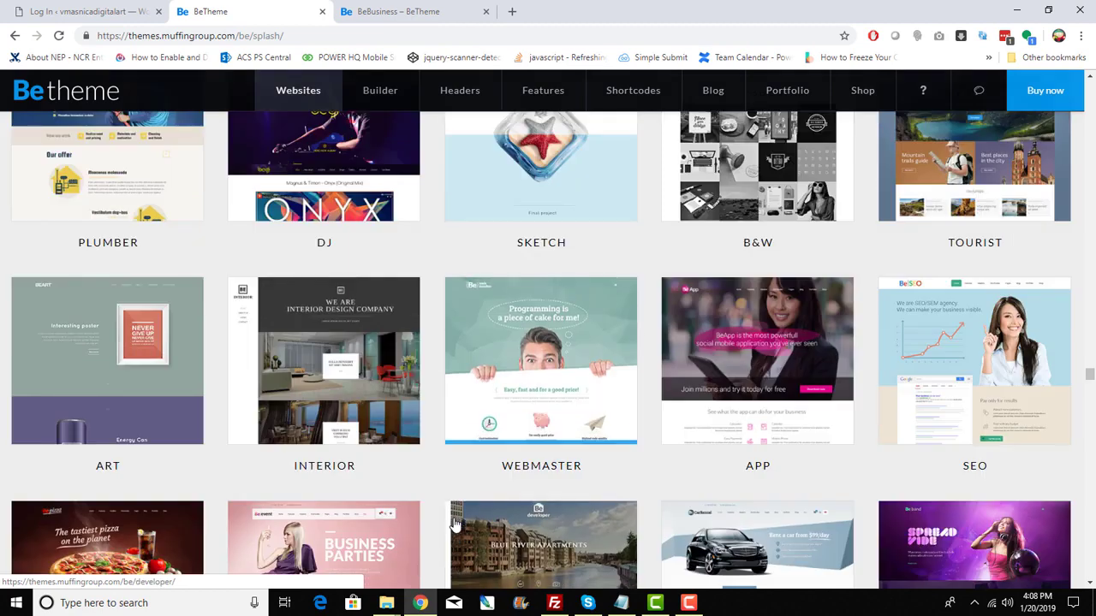
left_click(406, 10)
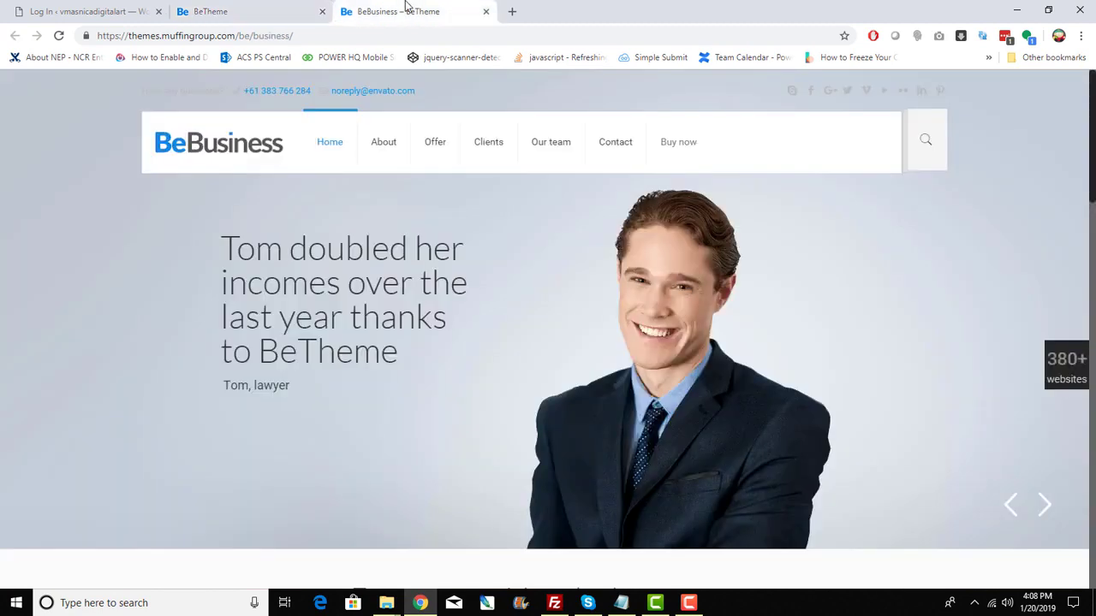
left_click(275, 6)
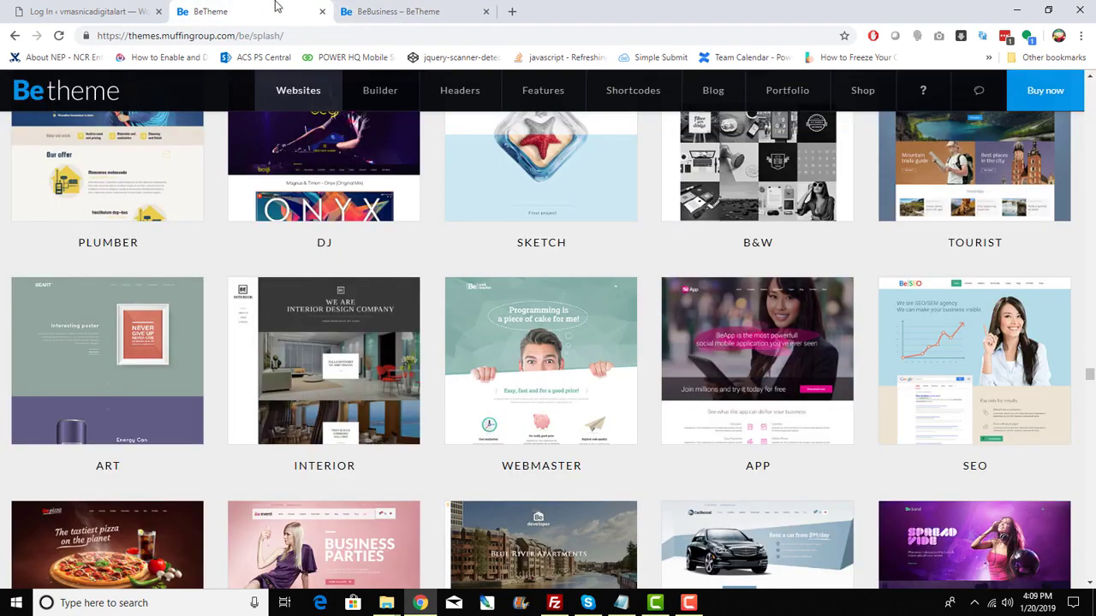
Load the admin dashboard at idesignsmart.com/WSP/wp-admin in a new tab
left_click(512, 12)
type("idesignsmart.com")
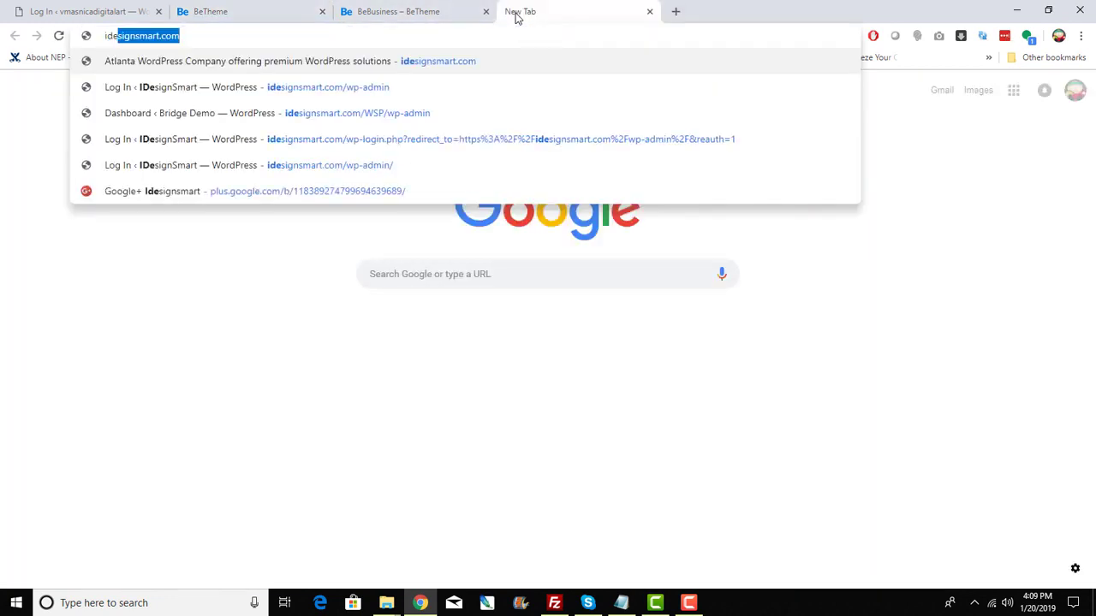
key("Down")
key("Down")
key("Return")
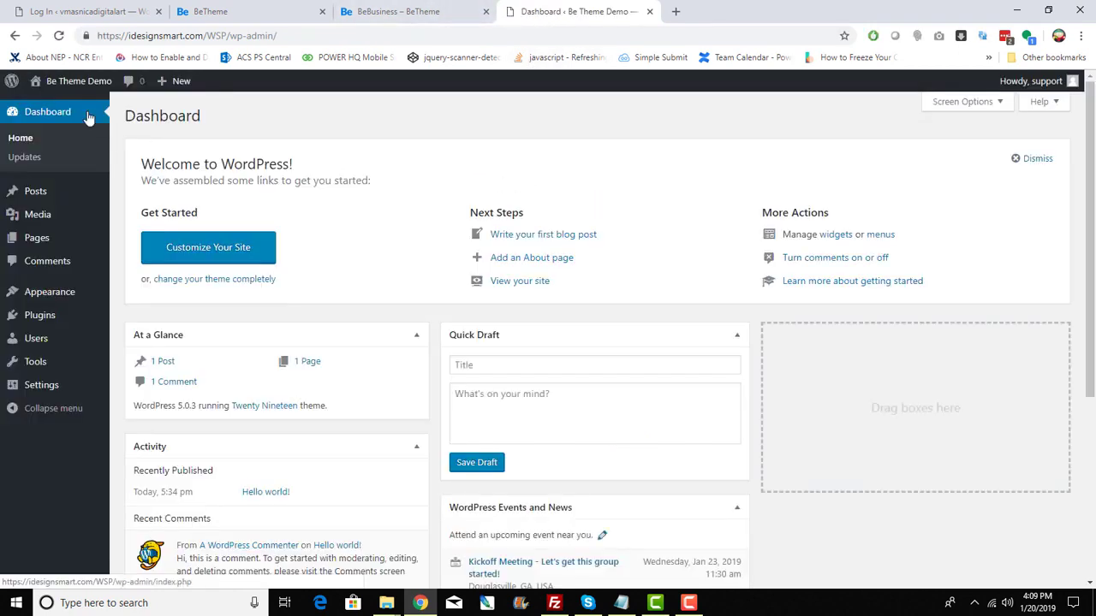
Open the public site via Visit Site in its own tab, view it, and return to the Dashboard
mouse_move(77, 86)
right_click(49, 107)
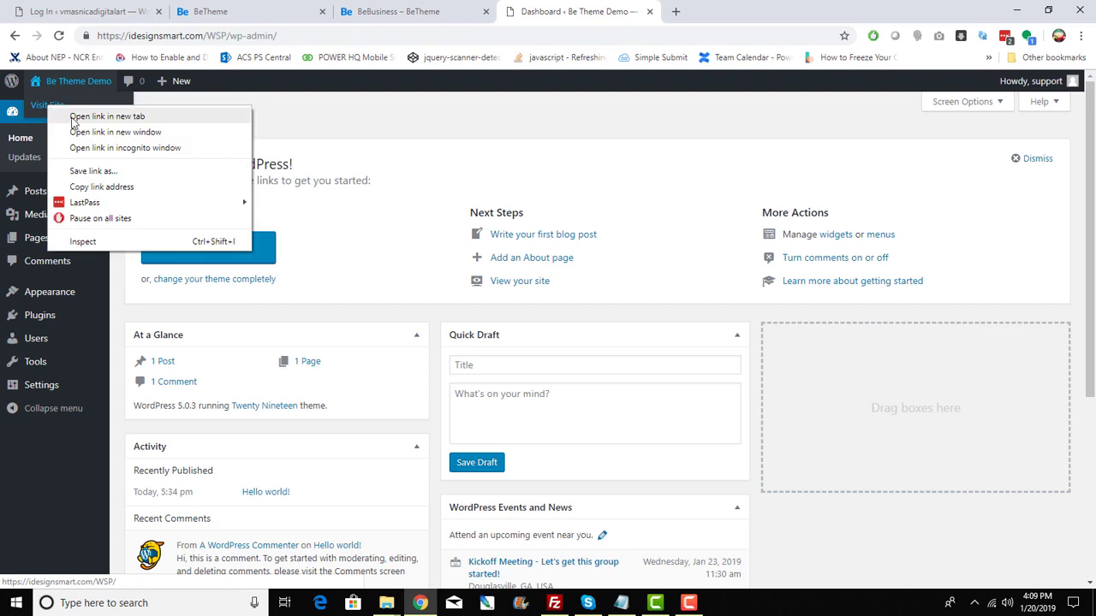
left_click(86, 116)
left_click(690, 10)
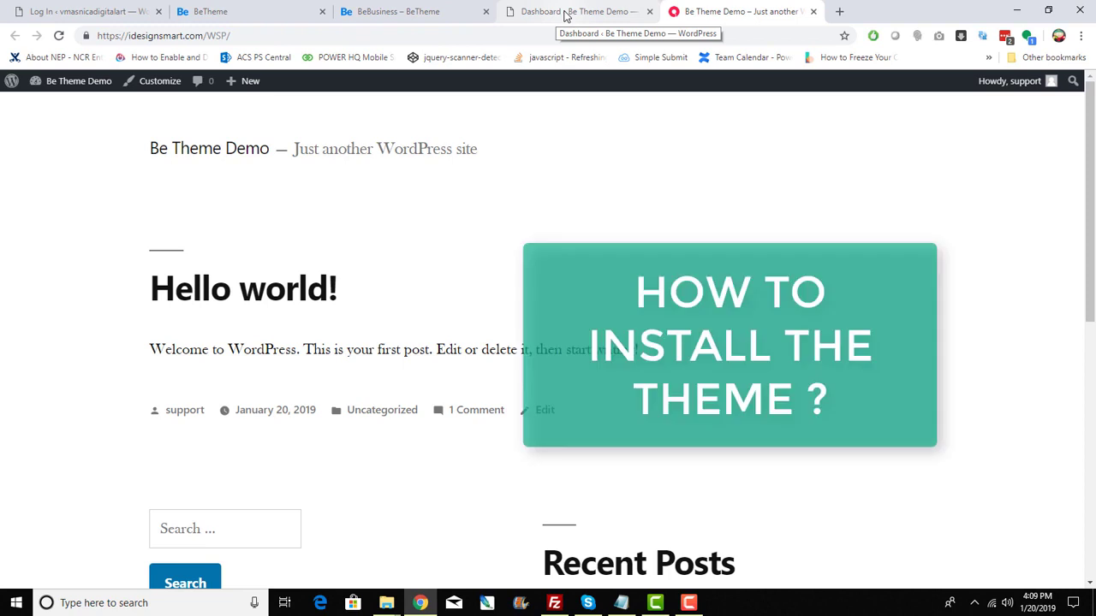
left_click(565, 12)
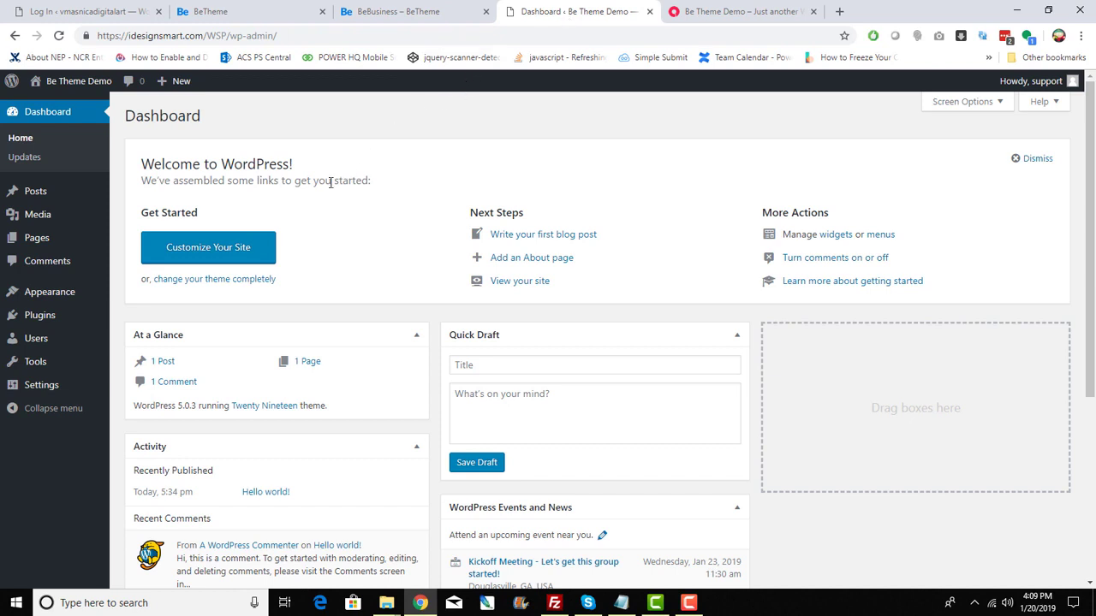
Delete the Betheme theme so only Twenty Nineteen remains, then go to Add Themes
mouse_move(51, 300)
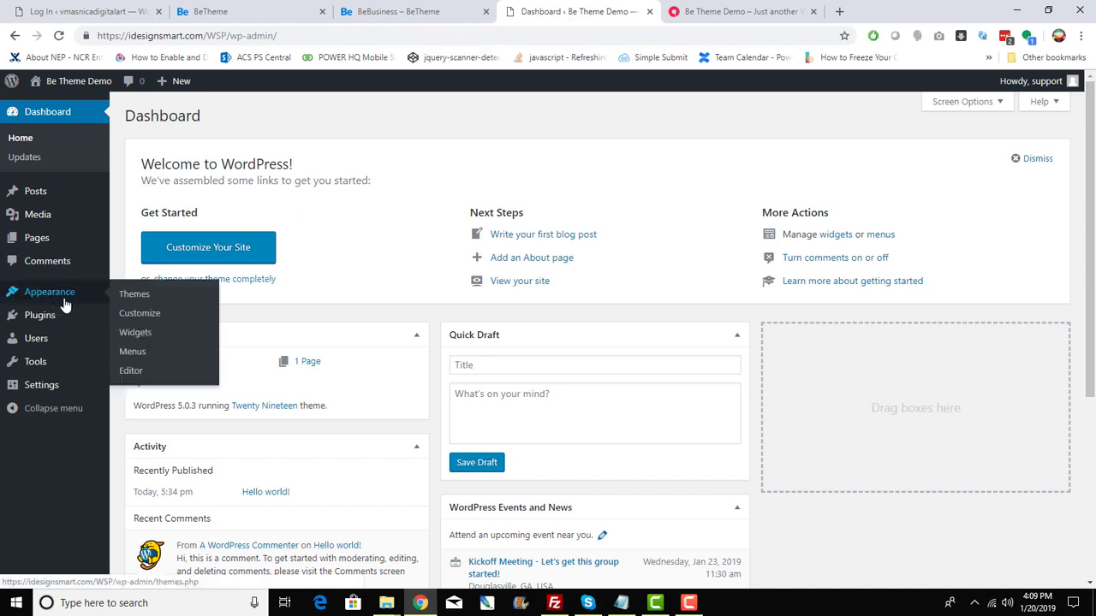
left_click(137, 296)
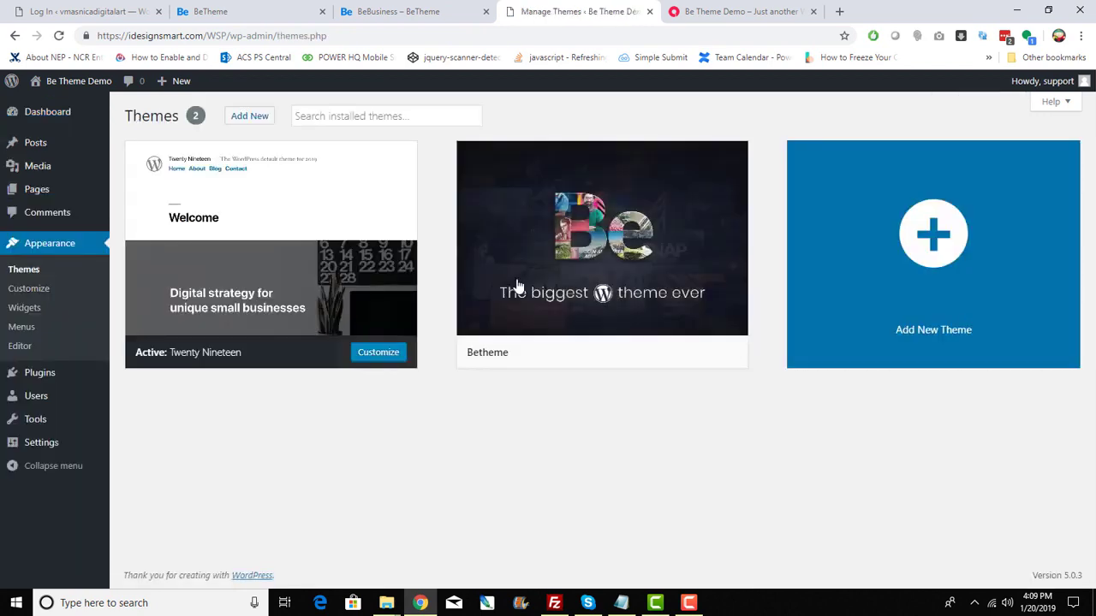
left_click(626, 292)
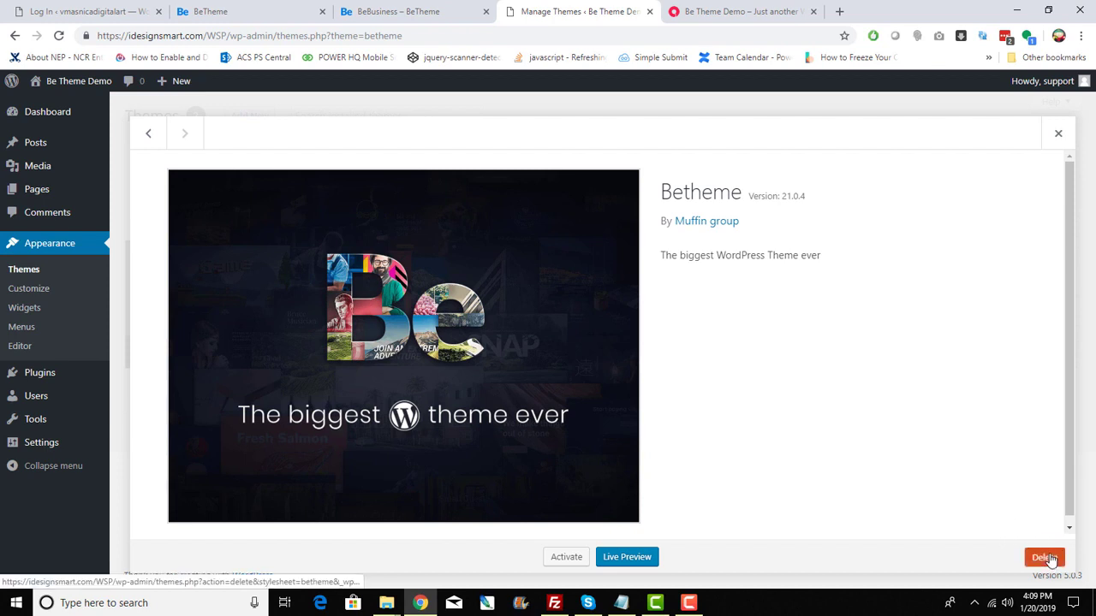
left_click(1047, 557)
left_click(612, 142)
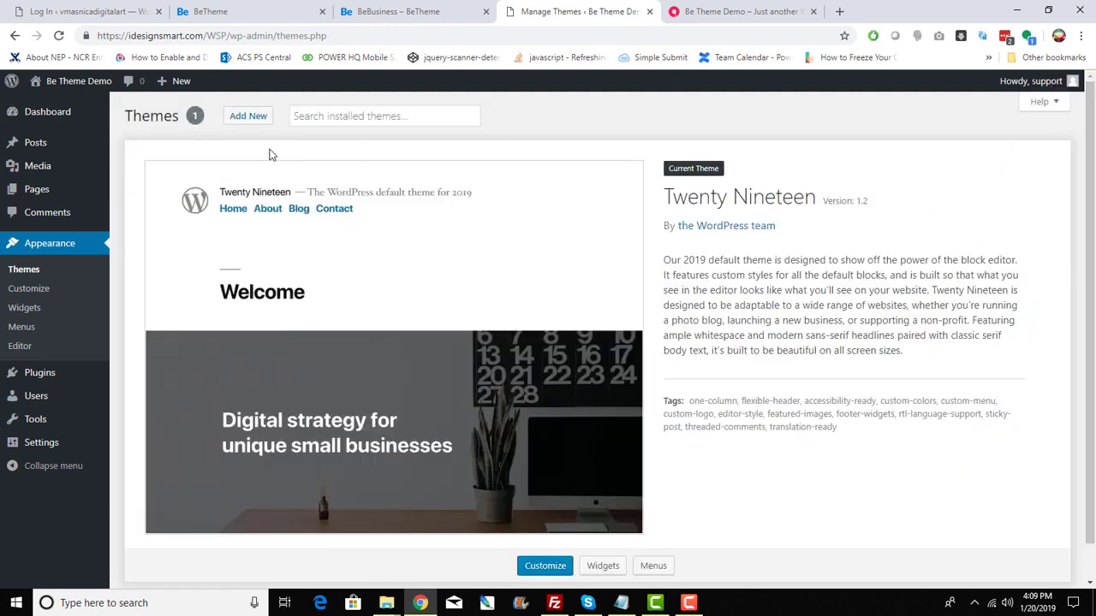
left_click(253, 116)
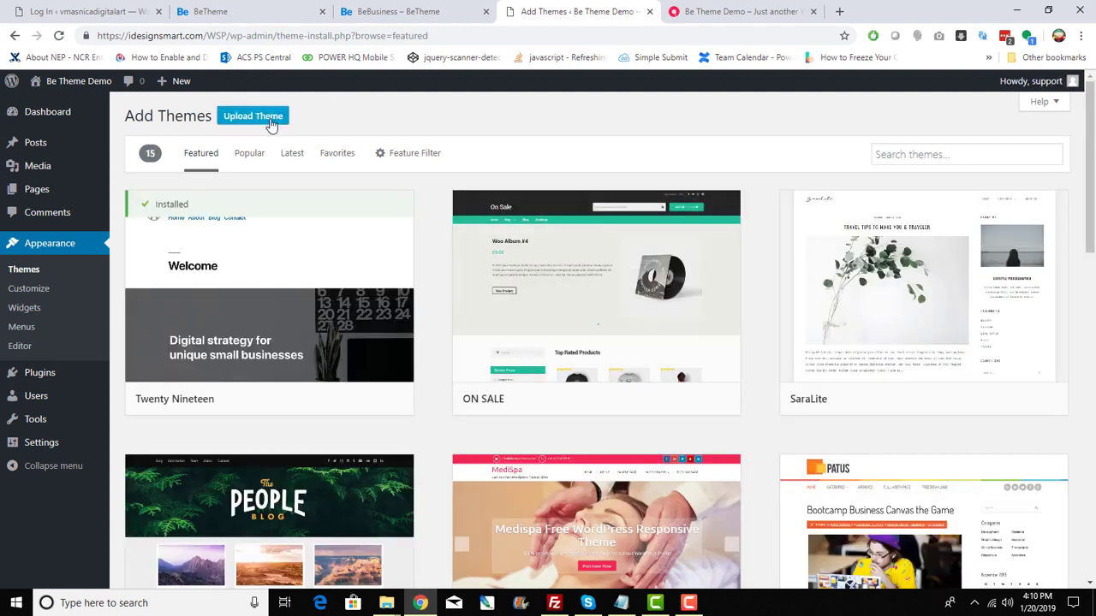
Upload betheme.zip from the betheme-premium-wordpress-theme folder, install it, and activate BeTheme
left_click(254, 117)
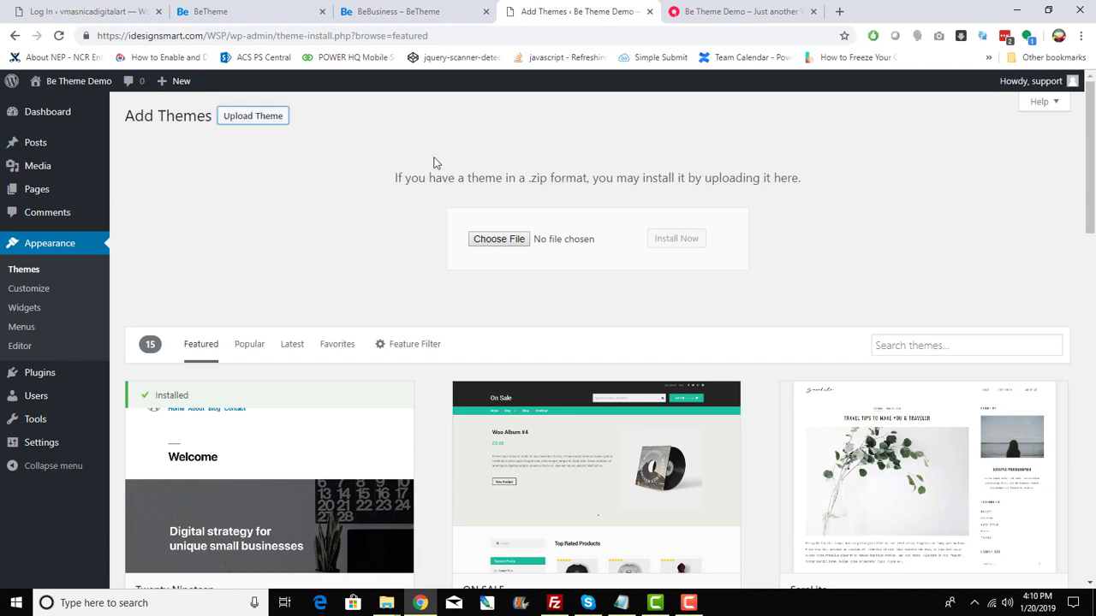
left_click(482, 243)
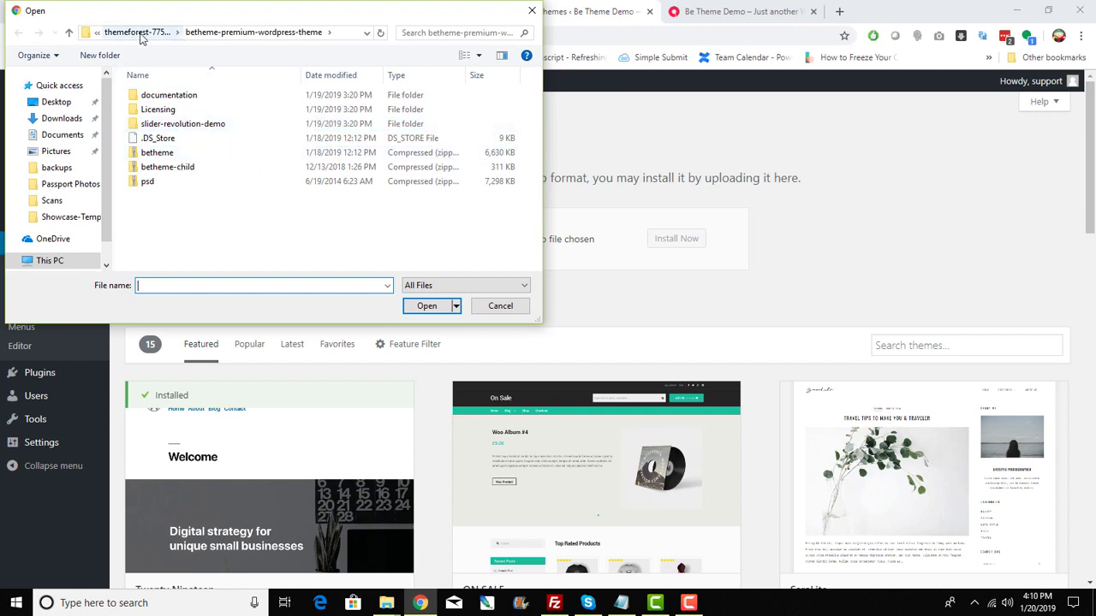
left_click(142, 34)
double_click(197, 113)
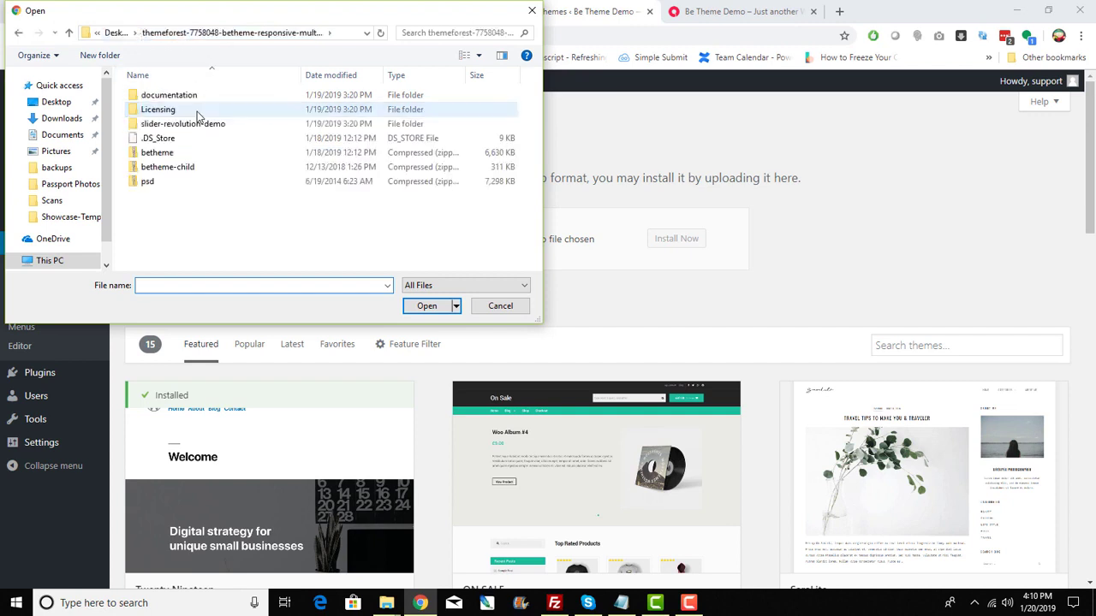
left_click(153, 32)
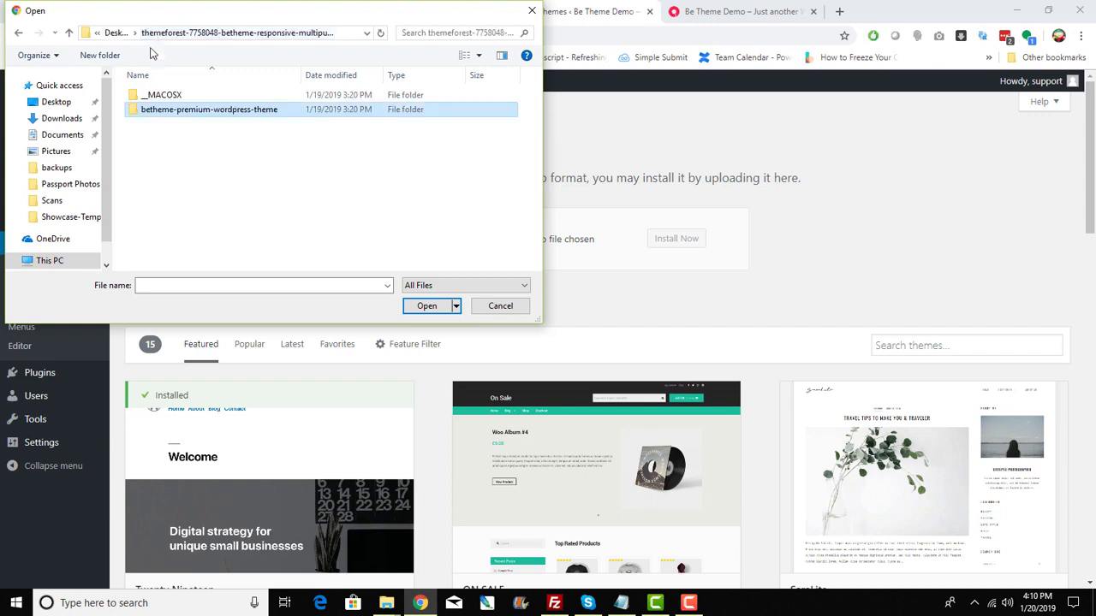
double_click(207, 113)
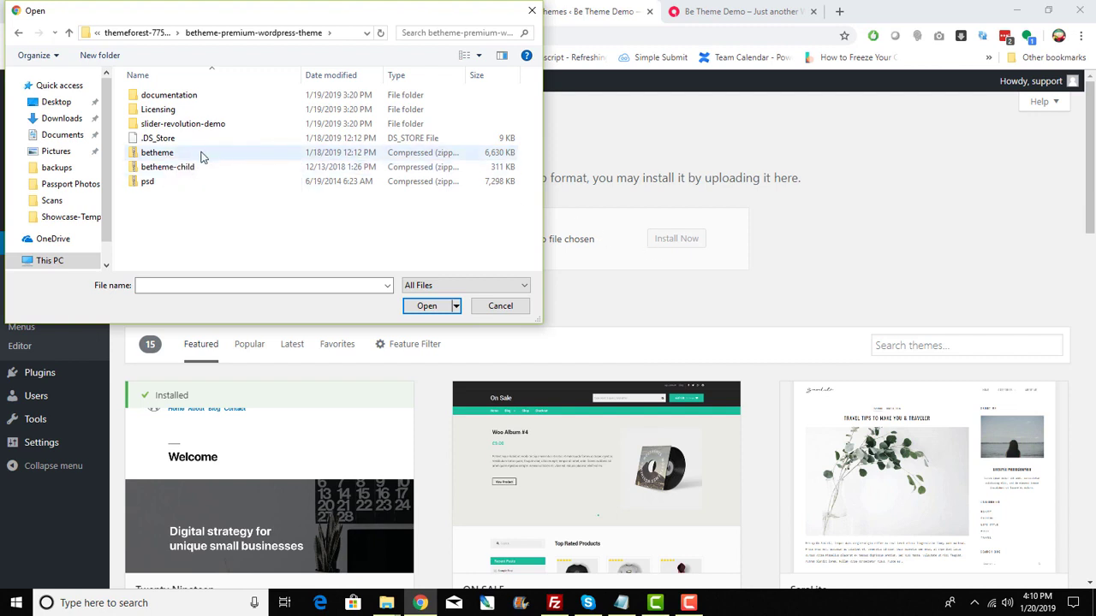
double_click(202, 156)
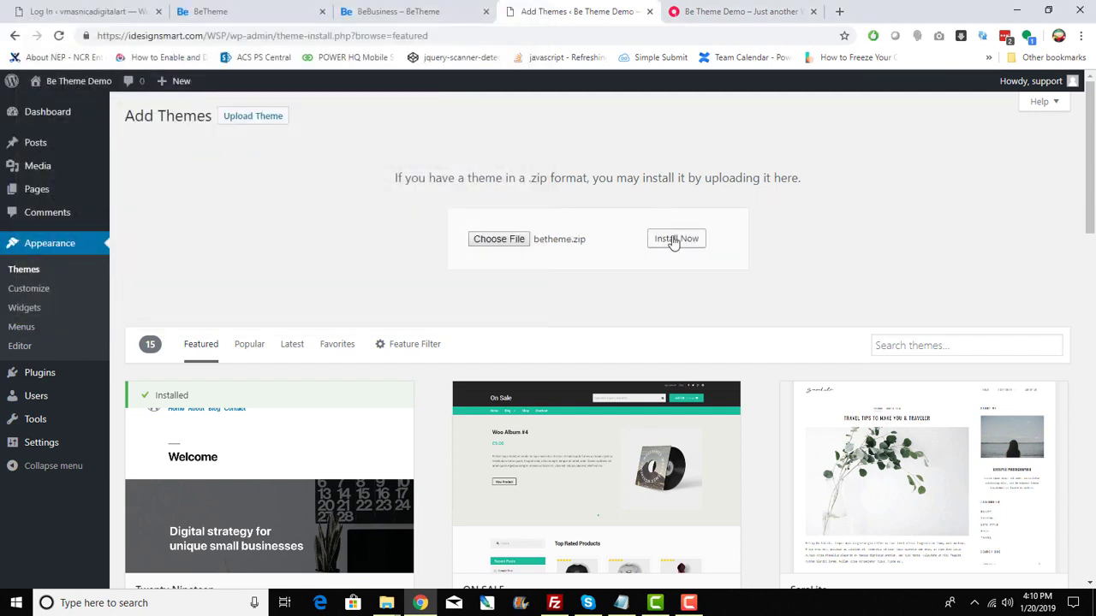
left_click(674, 241)
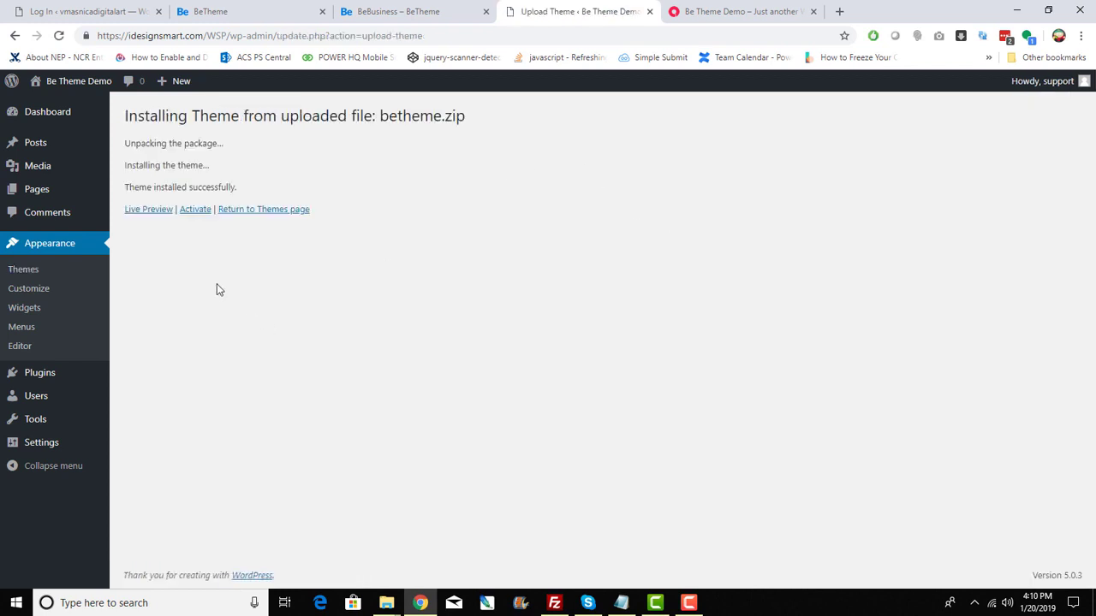
left_click(184, 216)
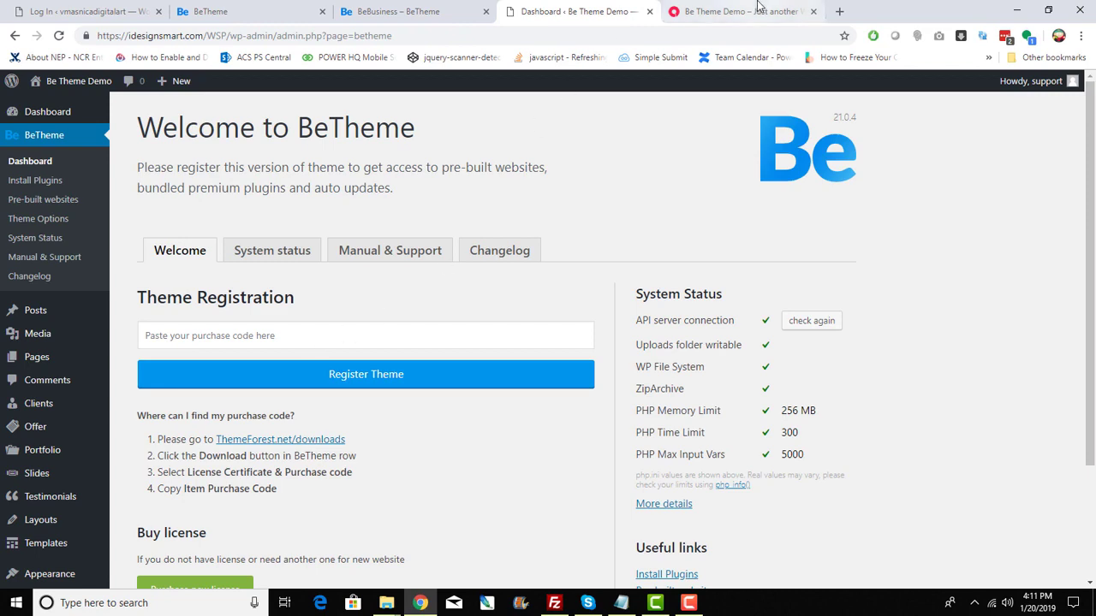
Open the ThemeForest website in a new tab
left_click(839, 11)
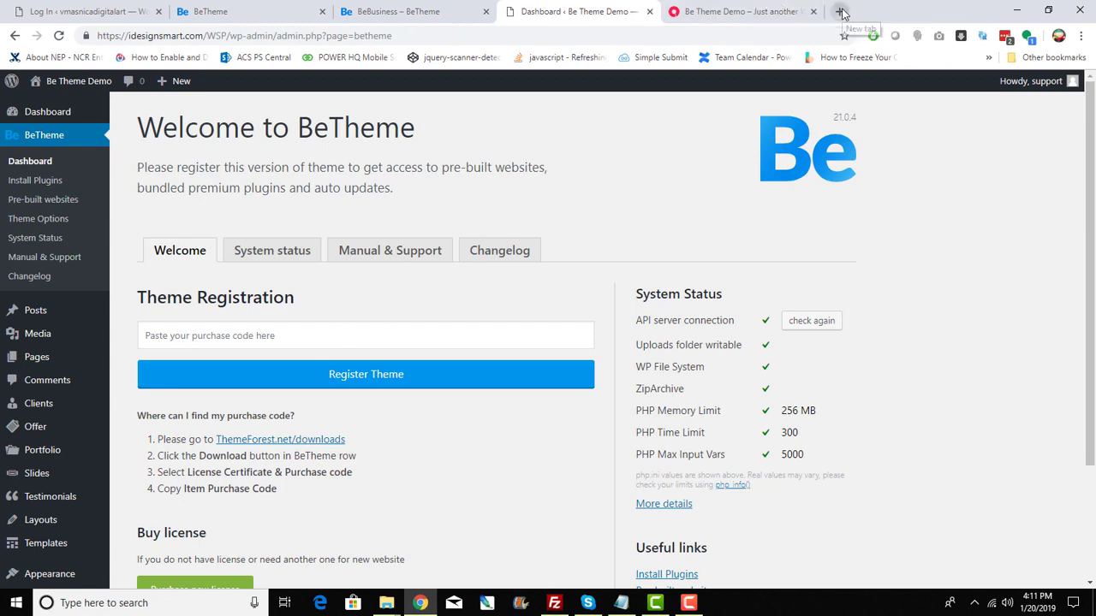
type("theme")
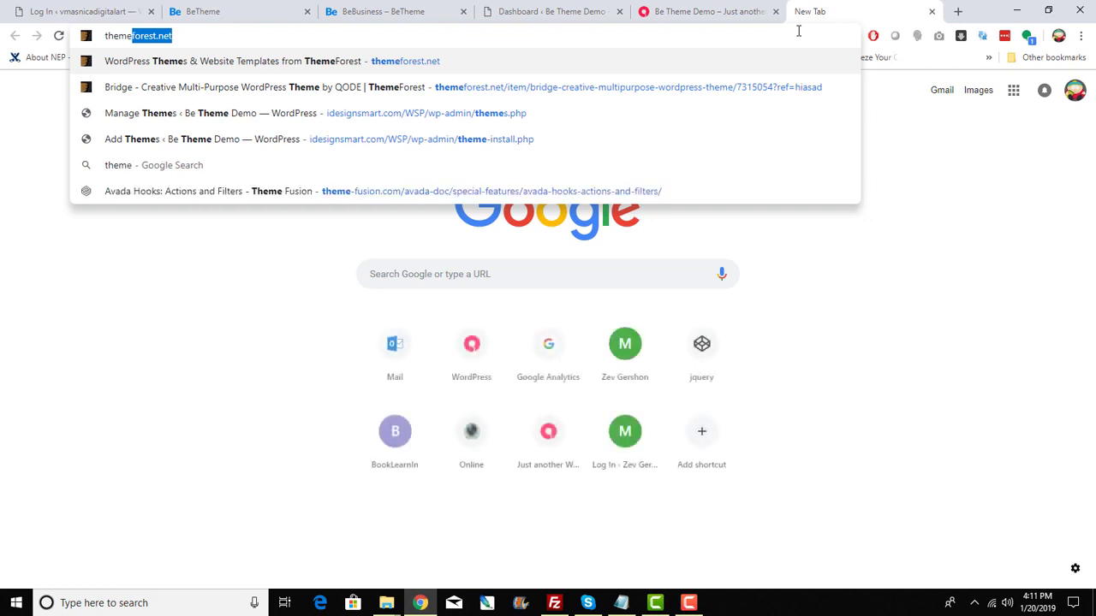
key("Return")
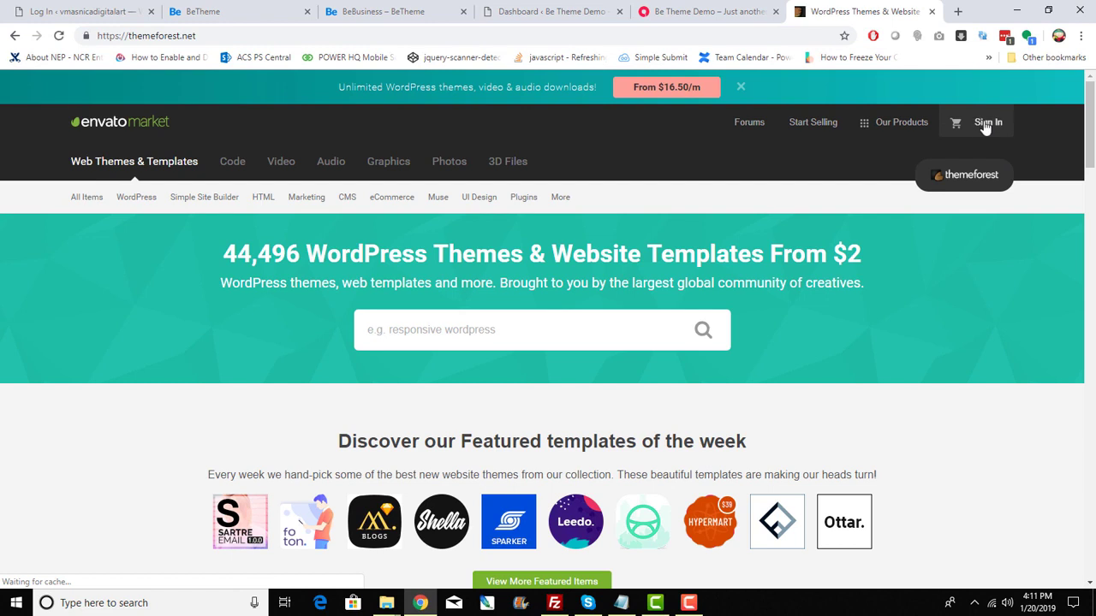
Sign in to ThemeForest and view BeTheme's download options under purchased downloads
left_click(985, 124)
mouse_move(981, 135)
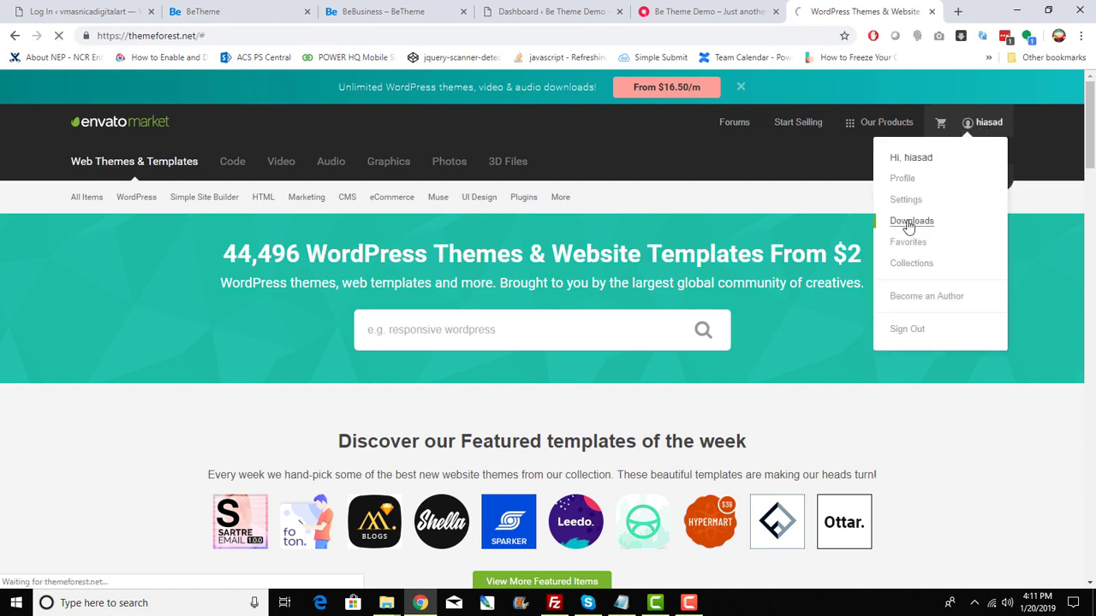
left_click(907, 225)
scroll(746, 237, "down", 6)
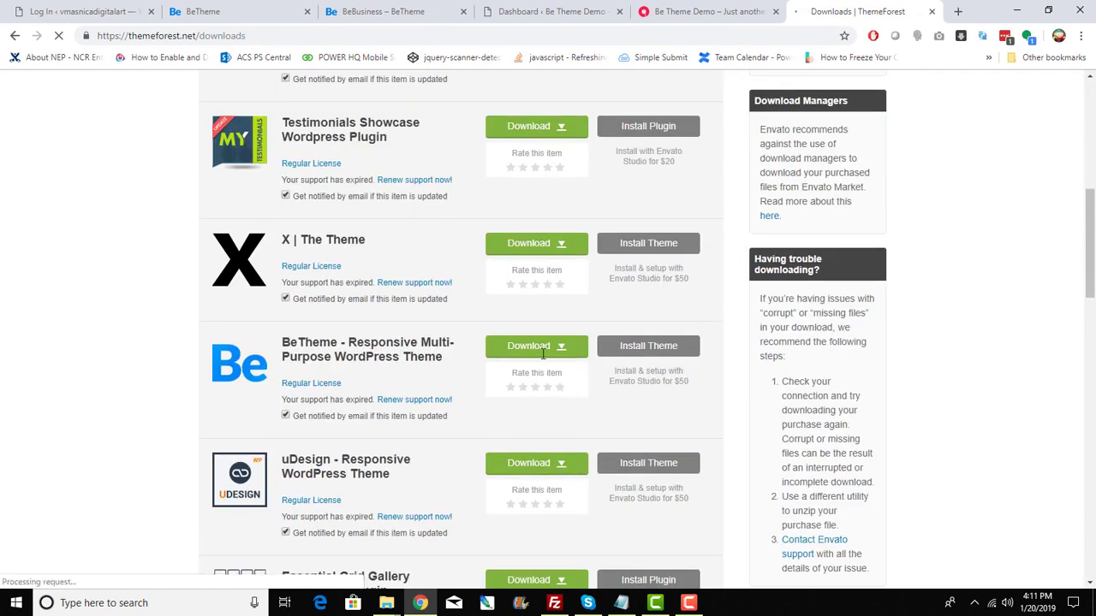
left_click(562, 348)
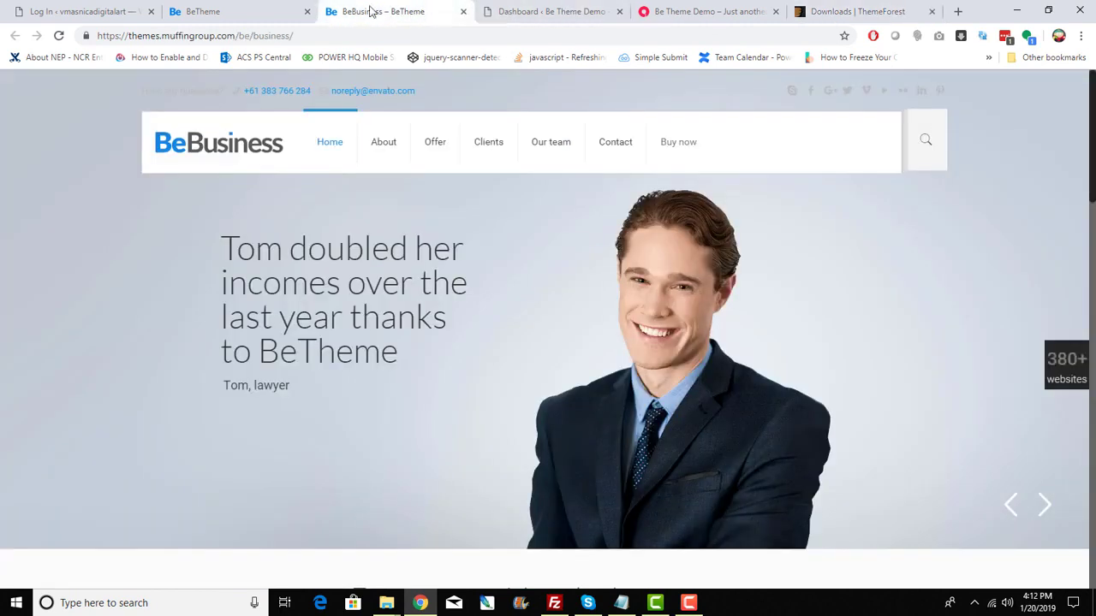
left_click(248, 11)
Paste the purchase code into BeTheme's registration field and register the theme
left_click(531, 10)
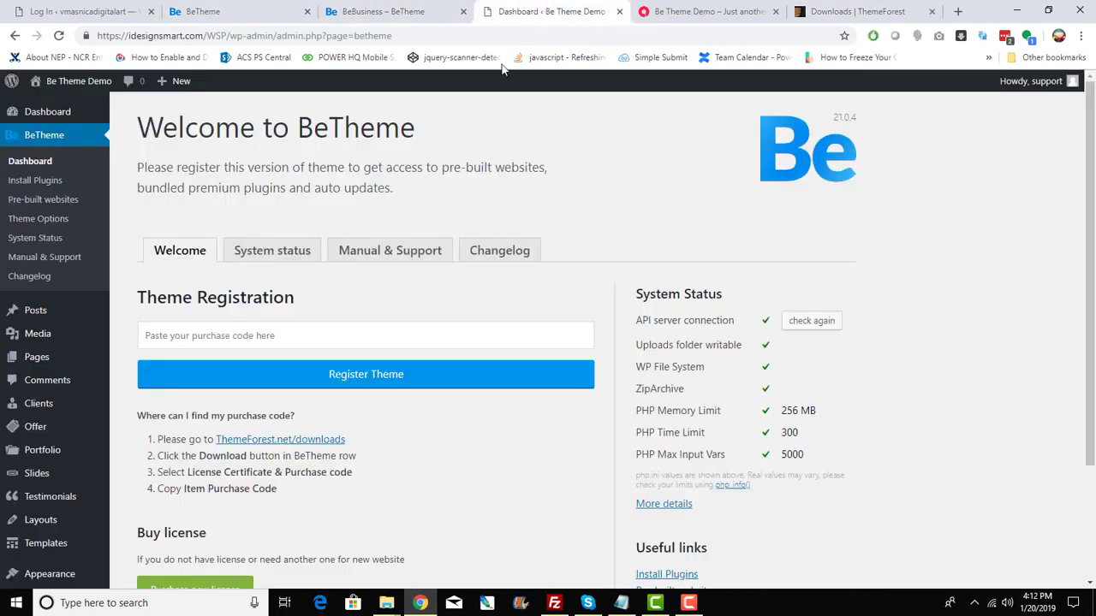
left_click(411, 331)
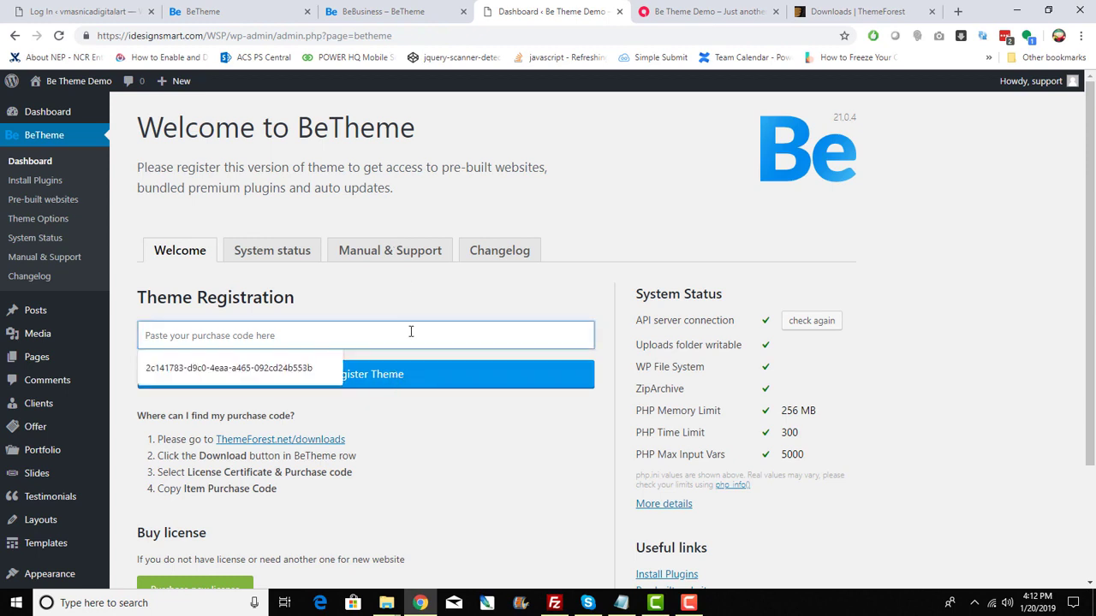
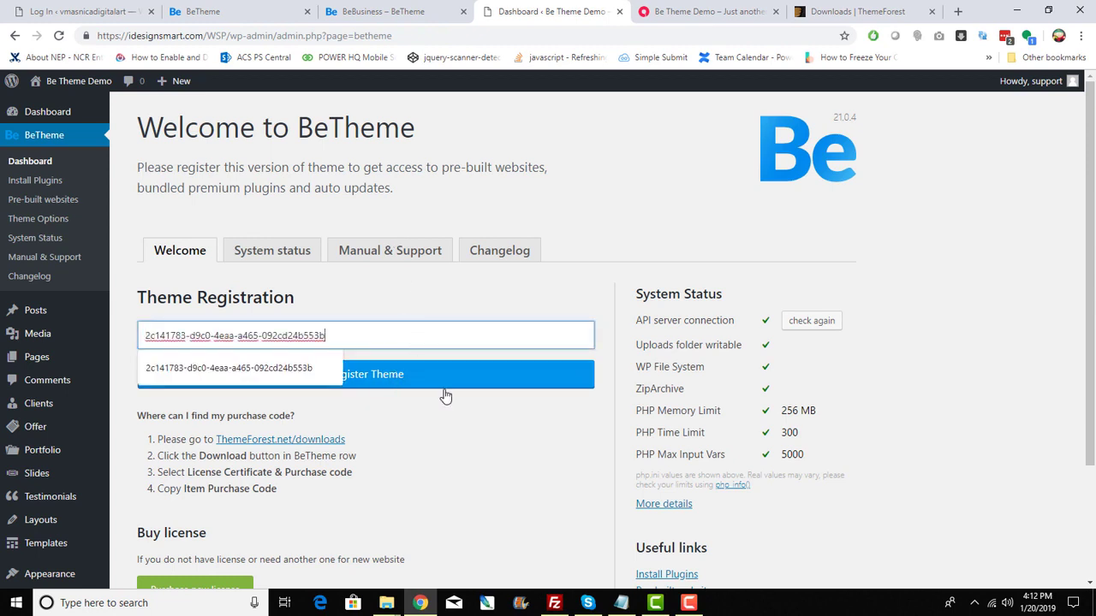
left_click(495, 380)
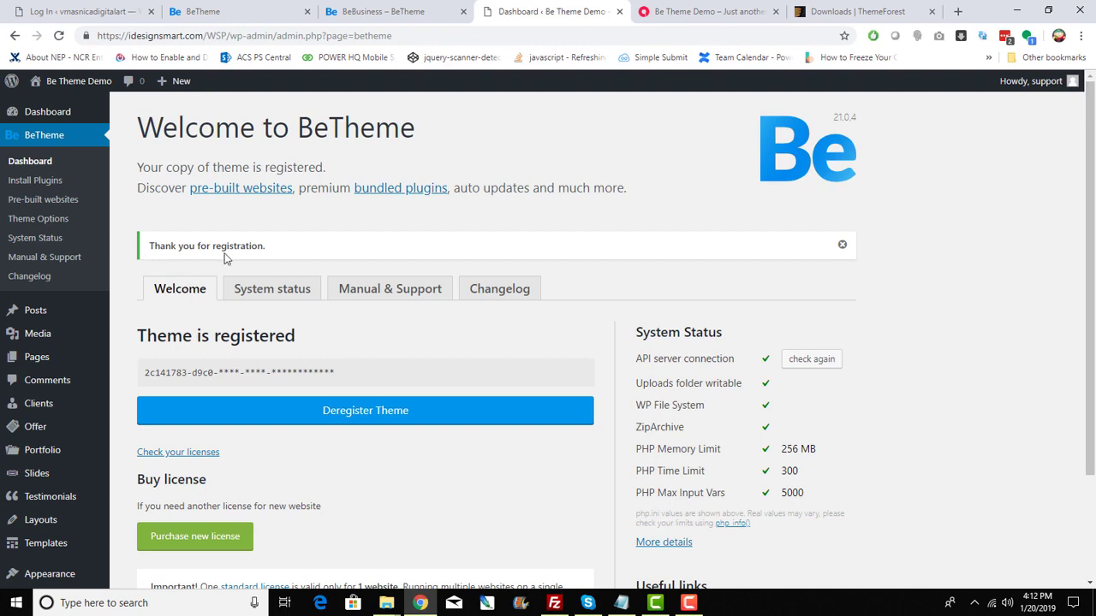
scroll(453, 384, "down", 2)
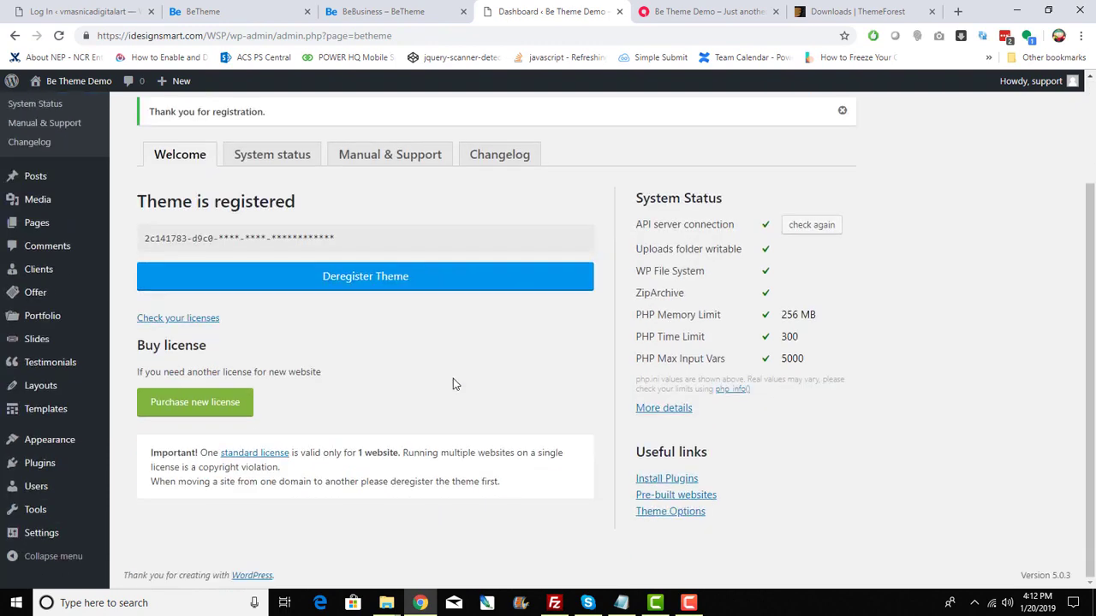
scroll(453, 383, "up", 2)
scroll(453, 383, "down", 2)
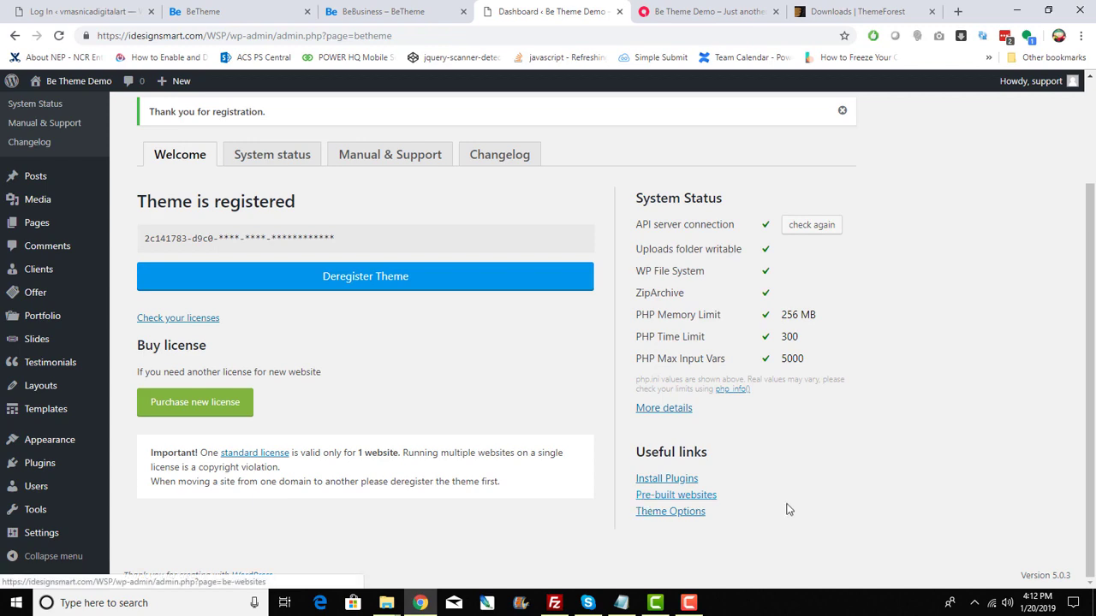
scroll(297, 340, "up", 1)
scroll(297, 341, "up", 1)
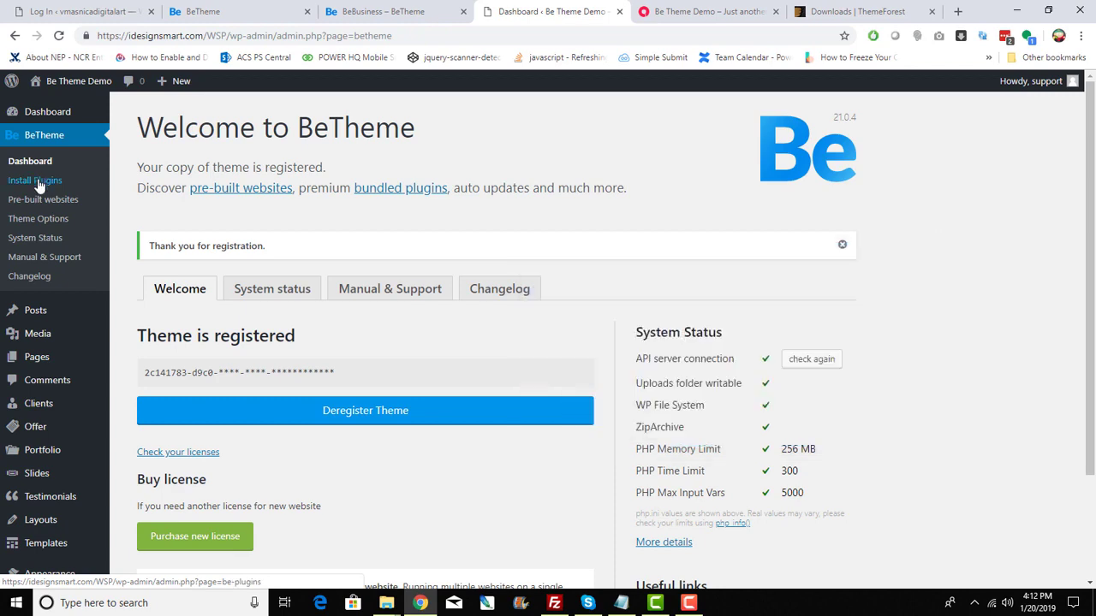
Open BeTheme's Install Plugins list and review the recommended plugins
left_click(36, 180)
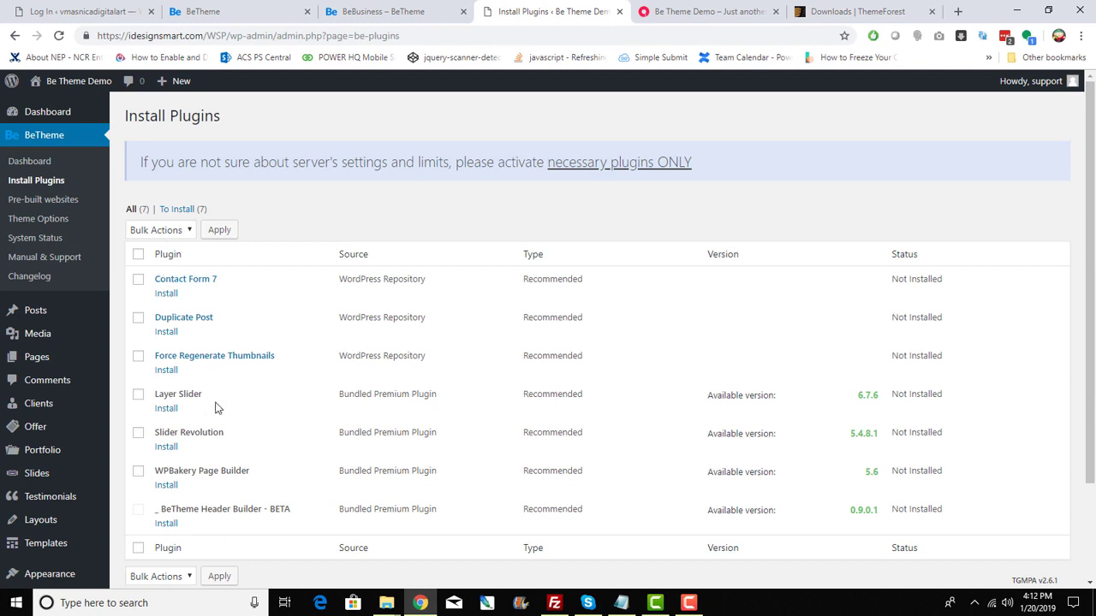
scroll(167, 471, "down", 3)
scroll(192, 476, "up", 3)
scroll(216, 462, "down", 2)
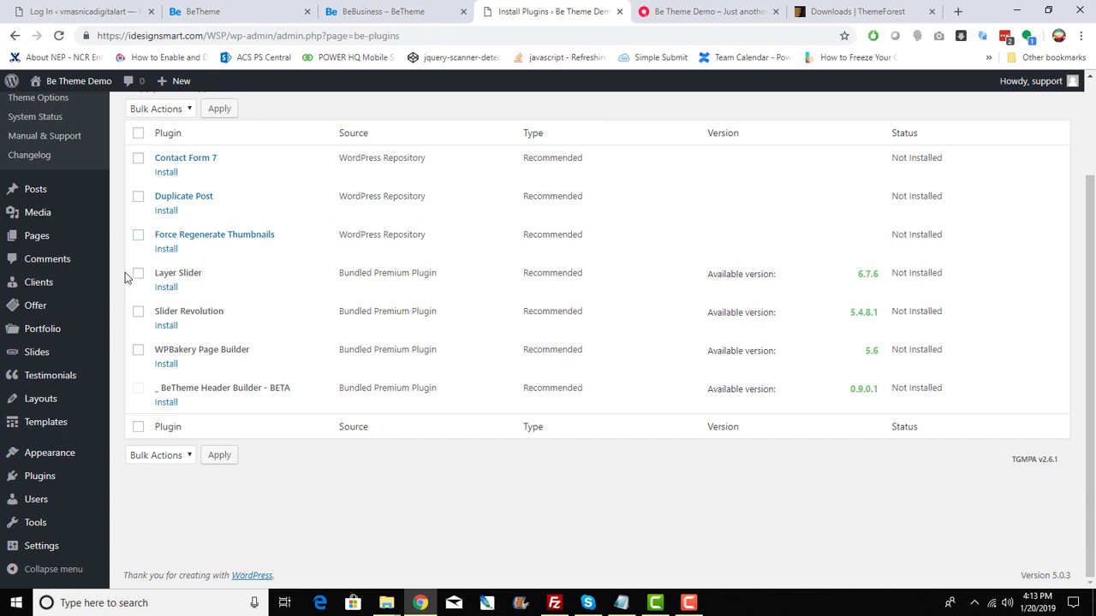
left_click(139, 350)
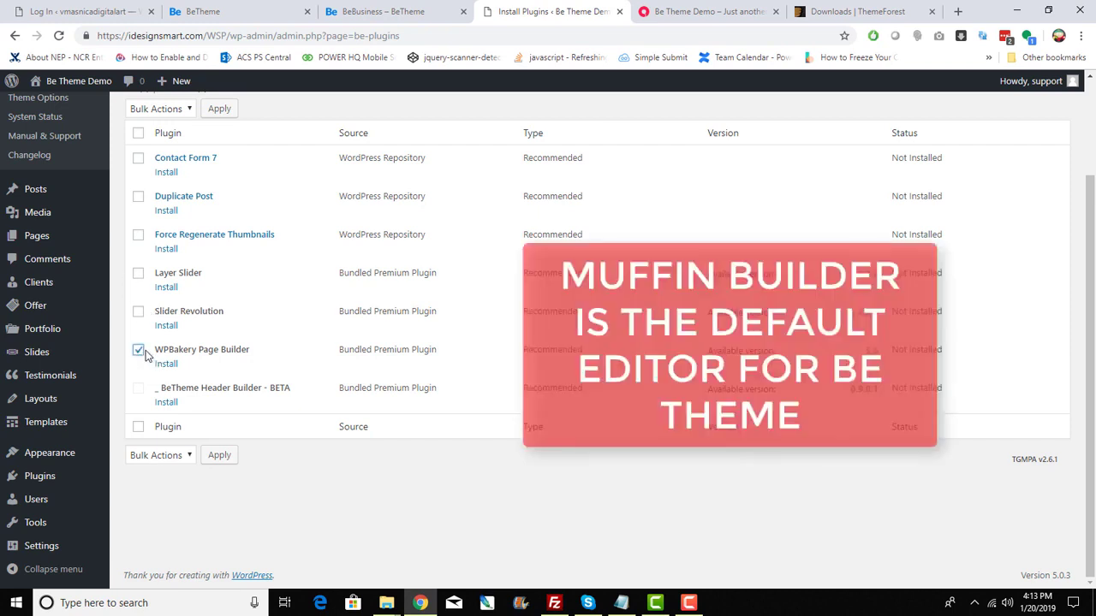
Install Contact Form 7, Duplicate Post and Force Regenerate Thumbnails, returning to the installer after each
left_click(170, 173)
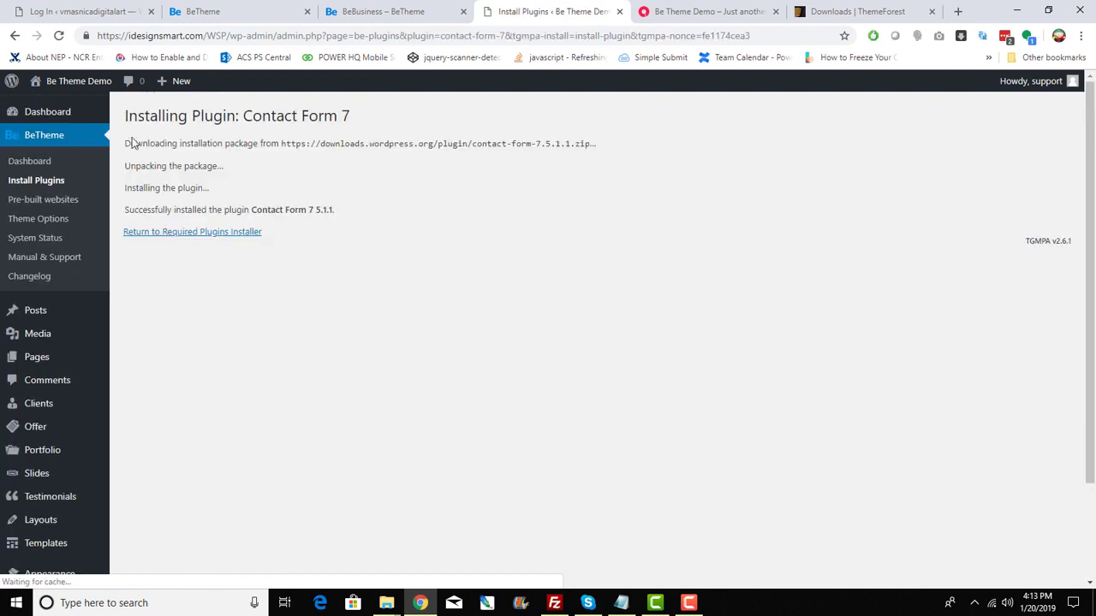
left_click(167, 232)
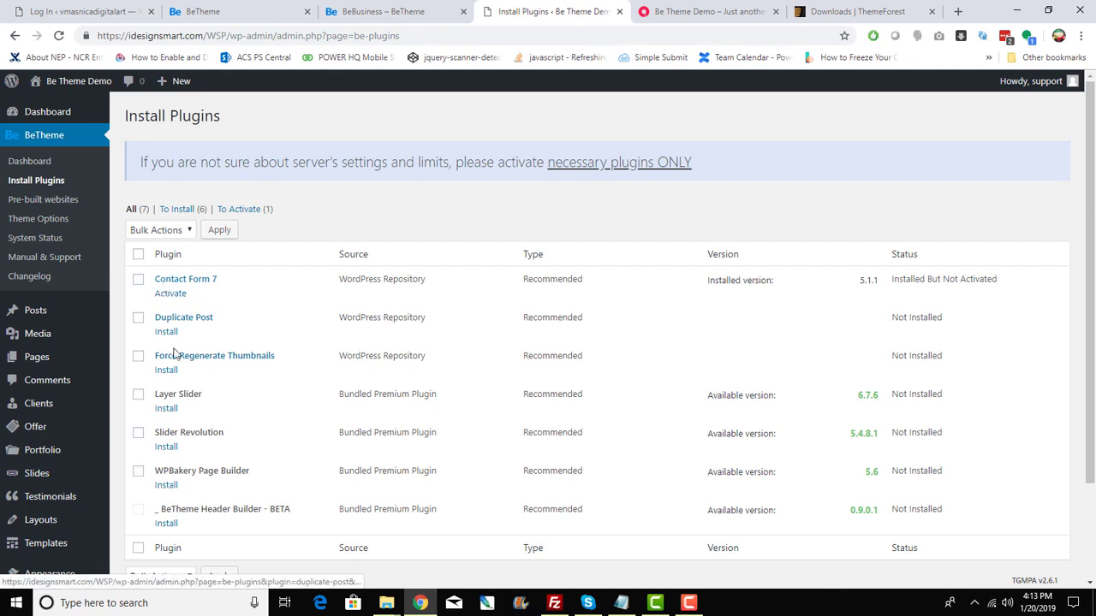
left_click(166, 333)
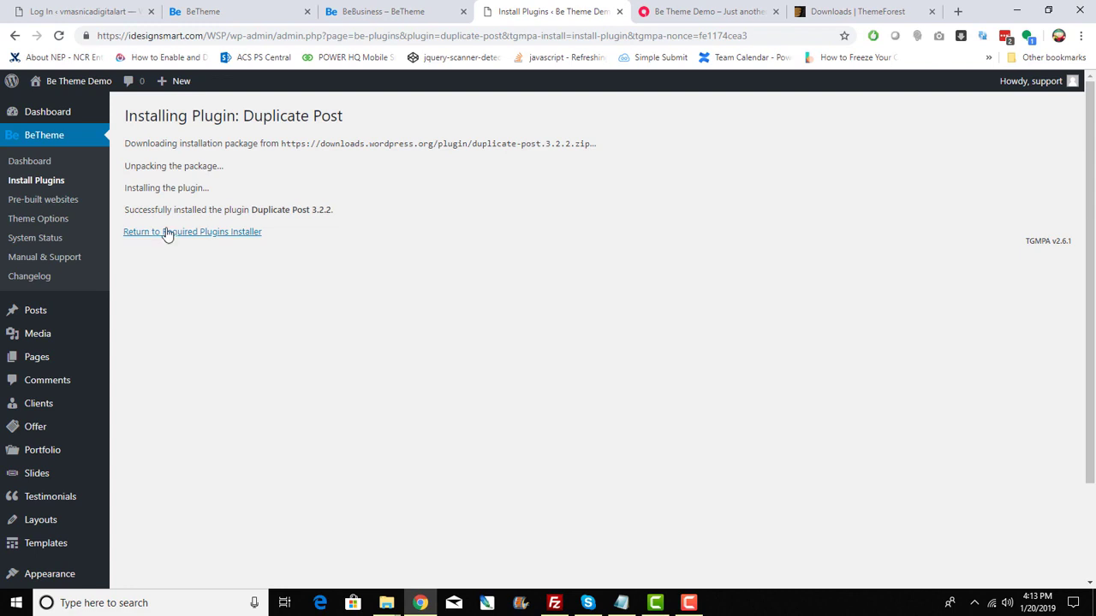
left_click(167, 232)
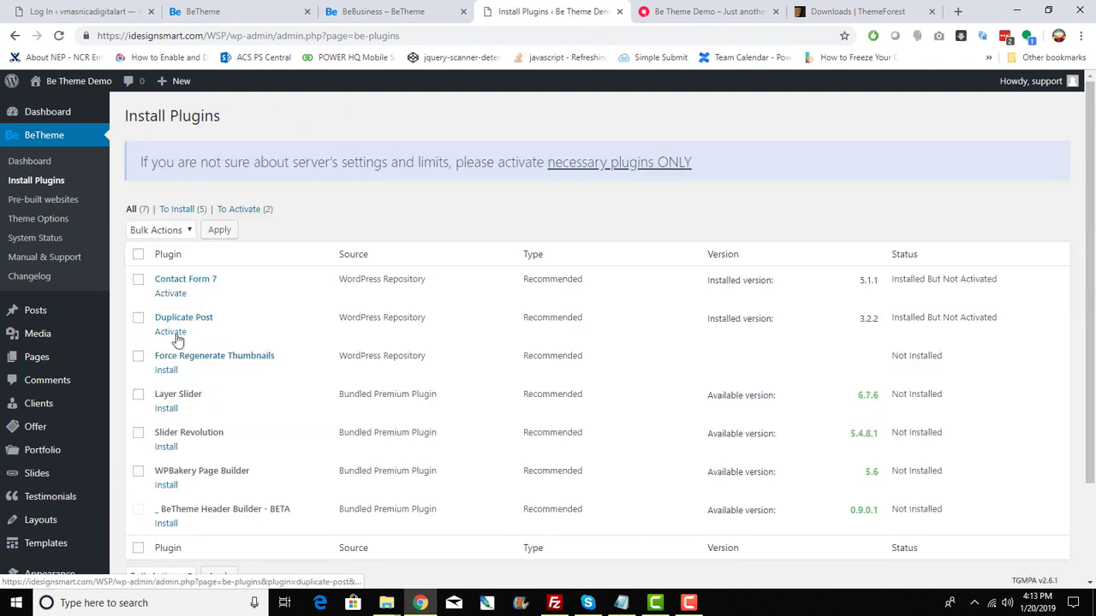
left_click(167, 370)
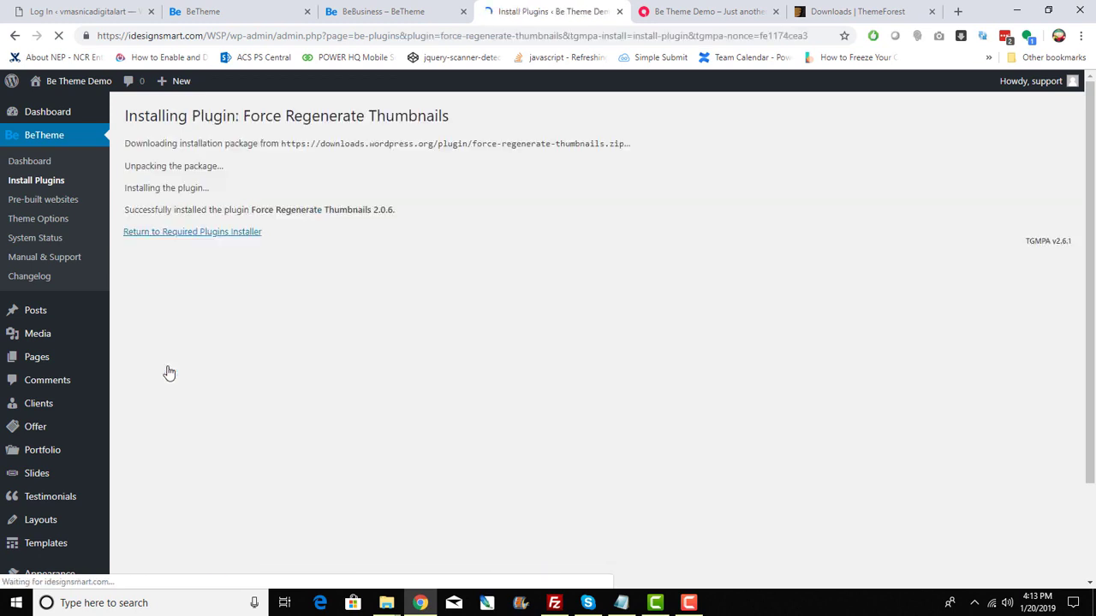
left_click(170, 232)
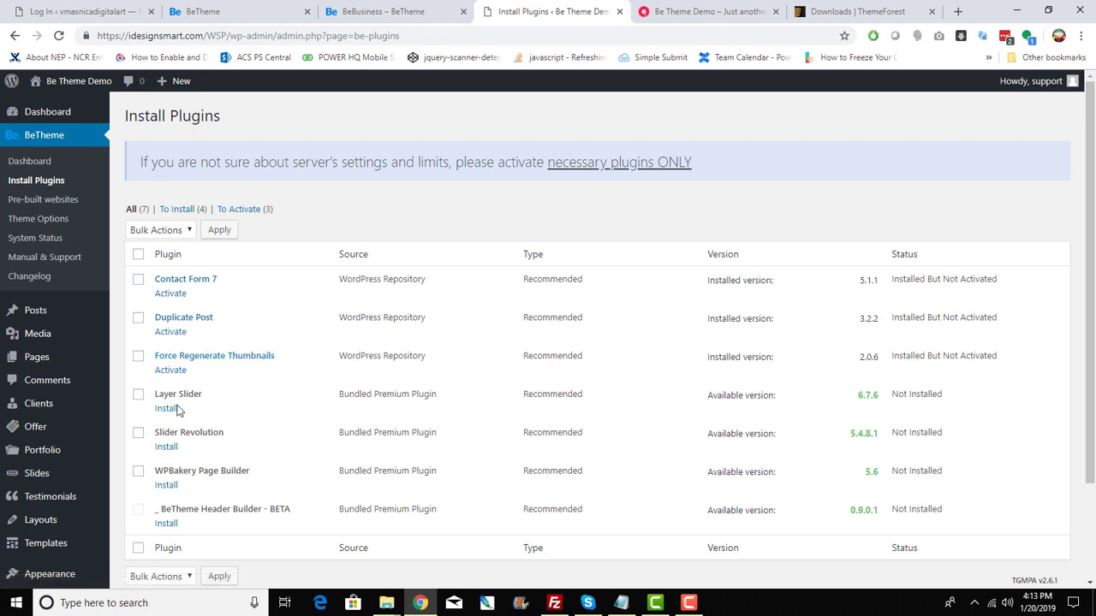
Install Slider Revolution and _BeTheme Header Builder - BETA, returning to the installer after each
left_click(166, 449)
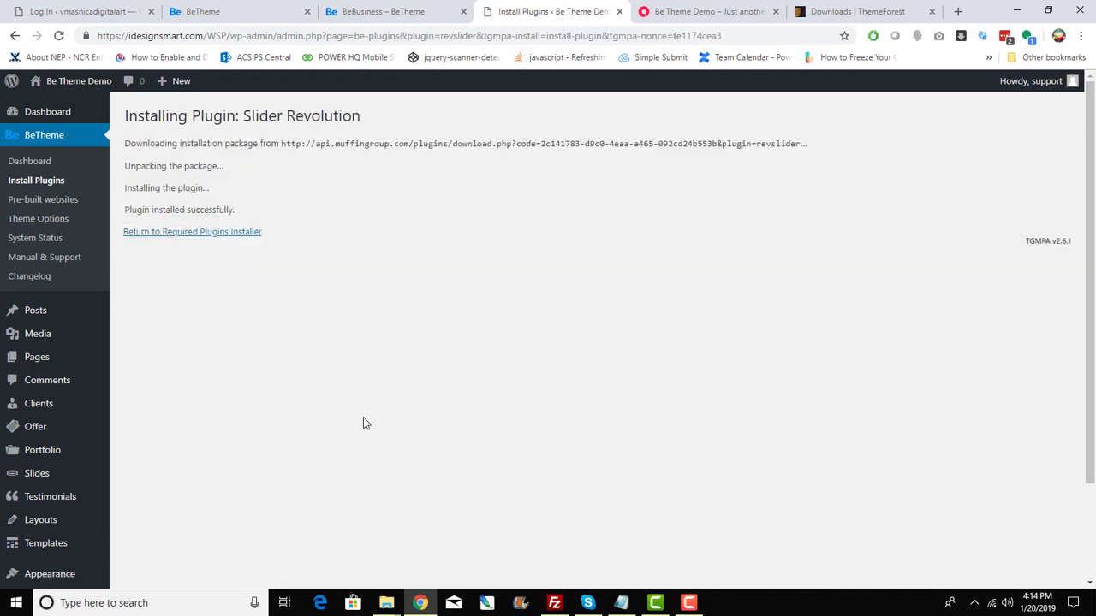
left_click(196, 233)
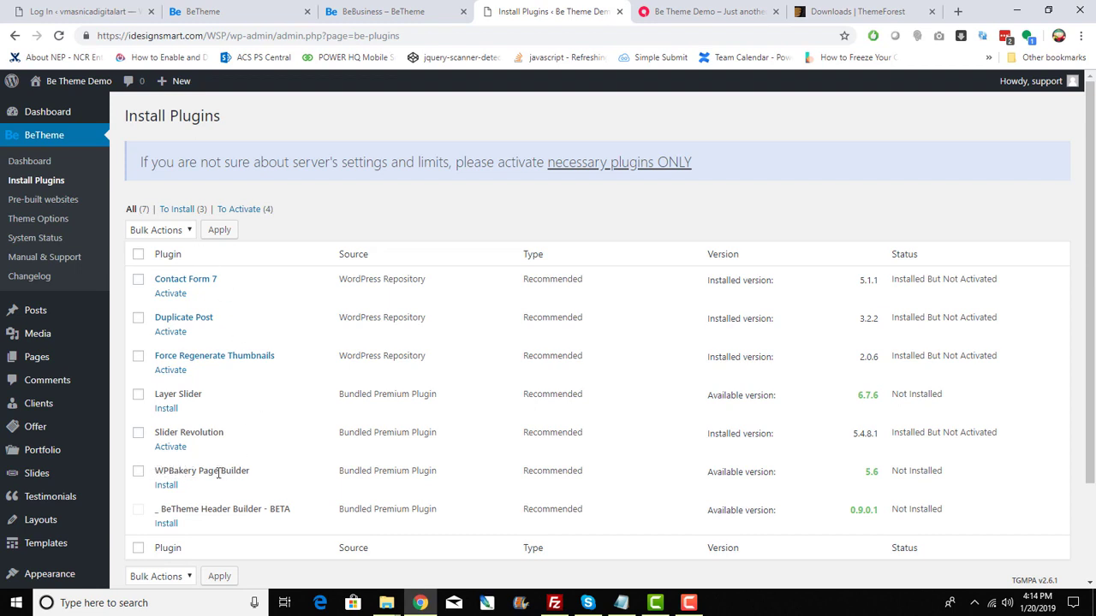
left_click(161, 524)
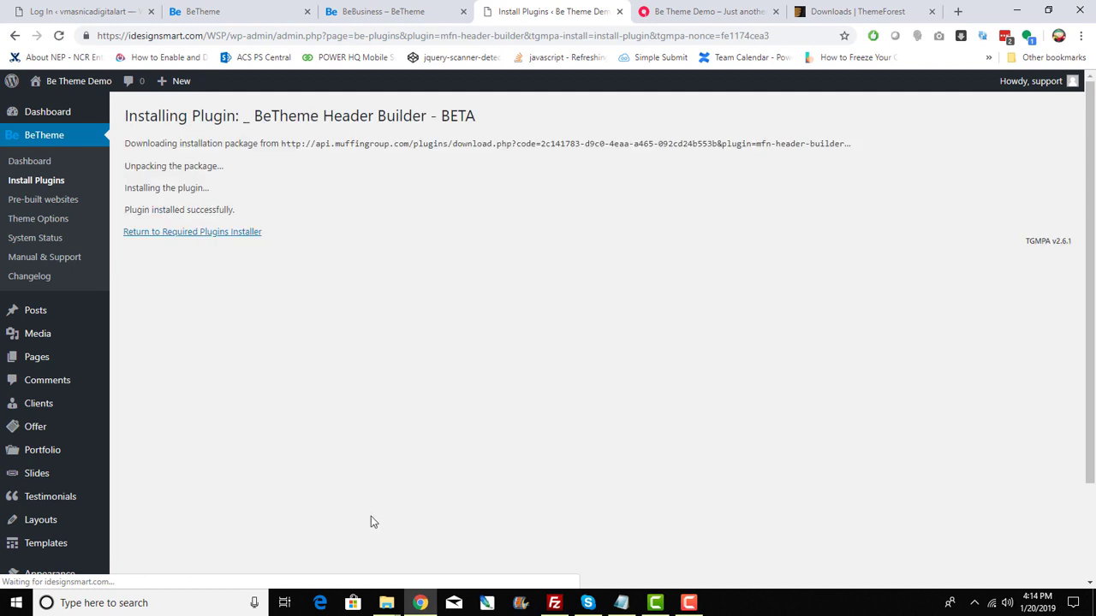
left_click(199, 238)
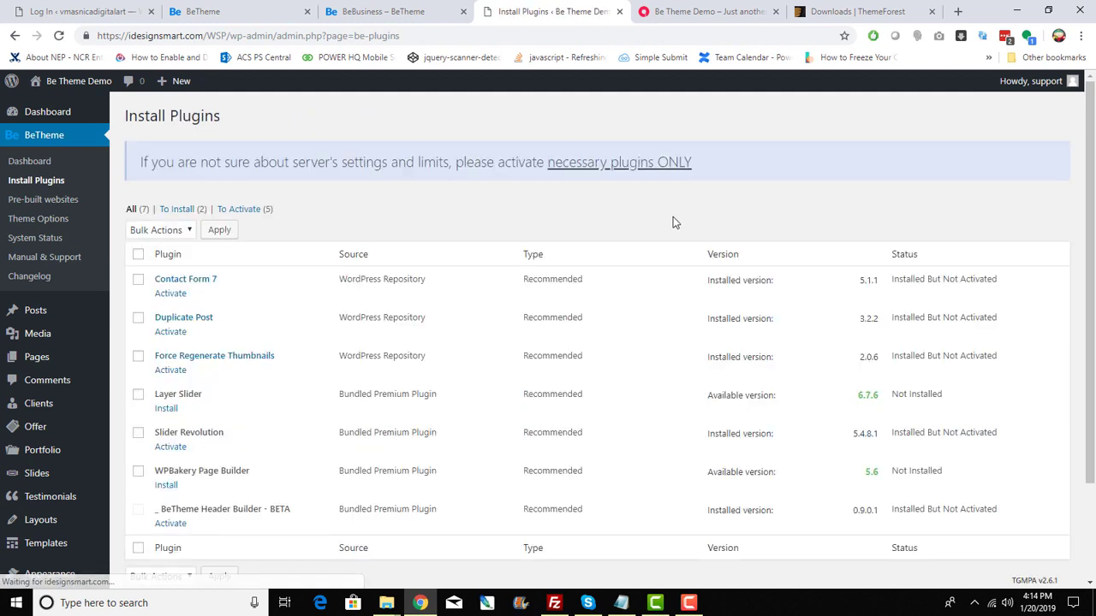
scroll(736, 459, "down", 1)
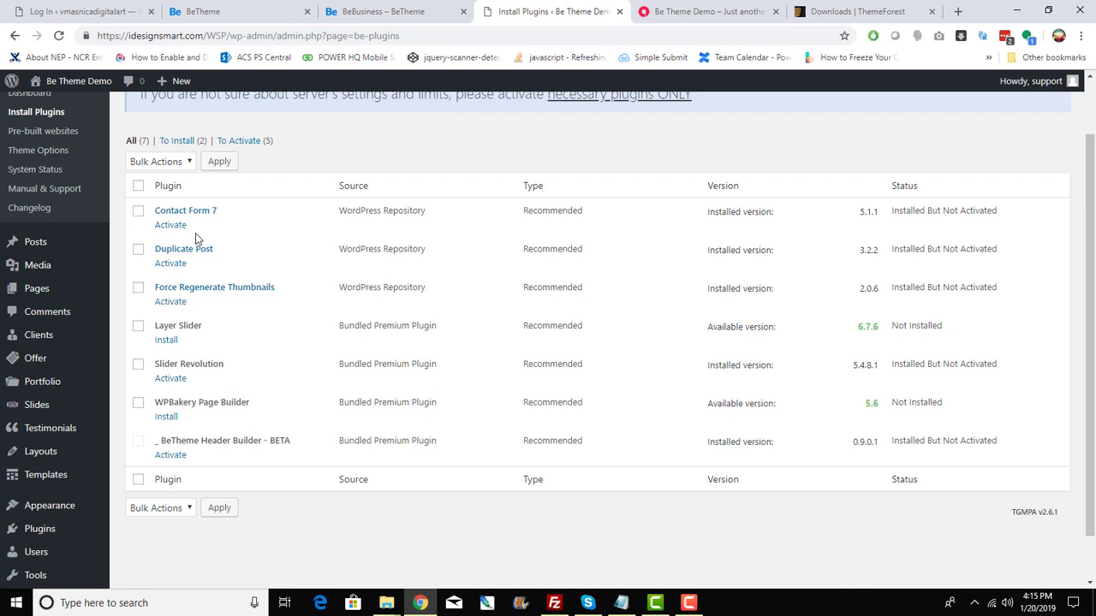
Activate Contact Form 7, Duplicate Post and Force Regenerate Thumbnails
left_click(171, 225)
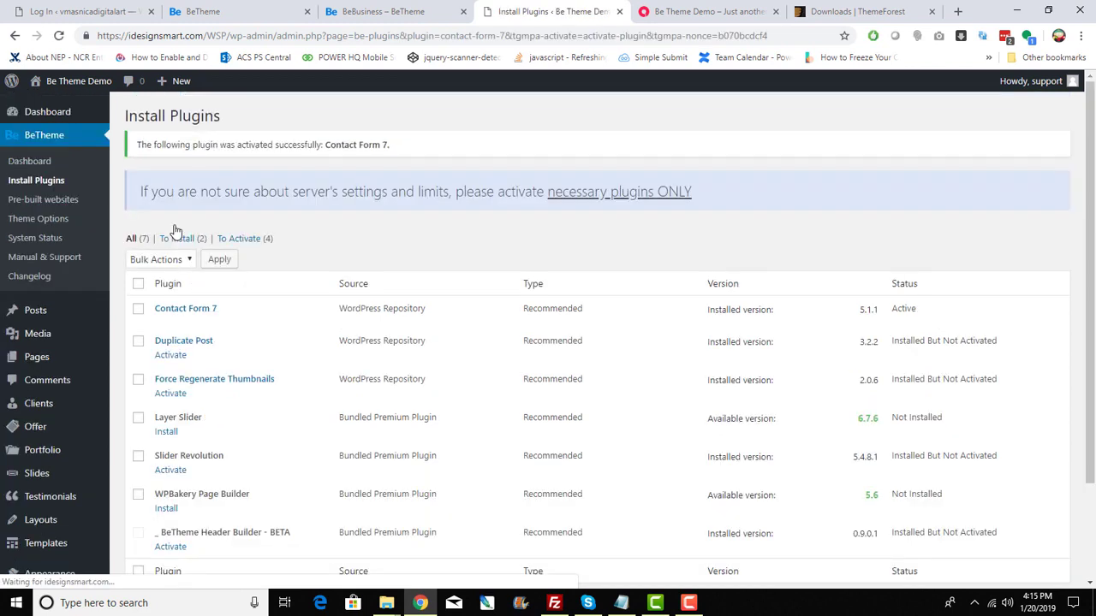
left_click(170, 356)
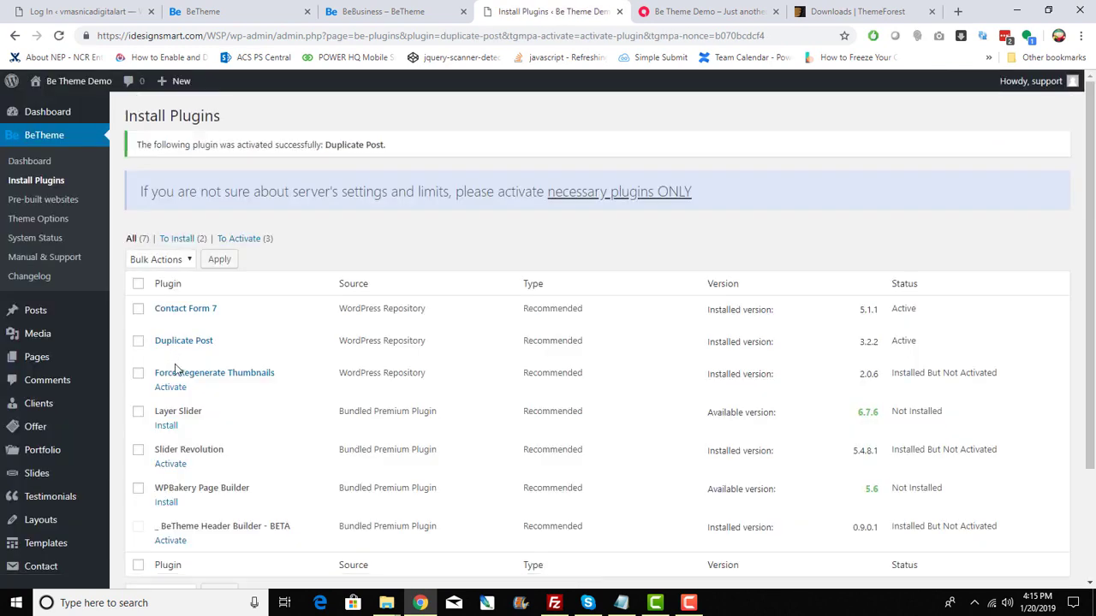
left_click(172, 388)
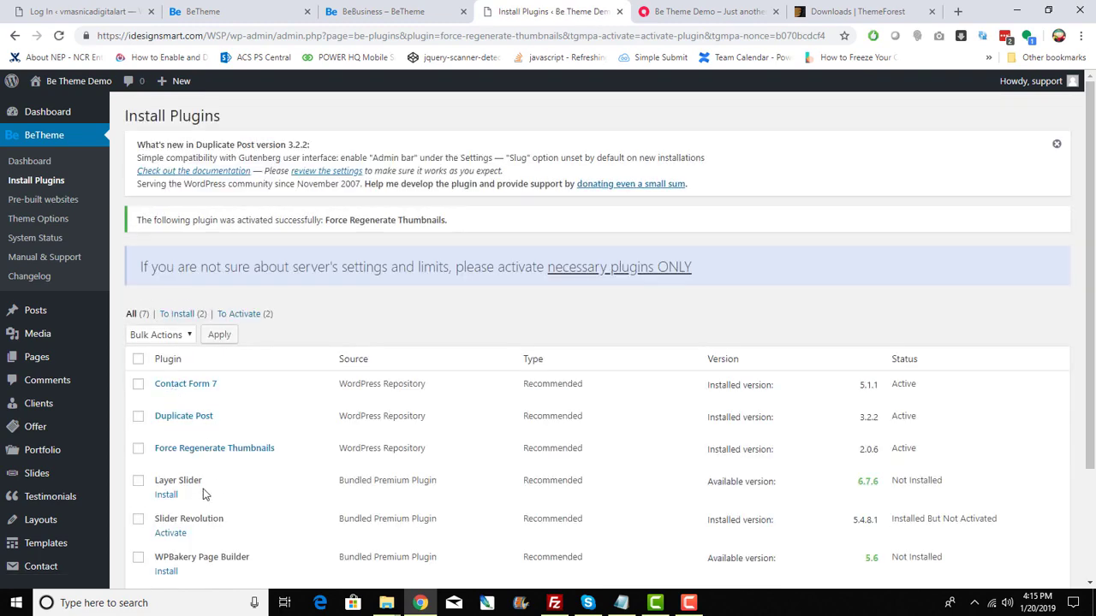
Activate Slider Revolution and _BeTheme Header Builder - BETA, confirming the success notice
scroll(203, 488, "down", 3)
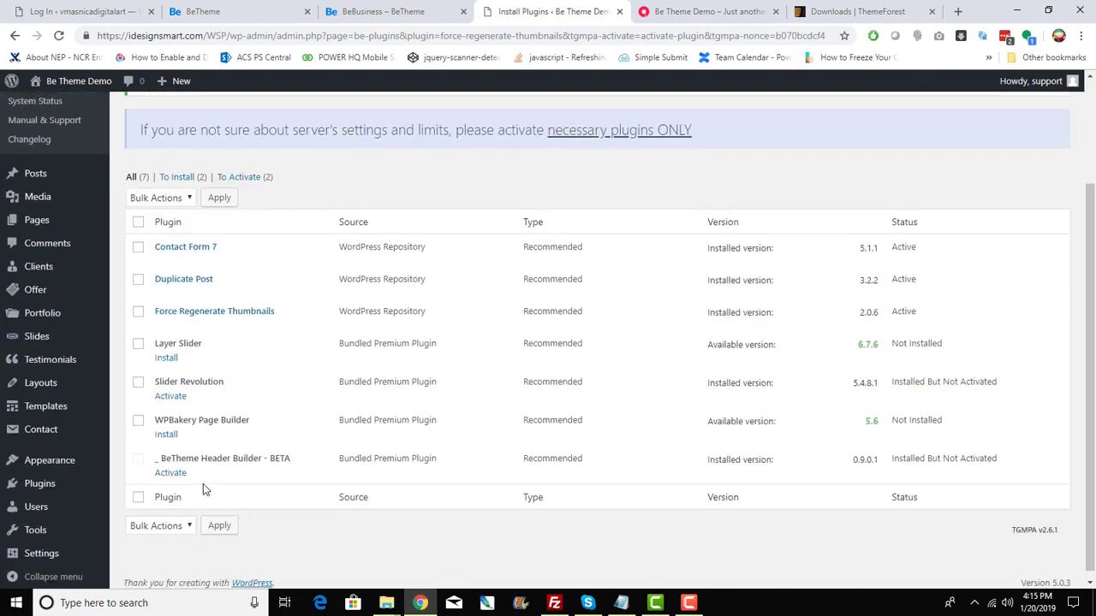
left_click(168, 397)
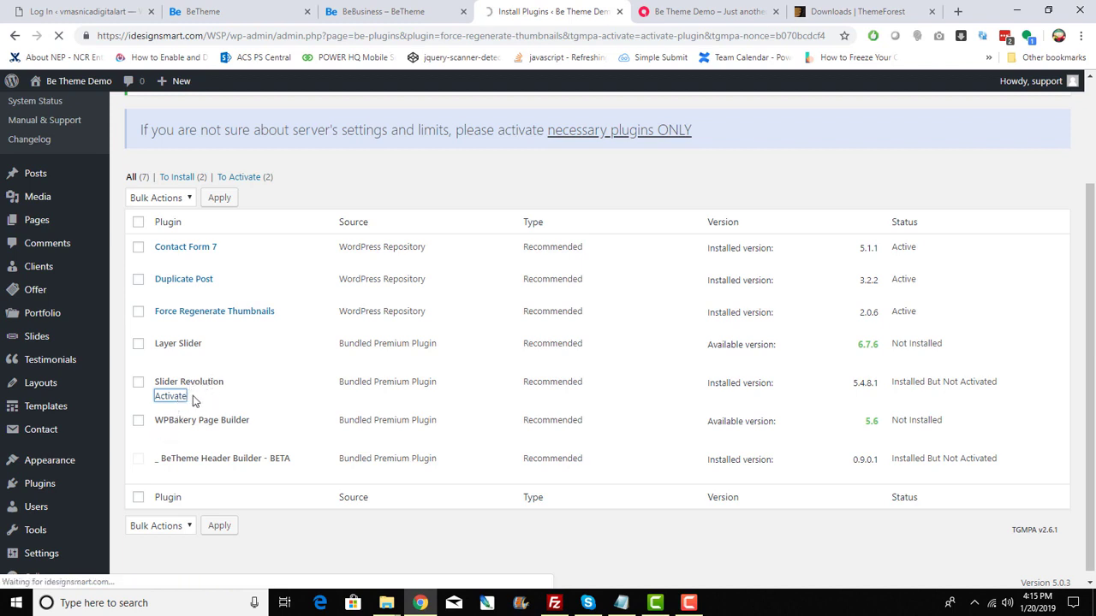
left_click(183, 399)
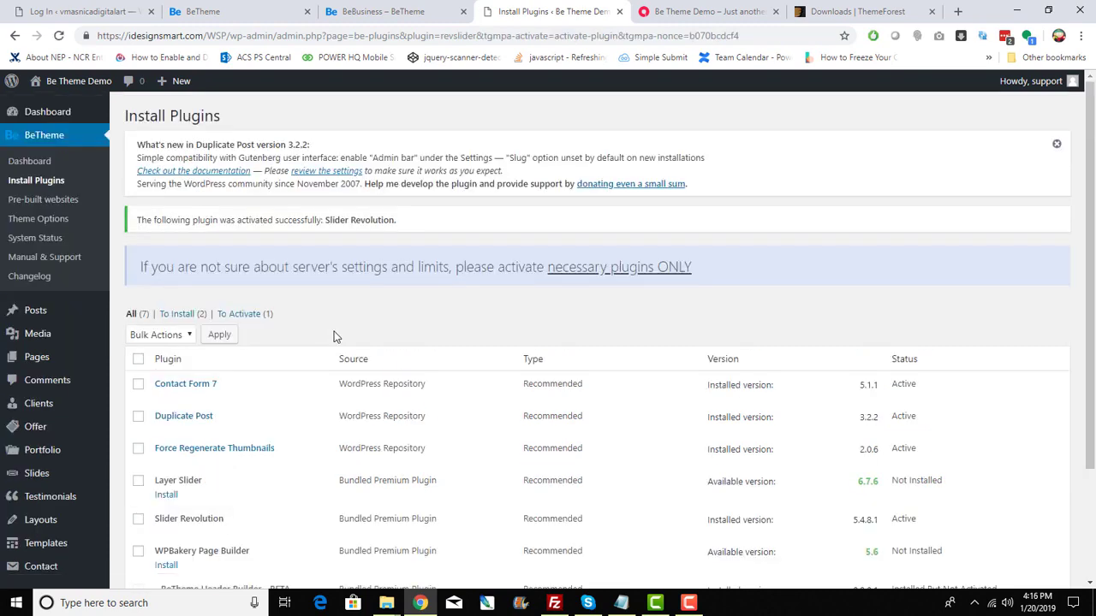
scroll(351, 182, "down", 2)
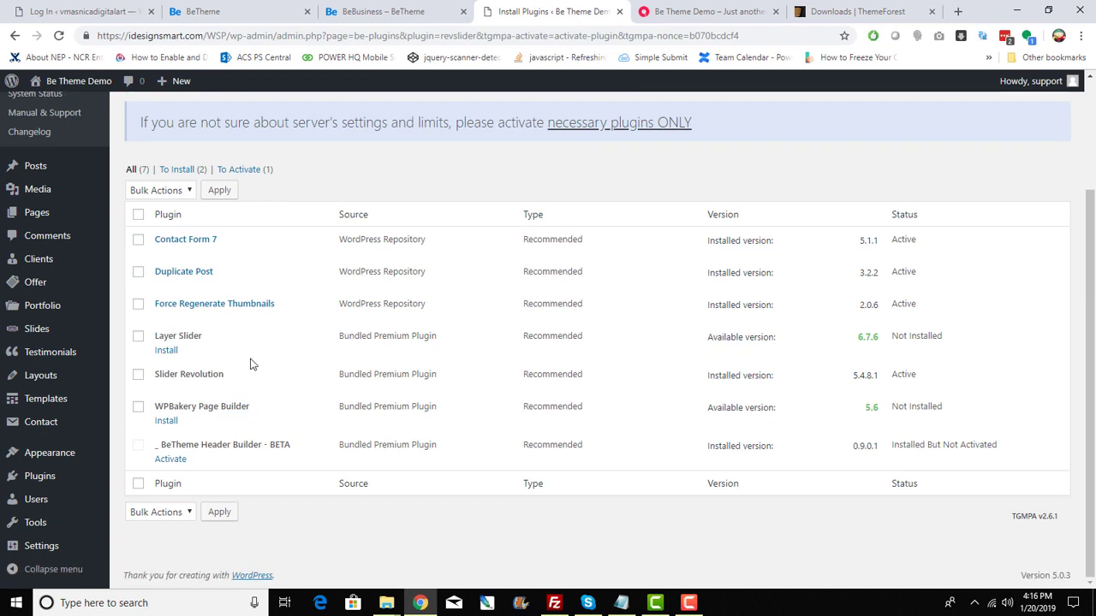
left_click(173, 462)
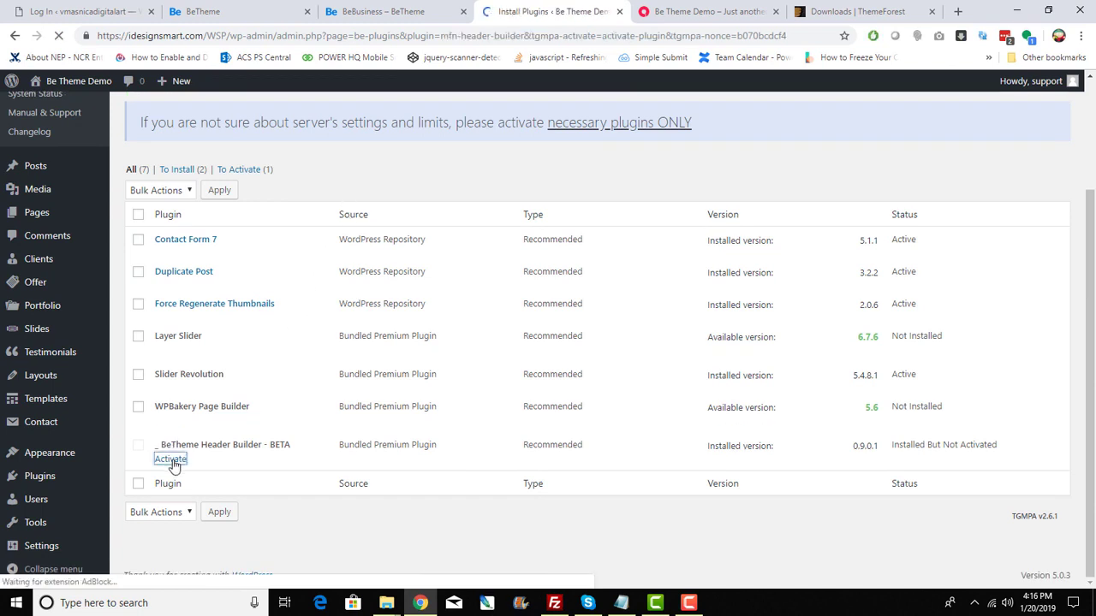
scroll(227, 439, "down", 2)
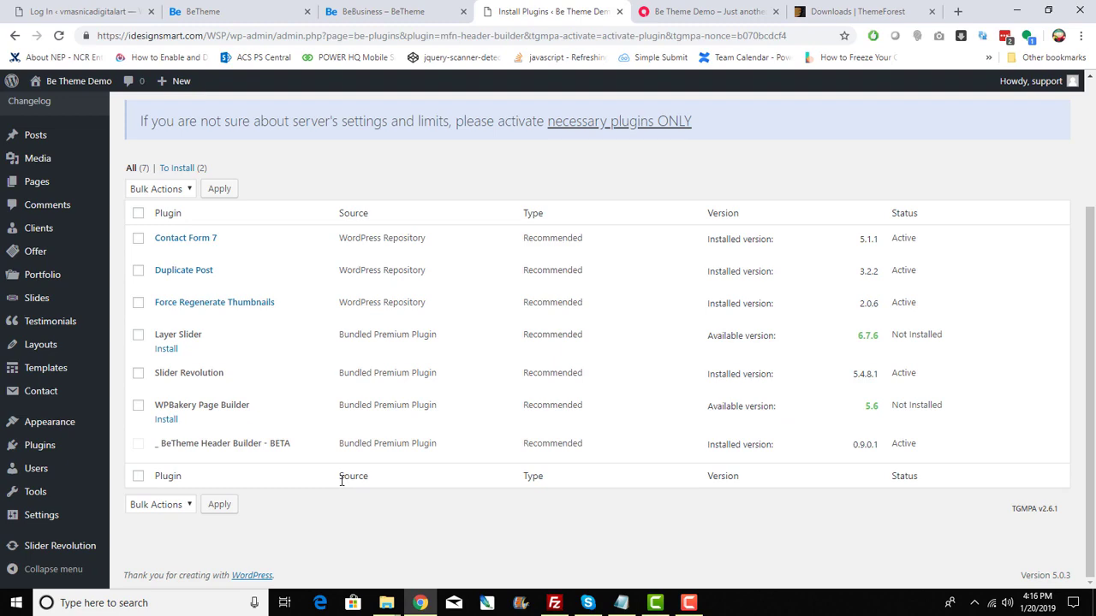
scroll(342, 480, "up", 2)
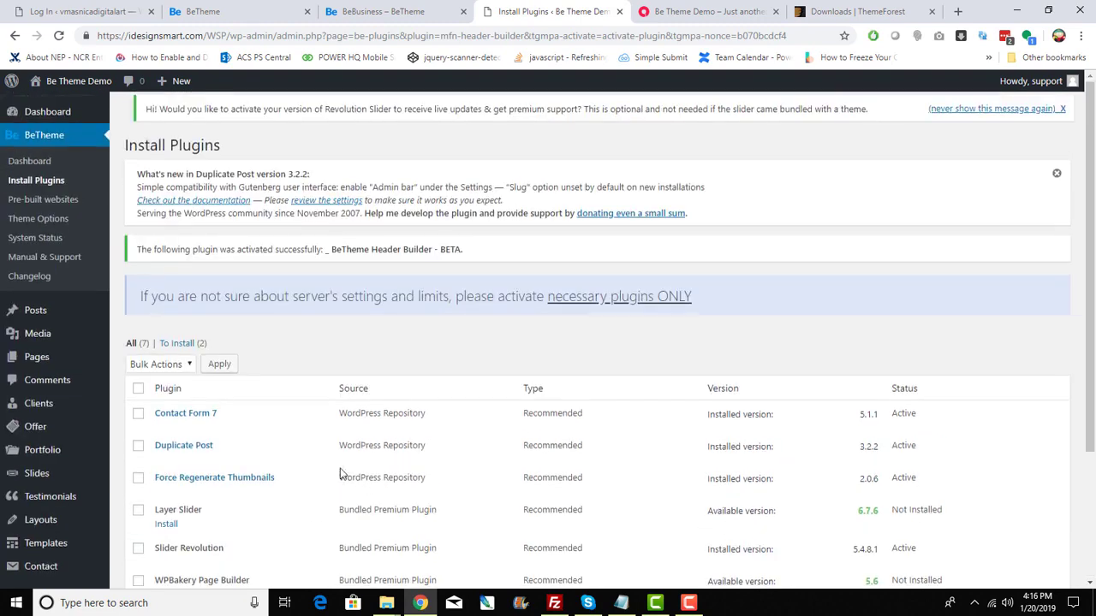
mouse_move(53, 83)
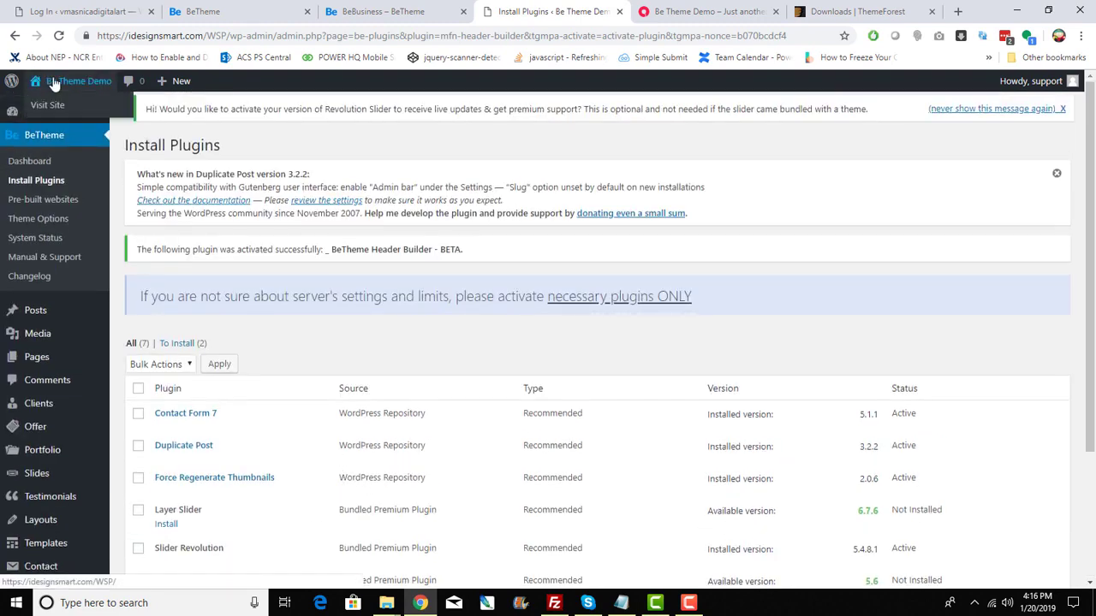
Open the Be Theme Demo front page in a new tab, closing the older duplicate front-page tab
right_click(48, 109)
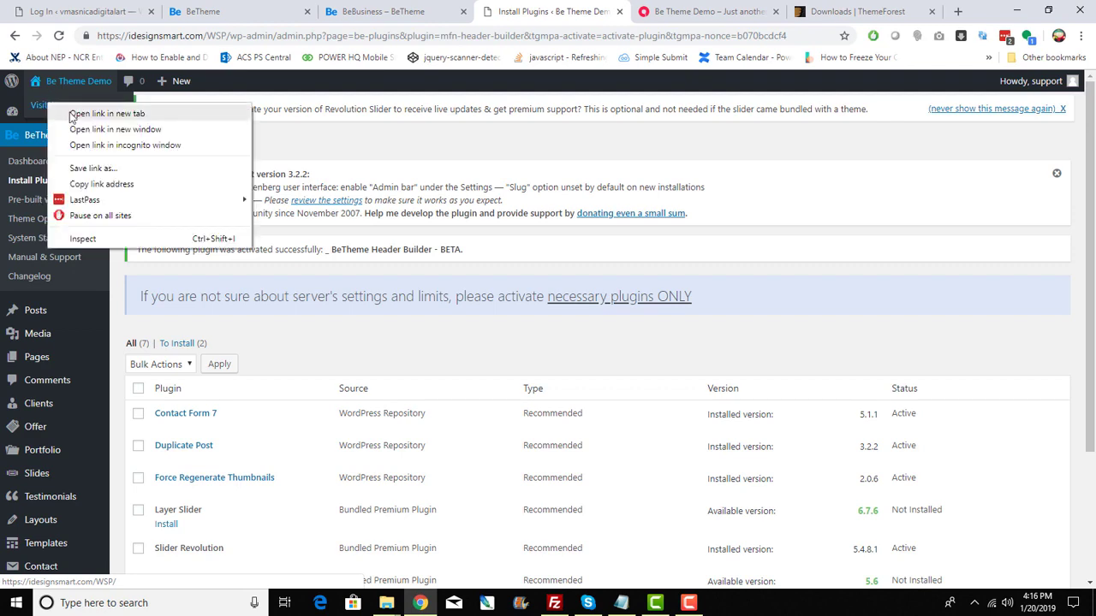
left_click(73, 117)
left_click(798, 11)
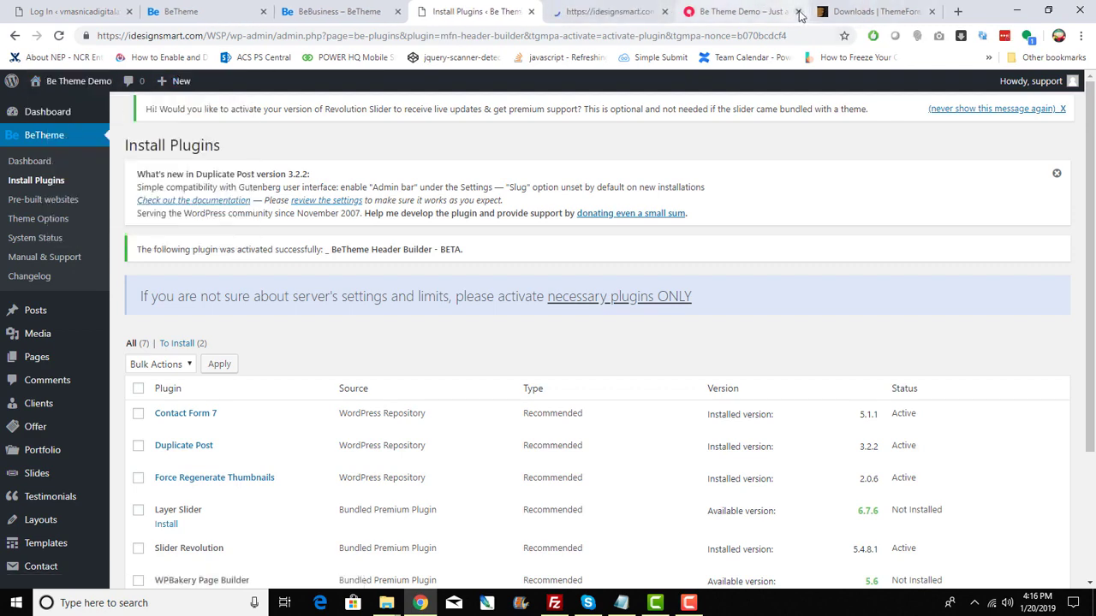
left_click(612, 12)
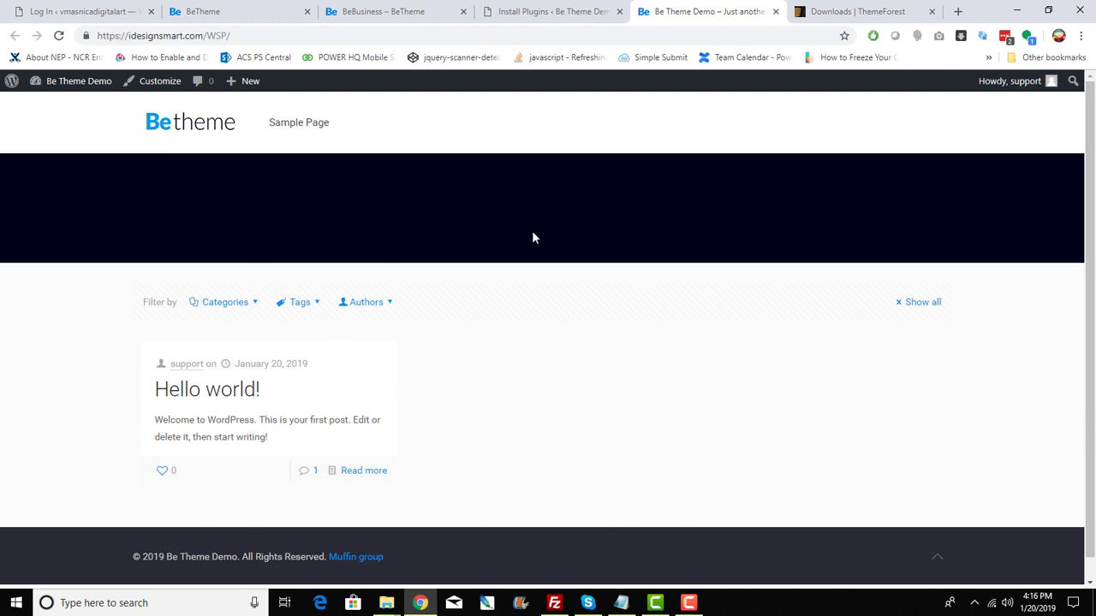
Close the BeBusiness demo tab and switch to the BeTheme pre-built websites page
left_click(399, 9)
left_click(484, 10)
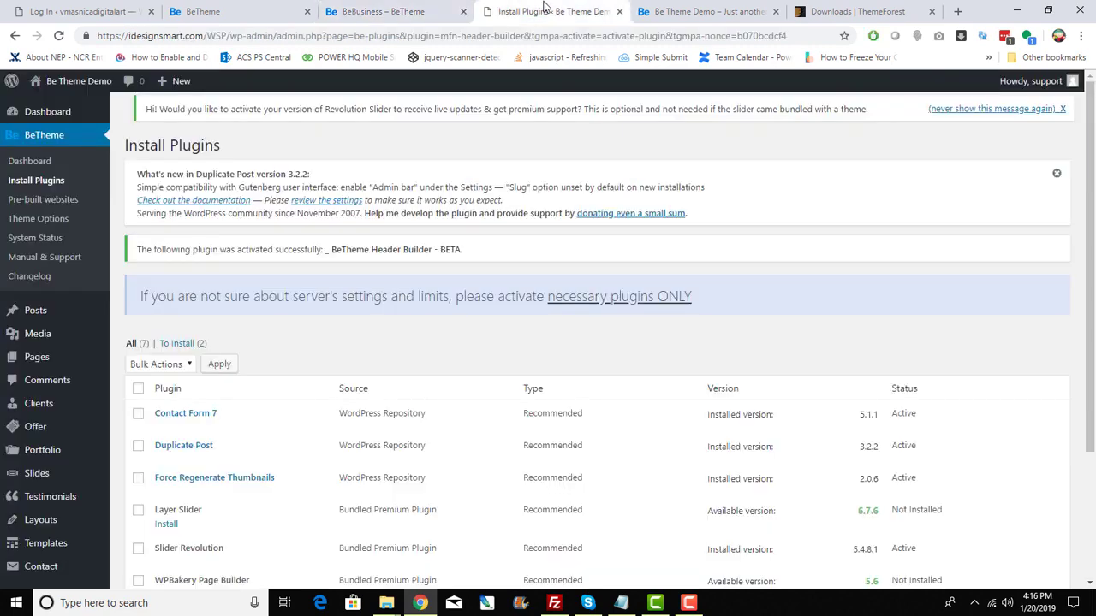
left_click(463, 16)
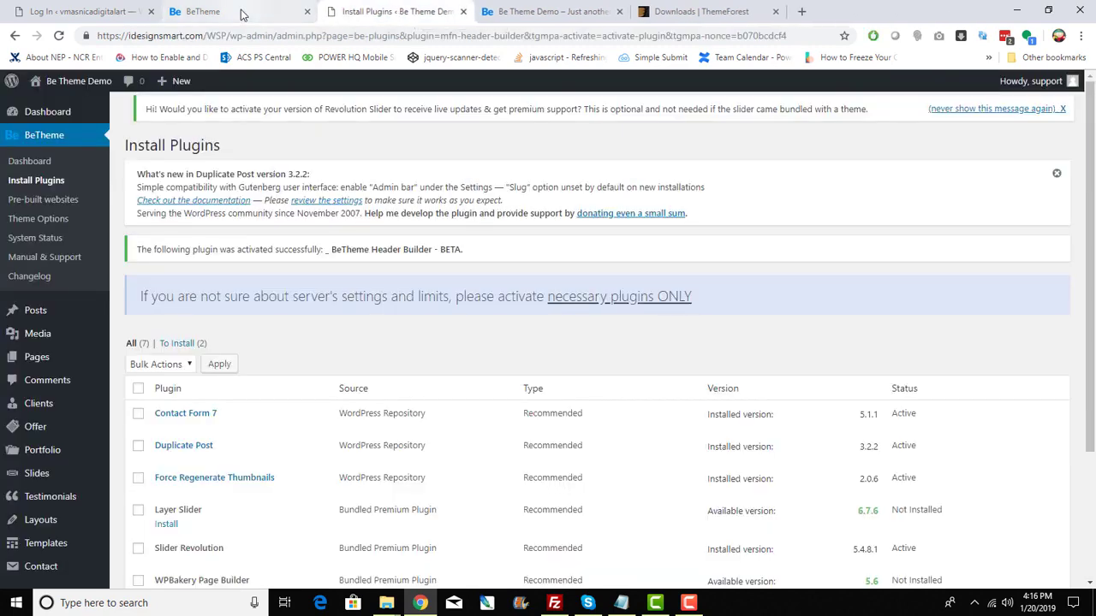
left_click(245, 12)
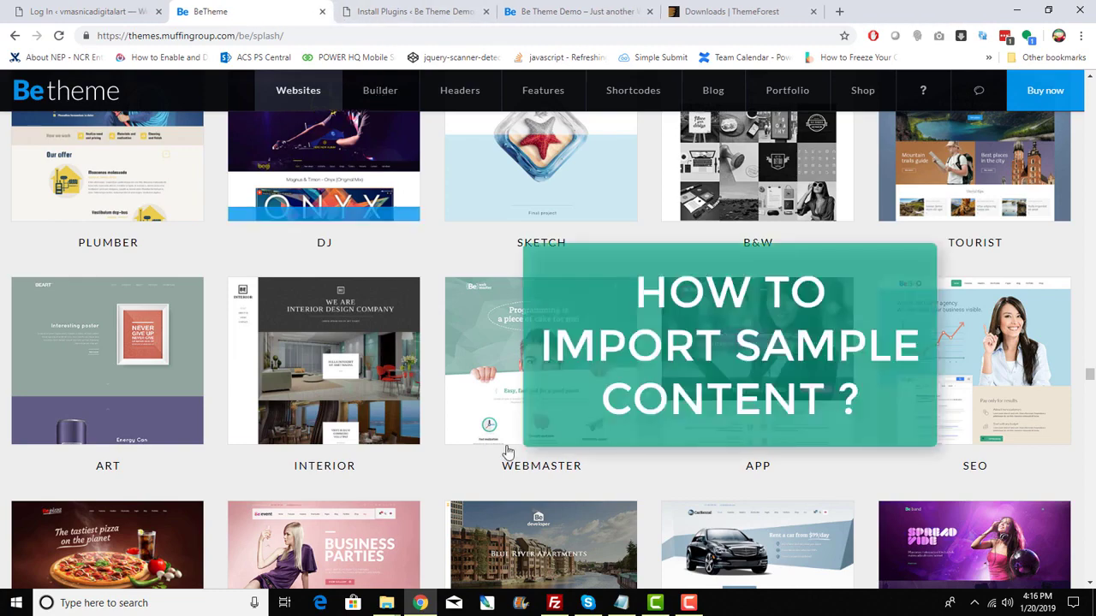
Browse the BeTheme Websites grid and open the BUSINESS demo thumbnail
scroll(558, 366, "up", 1)
scroll(558, 366, "up", 8)
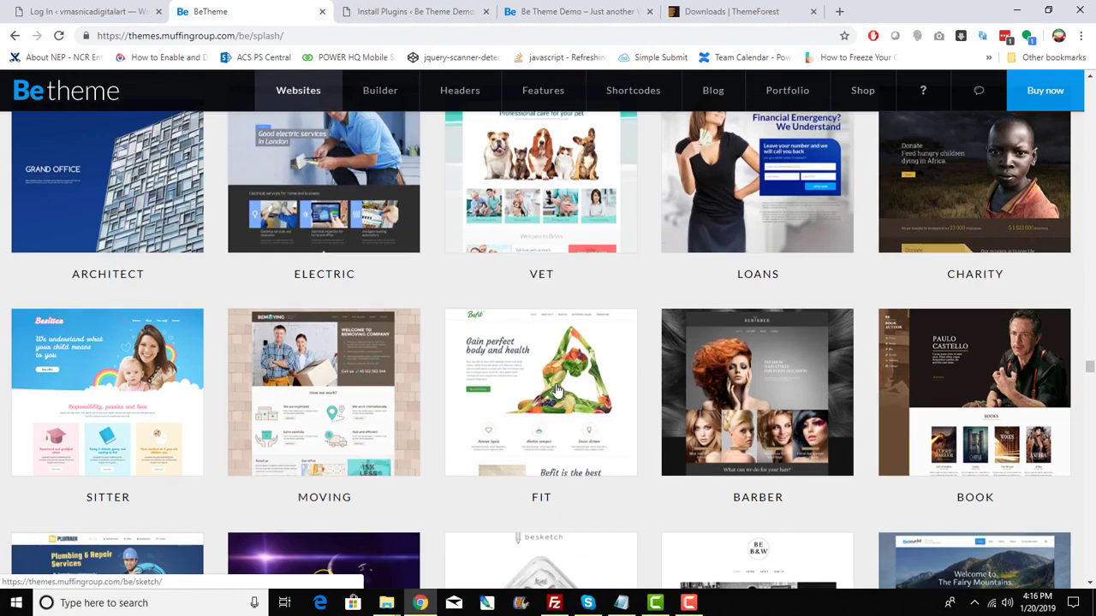
scroll(558, 394, "up", 10)
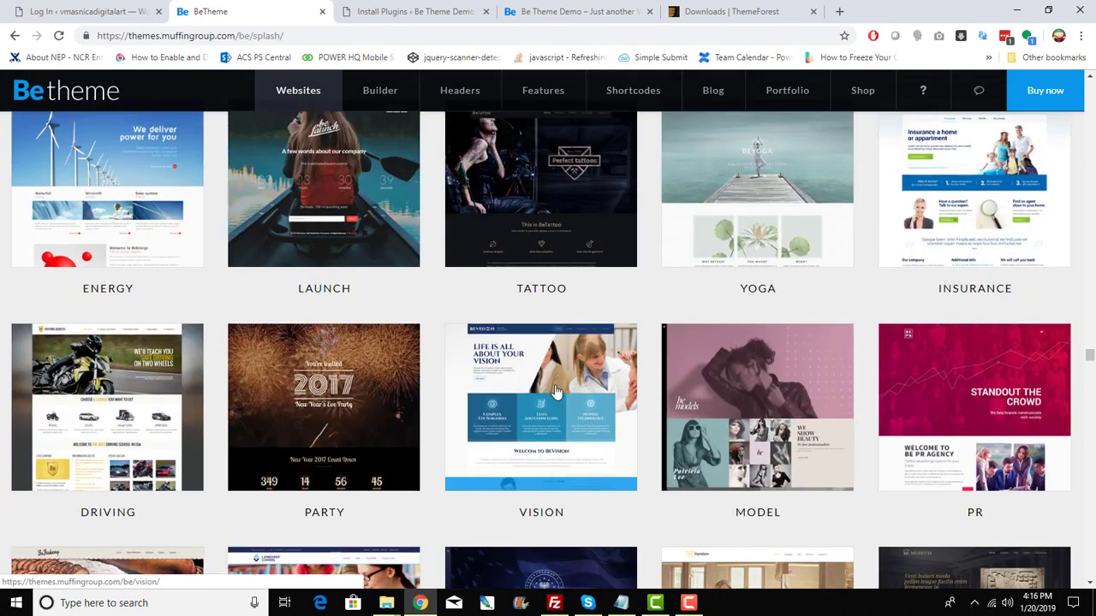
scroll(557, 404, "up", 6)
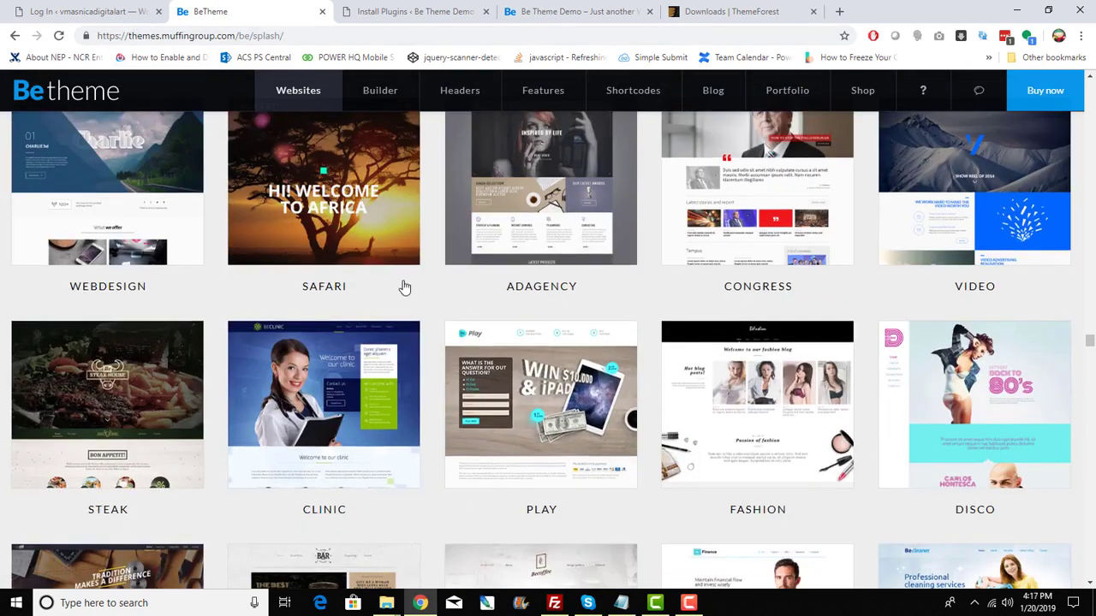
scroll(415, 334, "up", 10)
scroll(424, 347, "up", 10)
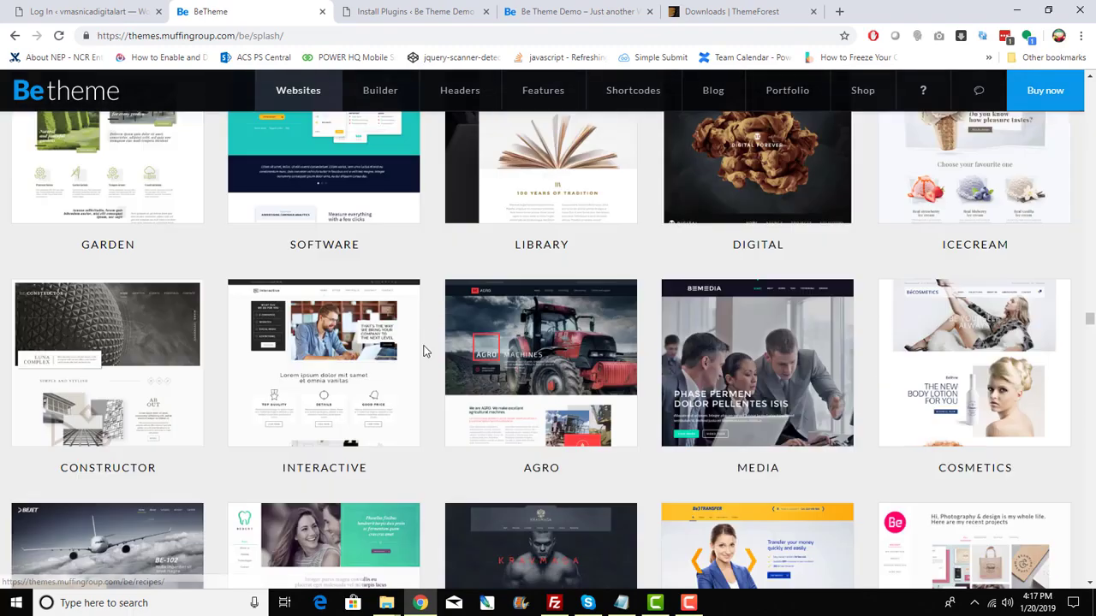
scroll(424, 351, "down", 15)
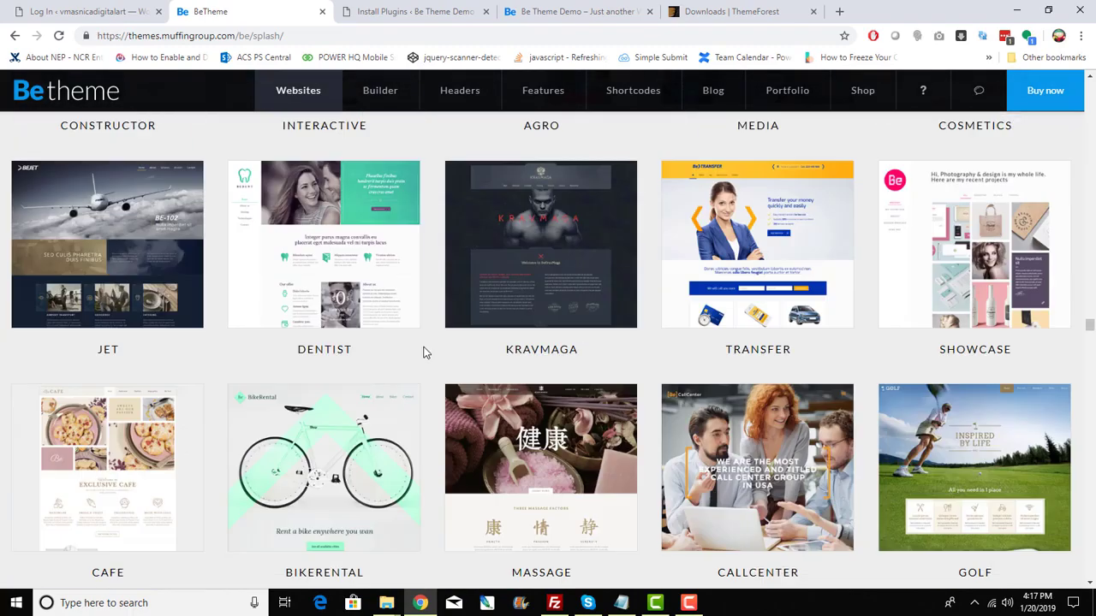
scroll(423, 354, "down", 12)
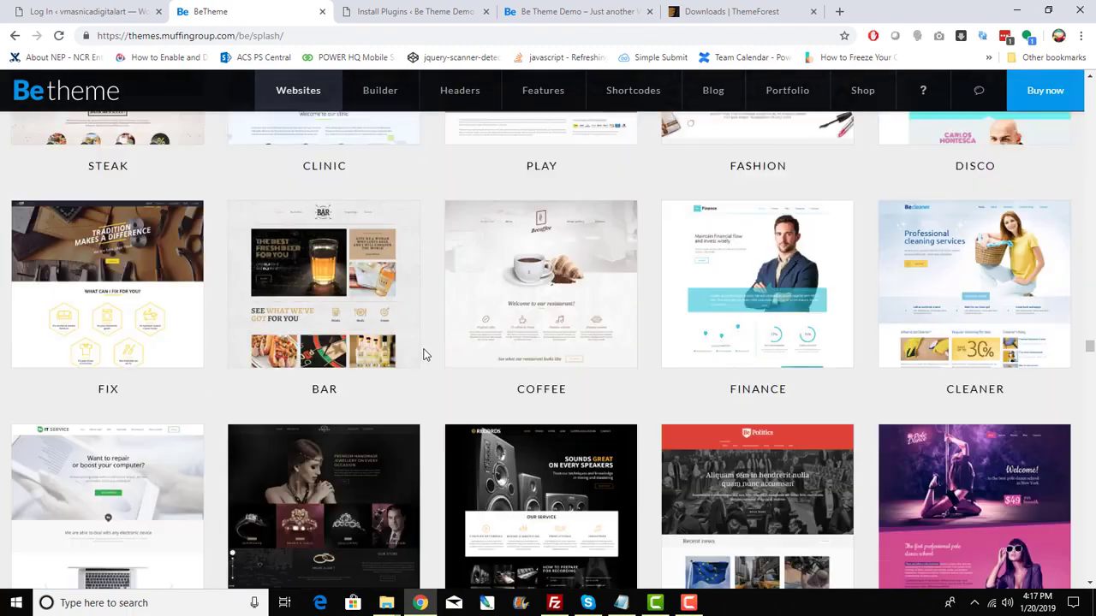
scroll(423, 352, "down", 10)
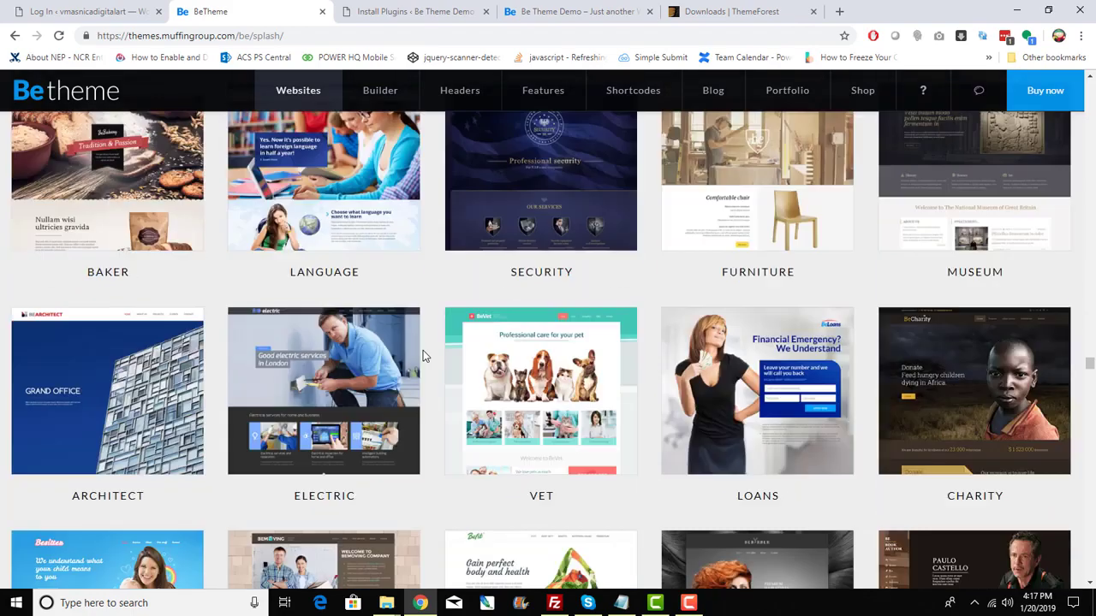
scroll(423, 350, "down", 2)
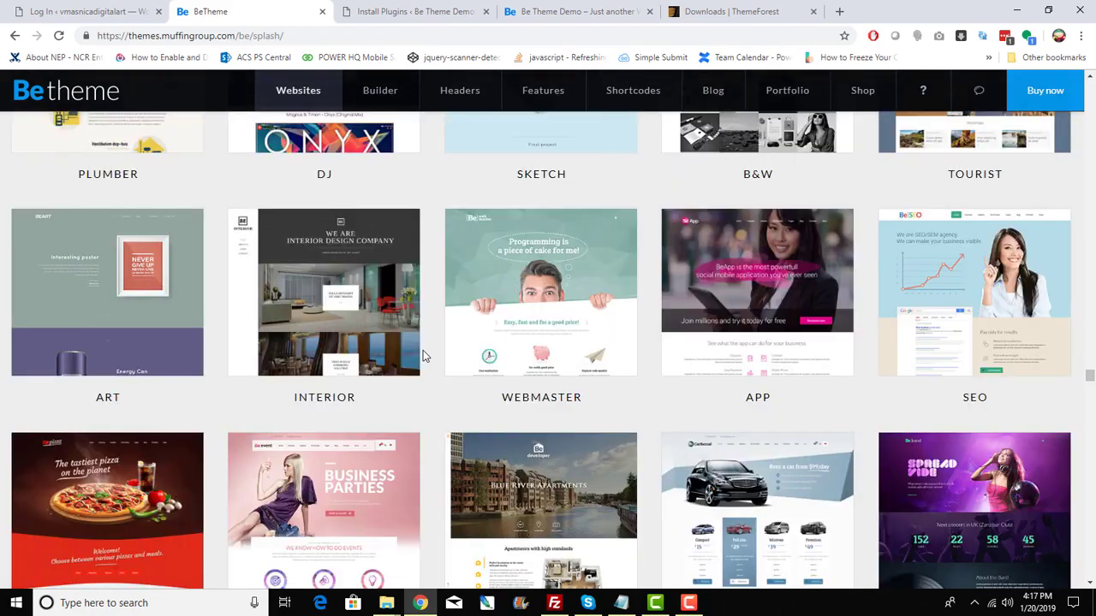
scroll(423, 350, "down", 3)
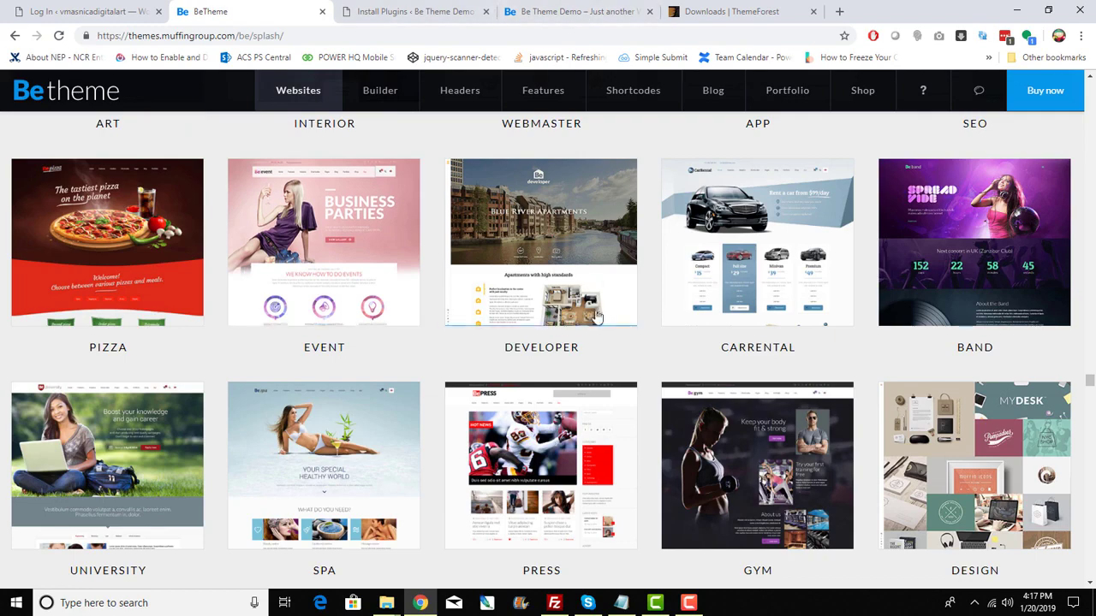
scroll(595, 327, "down", 7)
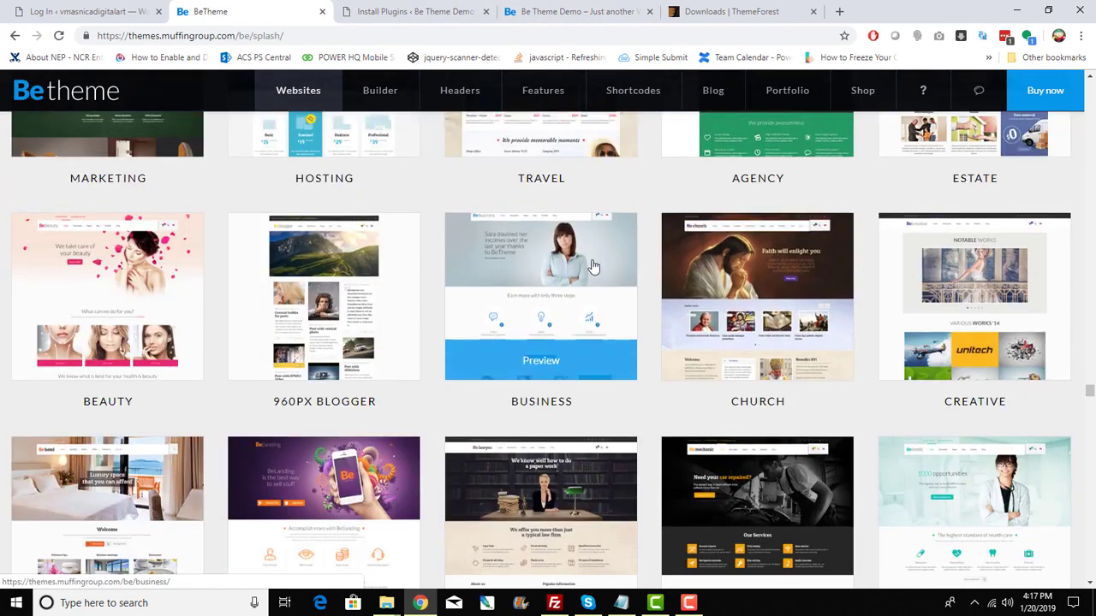
left_click(593, 266)
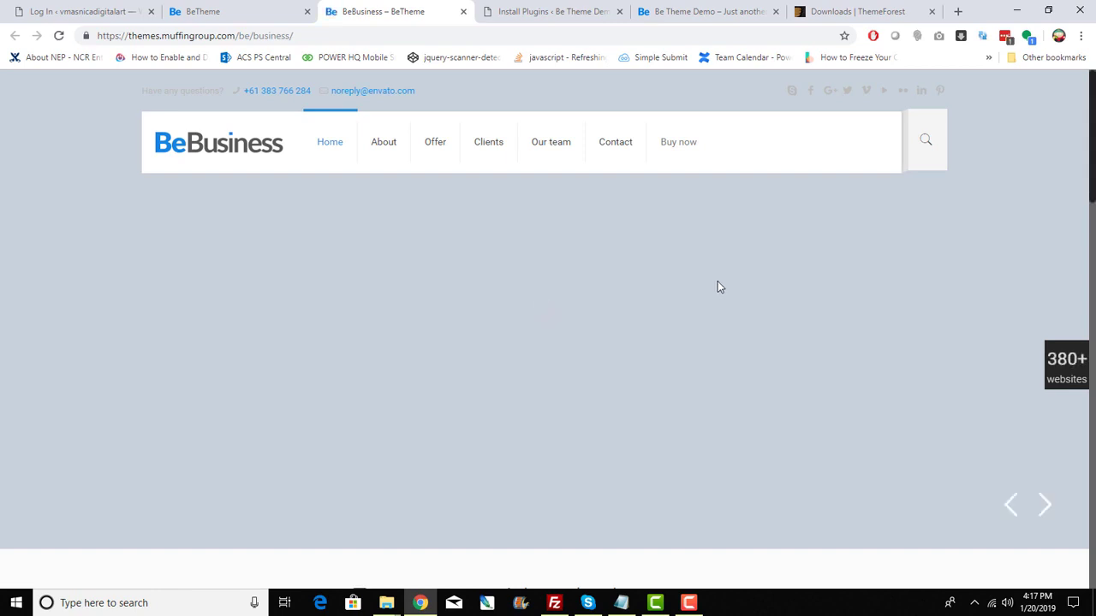
Scroll through the BeBusiness demo homepage and open its About page
scroll(709, 289, "down", 5)
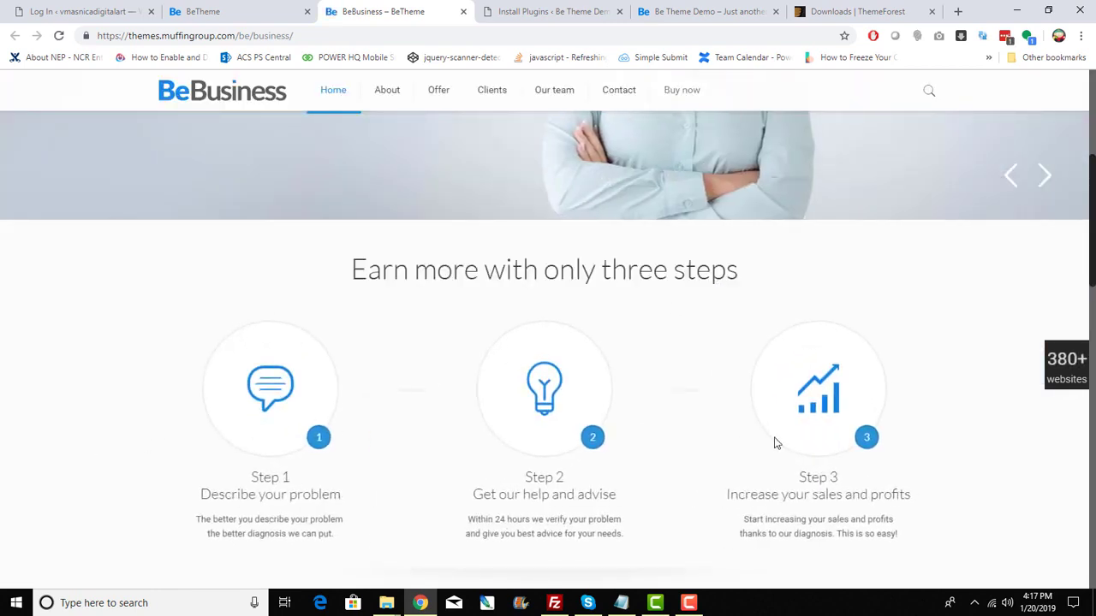
scroll(561, 317, "up", 5)
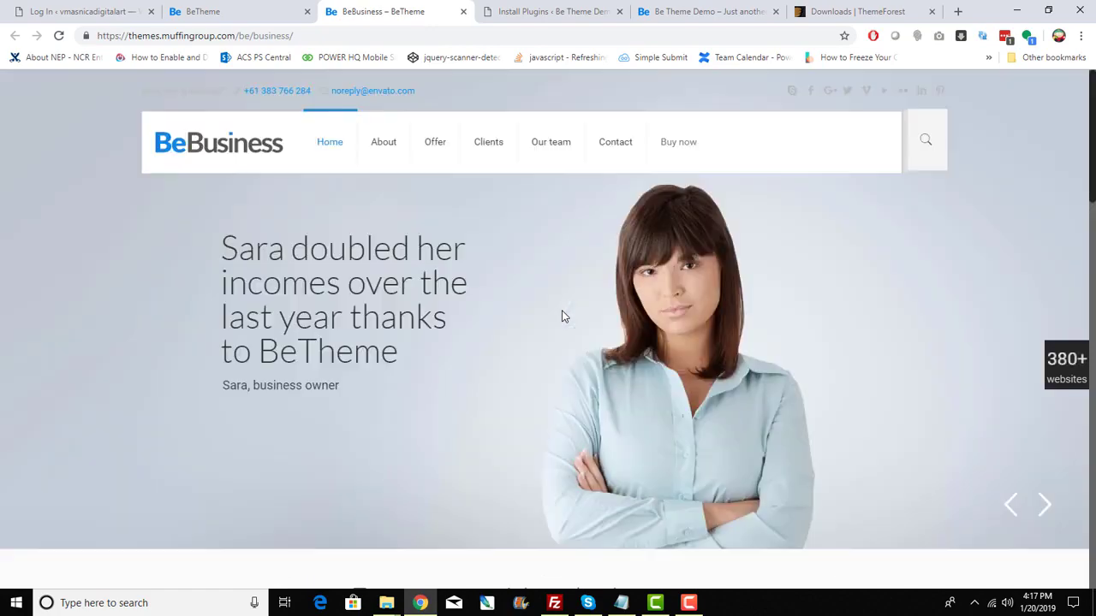
scroll(561, 317, "down", 10)
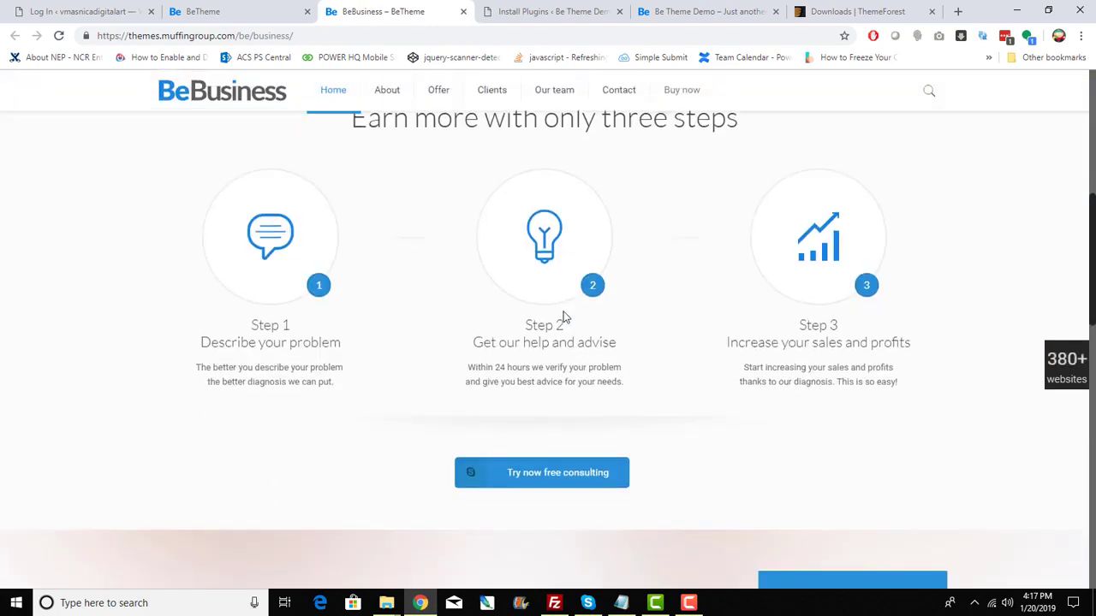
scroll(563, 317, "down", 3)
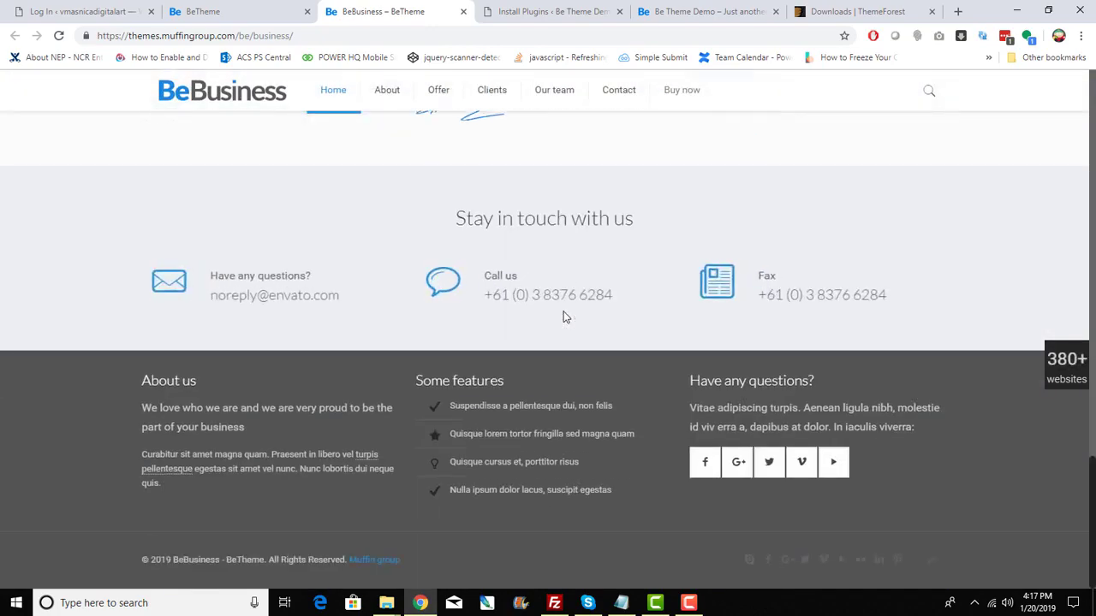
scroll(563, 317, "up", 7)
scroll(563, 317, "up", 5)
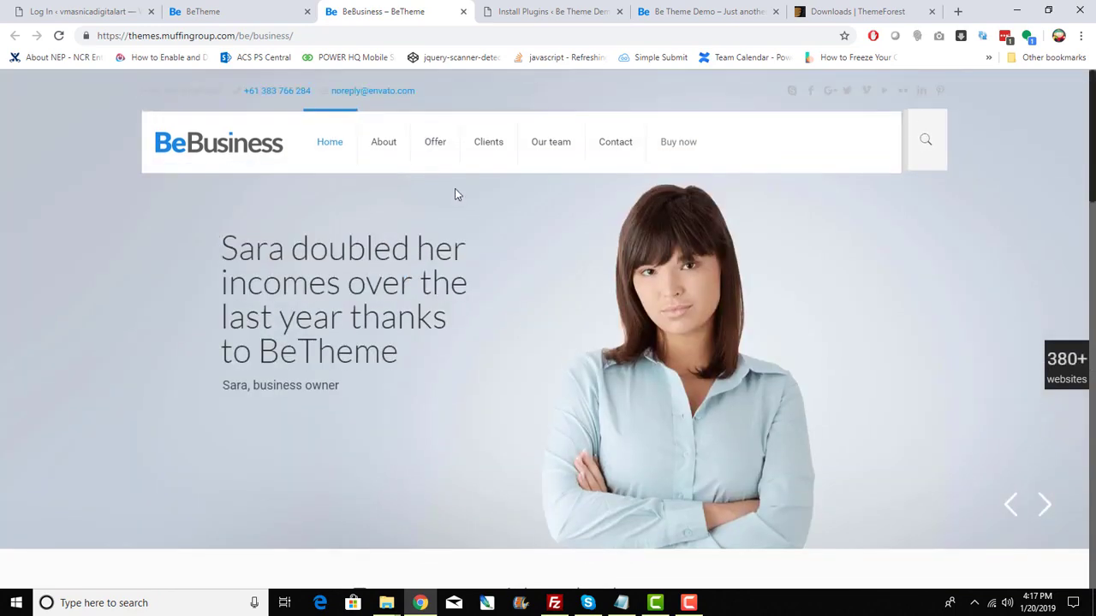
left_click(384, 142)
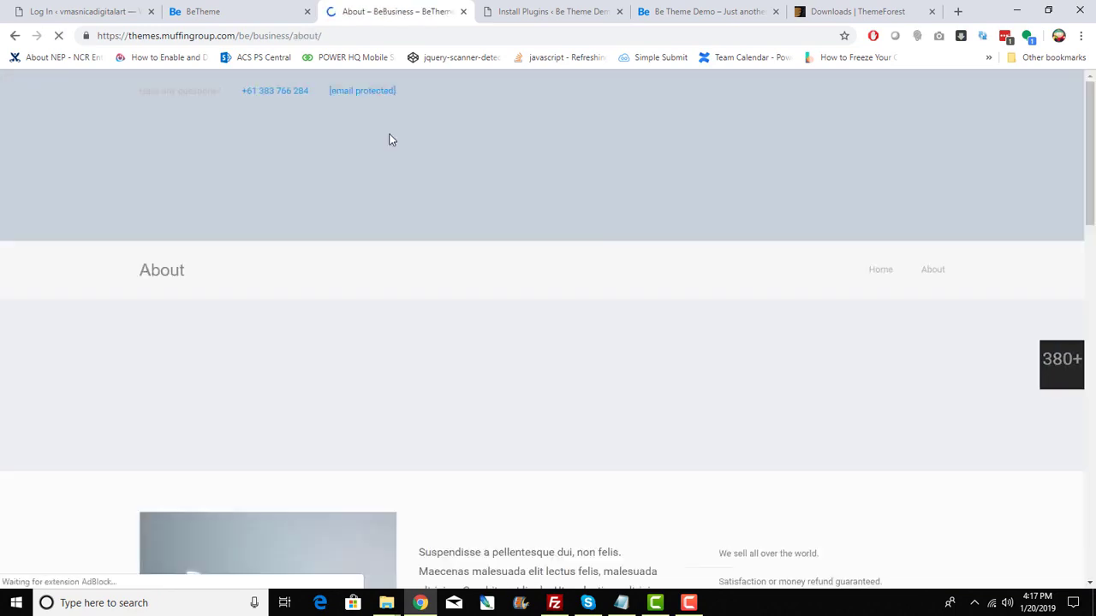
Review the About page, then close the About – BeBusiness tab from the BeTheme tab
scroll(752, 366, "down", 20)
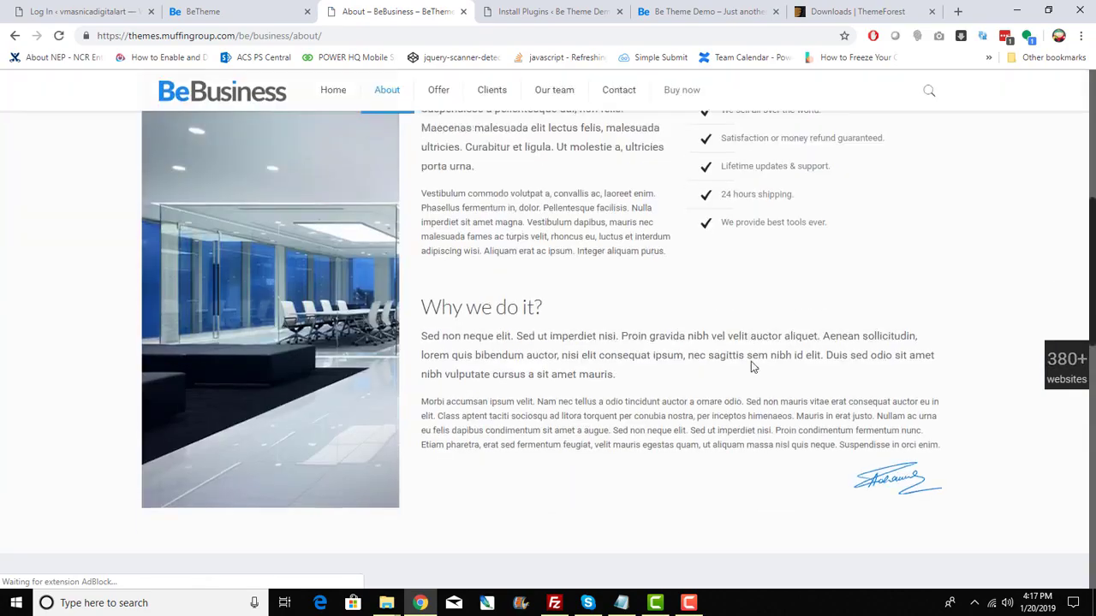
scroll(751, 360, "up", 20)
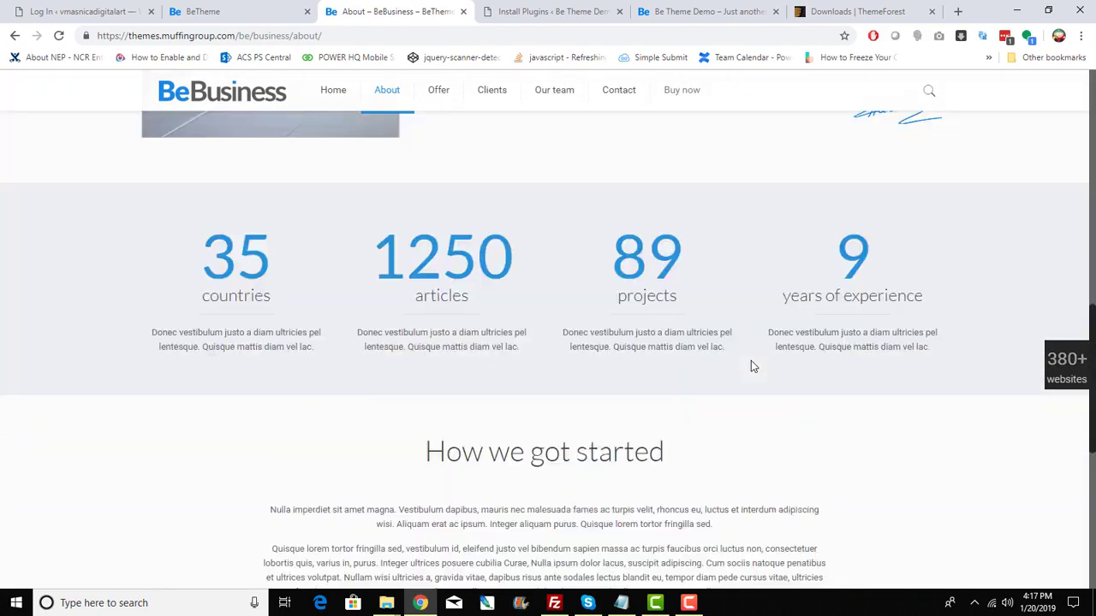
scroll(751, 360, "up", 2)
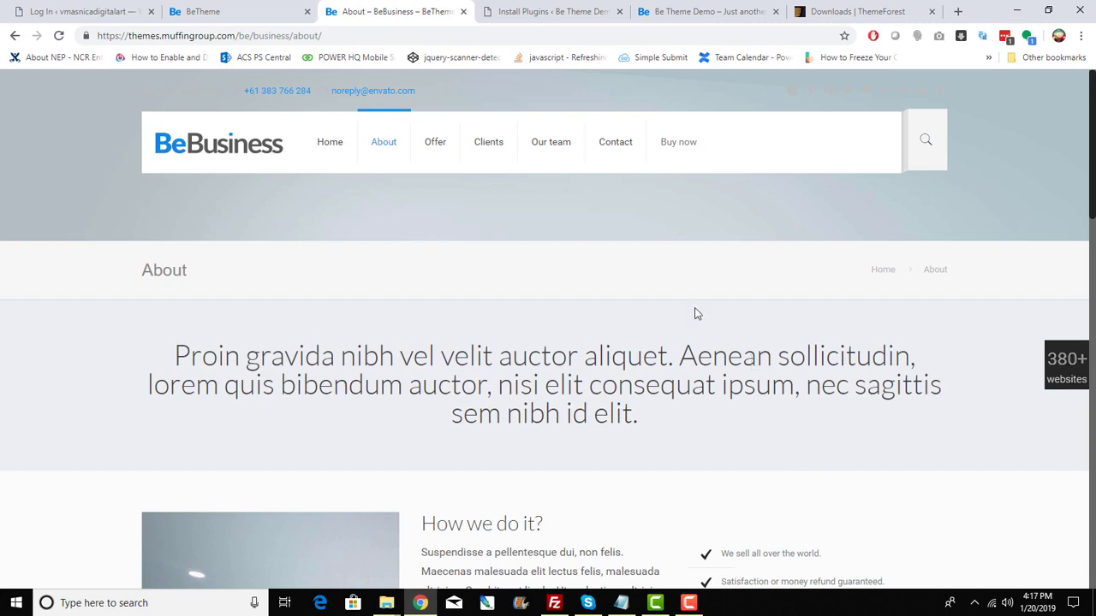
left_click(254, 11)
left_click(463, 12)
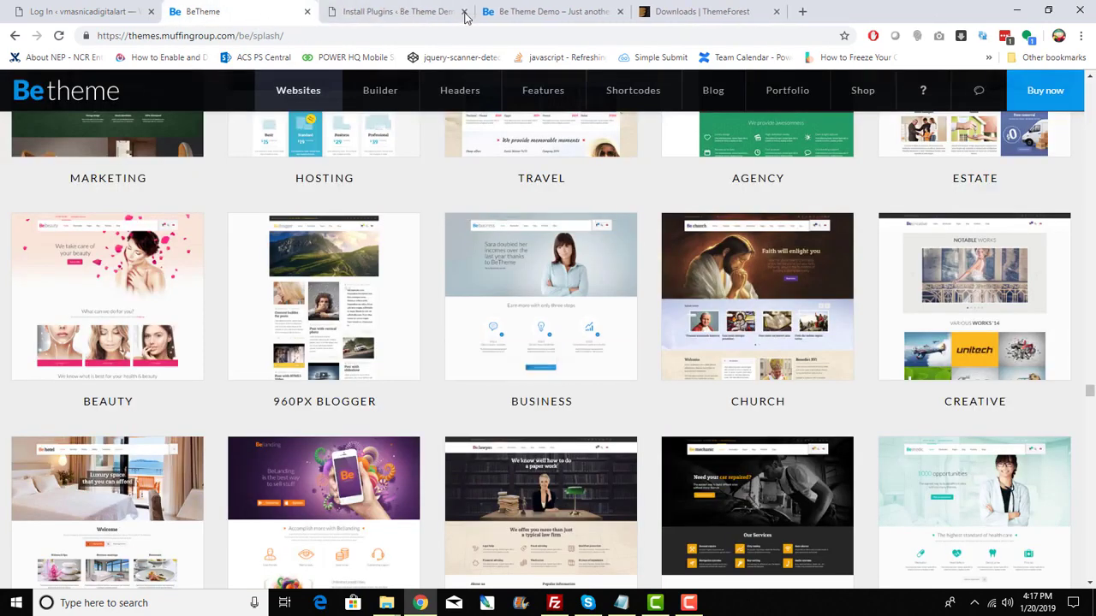
Open BeTheme > Pre-built websites in WordPress and close the ThemeForest downloads tab
left_click(430, 15)
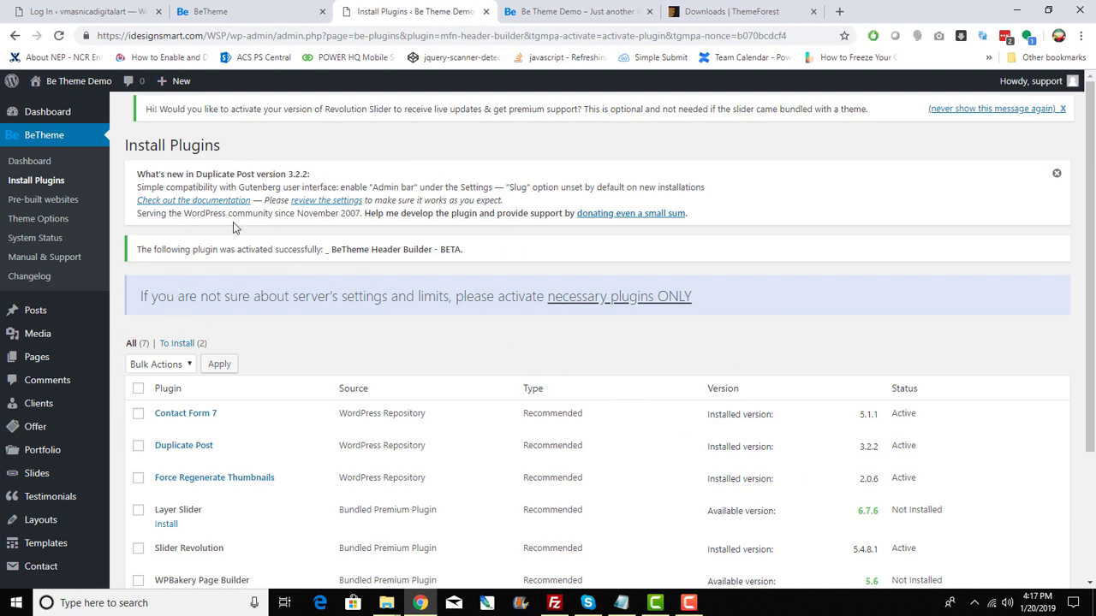
left_click(42, 200)
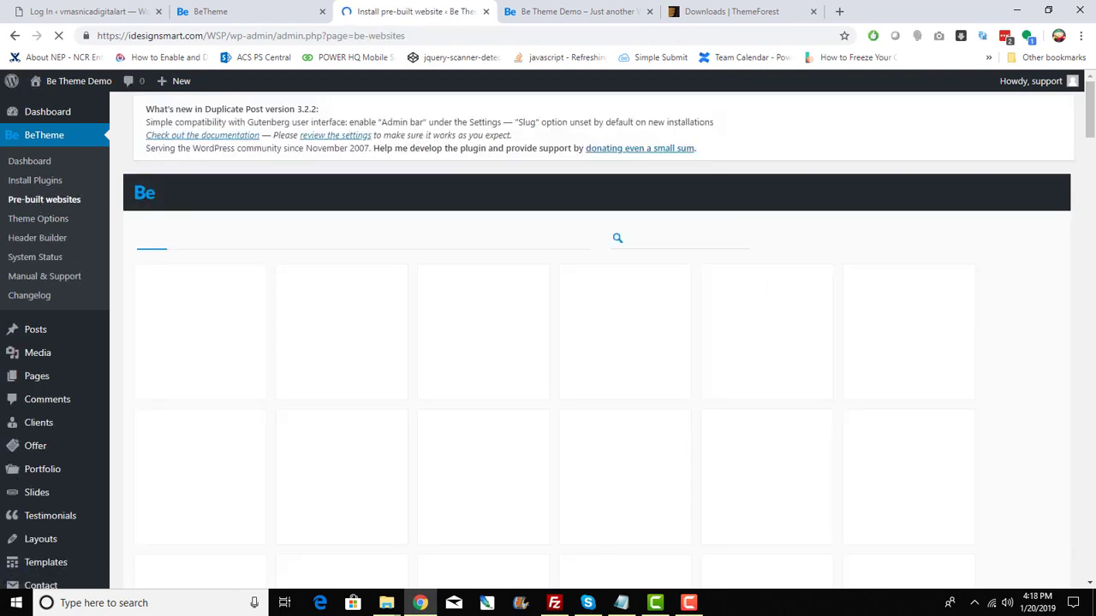
left_click(561, 10)
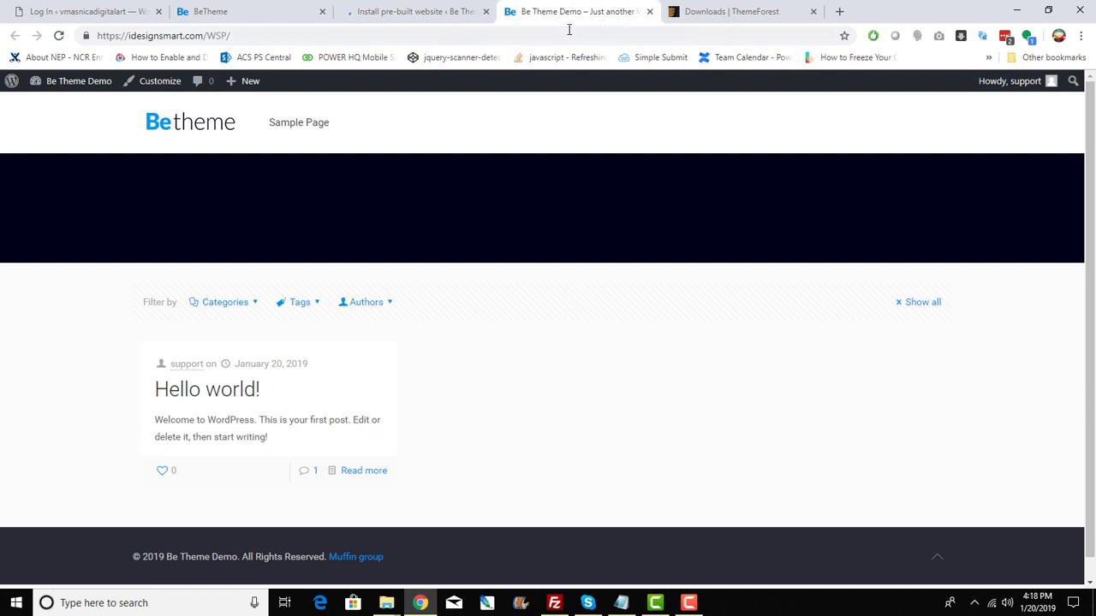
left_click(813, 11)
left_click(233, 9)
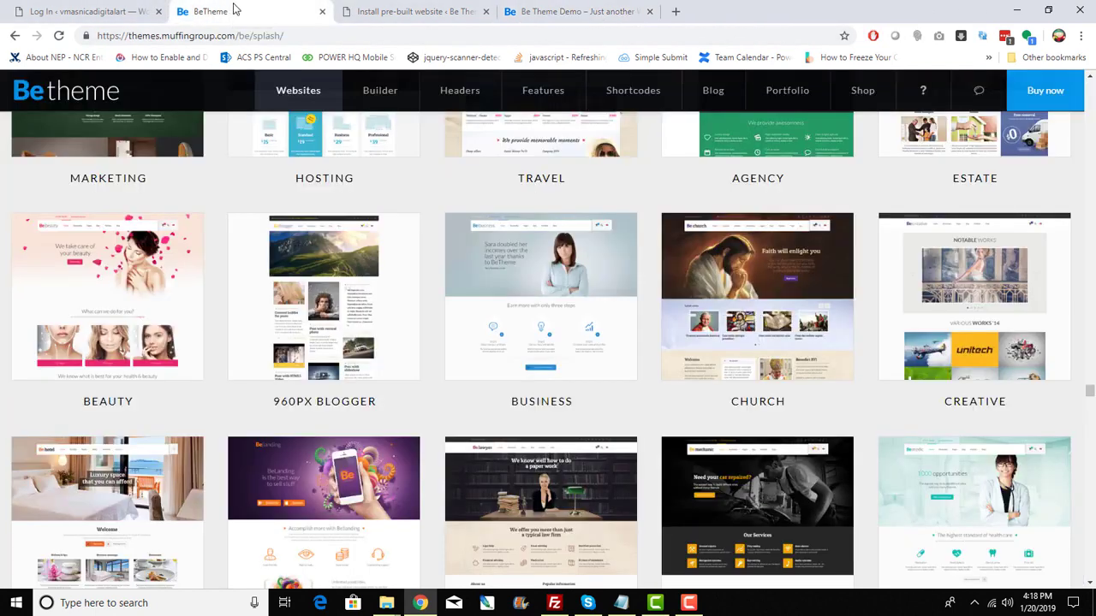
left_click(403, 11)
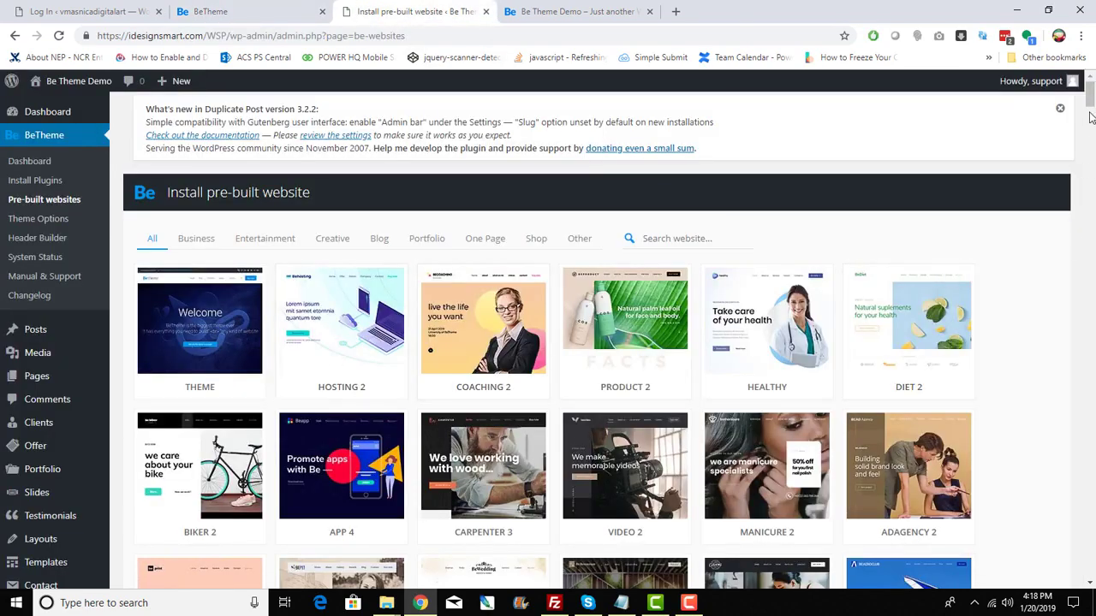
Scroll through the pre-built websites gallery to locate the Business demo
left_click_drag(1090, 96, 1069, 347)
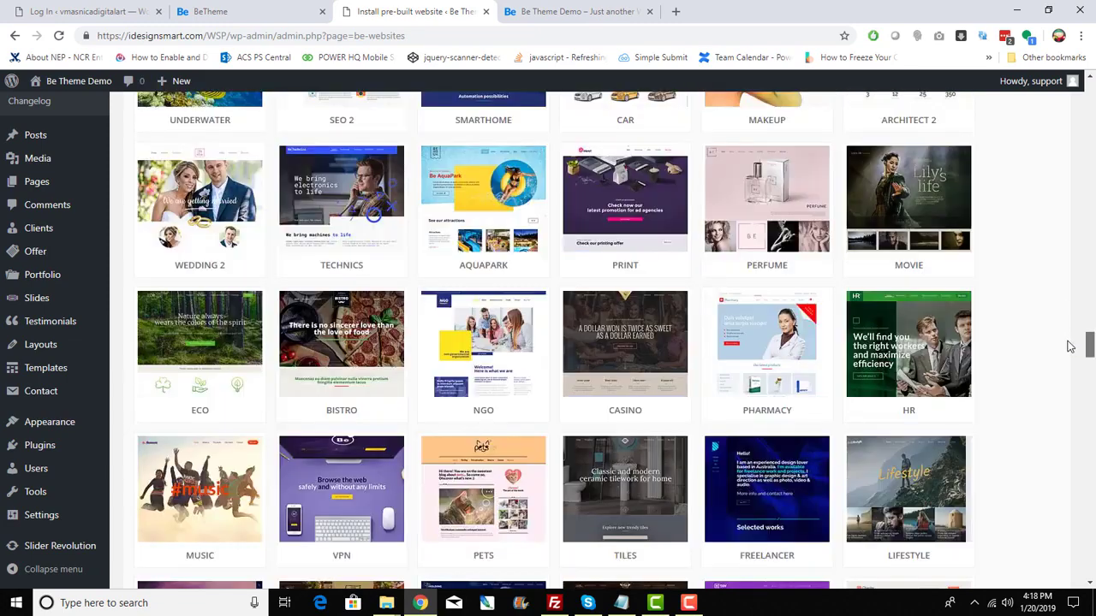
scroll(874, 383, "down", 8)
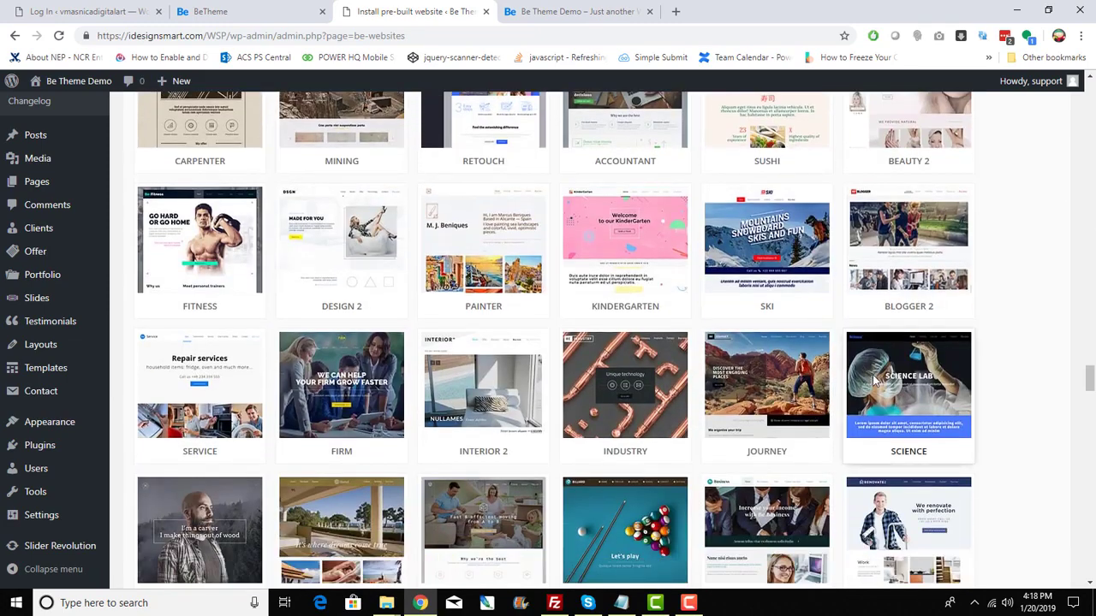
scroll(874, 383, "down", 9)
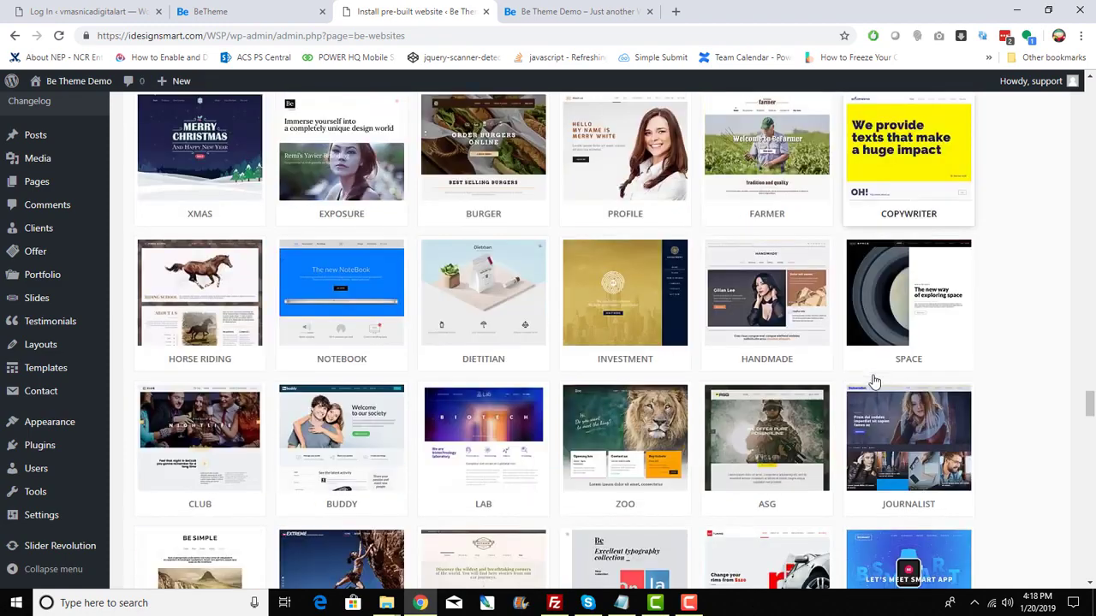
scroll(874, 383, "down", 3)
scroll(874, 383, "up", 8)
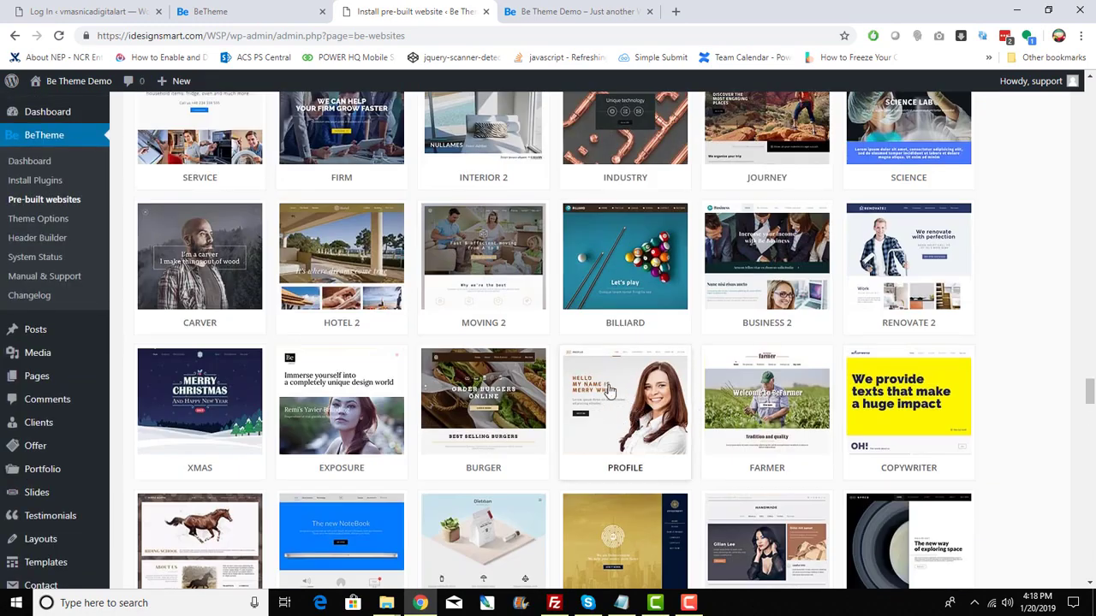
scroll(668, 420, "down", 2)
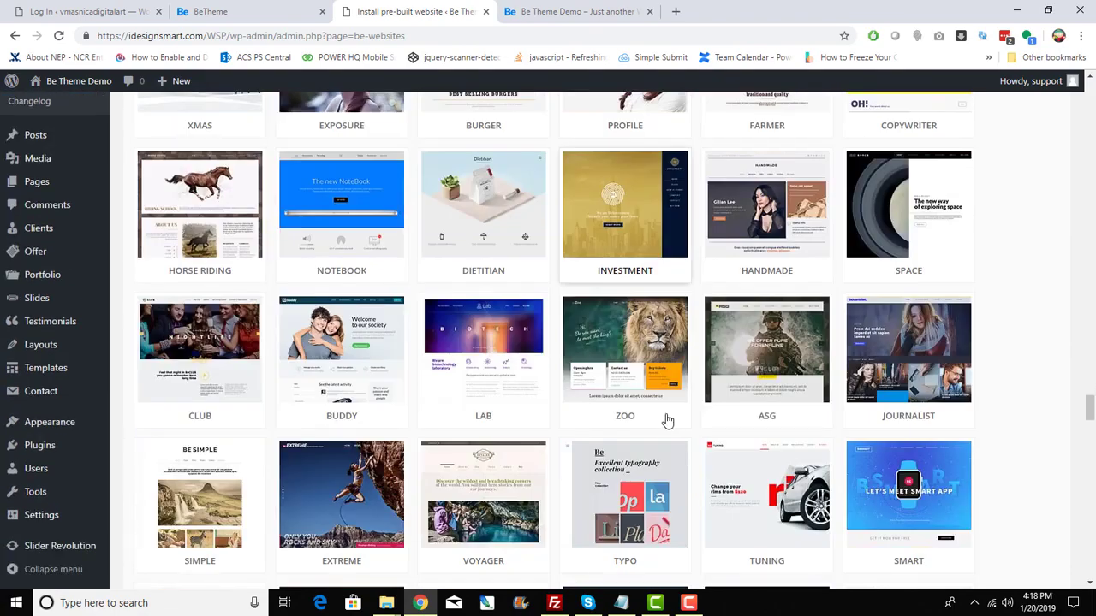
scroll(668, 419, "down", 10)
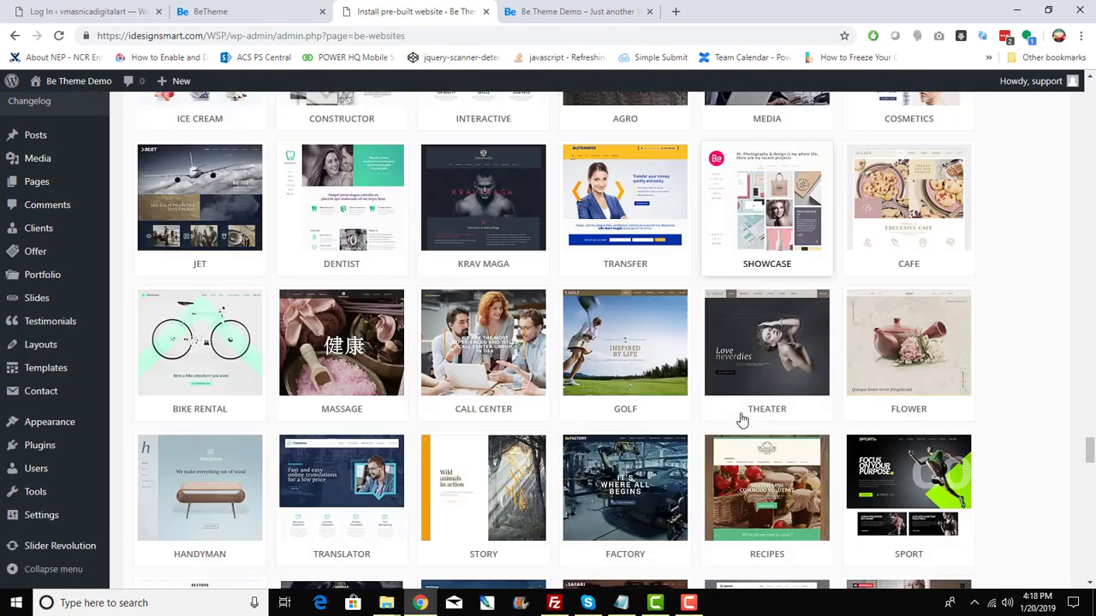
scroll(742, 420, "down", 7)
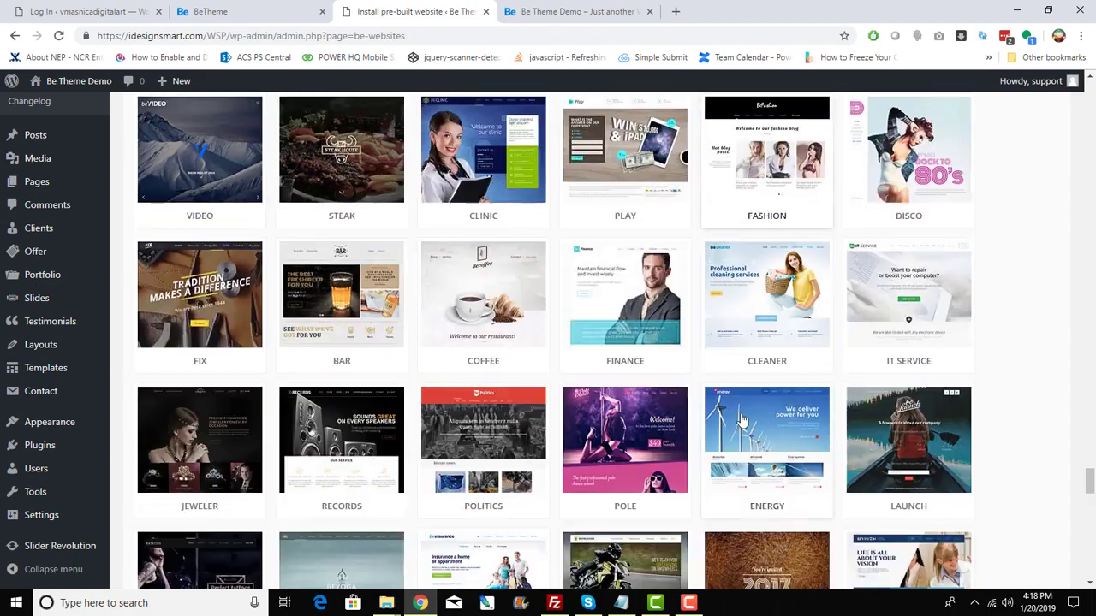
scroll(742, 419, "down", 4)
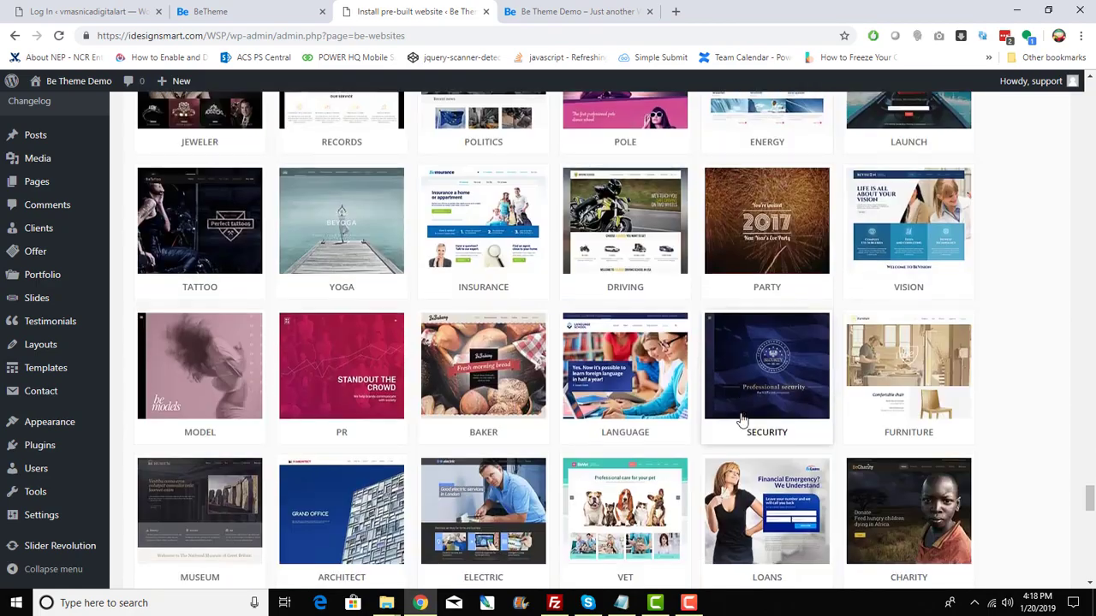
scroll(742, 420, "down", 4)
scroll(742, 420, "down", 9)
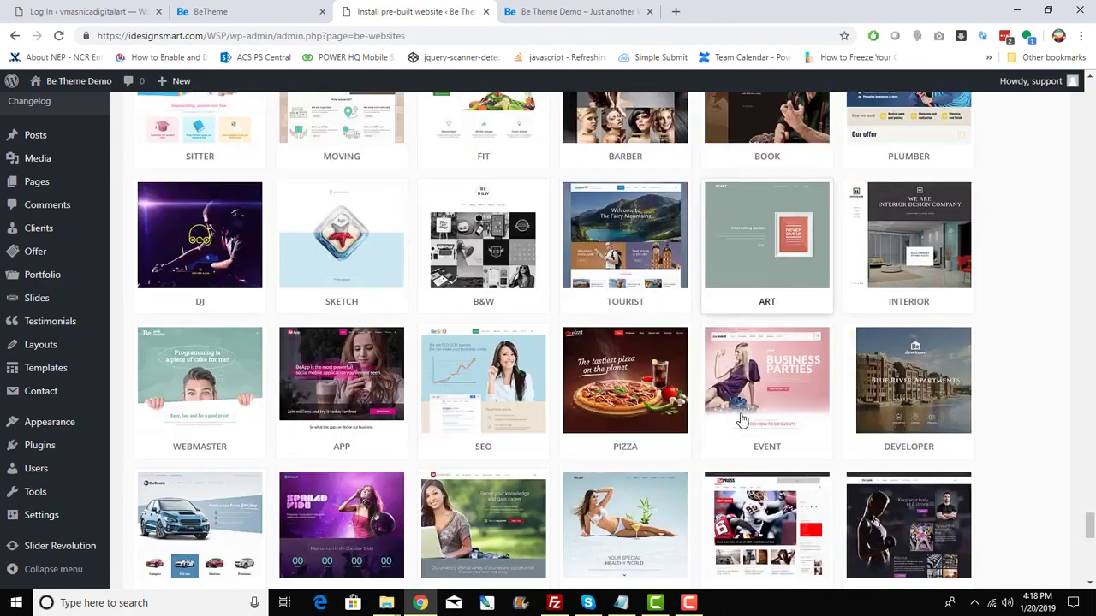
scroll(742, 420, "down", 2)
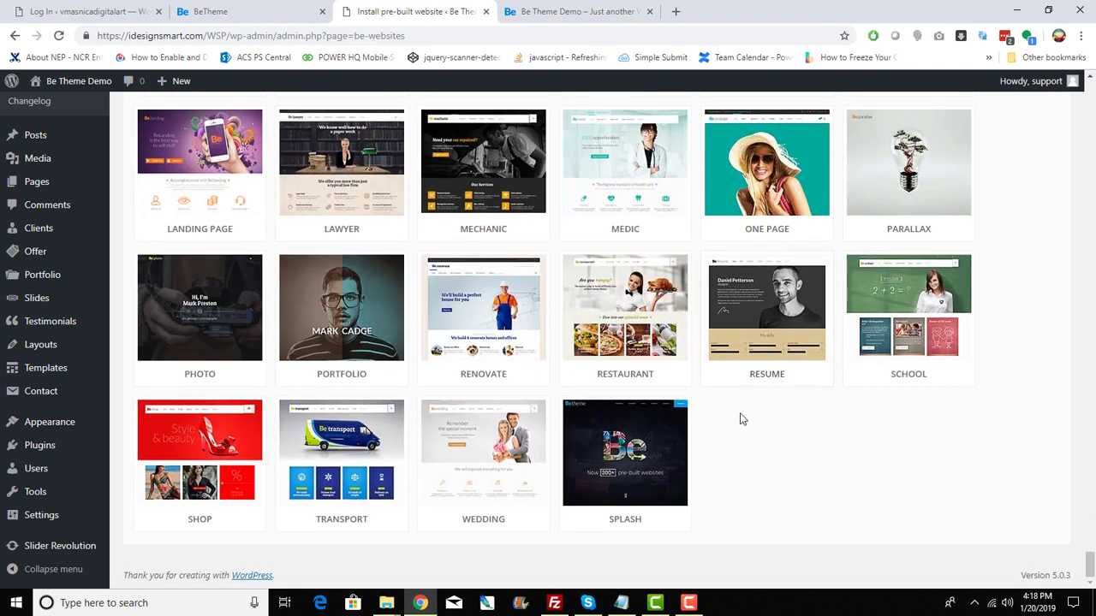
scroll(742, 419, "up", 2)
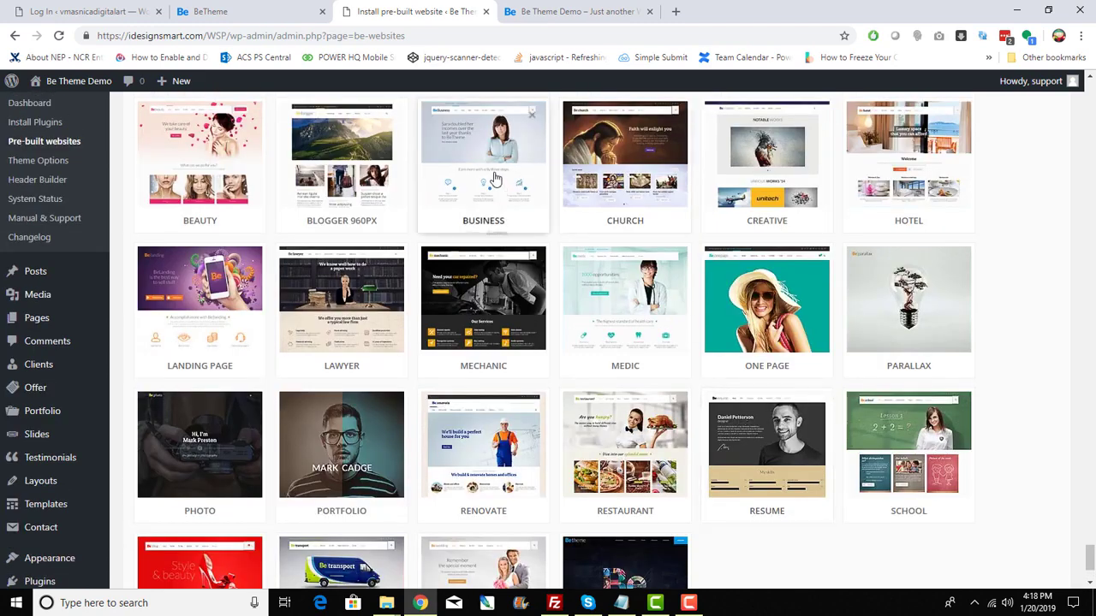
Open the Business demo card and start its installation
left_click(494, 179)
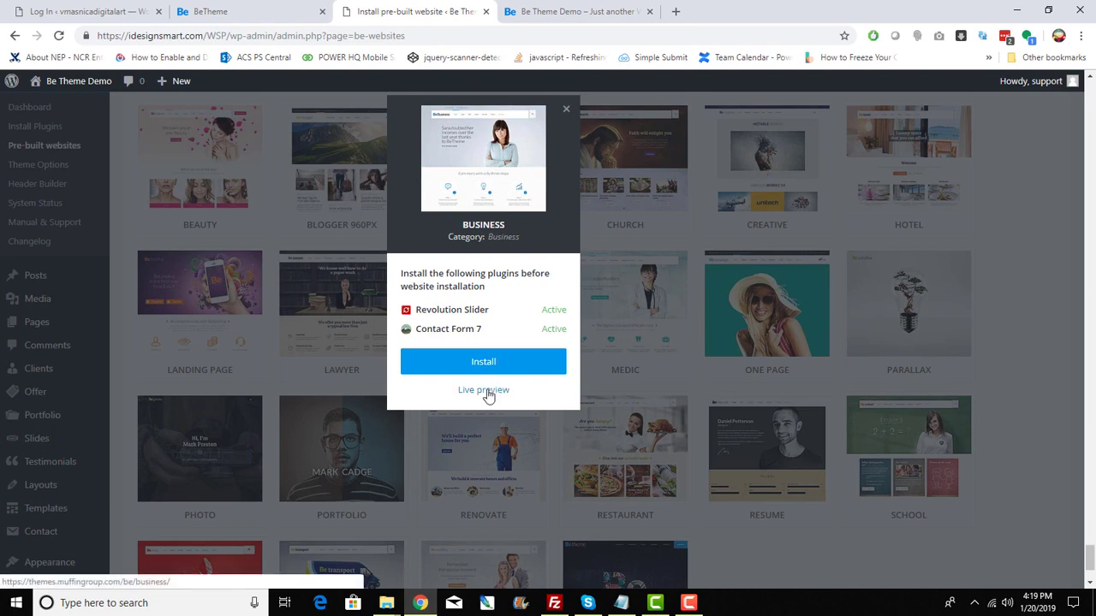
left_click(549, 9)
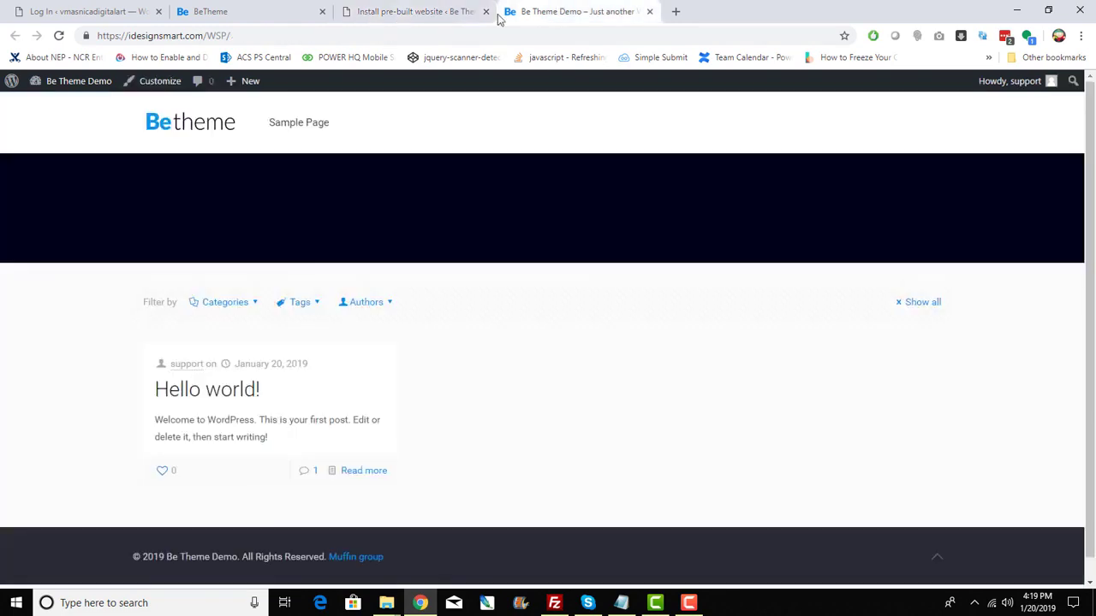
left_click(387, 11)
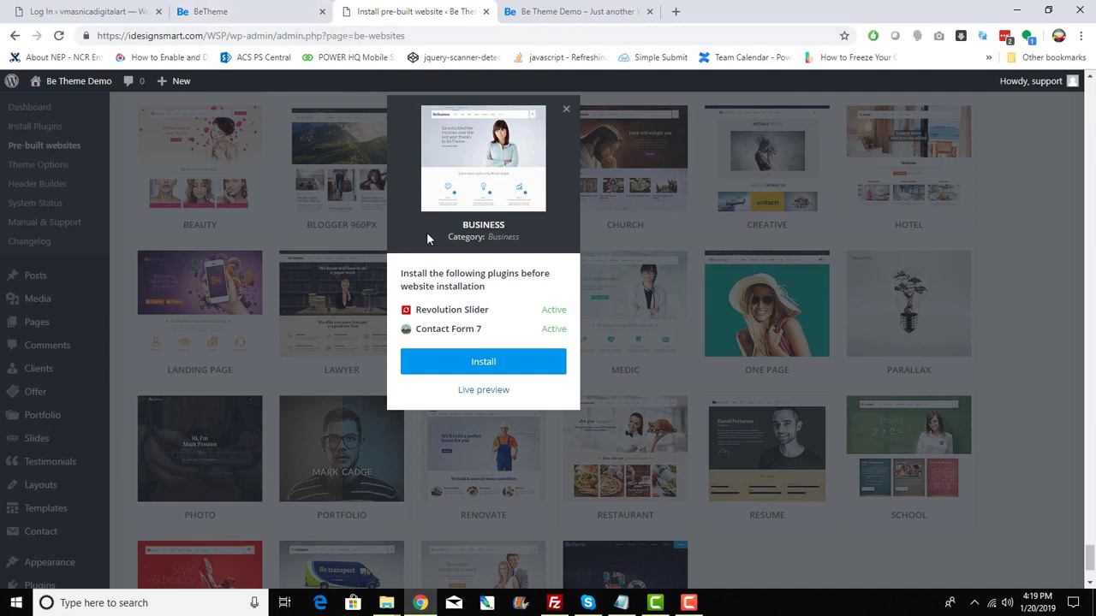
left_click(486, 362)
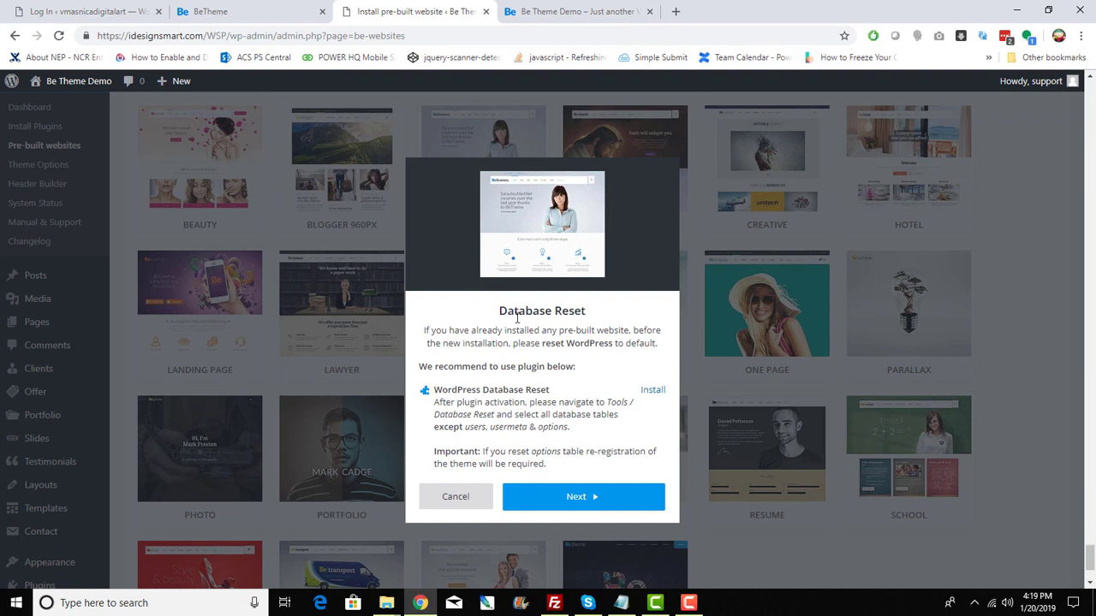
Pass the Database Reset notice and install the Complete pre-built website with media and slider imports
left_click_drag(428, 330, 657, 348)
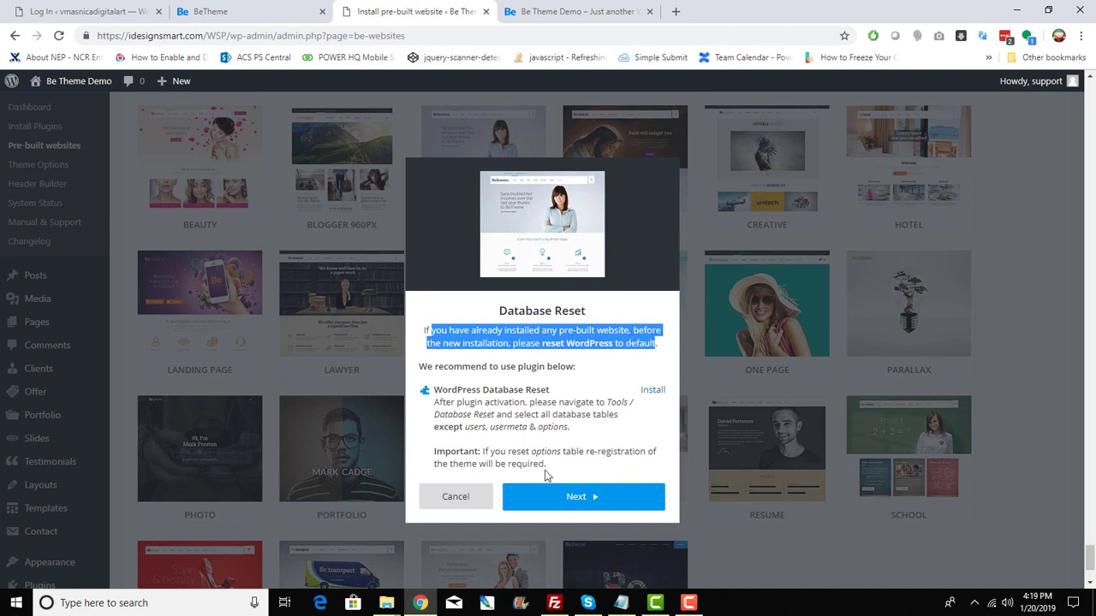
left_click(560, 502)
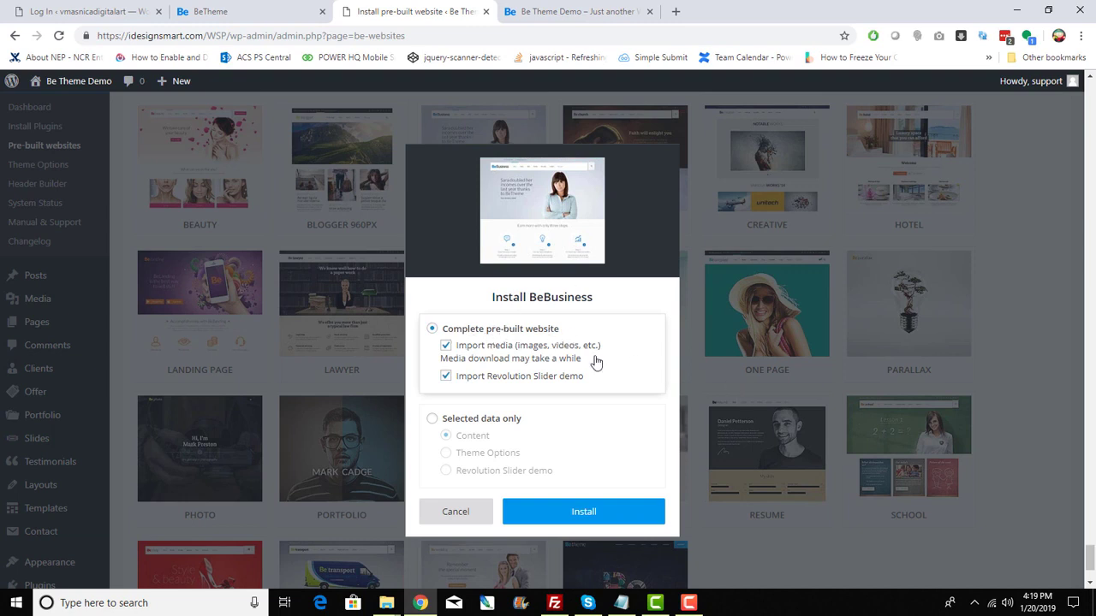
left_click(576, 512)
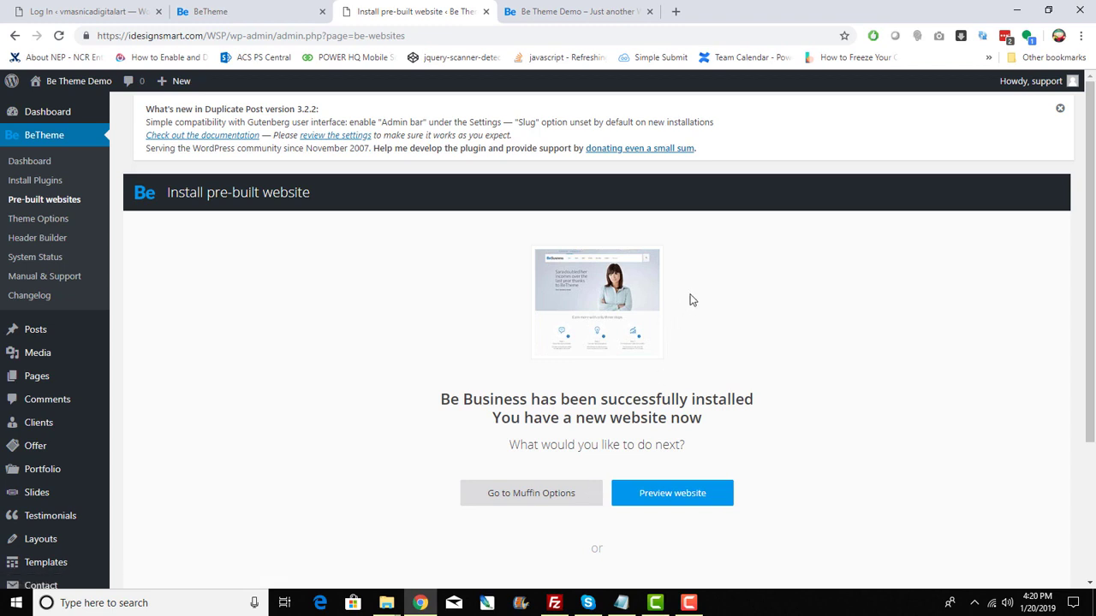
Review the Be Business success page and close the old Be Theme Demo and BeTheme tabs
scroll(691, 308, "down", 3)
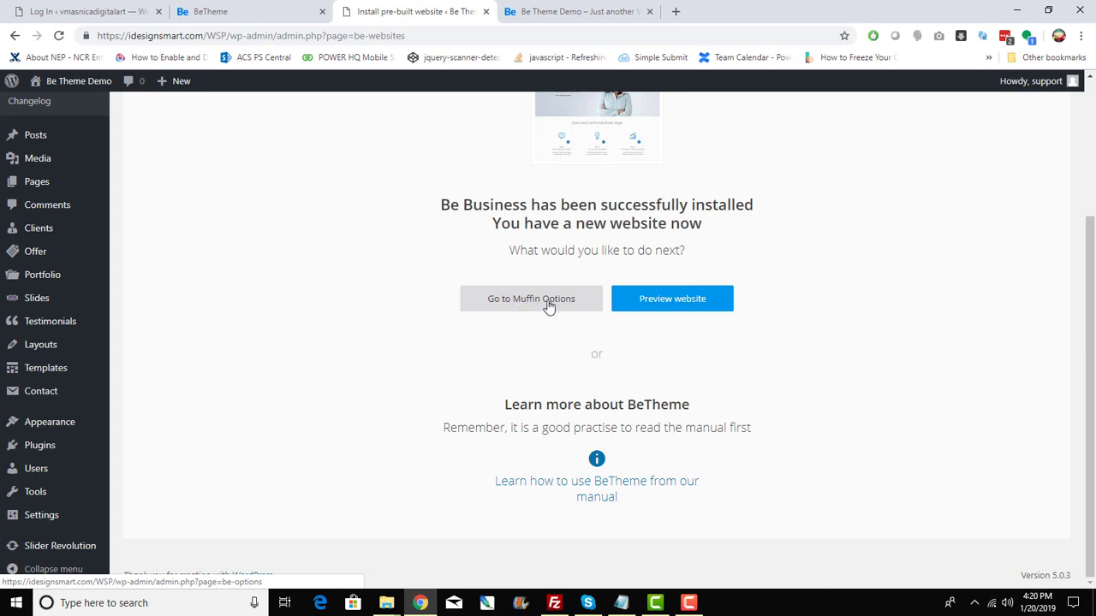
scroll(548, 303, "up", 3)
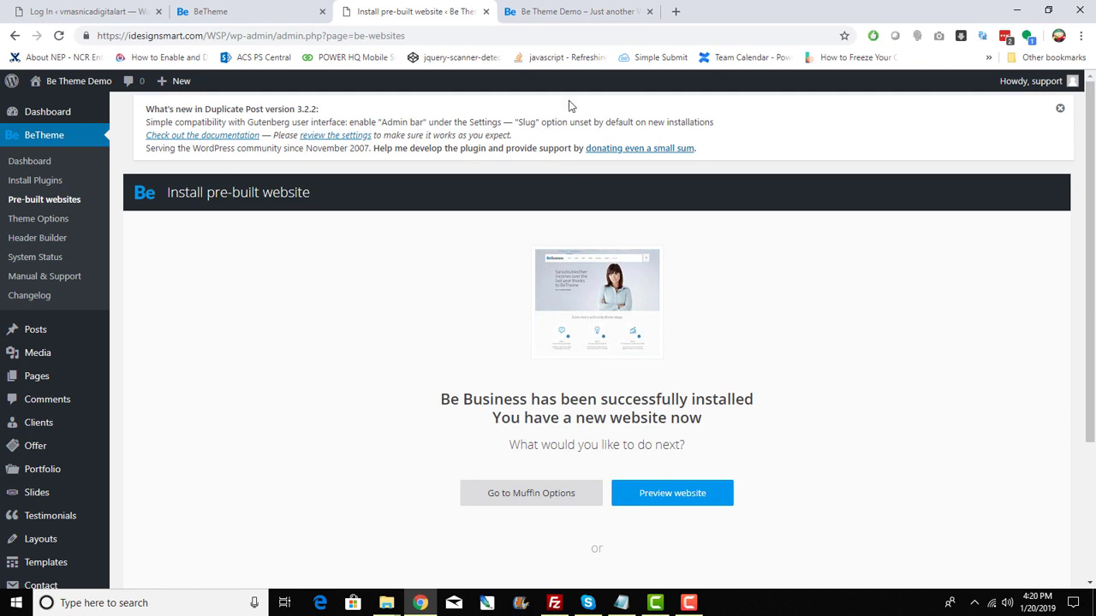
left_click(650, 12)
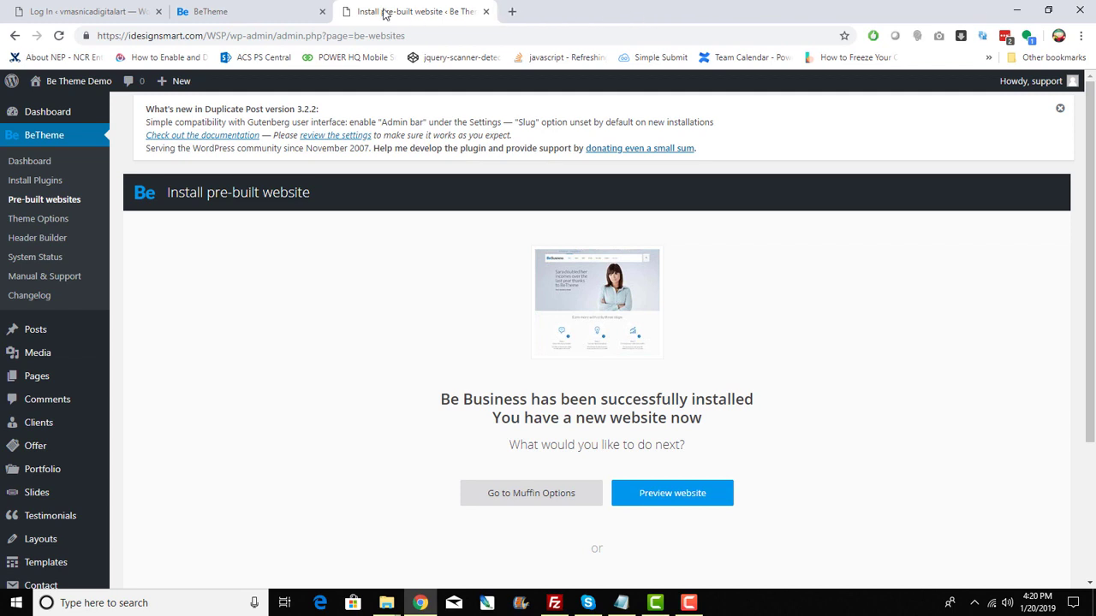
left_click(322, 12)
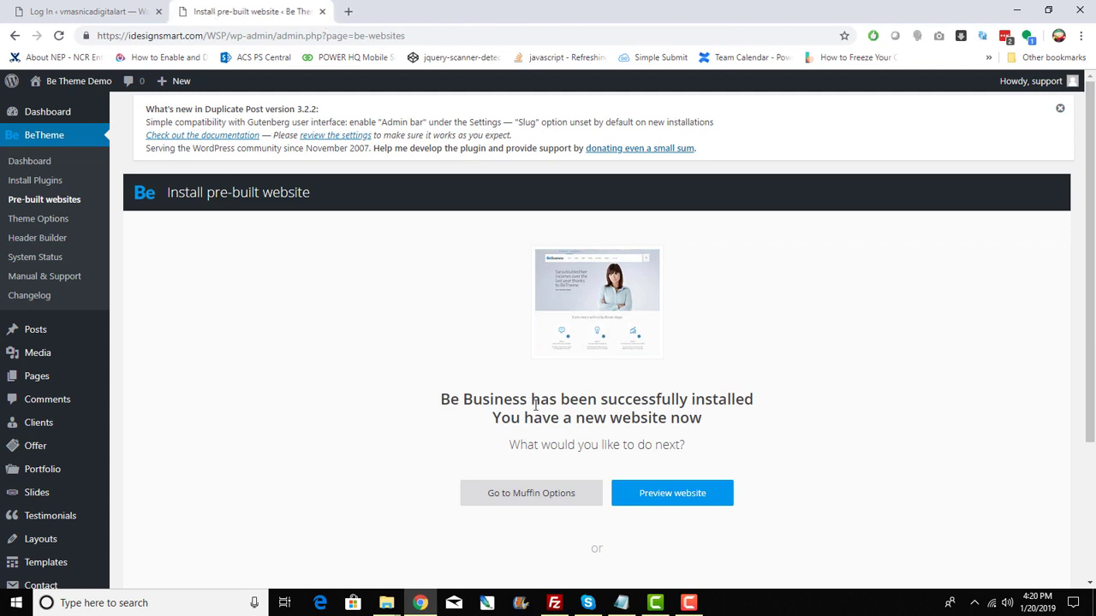
Preview the newly installed BeBusiness homepage, then return to the Install pre-built website tab
left_click(660, 499)
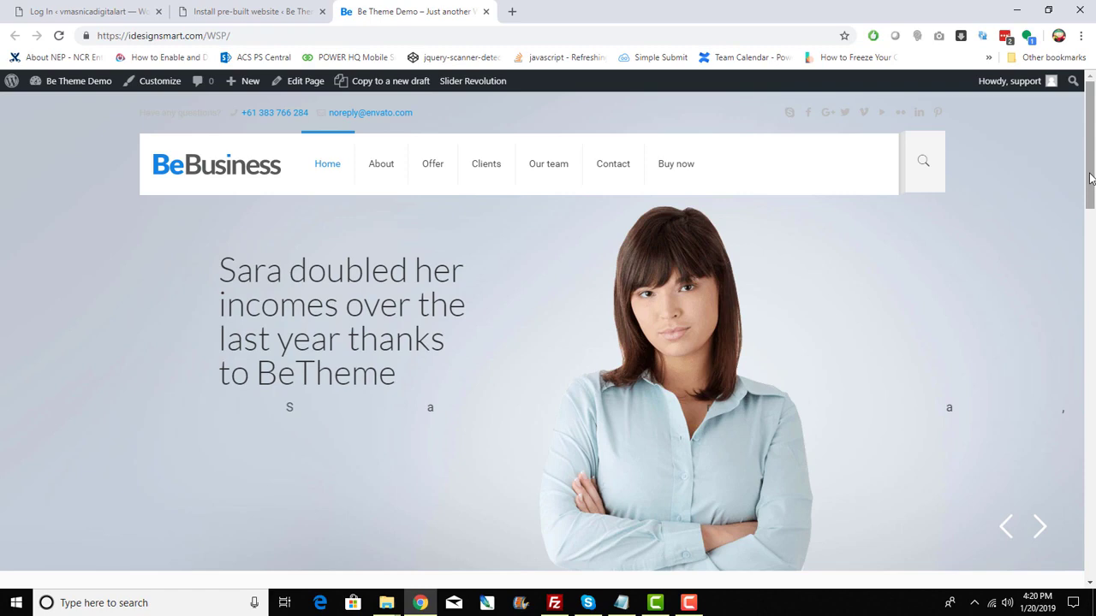
left_click_drag(1092, 177, 1090, 141)
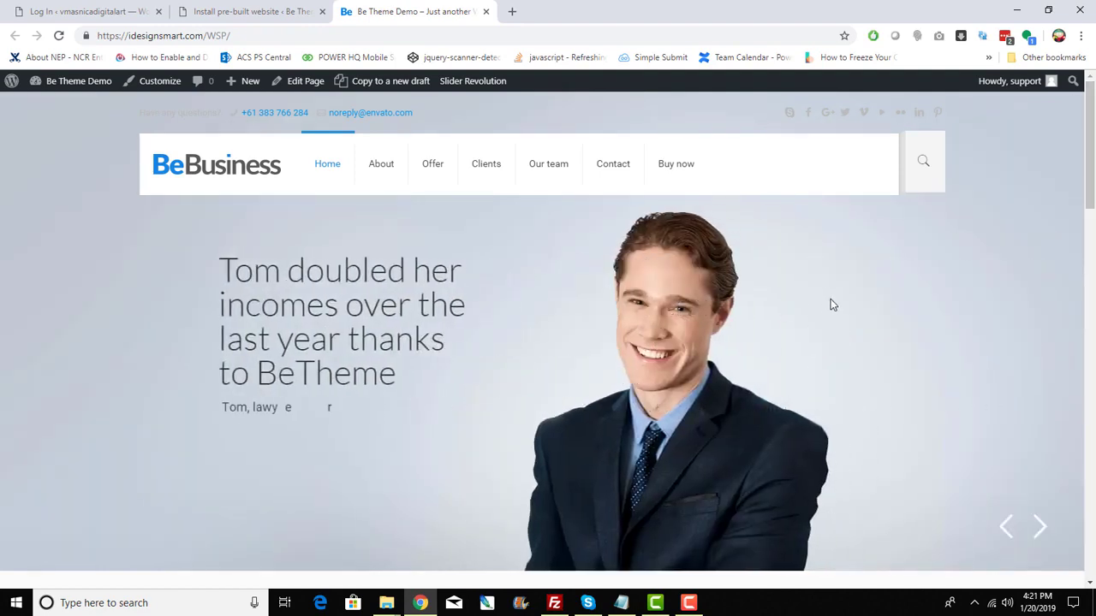
scroll(829, 305, "down", 6)
scroll(831, 305, "up", 6)
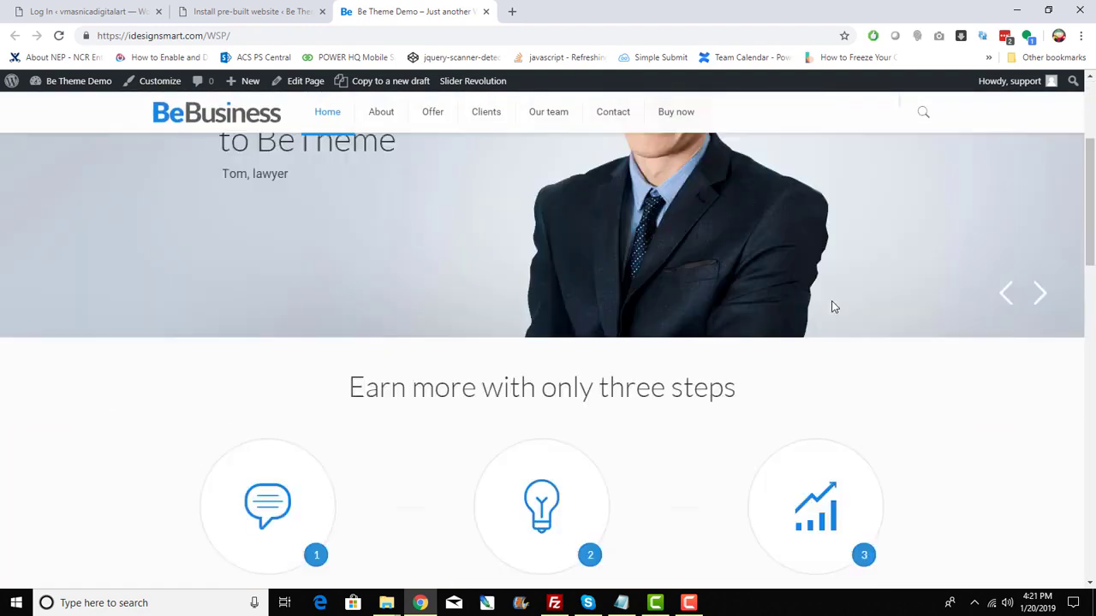
scroll(833, 305, "down", 10)
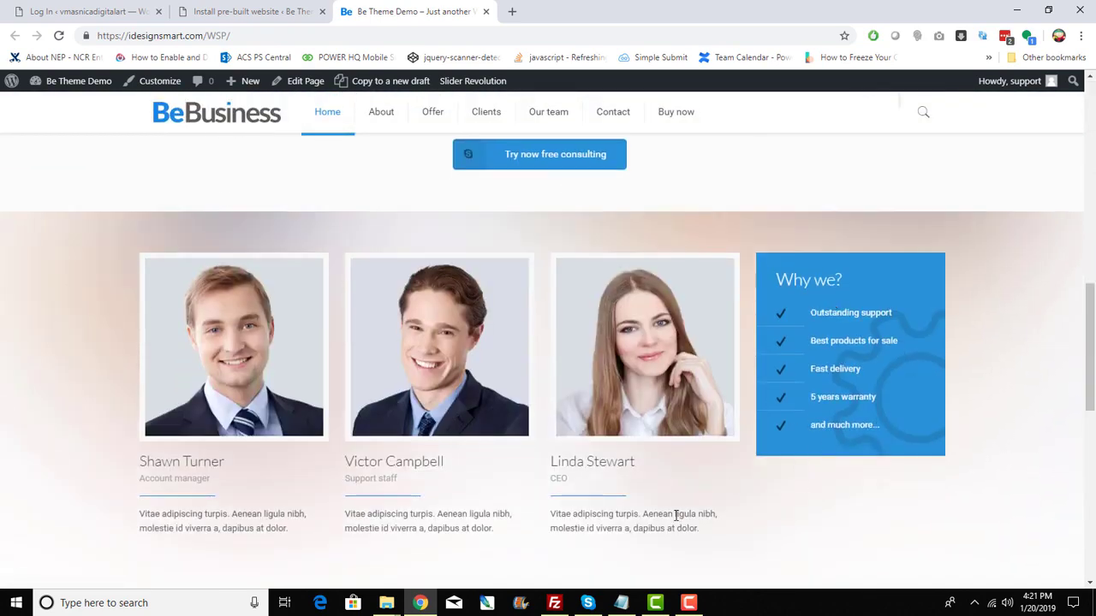
scroll(675, 514, "down", 5)
scroll(675, 520, "down", 3)
scroll(676, 520, "up", 15)
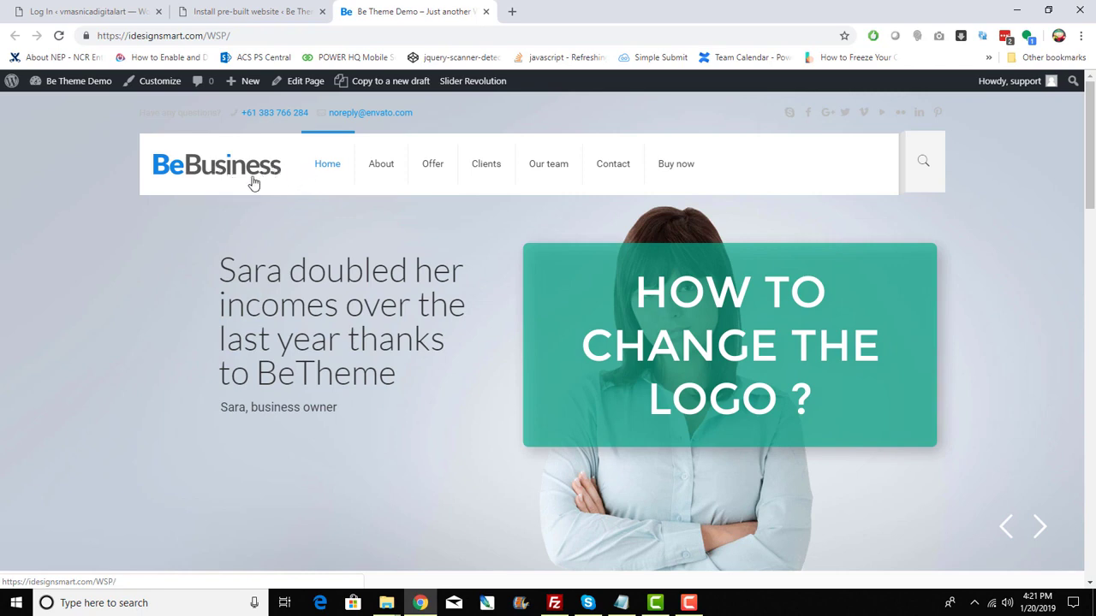
left_click(240, 7)
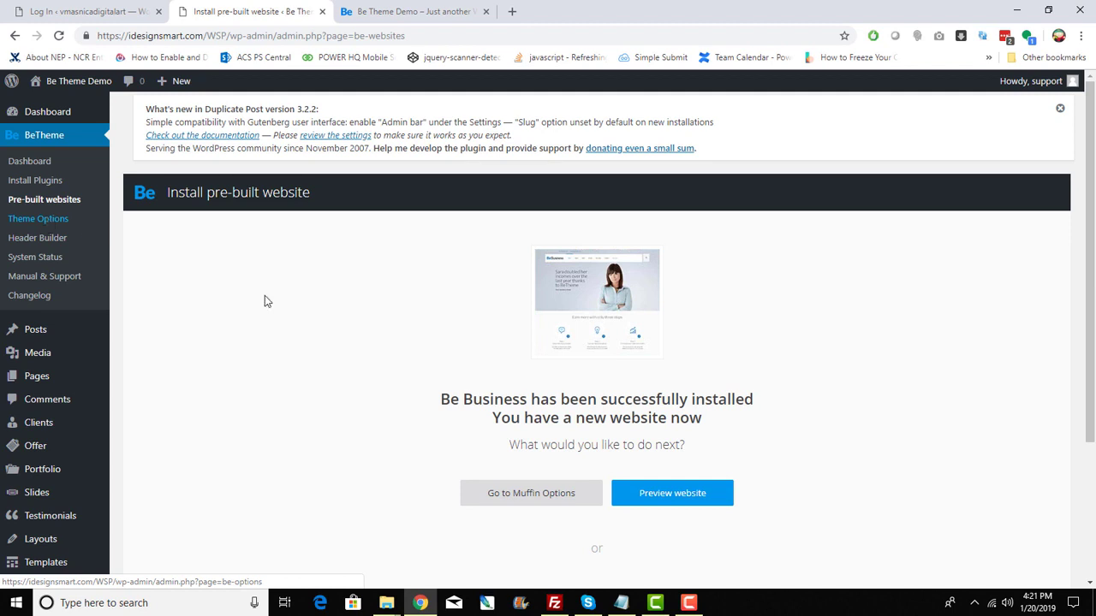
Open BeTheme Theme Options at Global > General, showing Full width layout and 1220 grid width
left_click(50, 225)
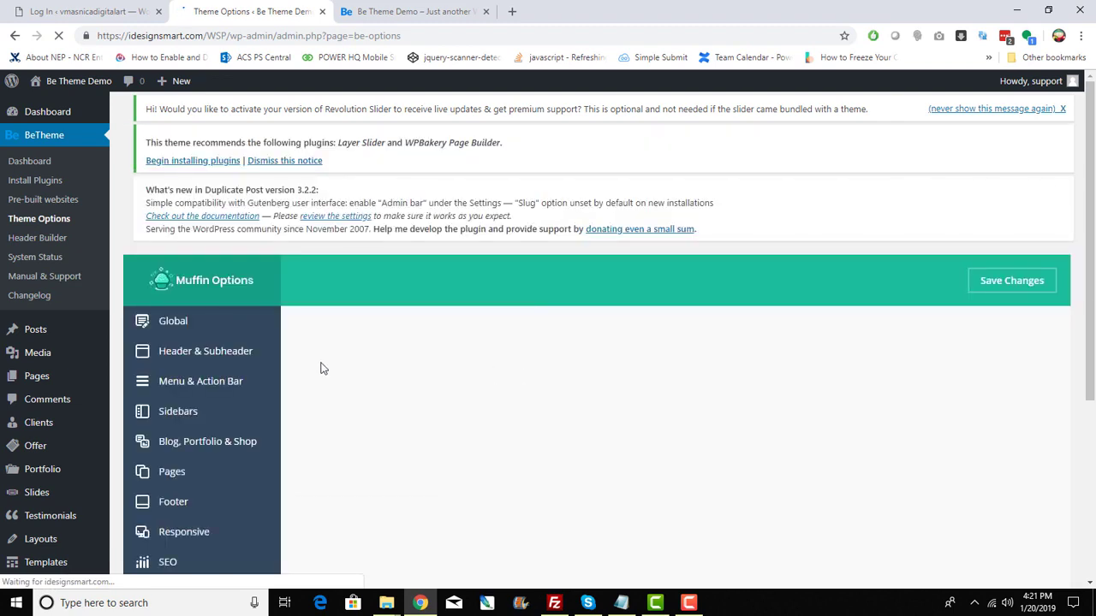
scroll(368, 372, "down", 2)
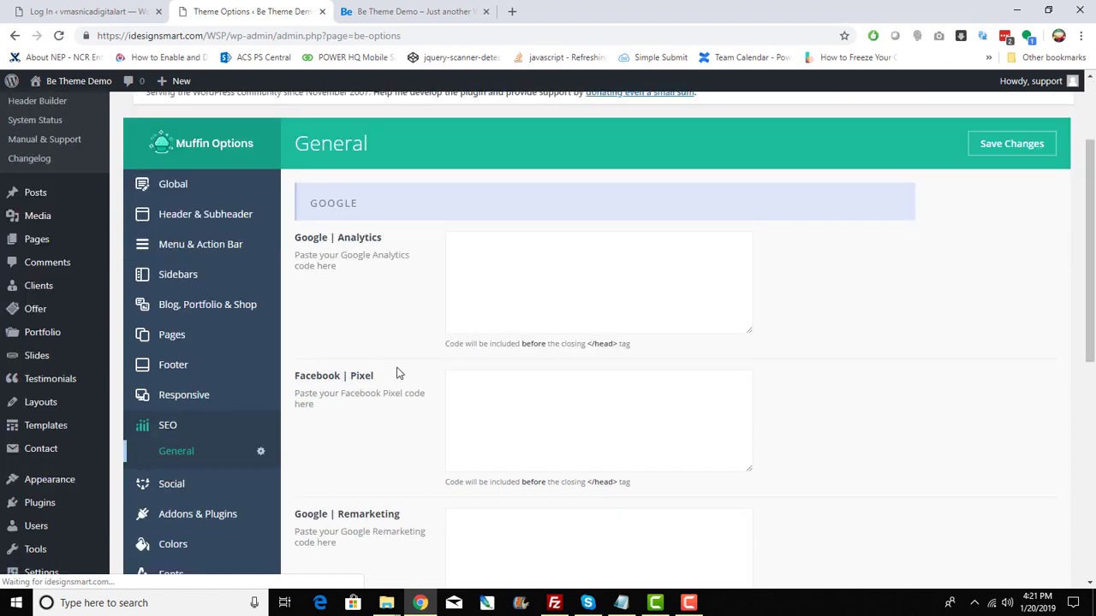
left_click(200, 191)
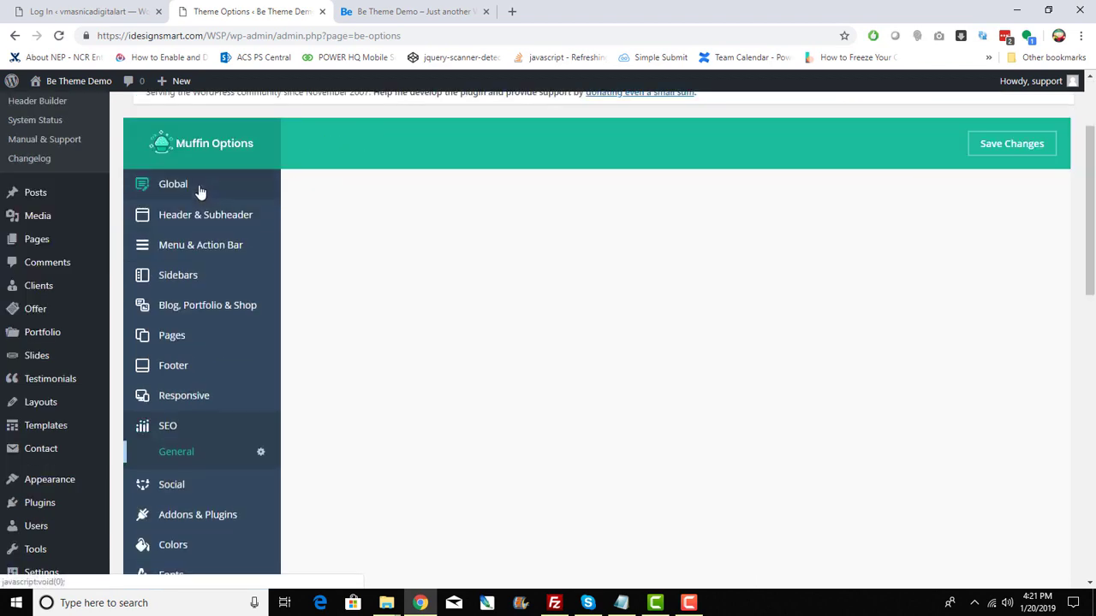
scroll(715, 337, "down", 6)
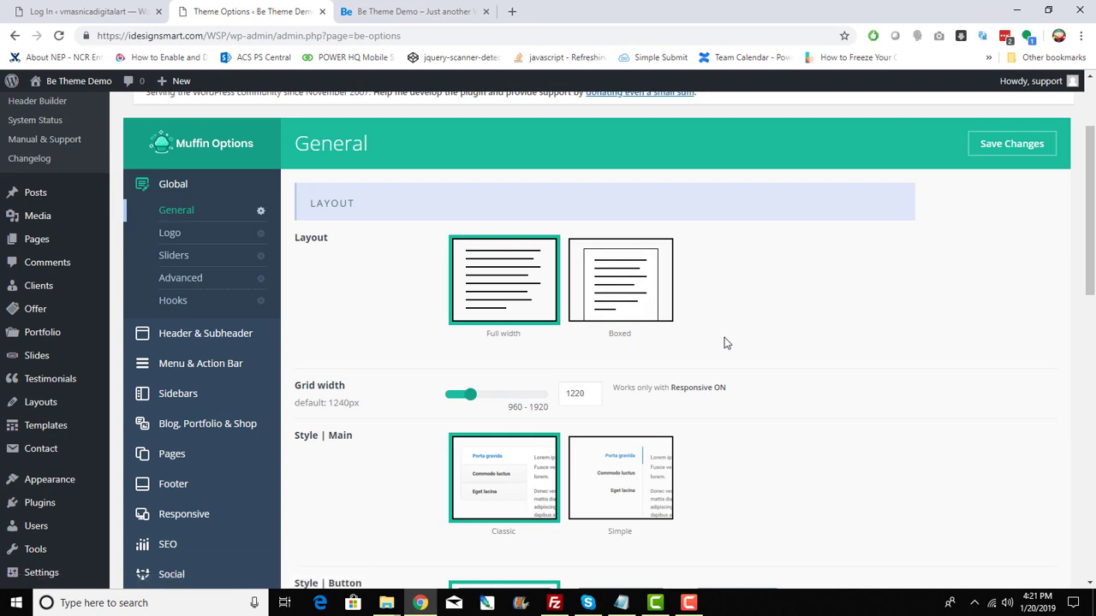
scroll(724, 339, "down", 4)
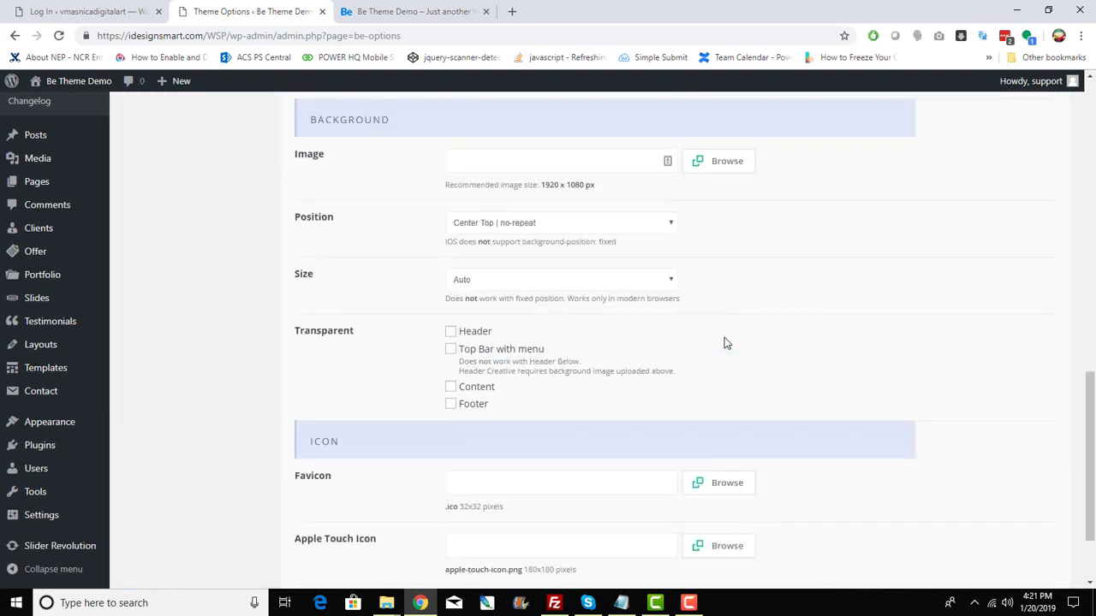
scroll(725, 339, "up", 10)
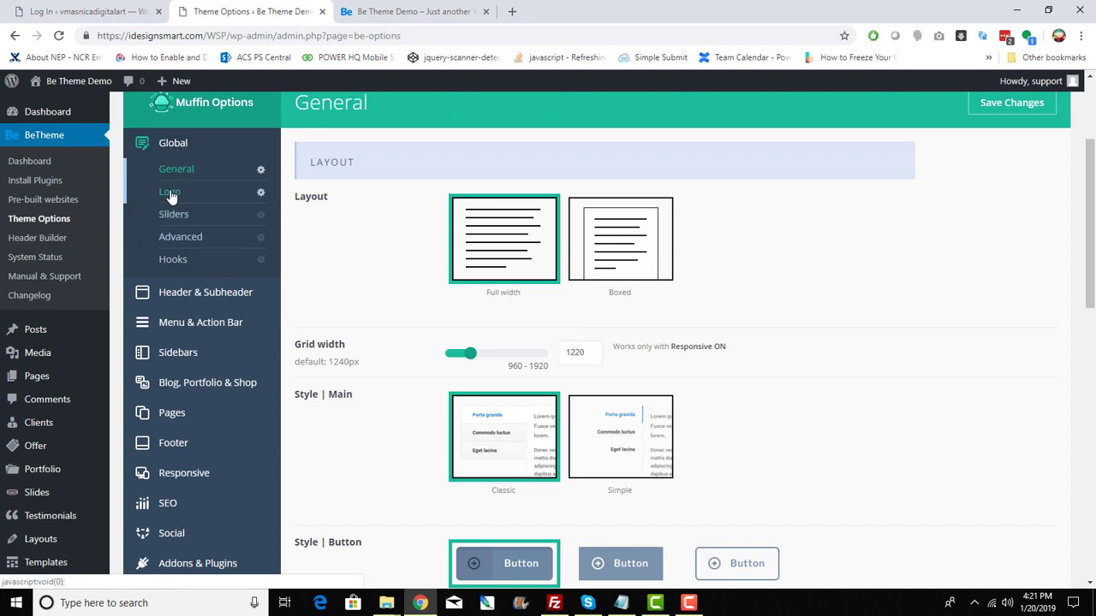
Open Global > Logo settings and check the logo on the live BeBusiness homepage
left_click(170, 193)
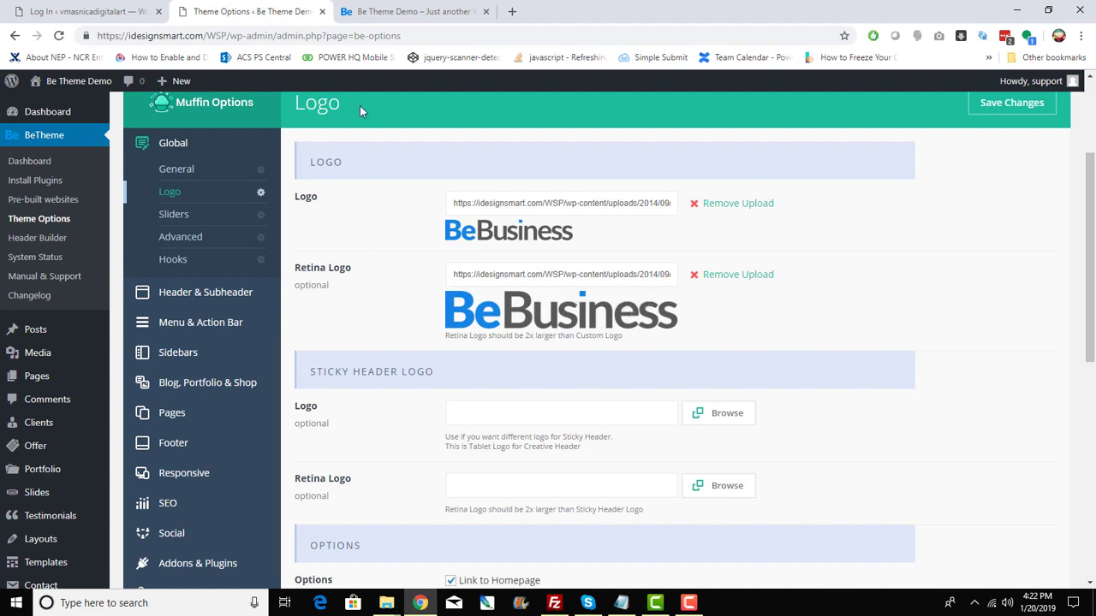
left_click(393, 9)
scroll(380, 183, "down", 6)
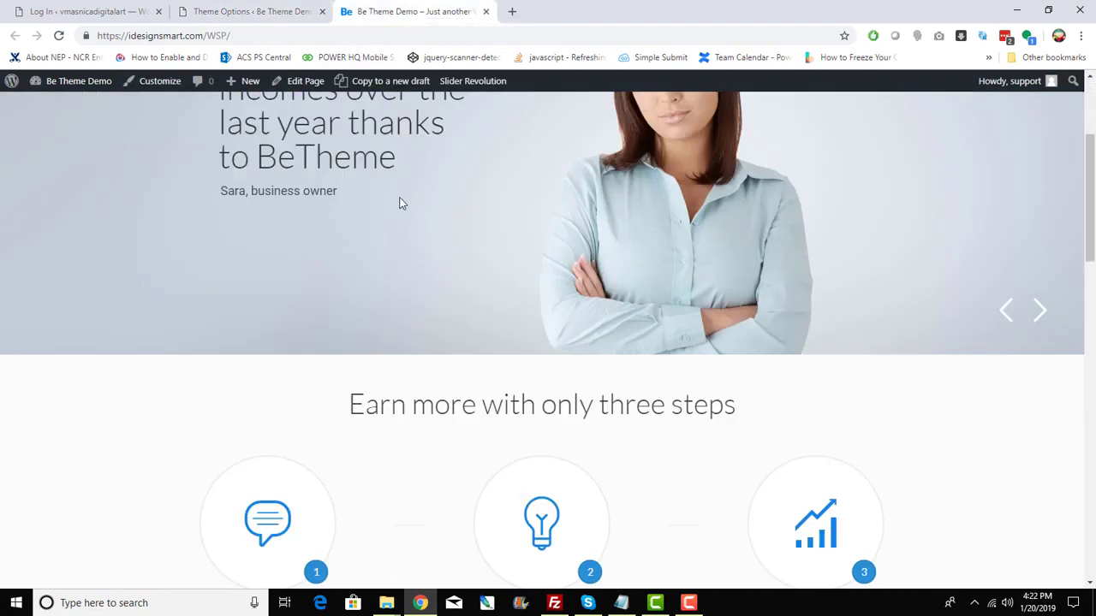
scroll(436, 253, "down", 3)
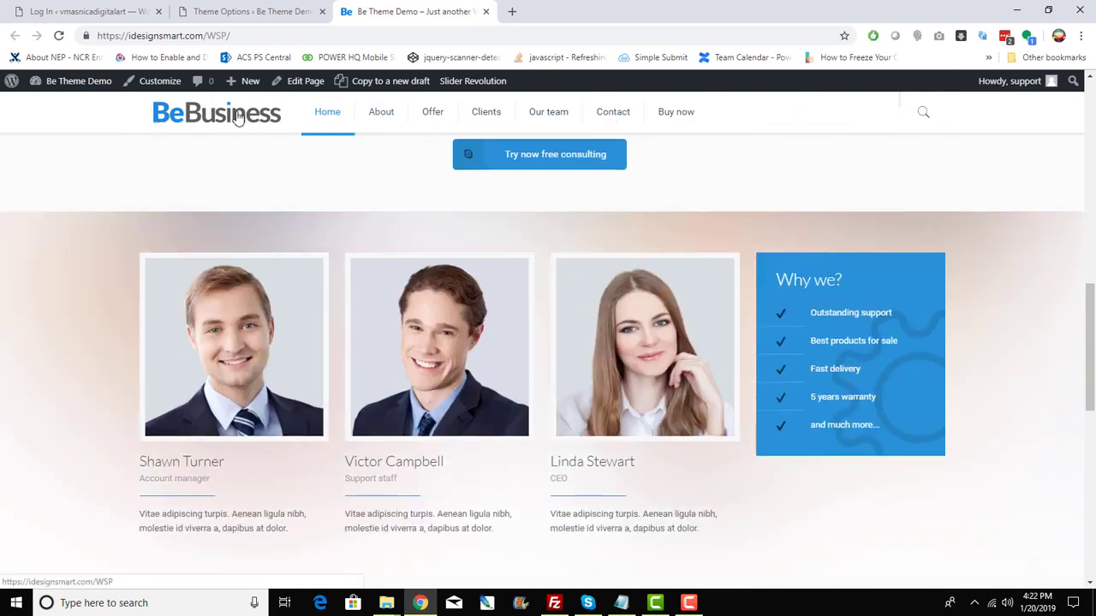
Compare the Logo and Retina Logo images against the live site's header
left_click(222, 8)
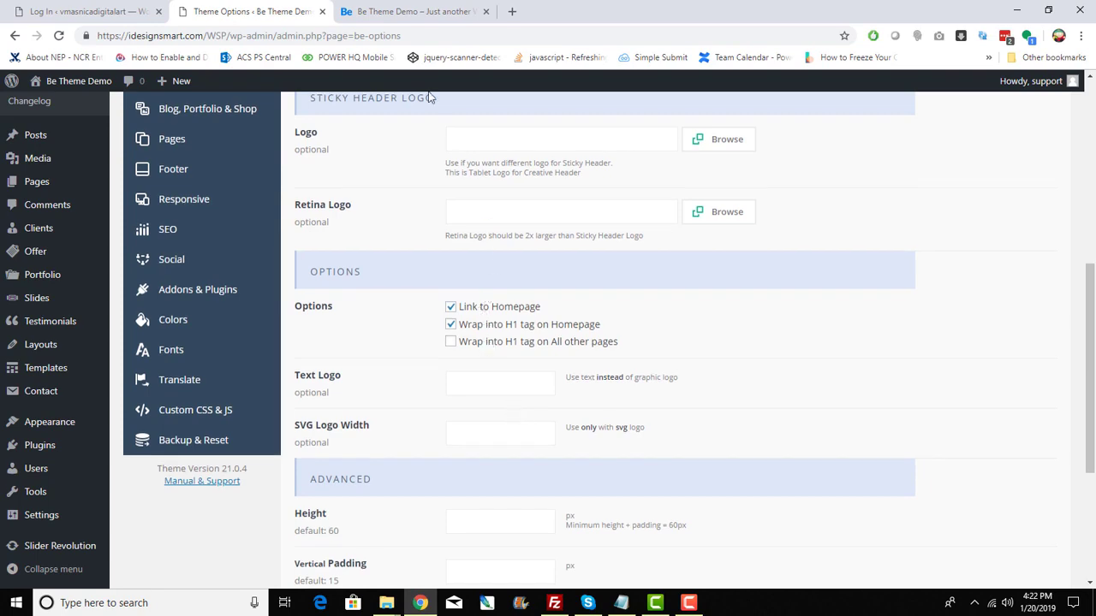
left_click(394, 11)
scroll(256, 239, "up", 10)
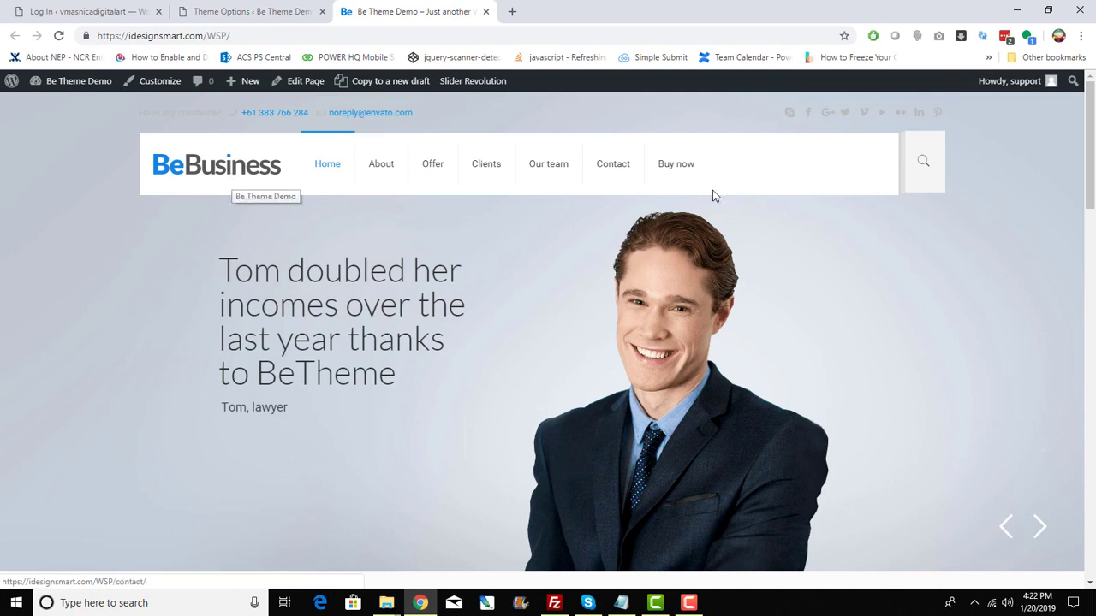
left_click(222, 7)
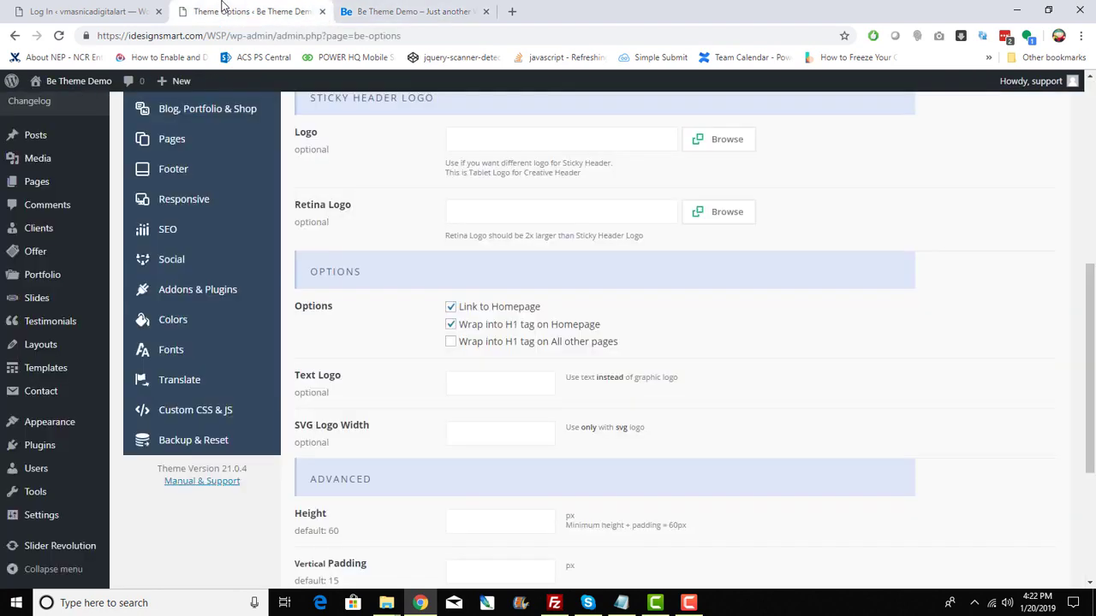
scroll(527, 354, "down", 3)
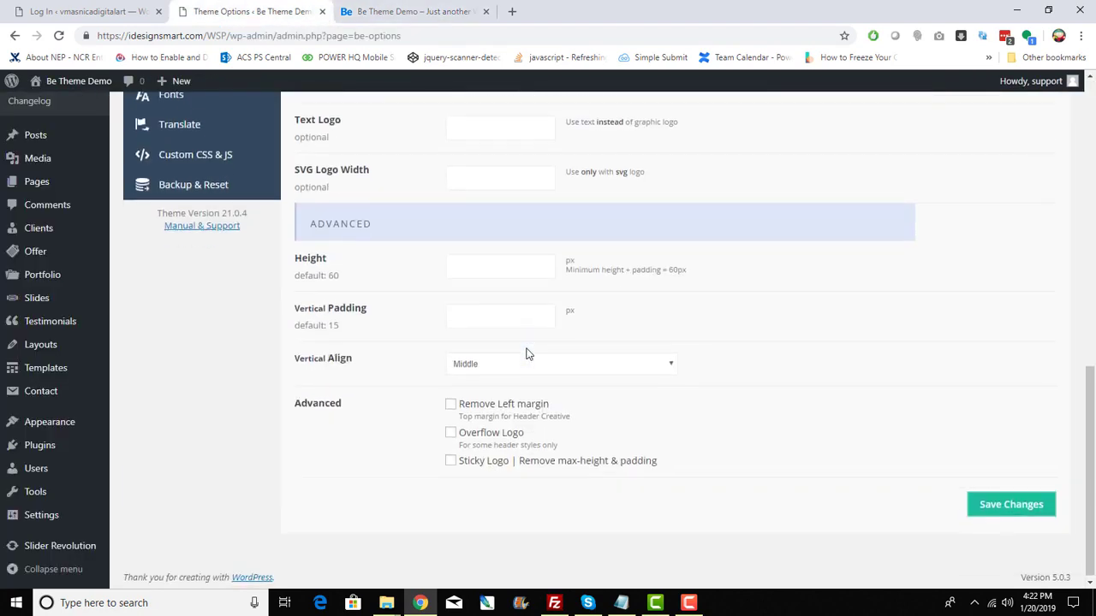
scroll(528, 354, "up", 5)
scroll(528, 354, "up", 4)
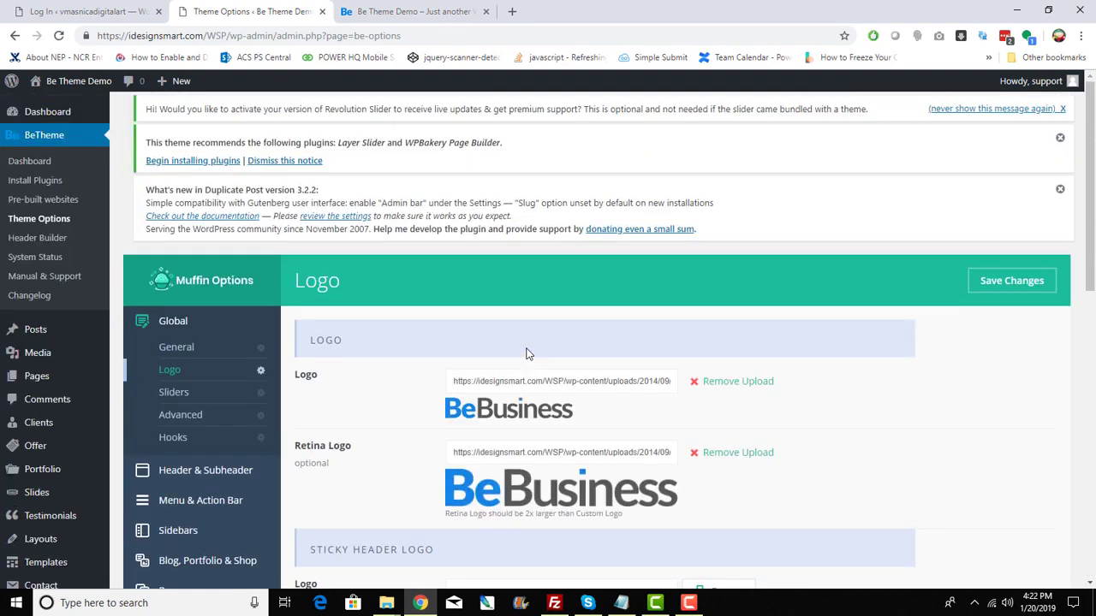
left_click(423, 8)
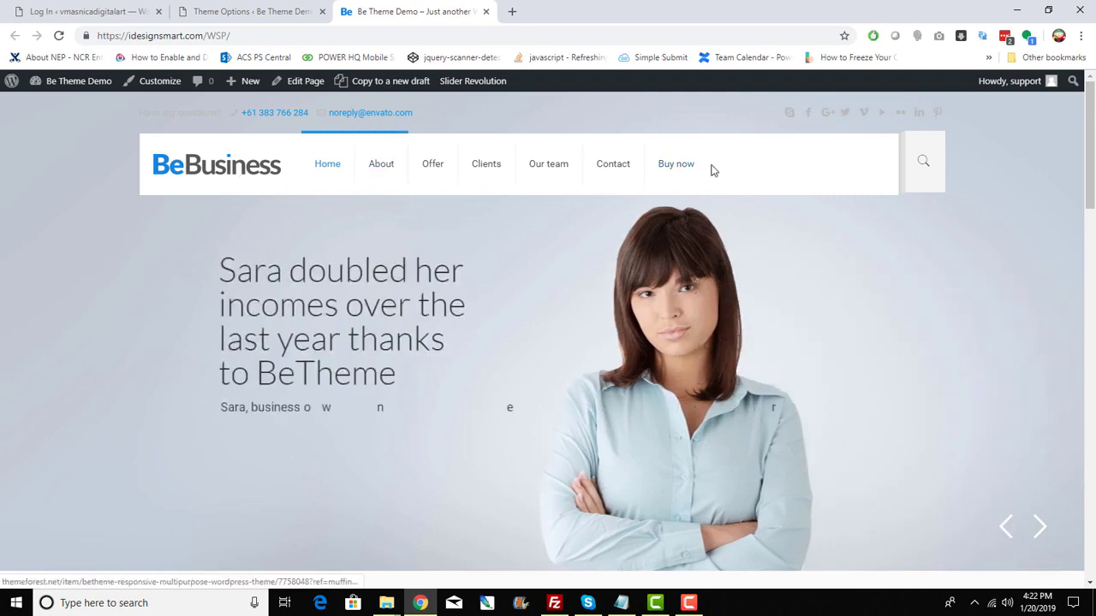
left_click(268, 7)
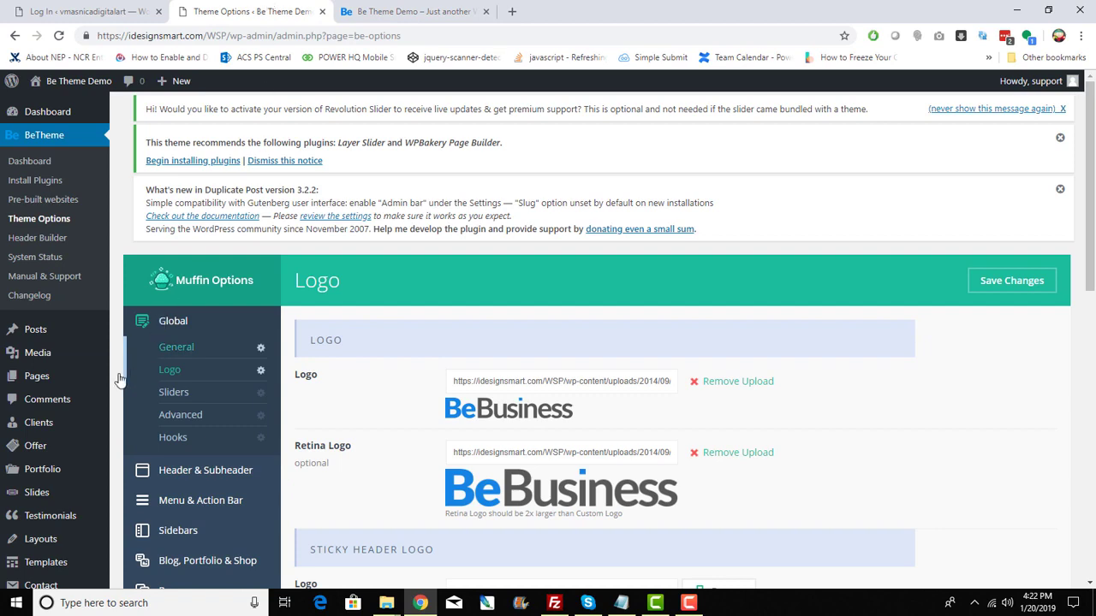
scroll(68, 399, "down", 3)
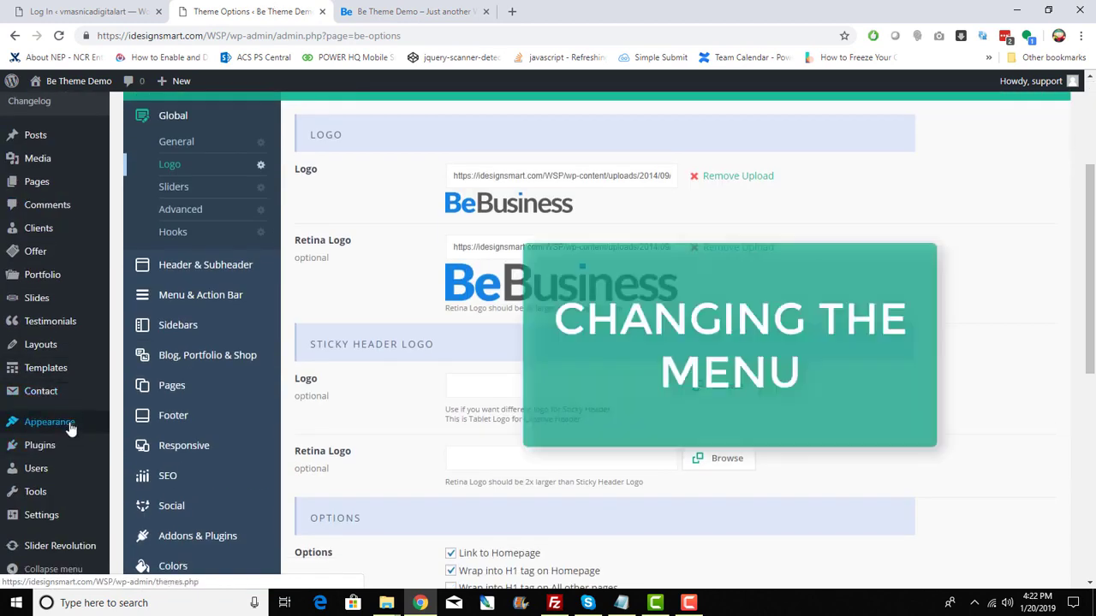
Open the Menus editor in a new tab and compare the Main Menu with the live navigation
mouse_move(69, 428)
right_click(133, 484)
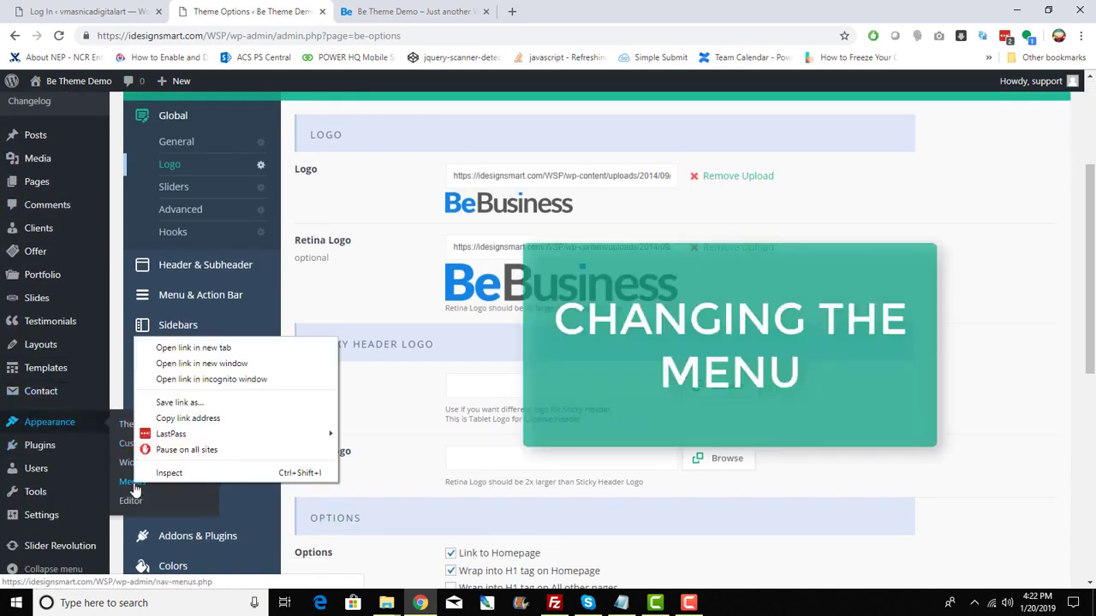
left_click(163, 346)
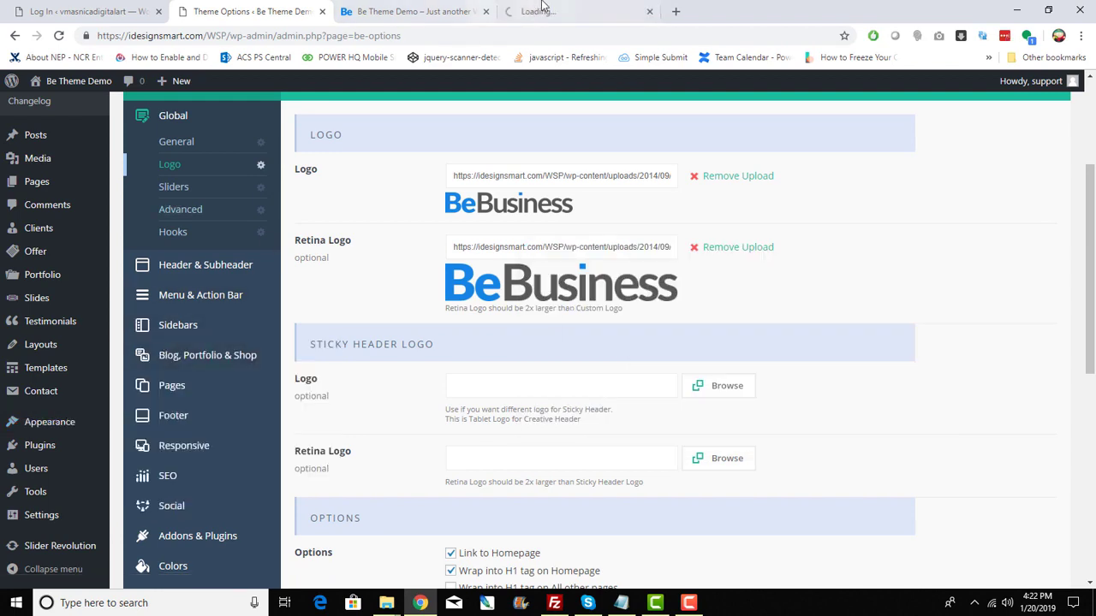
left_click(539, 11)
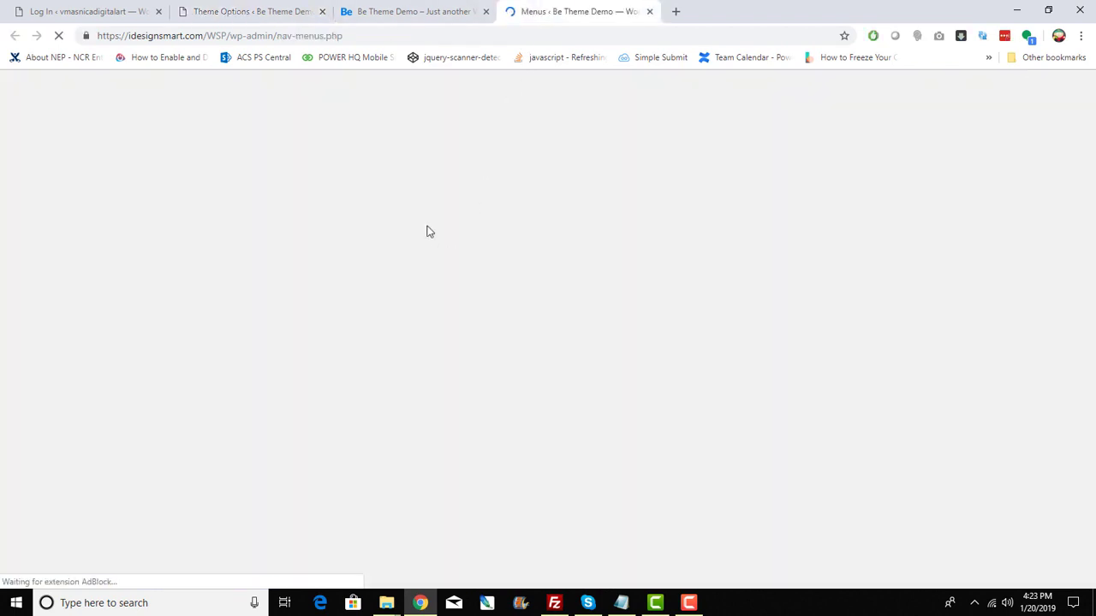
scroll(447, 508, "down", 3)
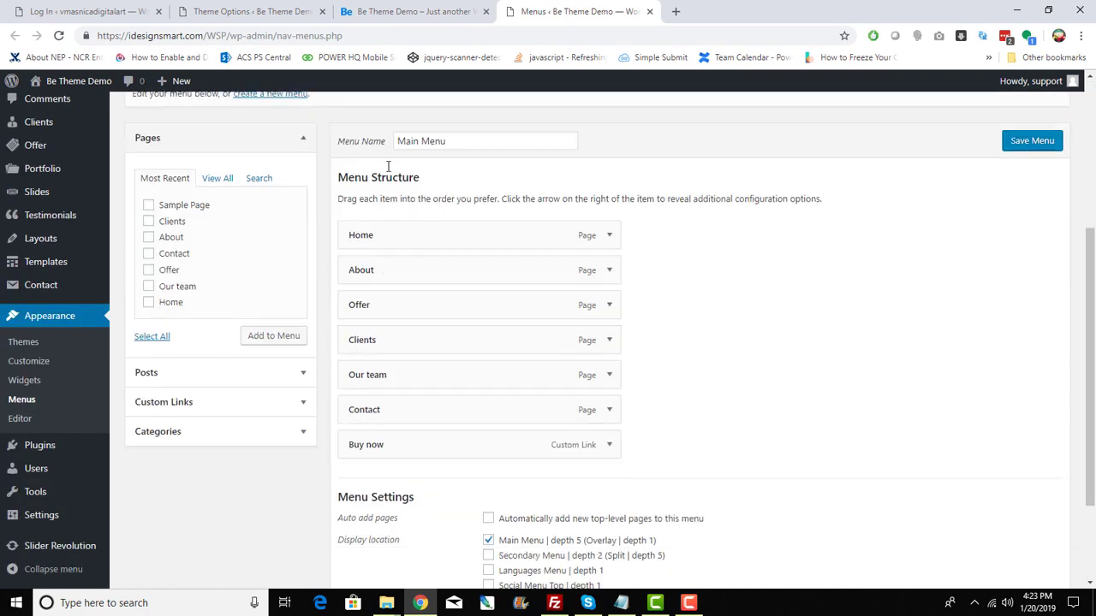
left_click(377, 8)
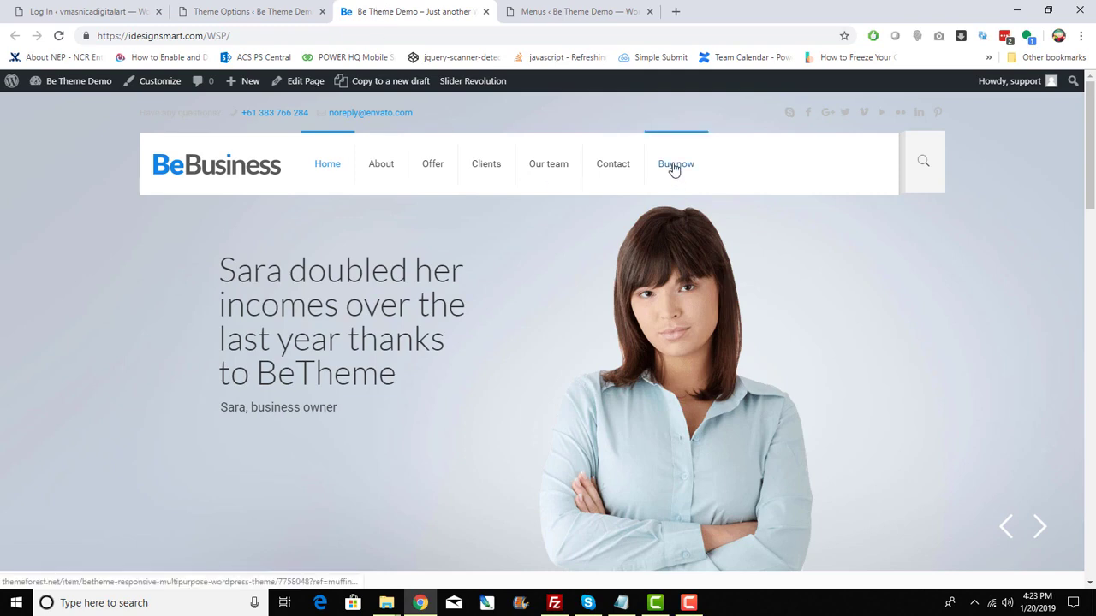
left_click(591, 11)
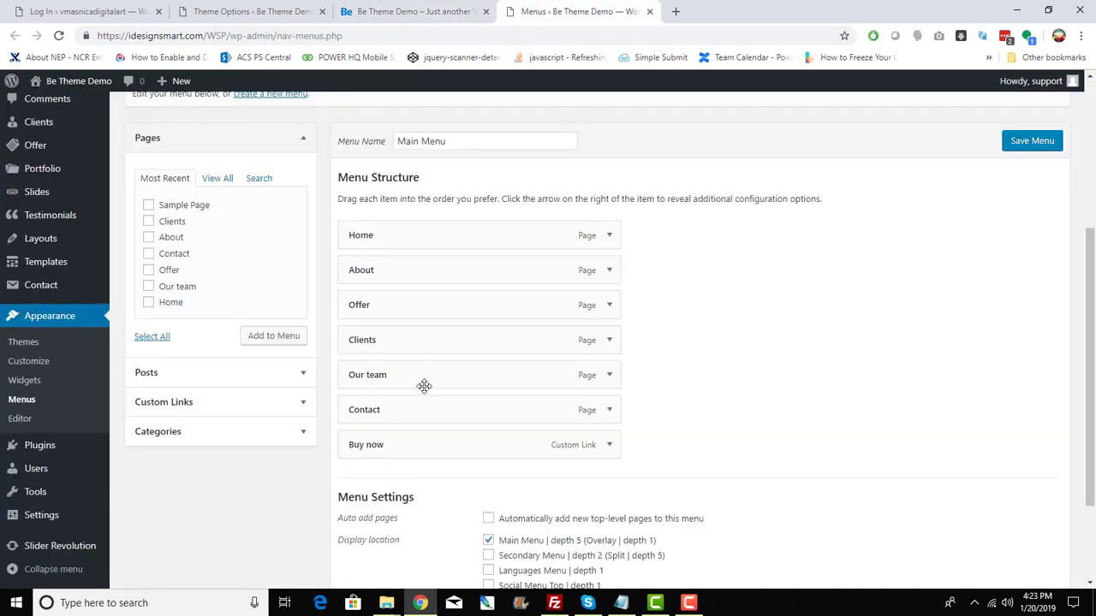
Relabel the About menu item 'About Us' and save the Main Menu
left_click(611, 273)
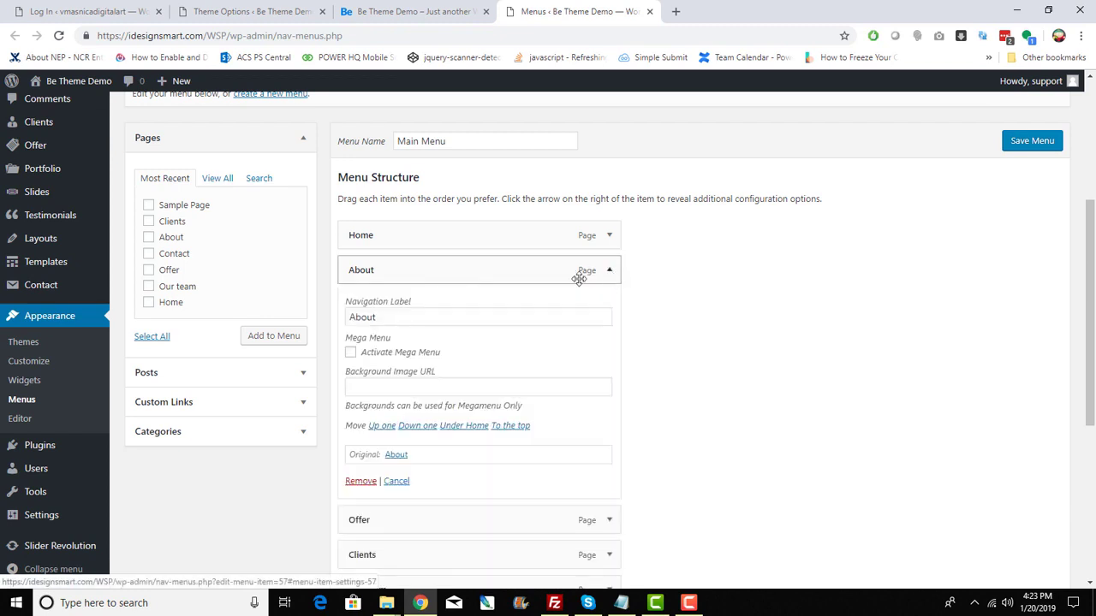
left_click(412, 317)
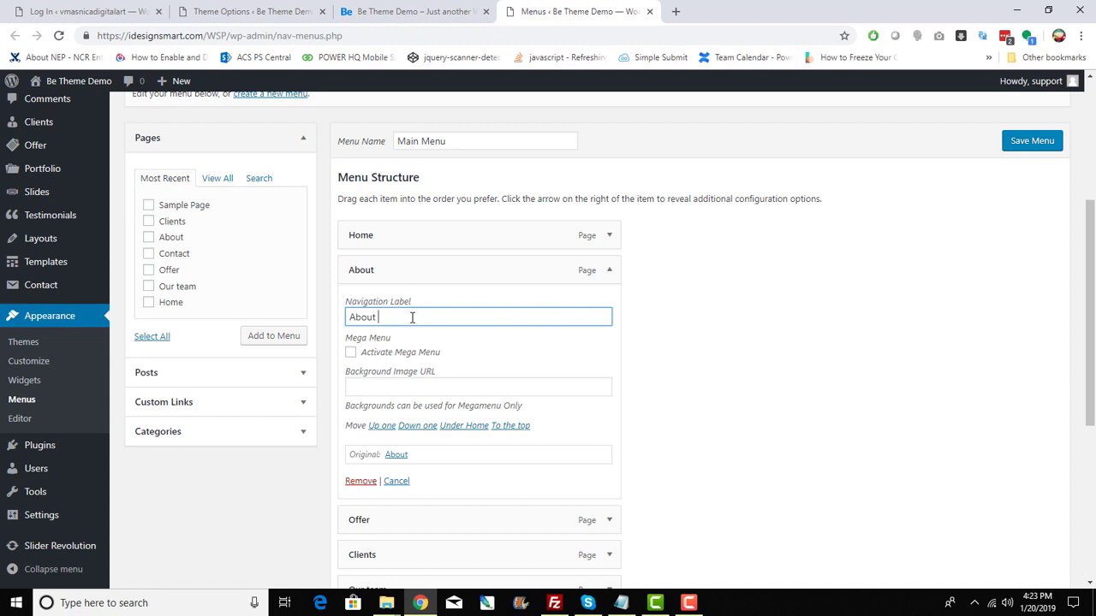
left_click(1021, 140)
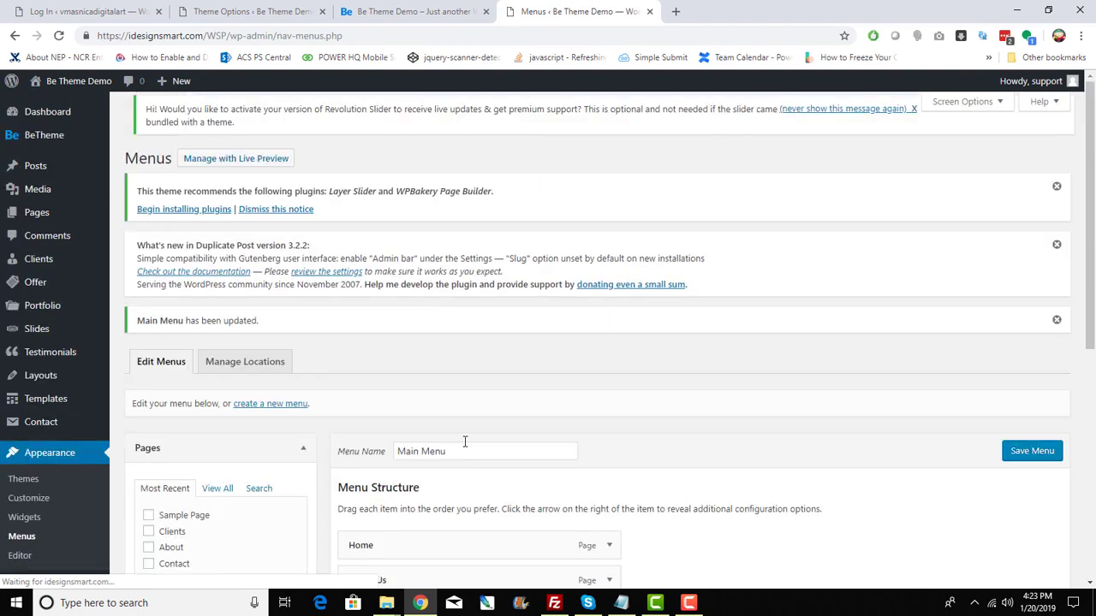
Move Clients above Offer in the Main Menu and save the menu
scroll(465, 440, "down", 3)
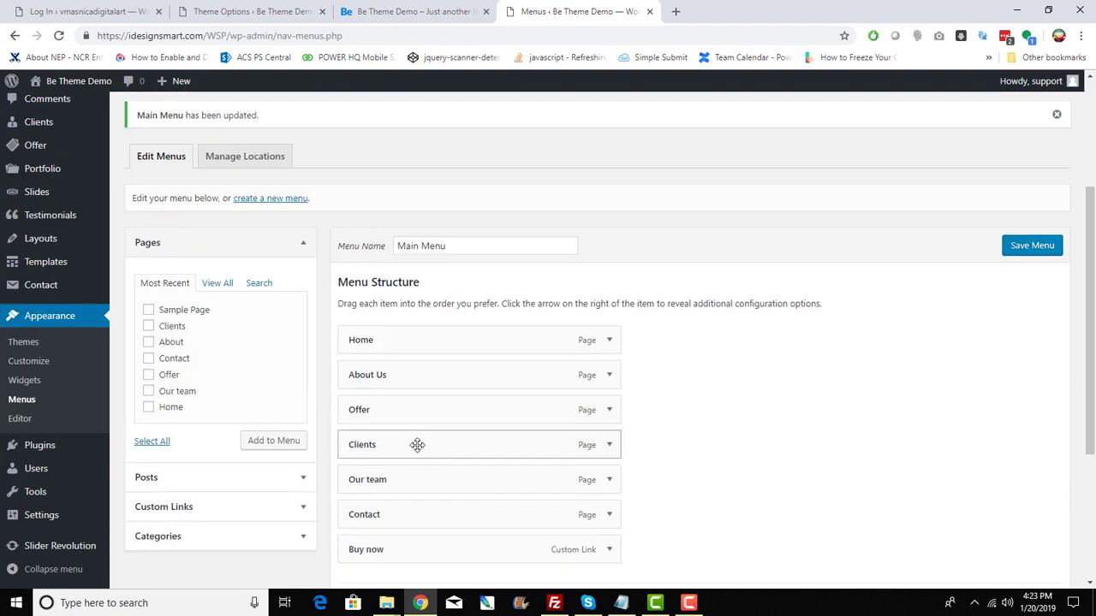
left_click_drag(417, 445, 418, 411)
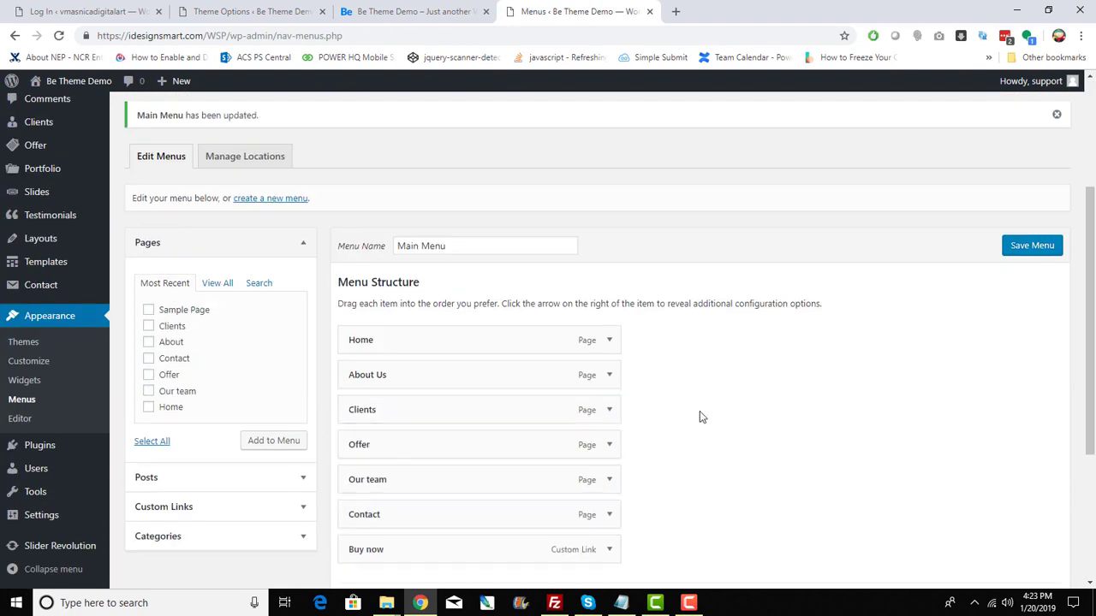
left_click(1050, 253)
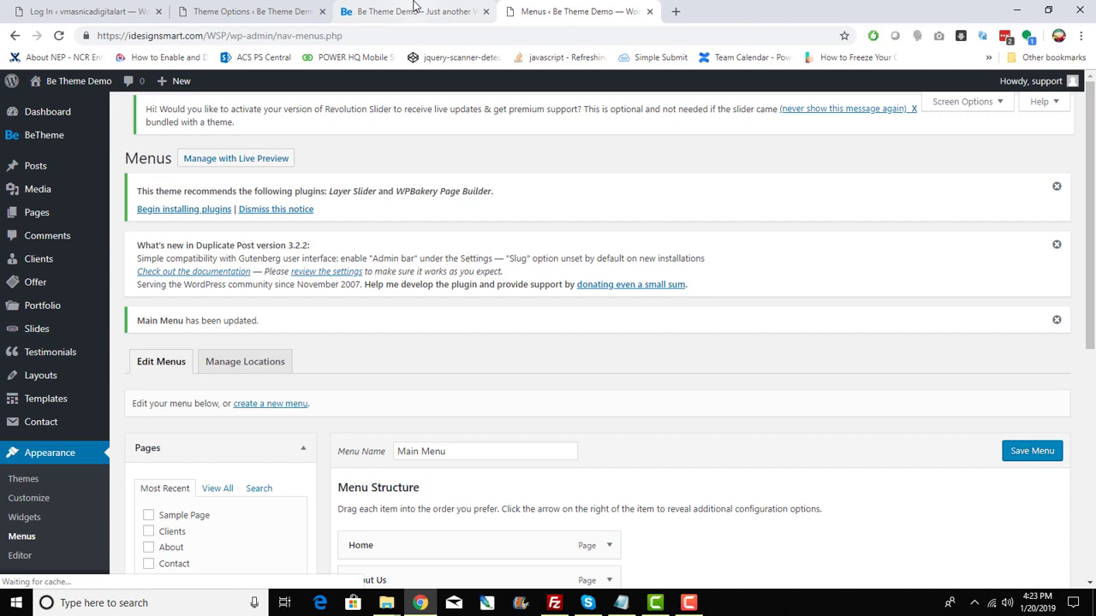
Reload the live site to verify the new menu order, then return to the Menus editor
left_click(413, 7)
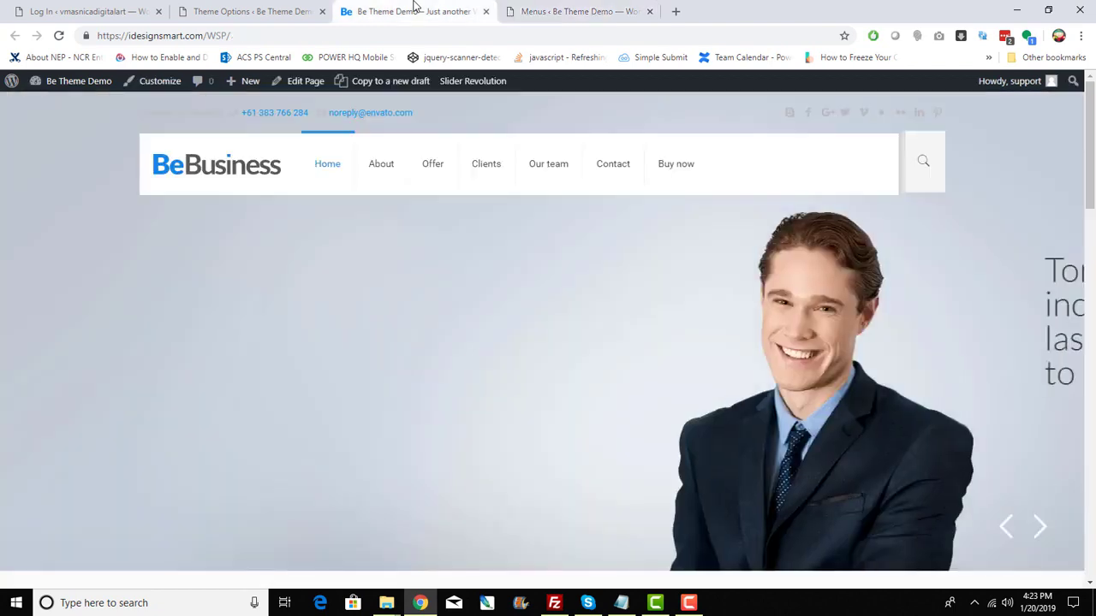
left_click(58, 38)
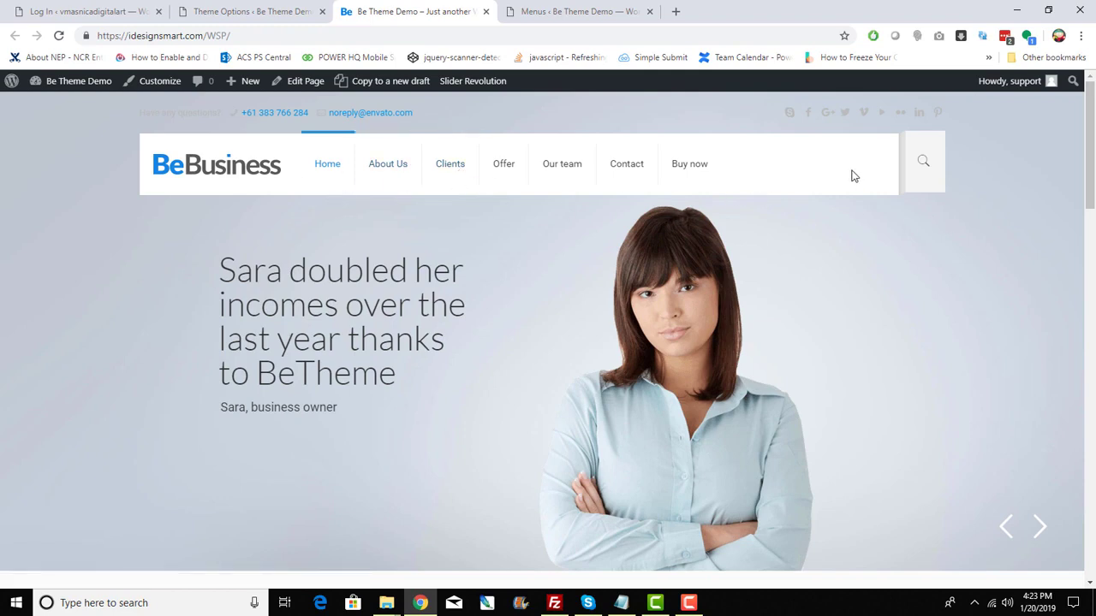
left_click(261, 9)
left_click(583, 12)
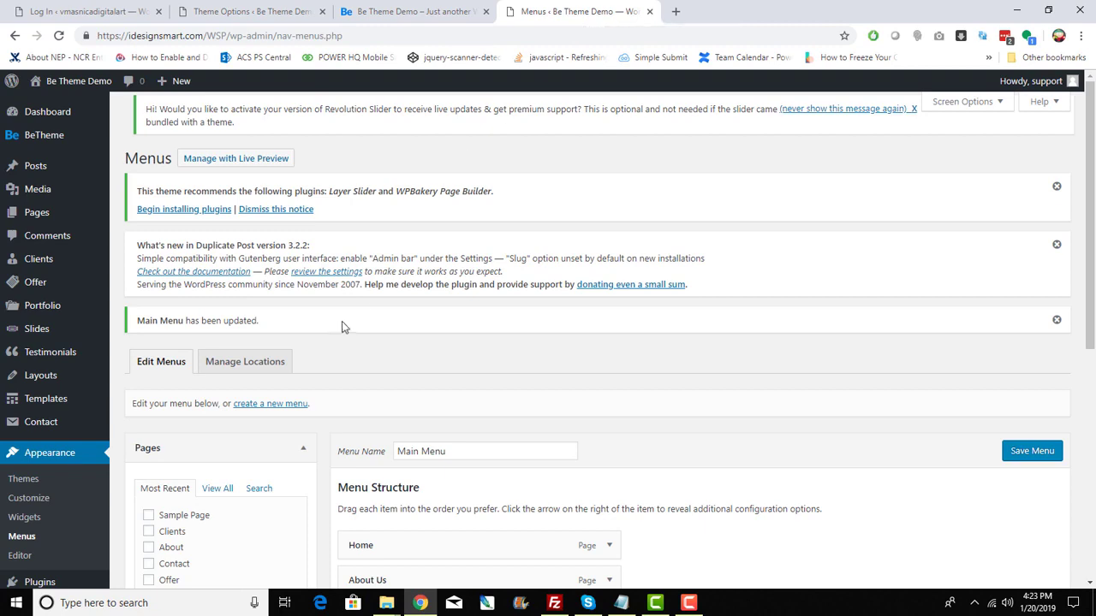
Expand the Custom Links and Posts boxes, then go back to the Global > Logo theme options
scroll(342, 321, "down", 4)
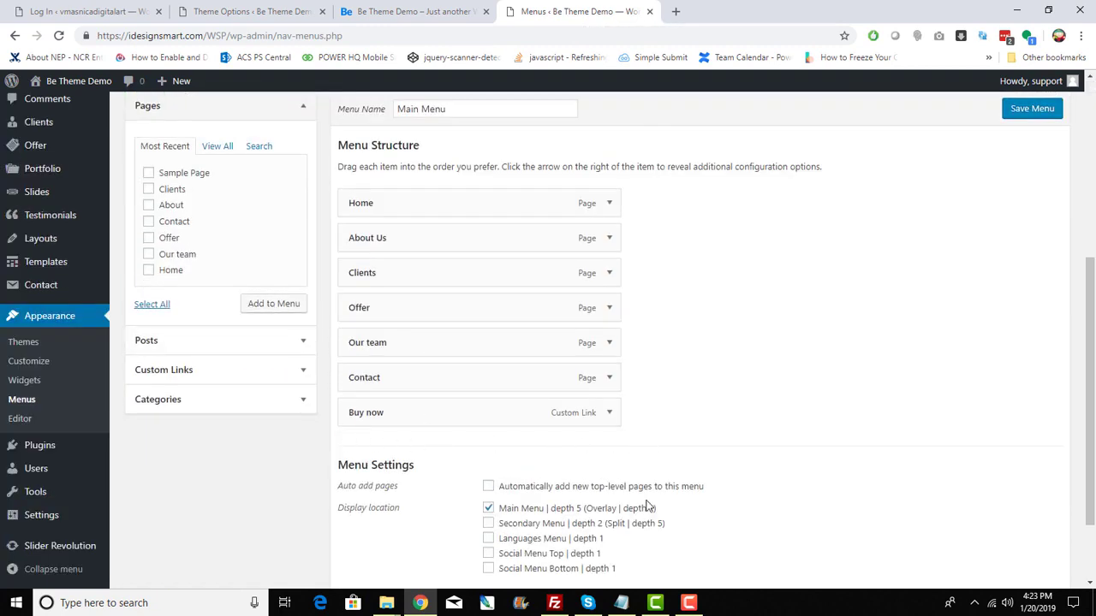
left_click(216, 374)
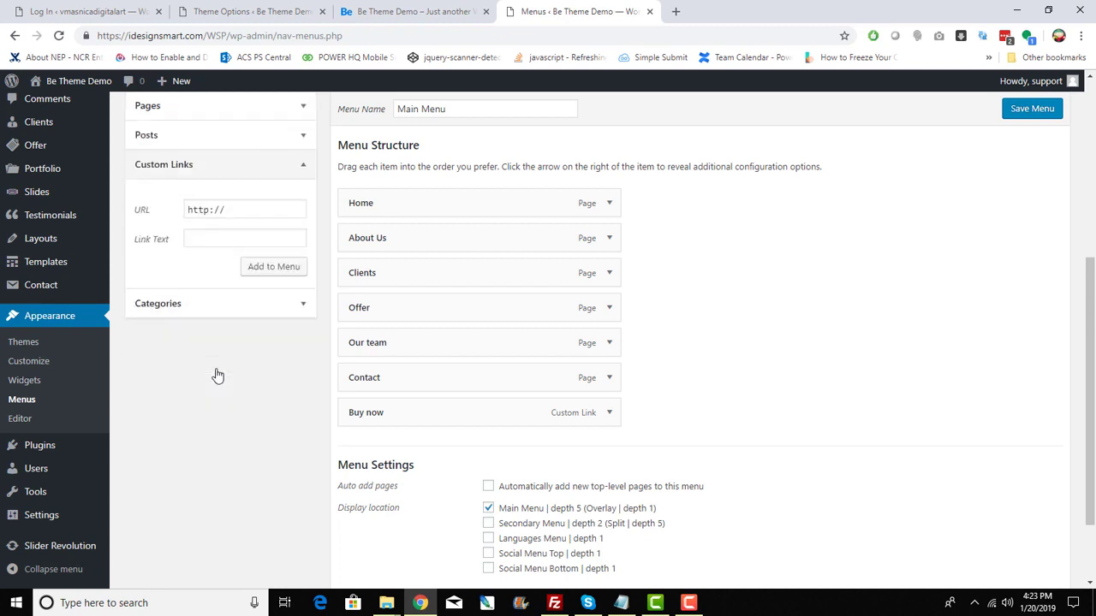
scroll(215, 315, "up", 2)
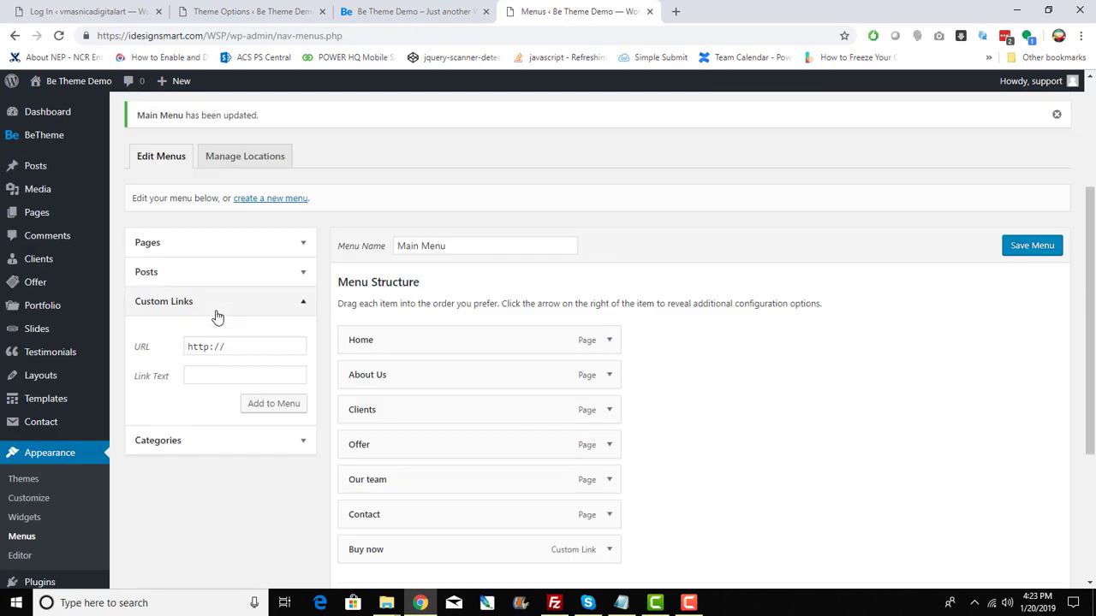
left_click(280, 274)
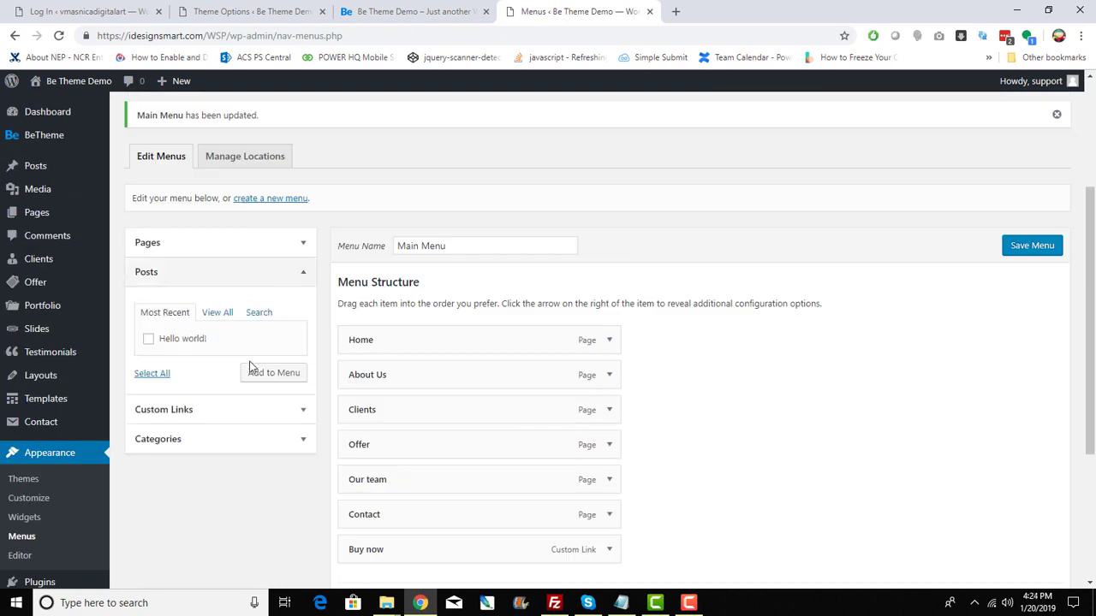
mouse_move(106, 307)
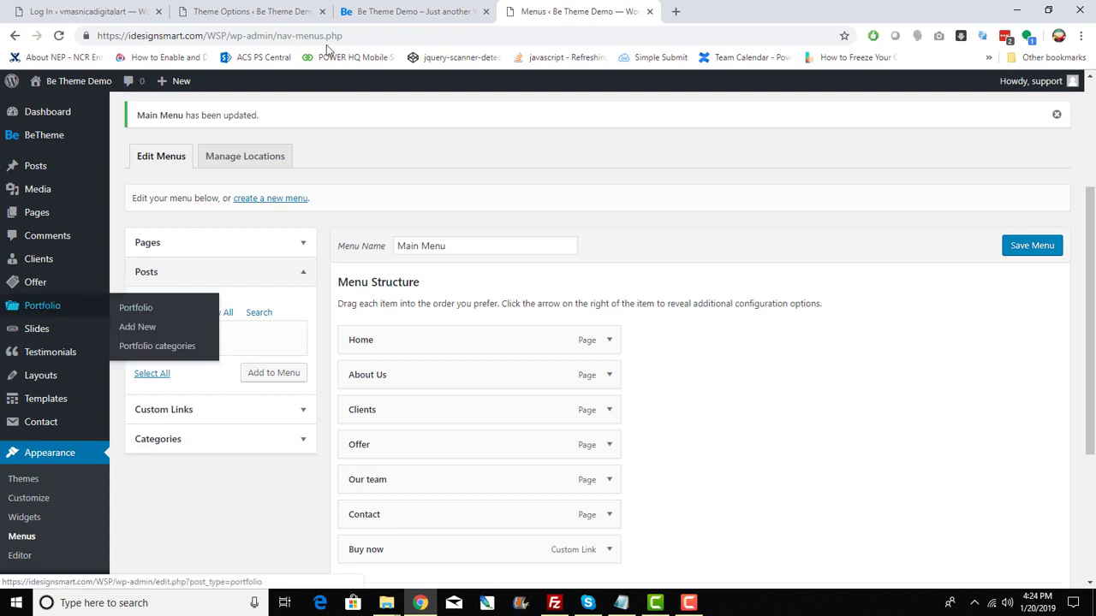
left_click(358, 7)
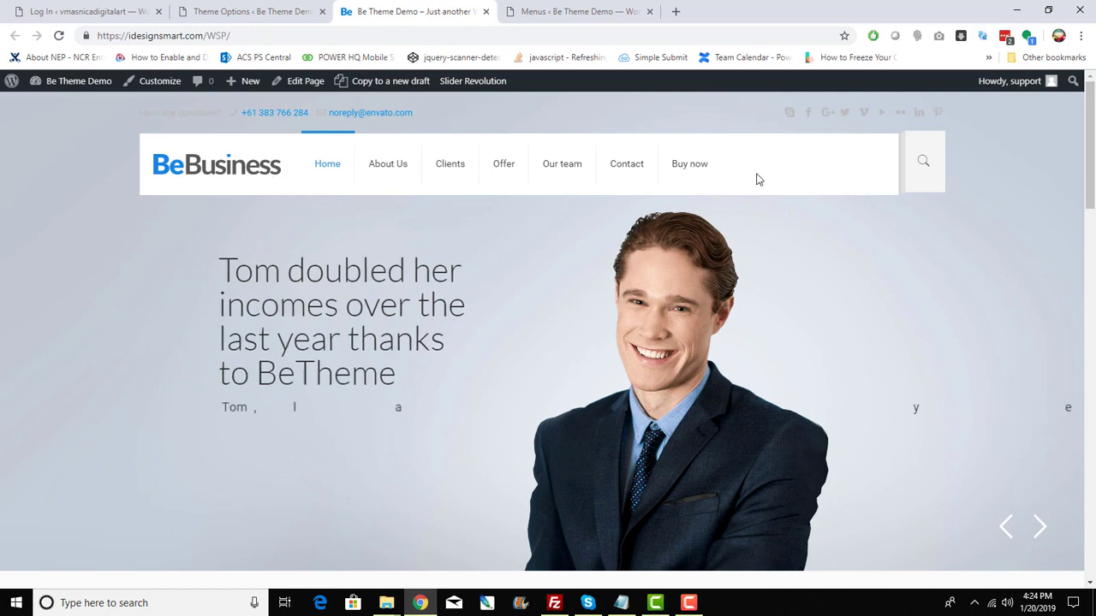
left_click(277, 6)
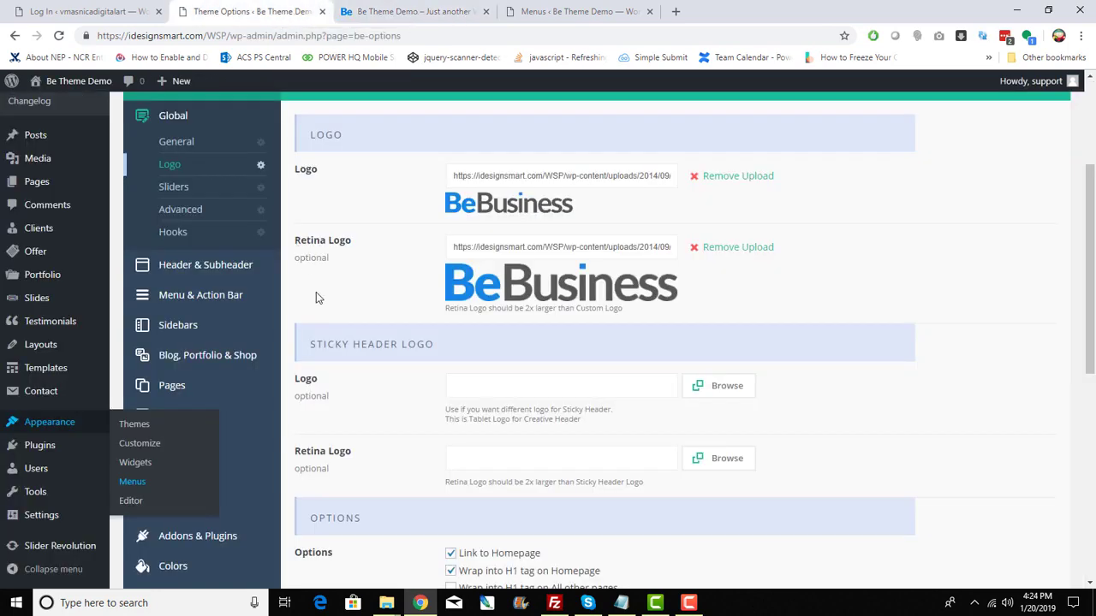
scroll(326, 340, "up", 1)
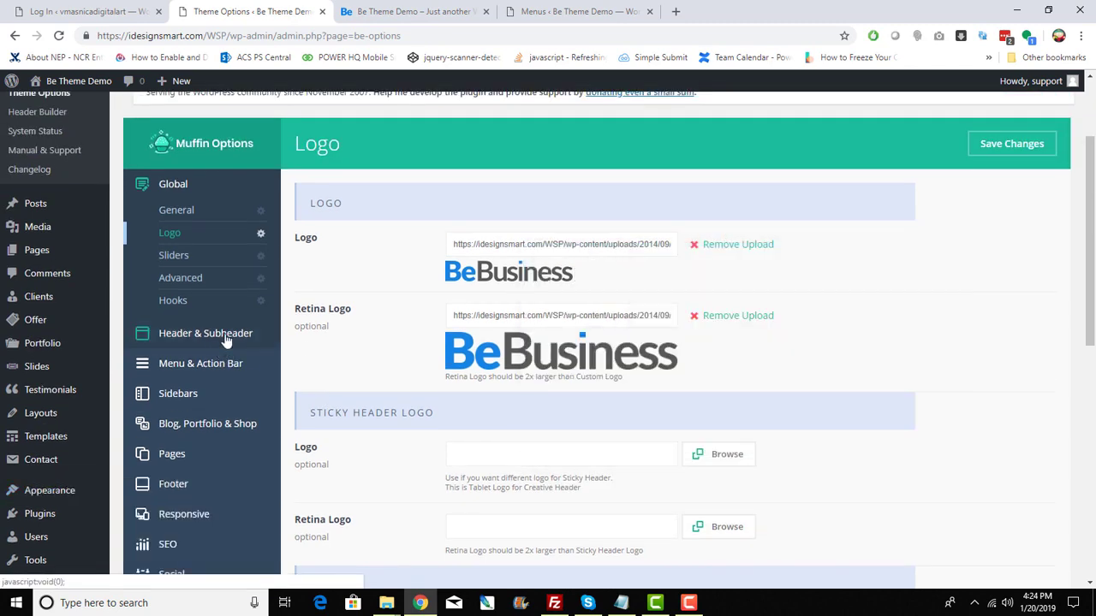
Open Header & Subheader > Header and browse the Layout Style thumbnails
left_click(226, 340)
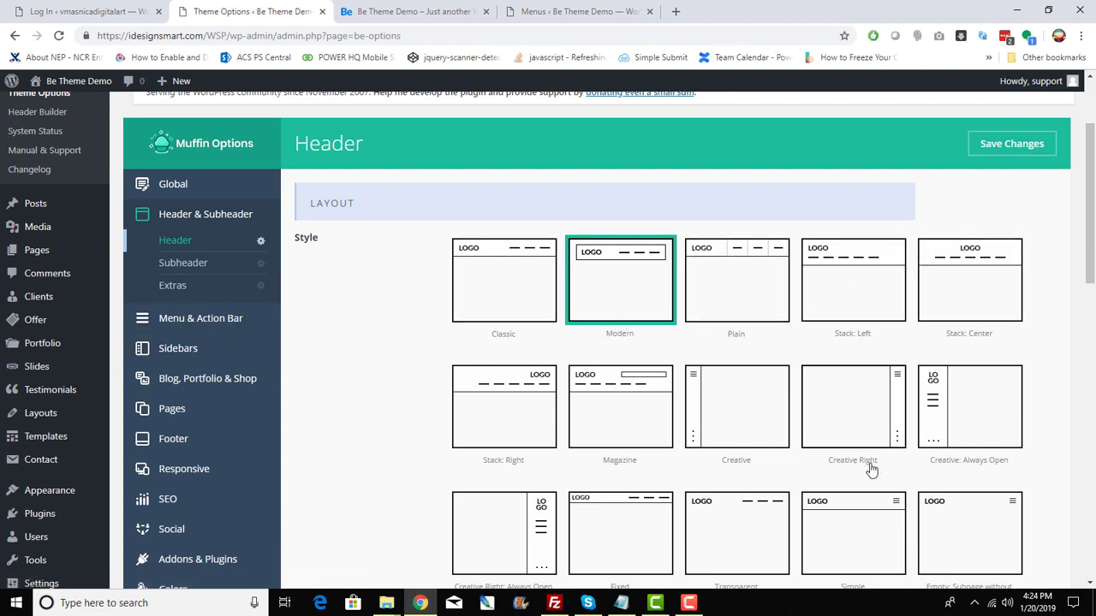
scroll(867, 475, "down", 2)
scroll(867, 482, "down", 1)
scroll(867, 481, "up", 4)
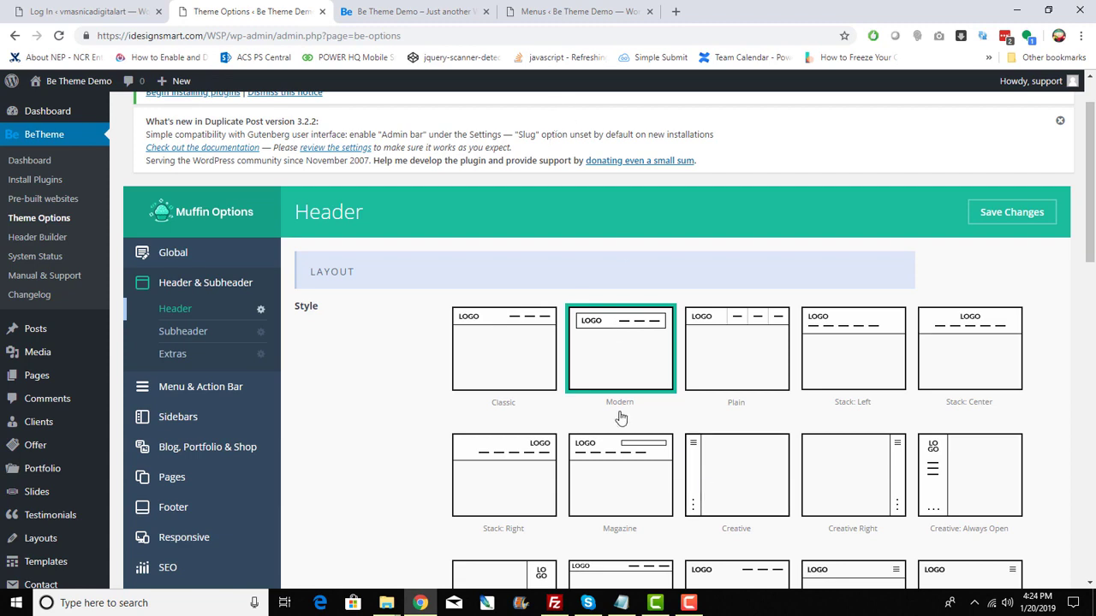
left_click(558, 11)
left_click(403, 11)
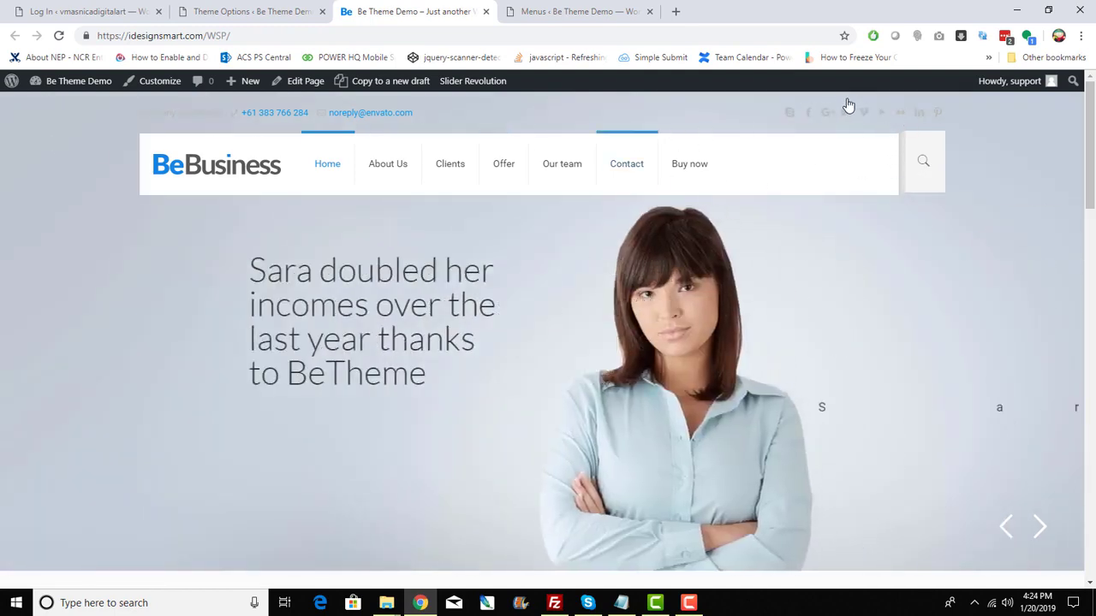
left_click(211, 10)
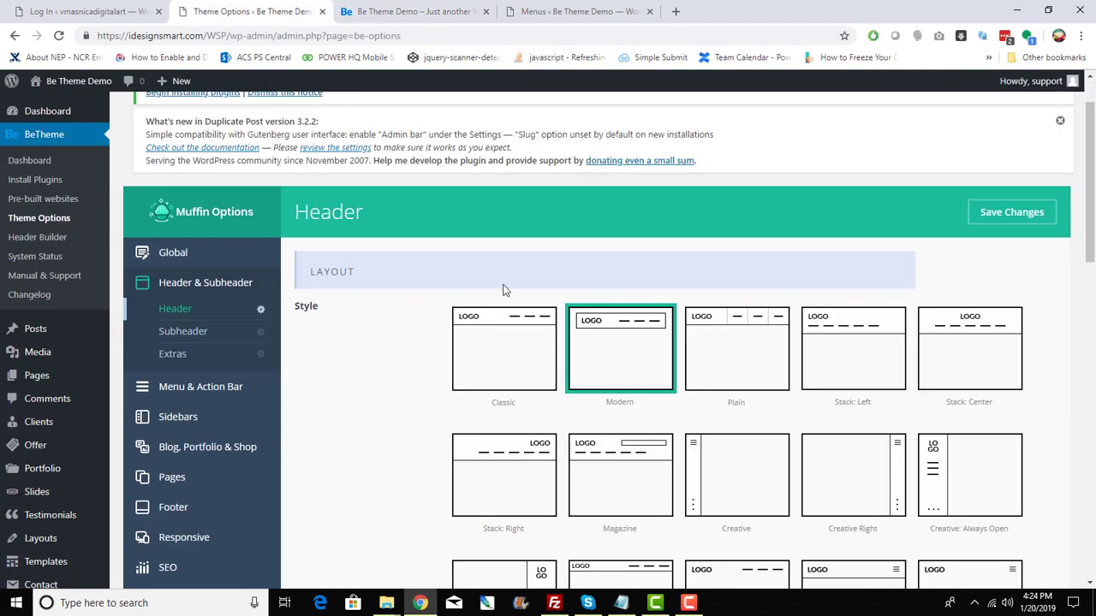
Set the header layout style to Classic and reload the live site to check it
left_click(521, 352)
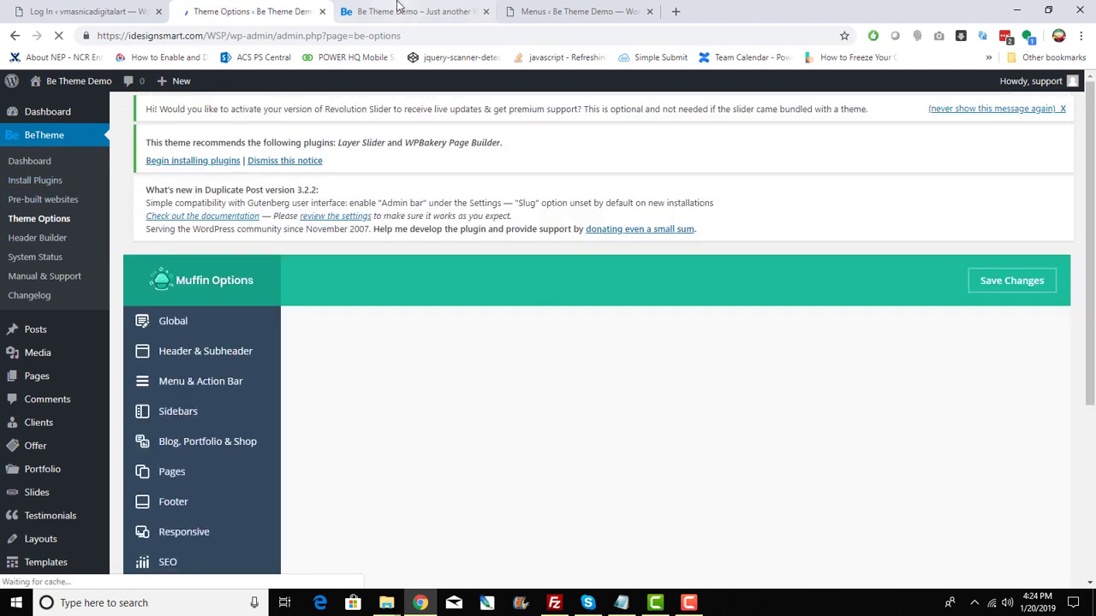
left_click(399, 10)
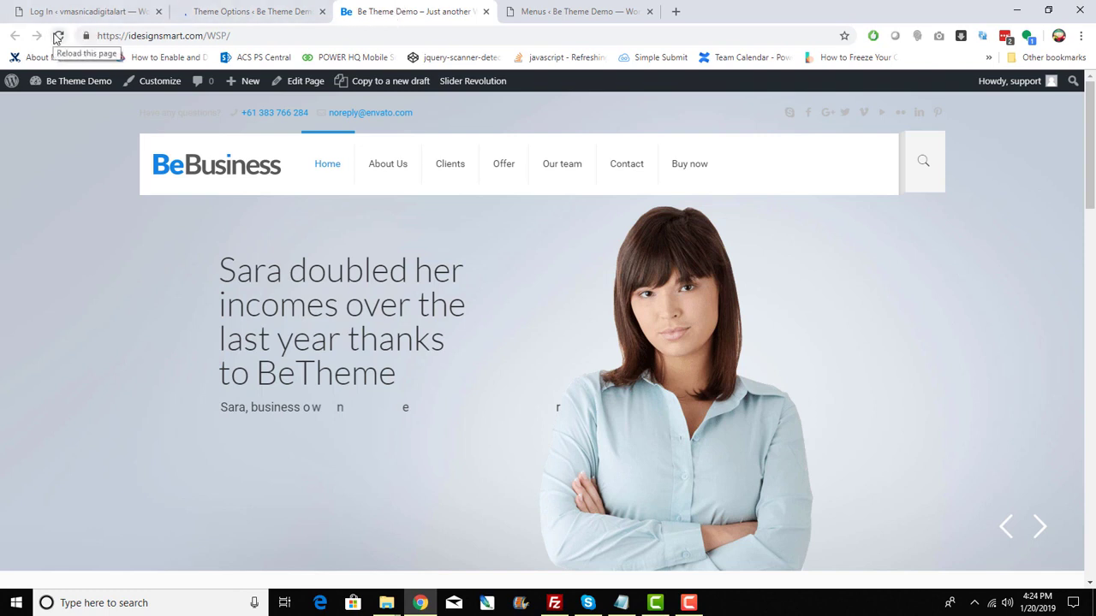
left_click(58, 36)
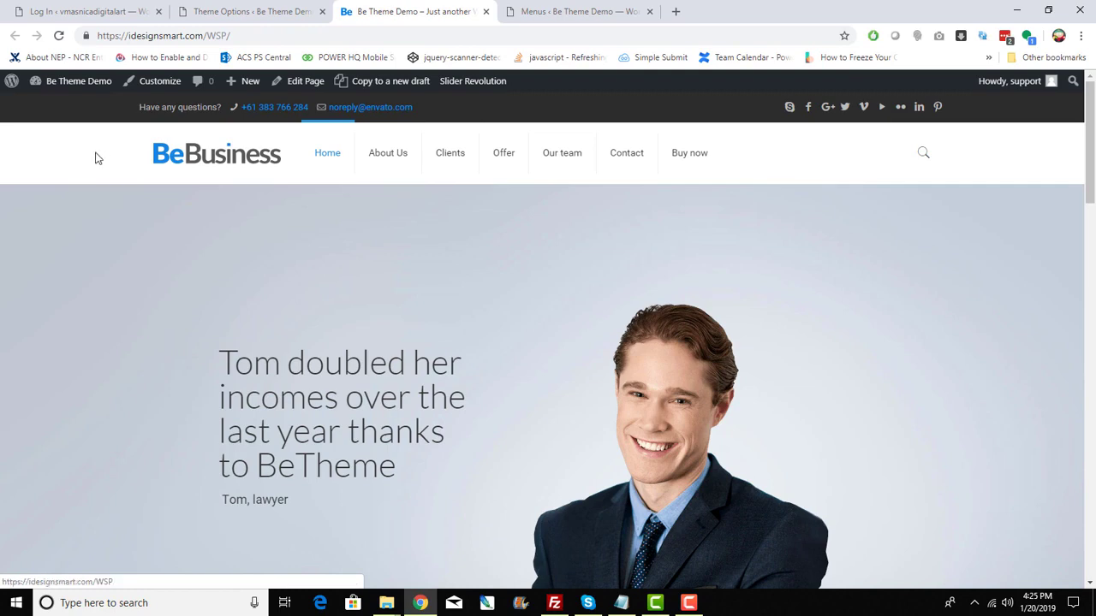
left_click(276, 8)
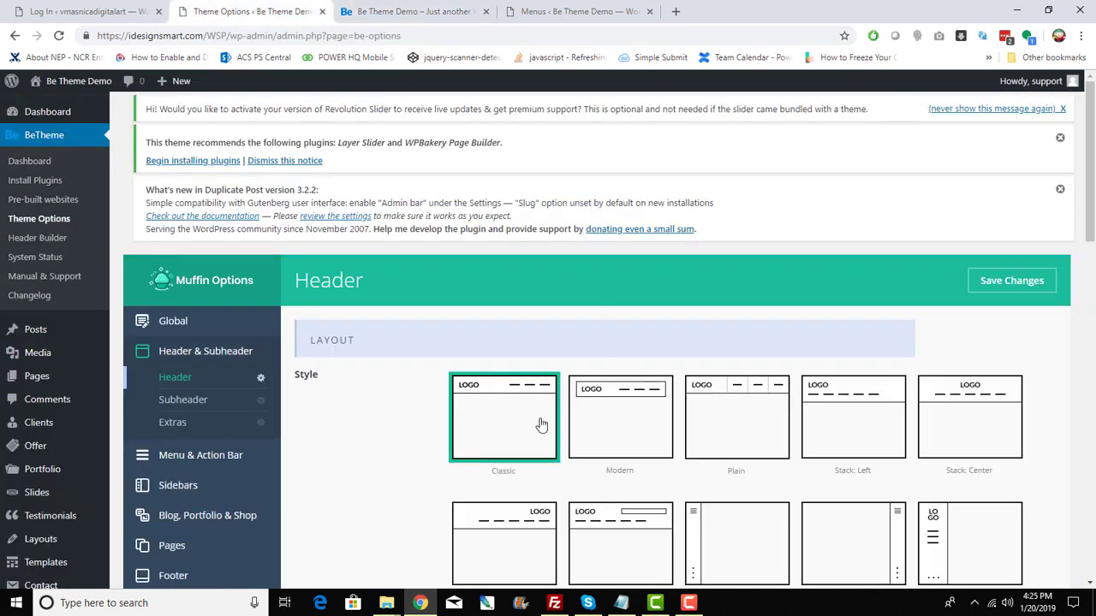
Scroll through the remaining header settings, including the Background options
scroll(937, 438, "down", 1)
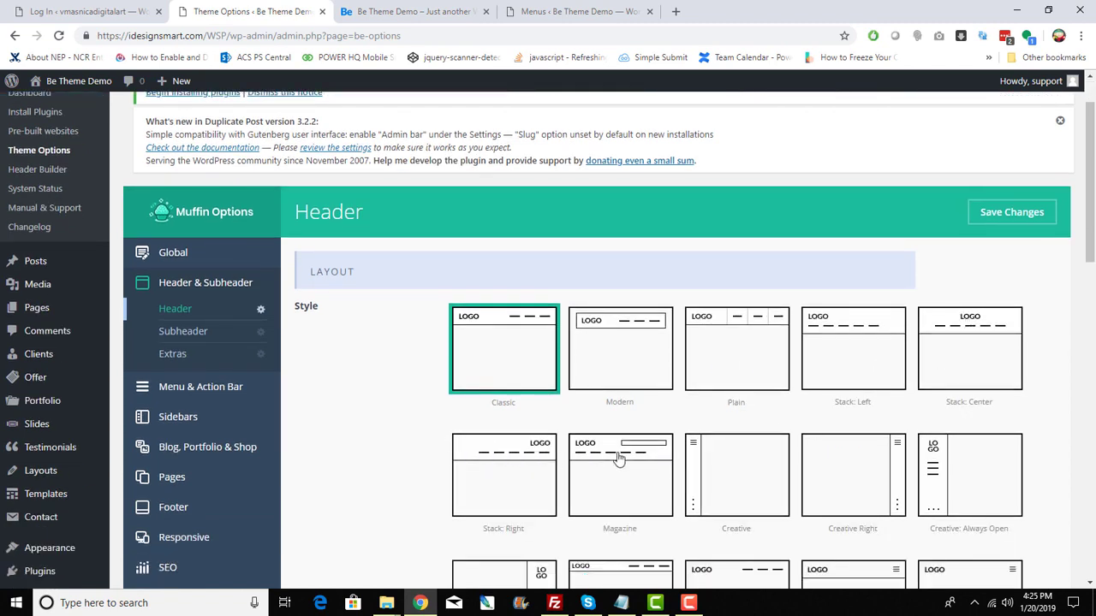
scroll(698, 496, "down", 2)
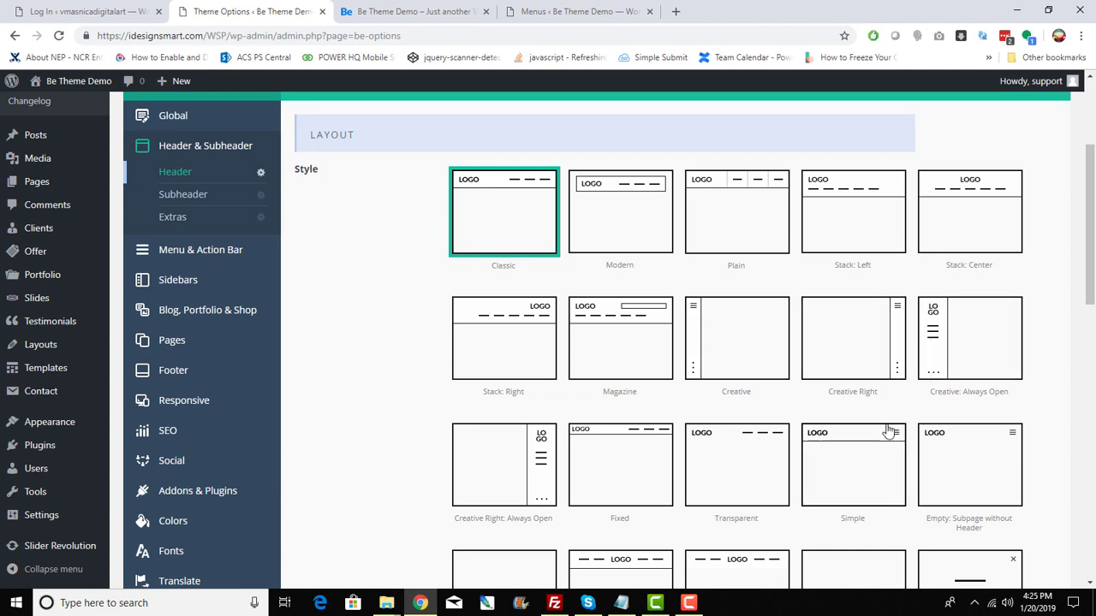
scroll(887, 431, "down", 3)
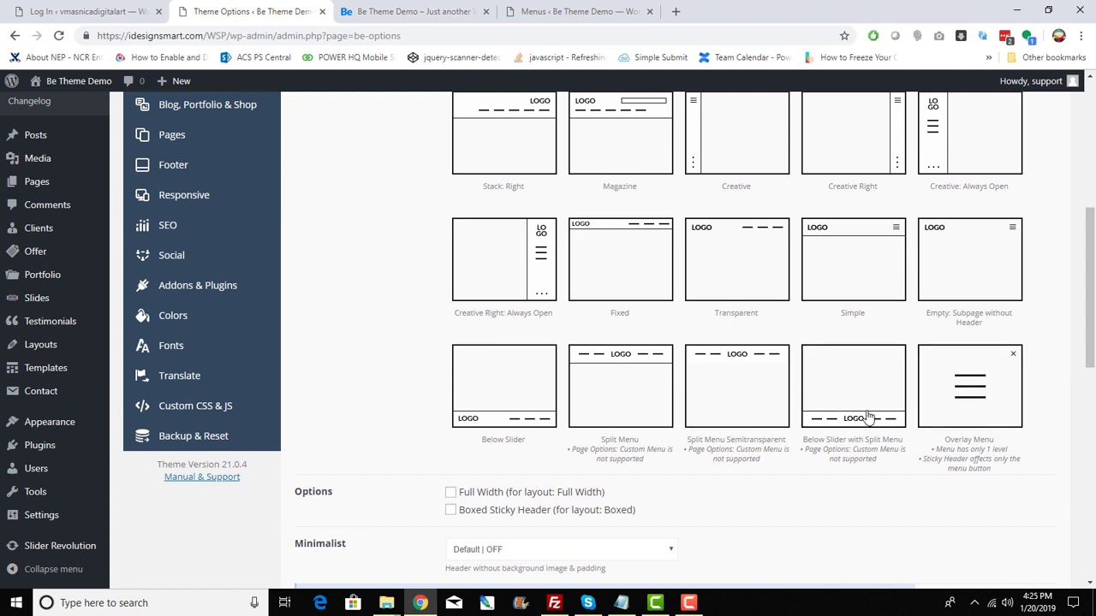
scroll(867, 417, "up", 3)
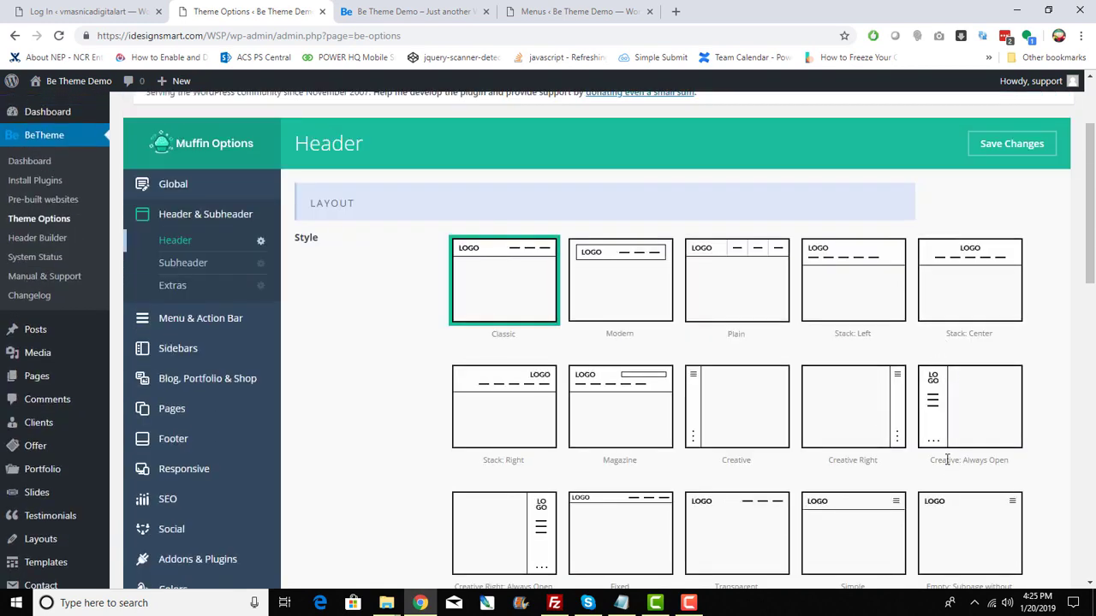
scroll(947, 460, "down", 2)
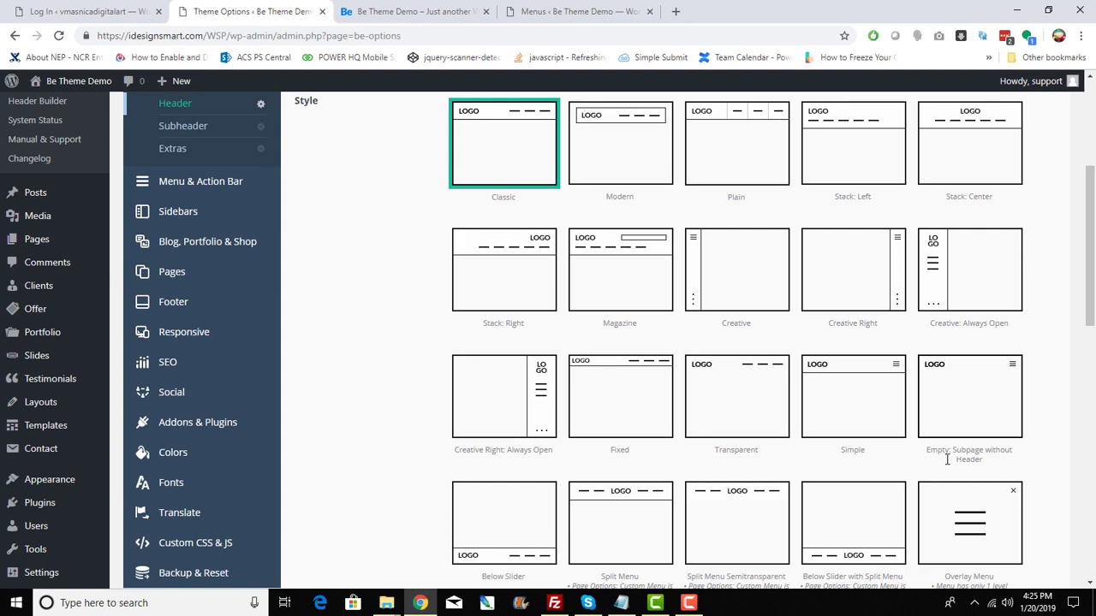
scroll(947, 460, "up", 3)
scroll(946, 460, "down", 6)
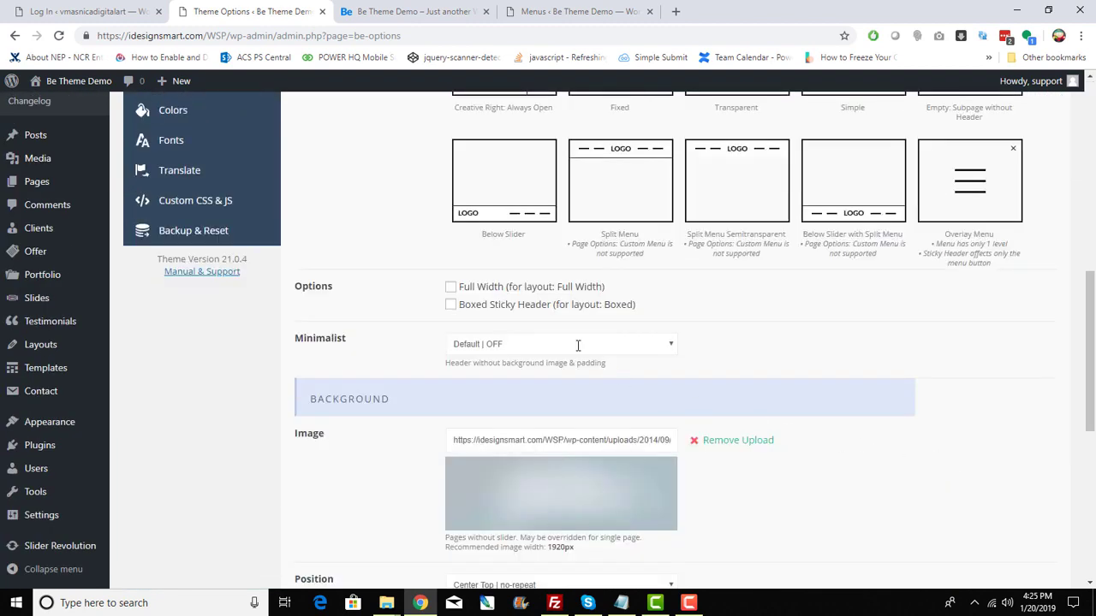
scroll(626, 308, "down", 2)
scroll(625, 309, "up", 10)
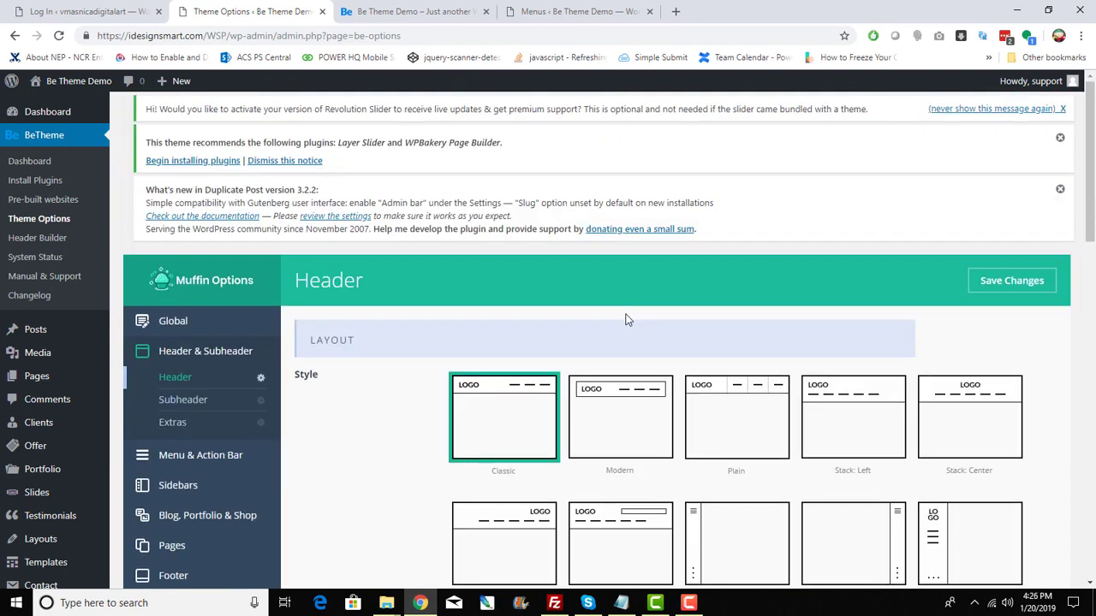
View the Header & Subheader > Subheader options
left_click(183, 401)
scroll(516, 494, "down", 2)
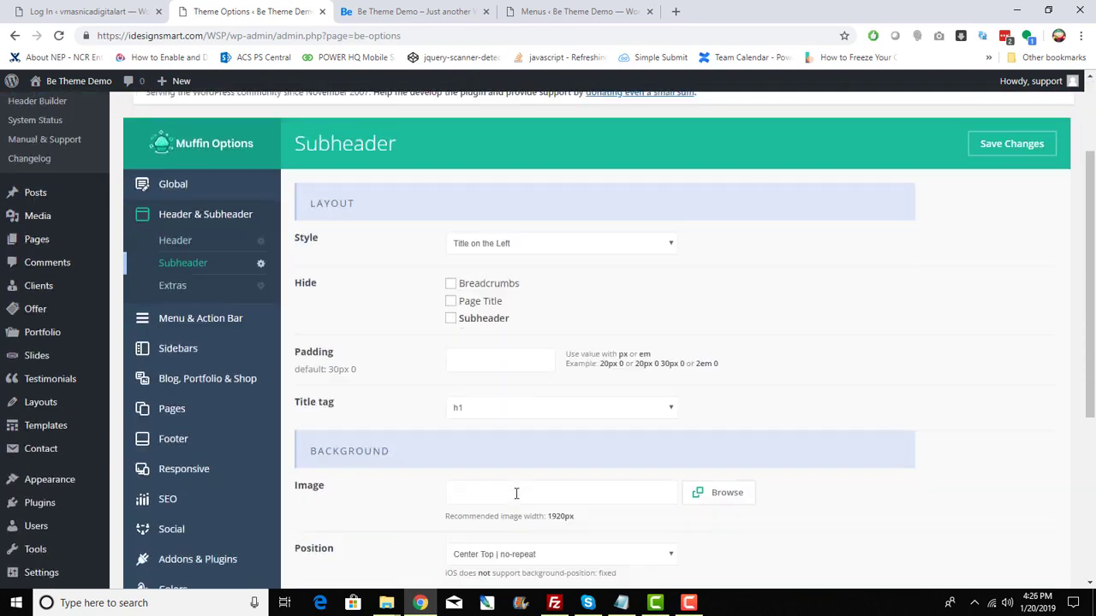
scroll(516, 494, "down", 4)
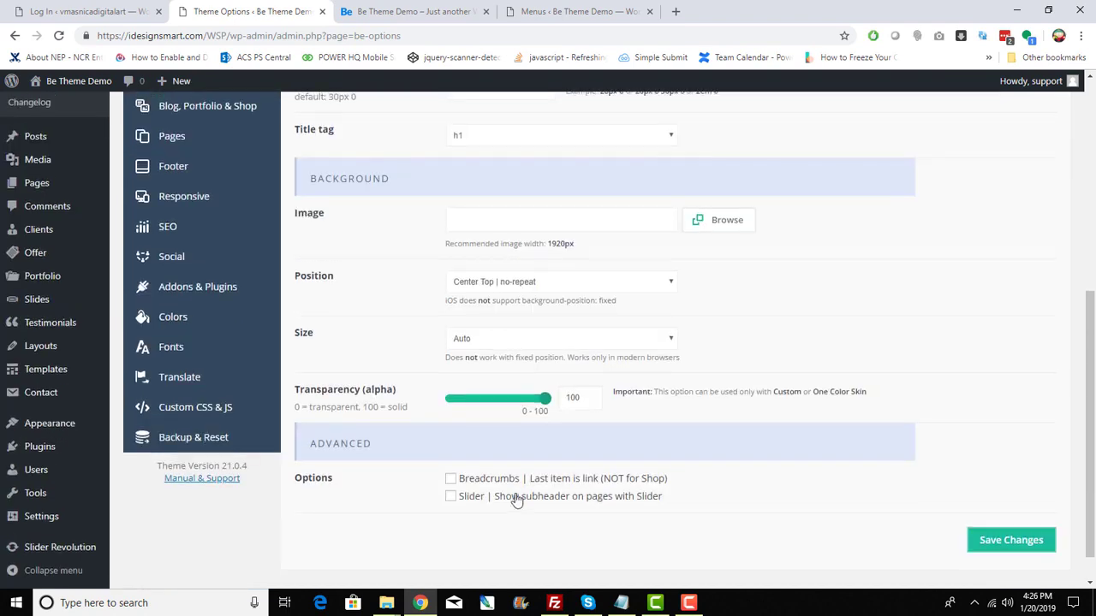
scroll(516, 494, "up", 2)
scroll(516, 494, "up", 1)
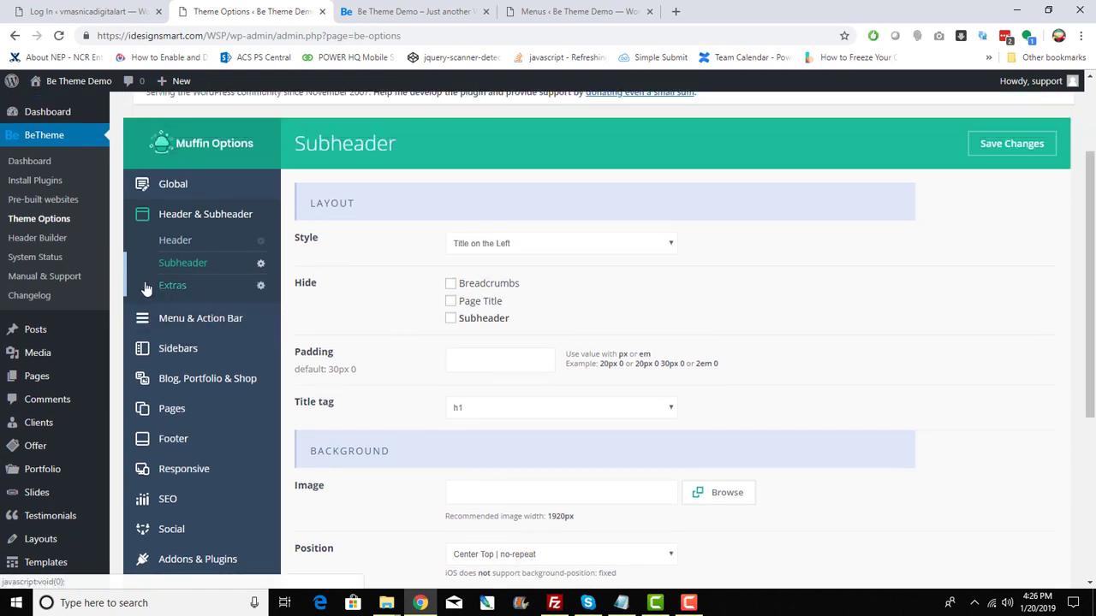
Open Header & Subheader > Extras and look over its top bar and action button settings
left_click(174, 286)
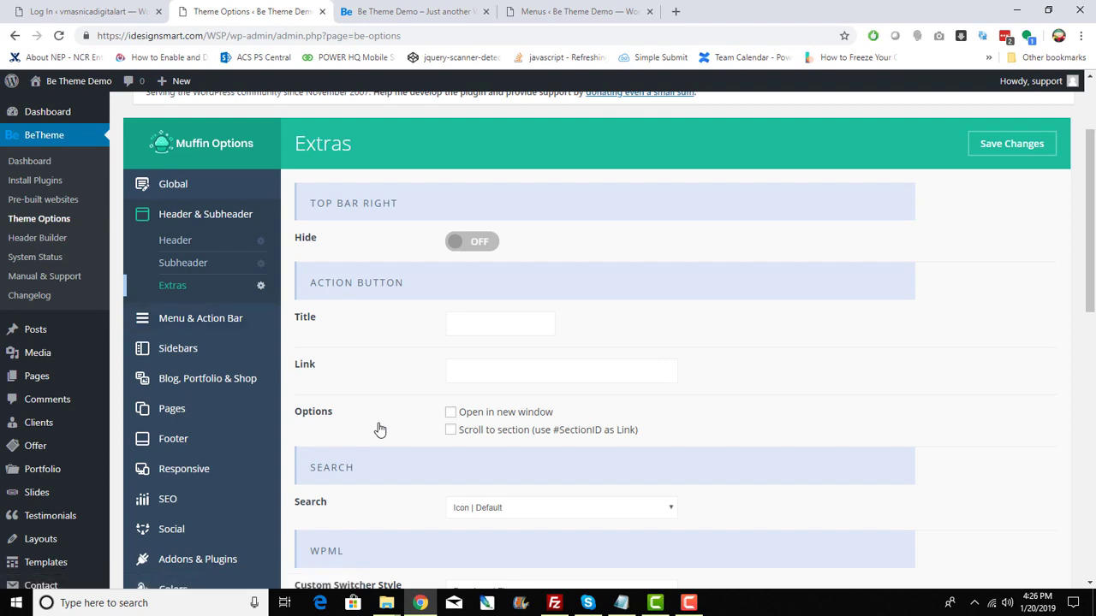
scroll(379, 428, "down", 7)
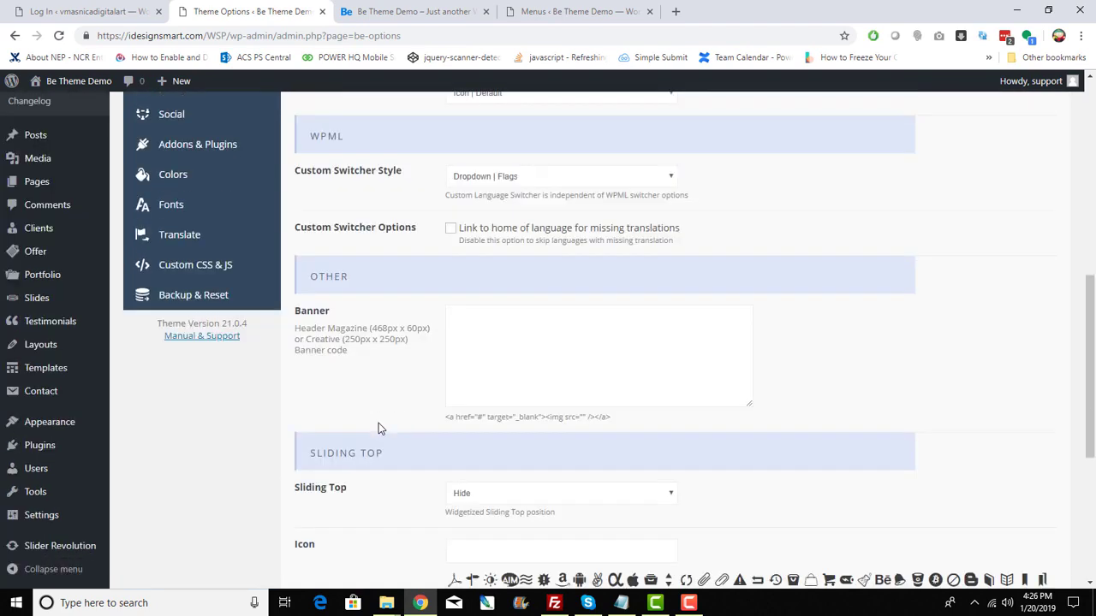
scroll(378, 423, "down", 2)
scroll(330, 166, "up", 5)
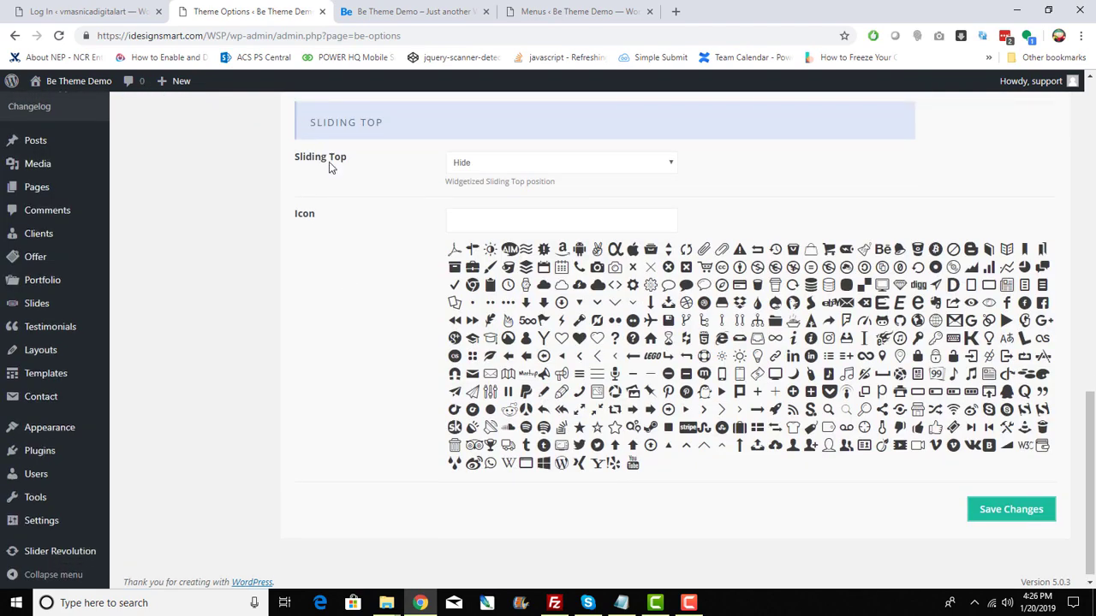
Compare the Extras options against the live BeBusiness front page
left_click(441, 6)
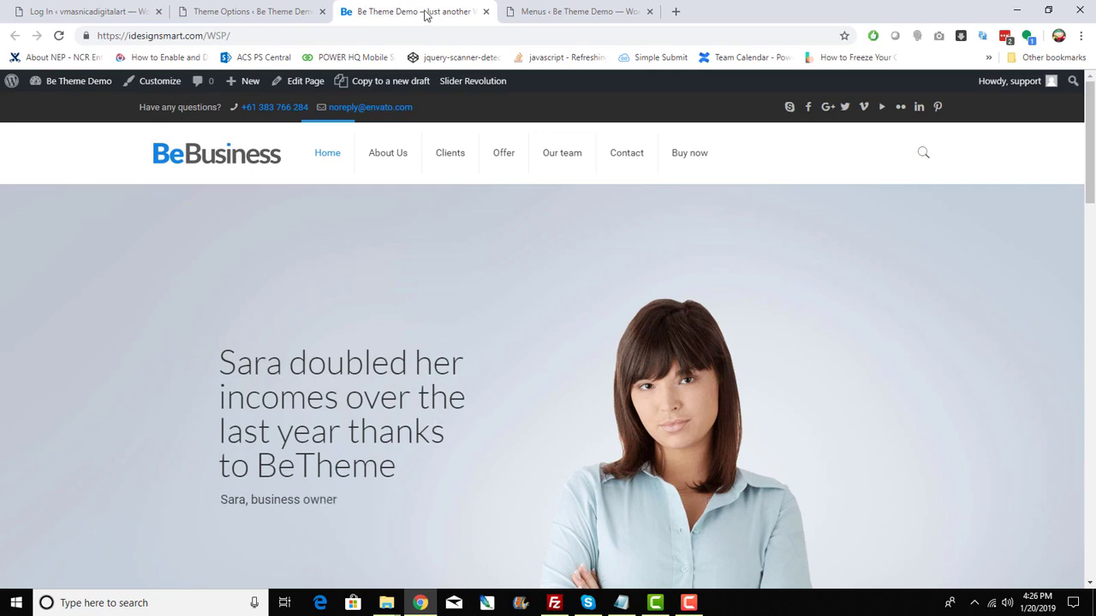
left_click(226, 11)
scroll(382, 383, "up", 3)
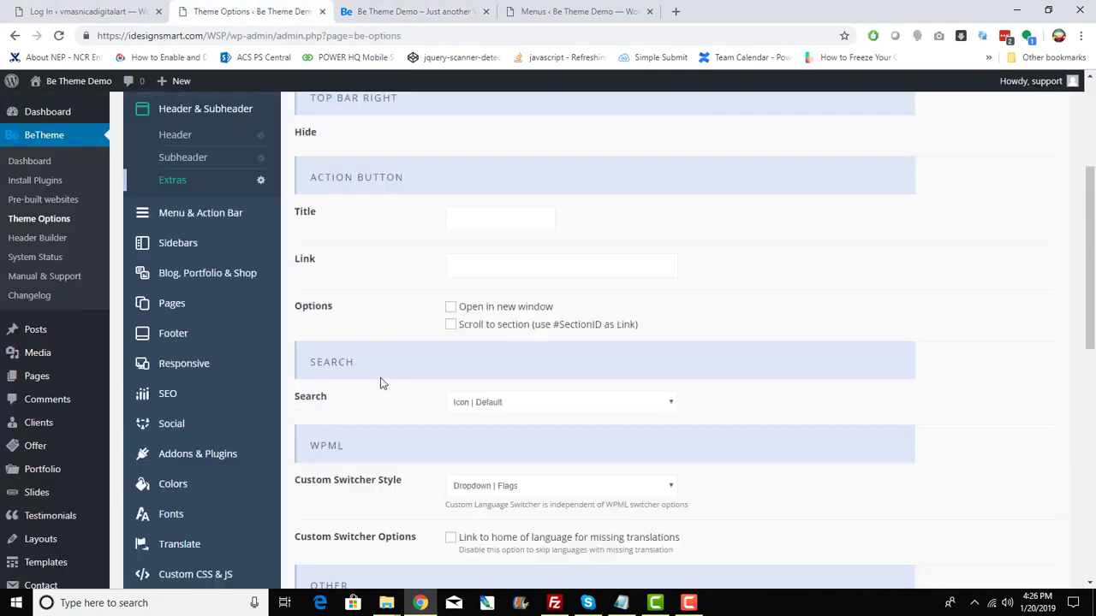
scroll(382, 383, "up", 3)
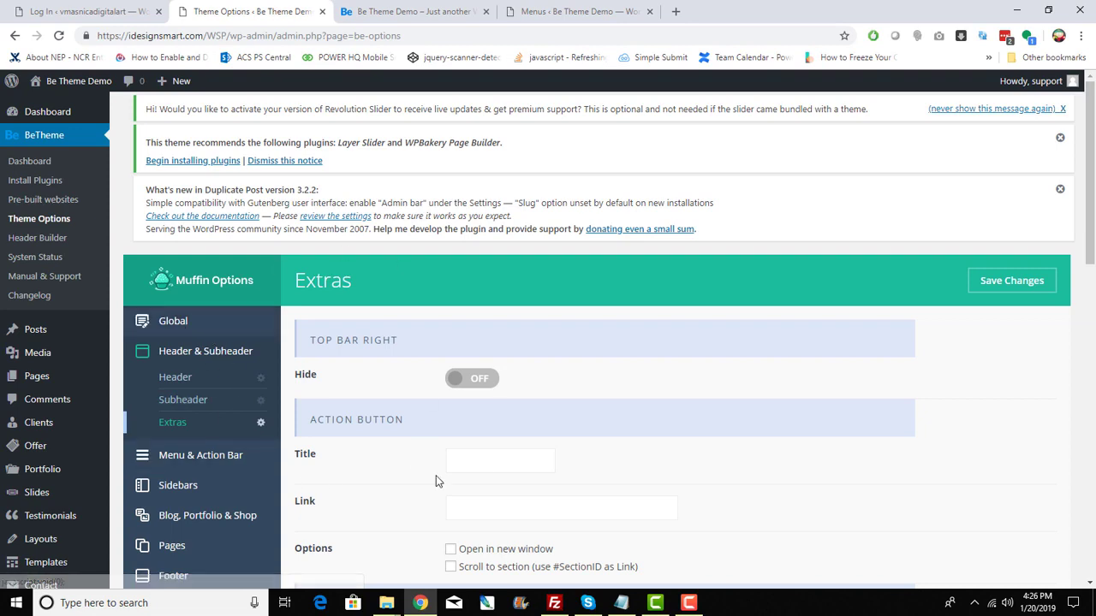
left_click(392, 11)
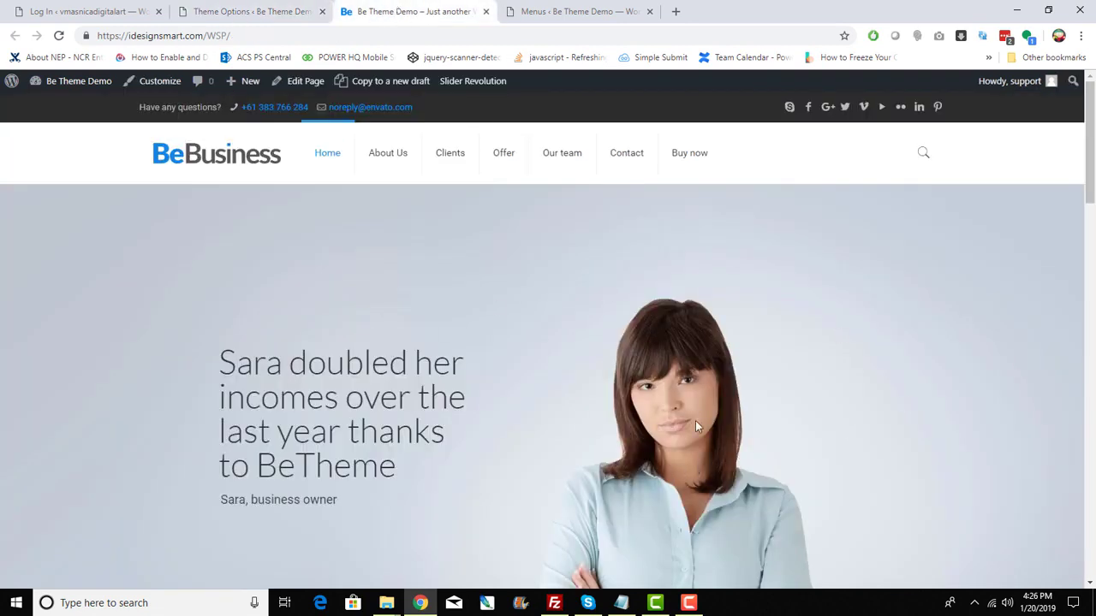
left_click(241, 9)
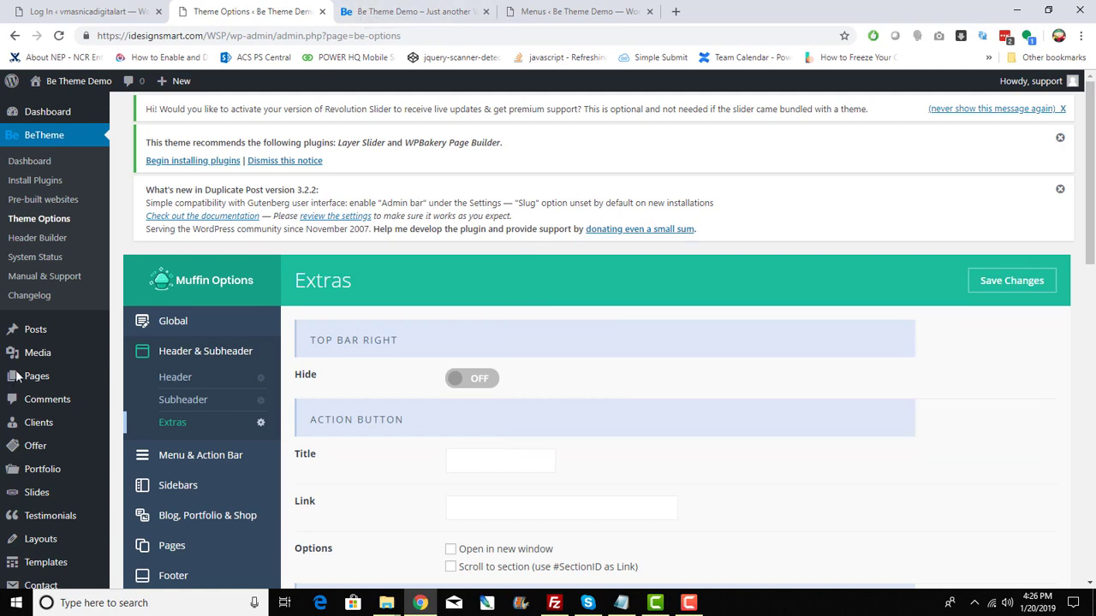
scroll(17, 381, "down", 4)
mouse_move(86, 551)
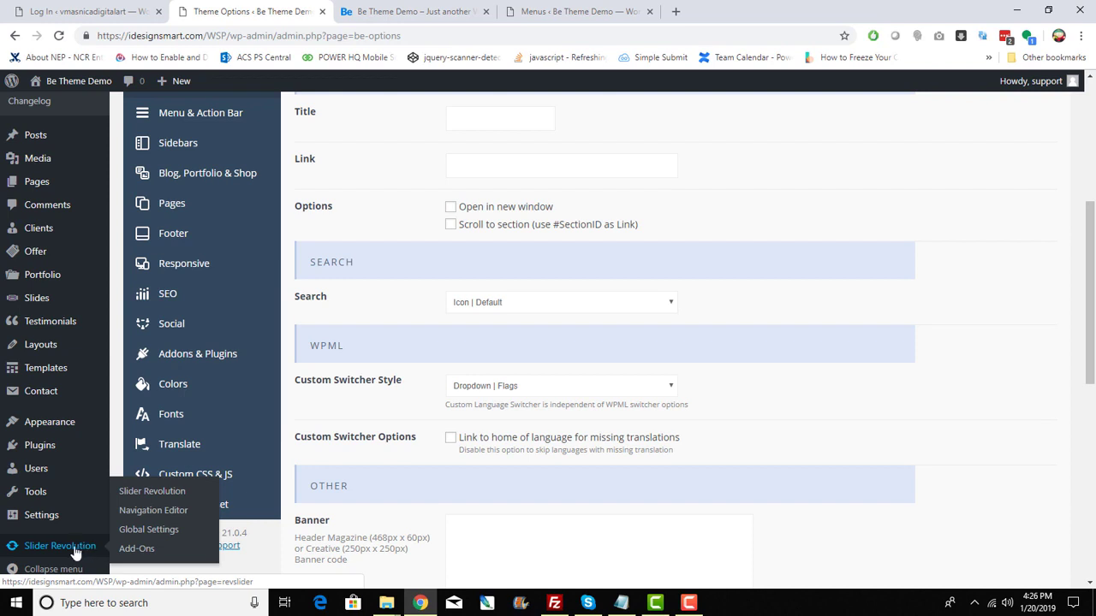
Open Slider Revolution and load the homepage slide in the editor
left_click(75, 552)
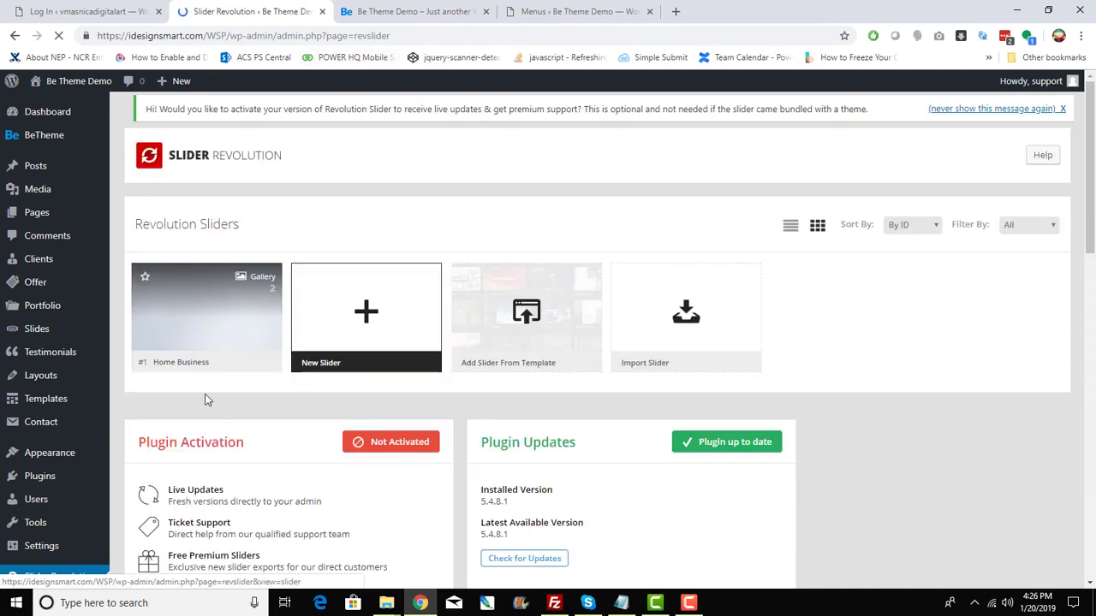
mouse_move(204, 332)
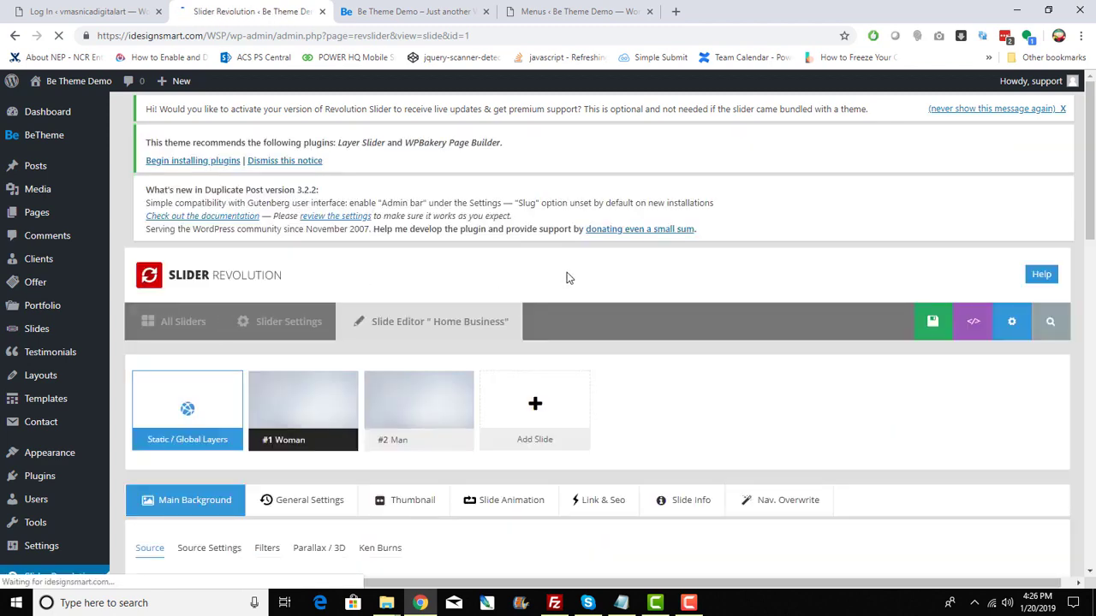
scroll(567, 272, "down", 2)
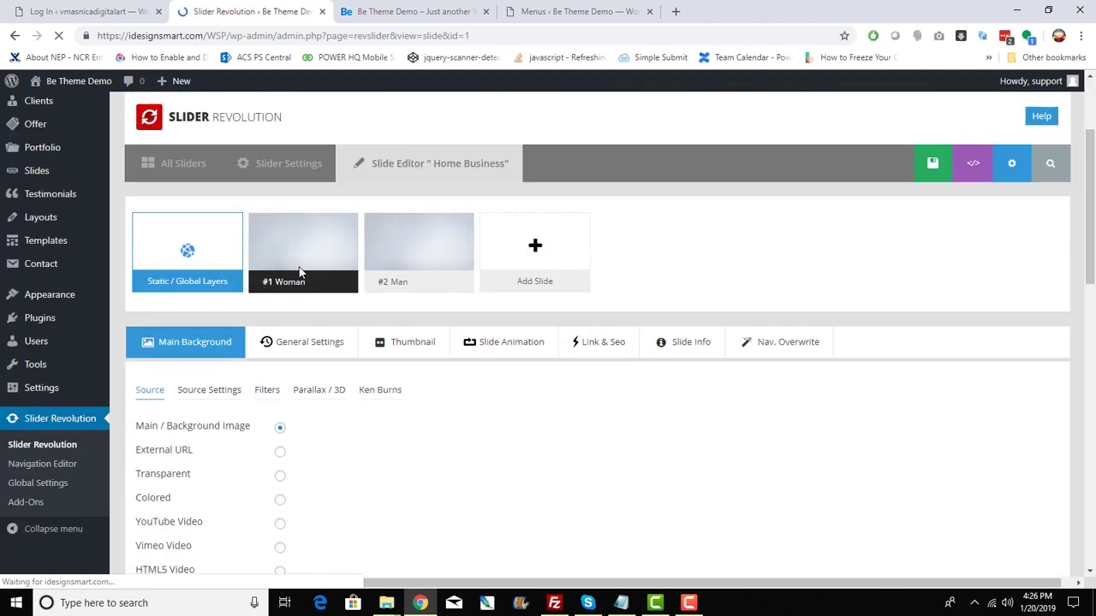
scroll(399, 279, "down", 8)
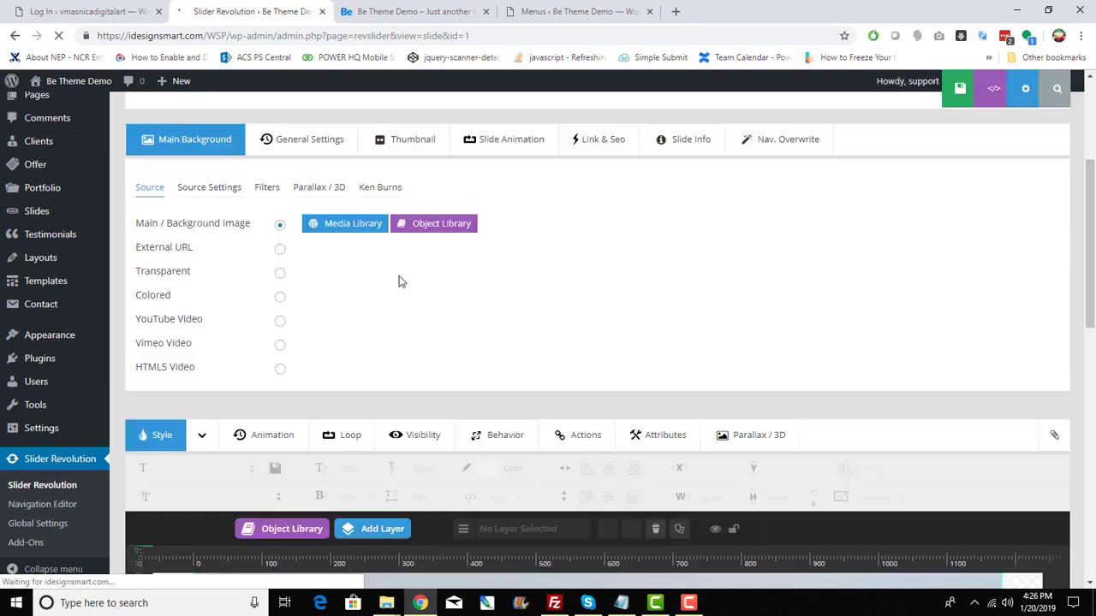
scroll(400, 280, "up", 3)
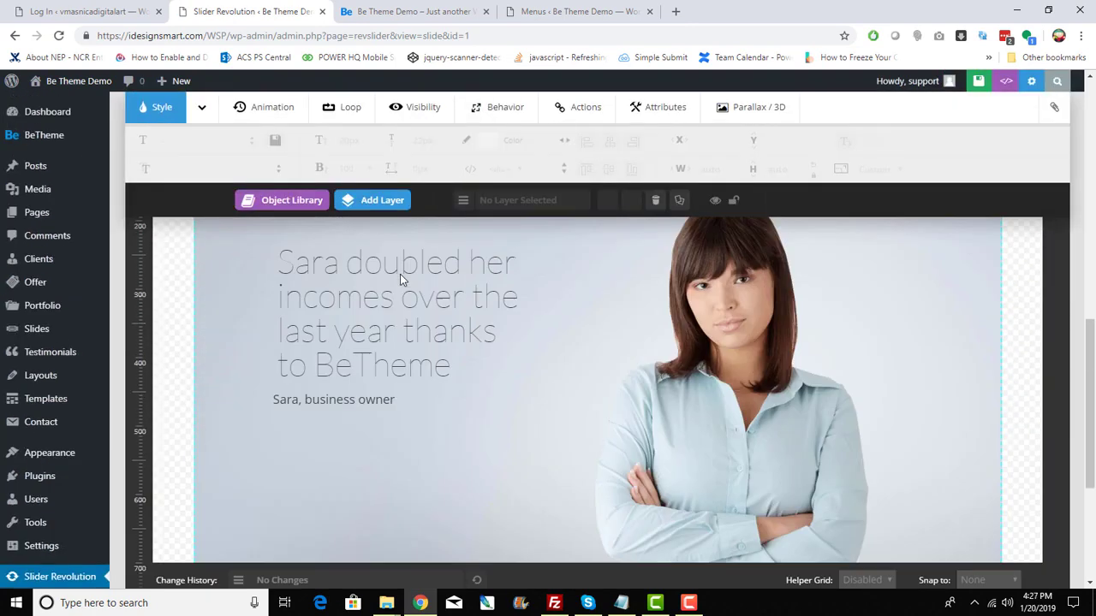
scroll(732, 424, "up", 4)
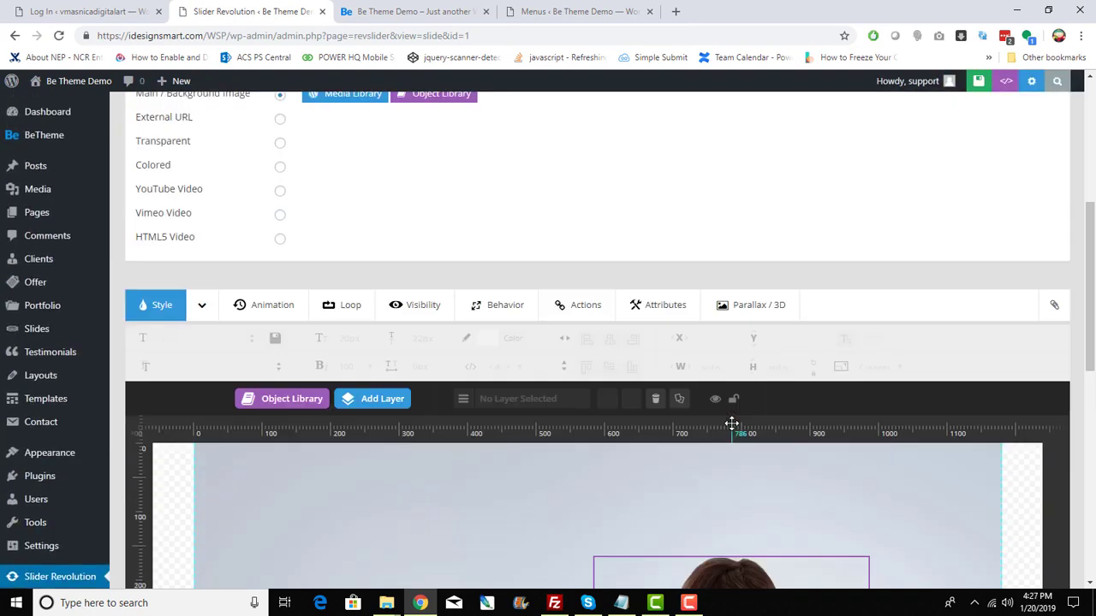
scroll(732, 423, "down", 4)
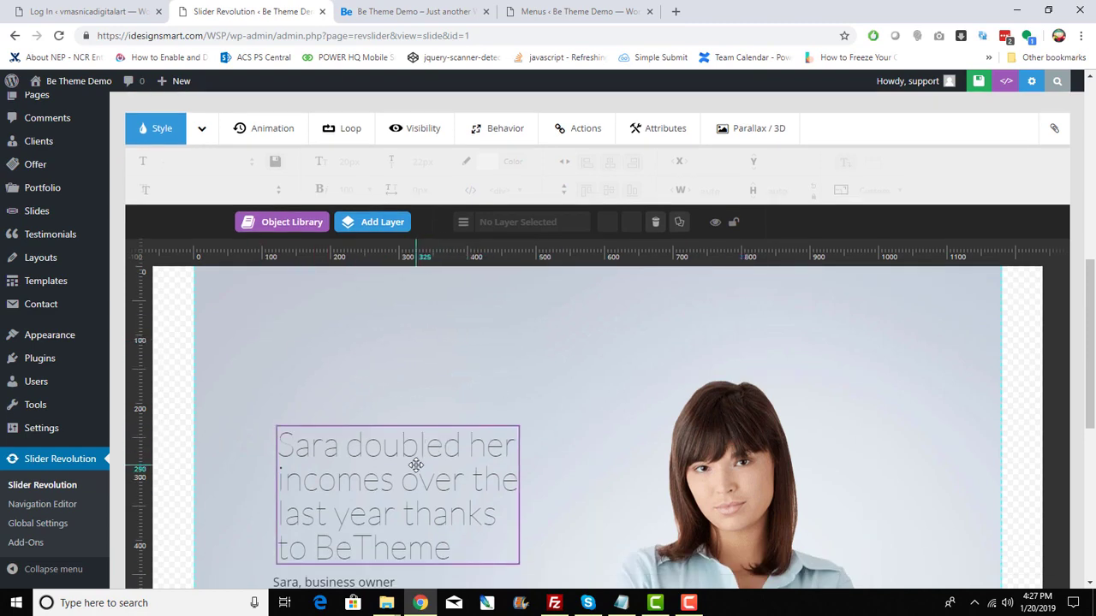
scroll(420, 463, "down", 5)
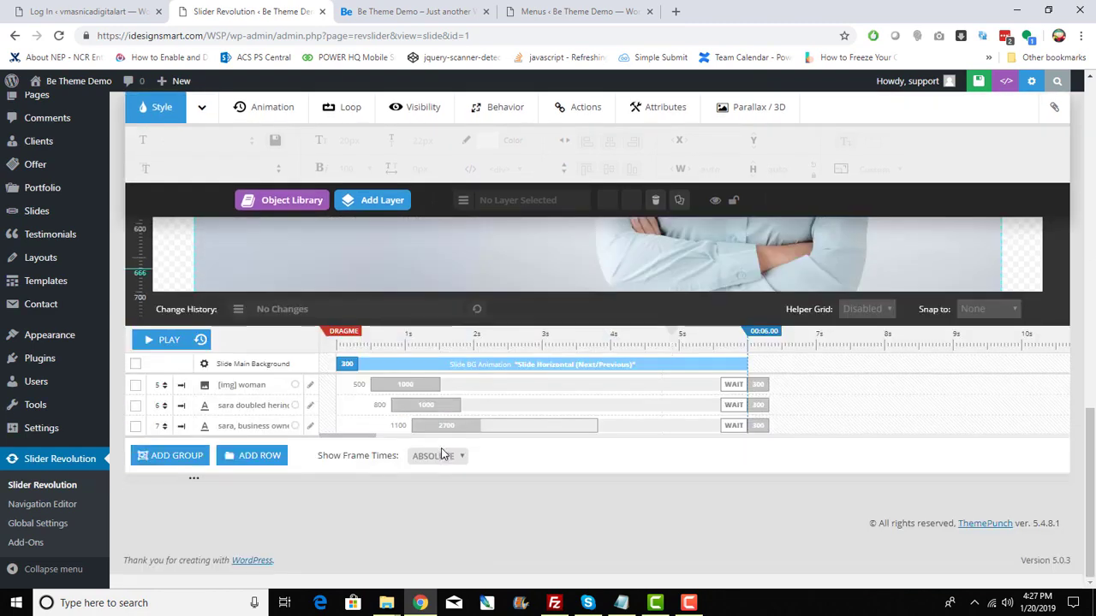
scroll(441, 451, "up", 5)
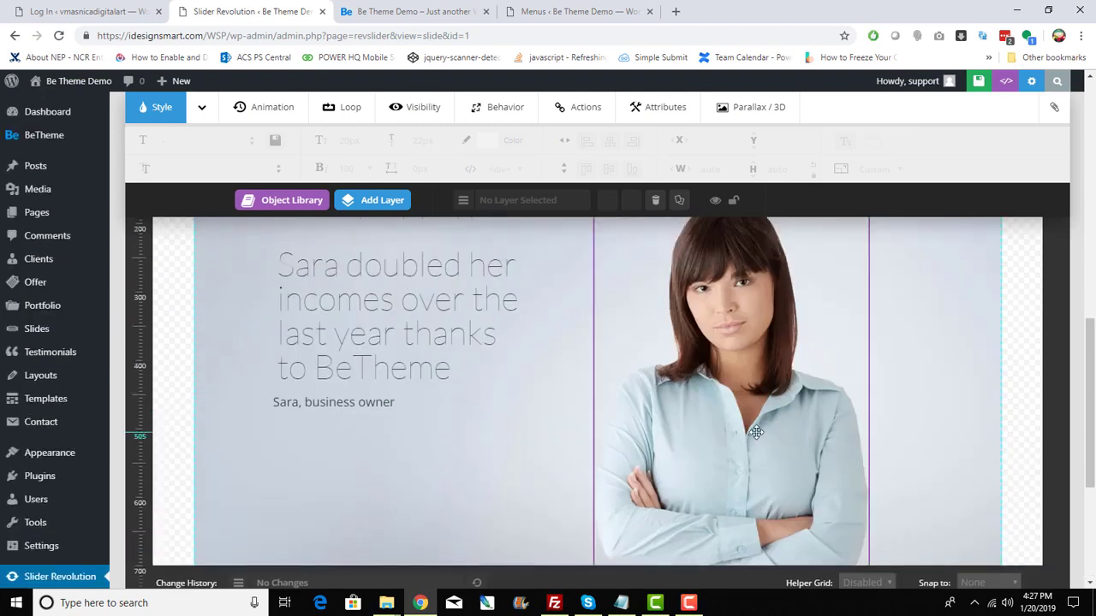
Select the woman image layer beside the 'Sara doubled her incomes' caption
left_click(846, 434)
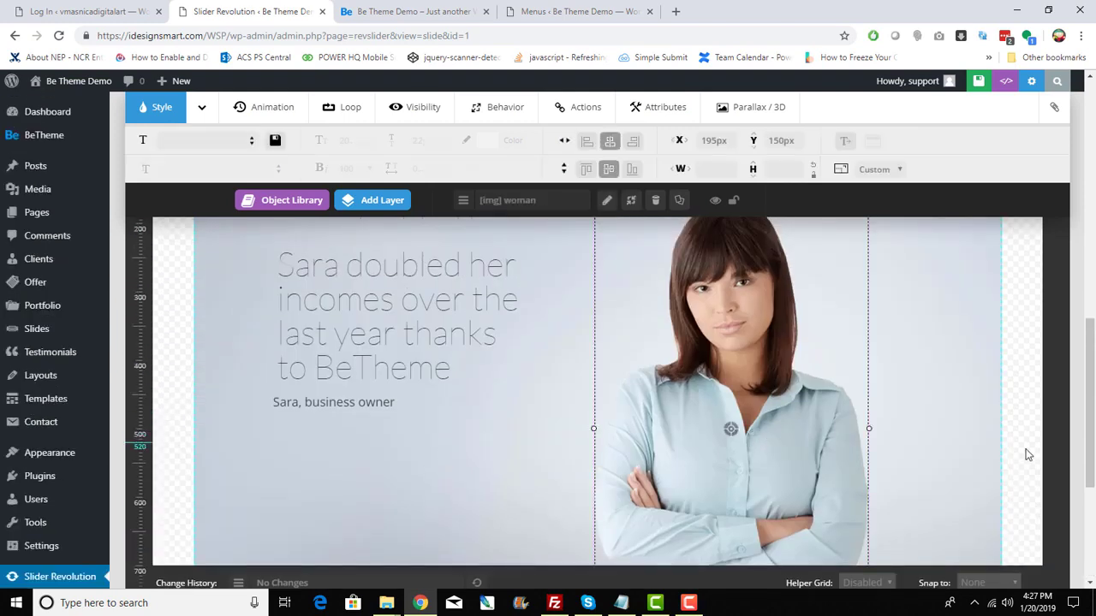
scroll(827, 477, "up", 3)
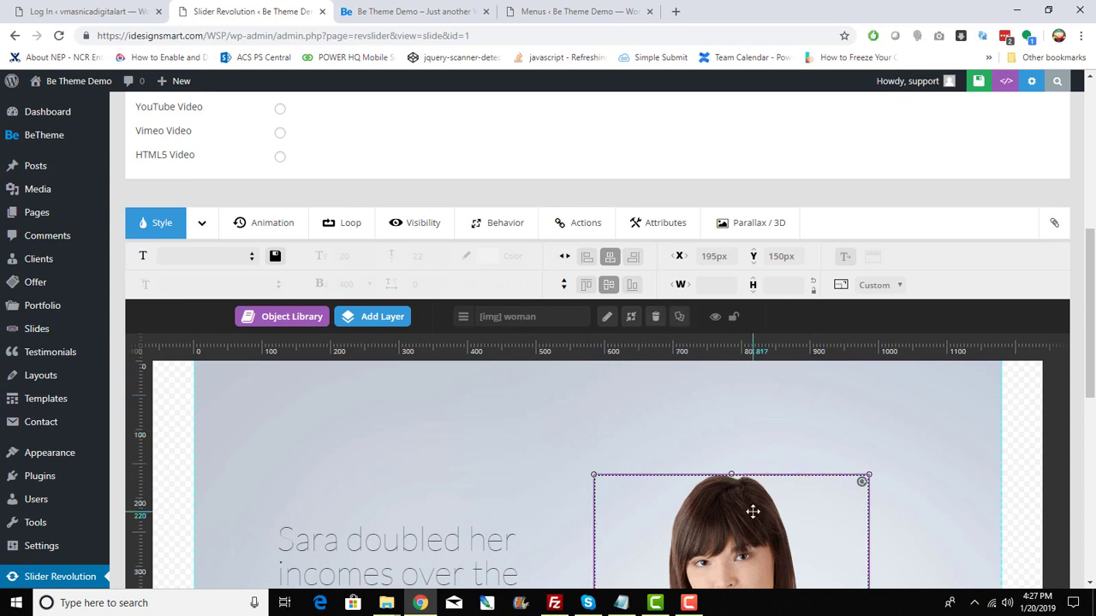
scroll(750, 512, "down", 5)
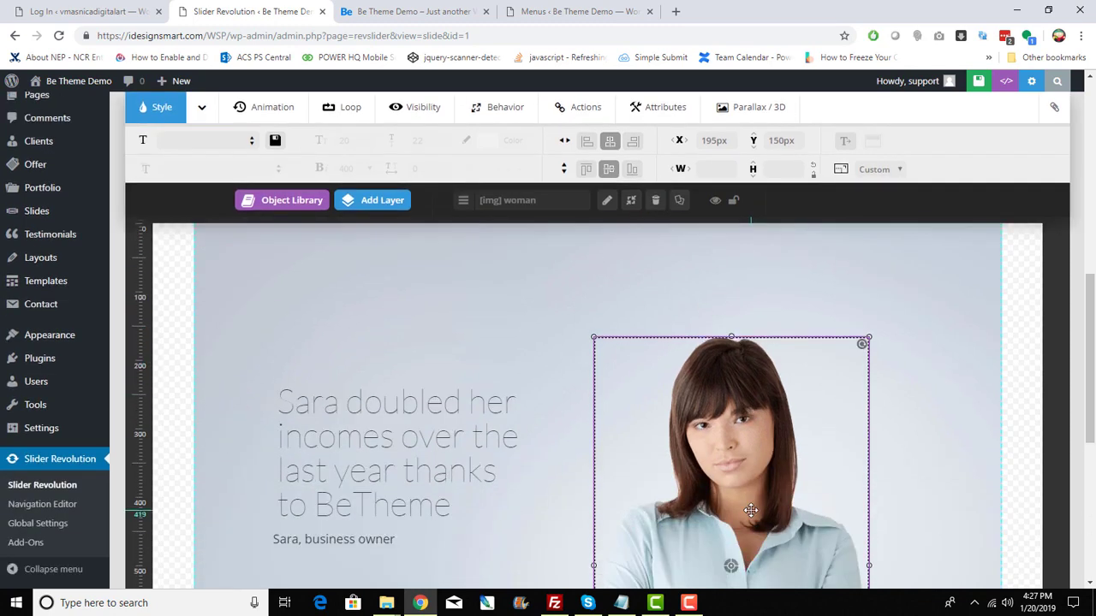
scroll(750, 497, "up", 5)
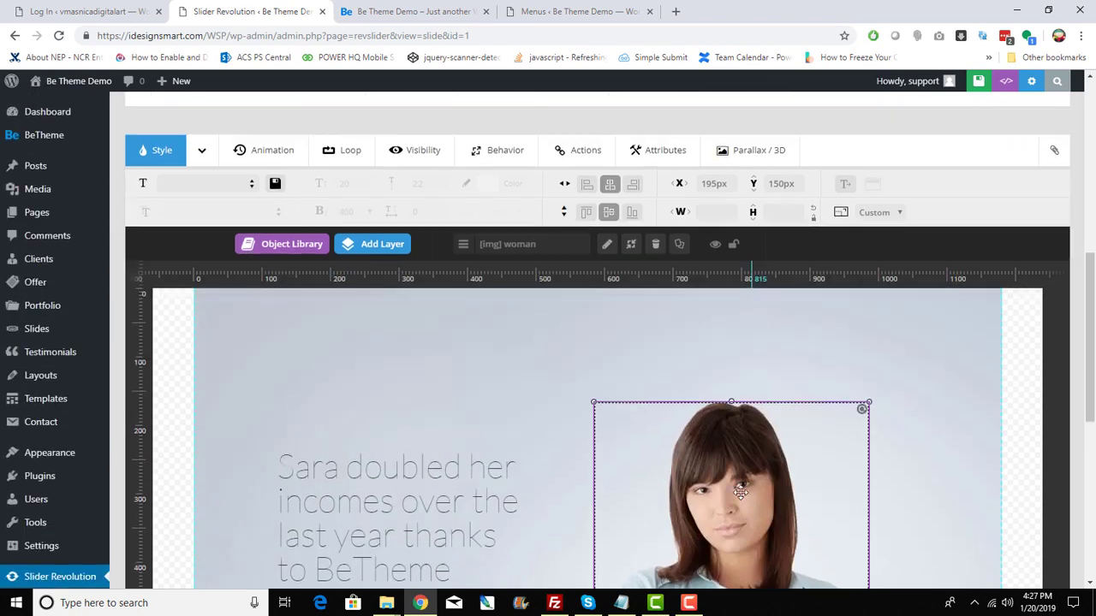
mouse_move(382, 248)
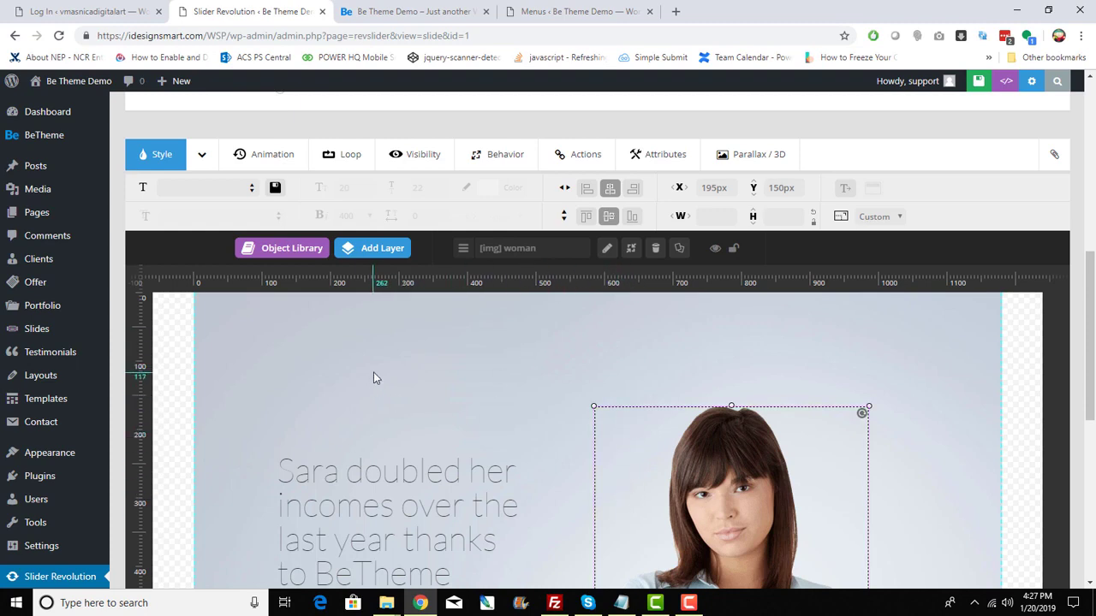
scroll(373, 372, "down", 2)
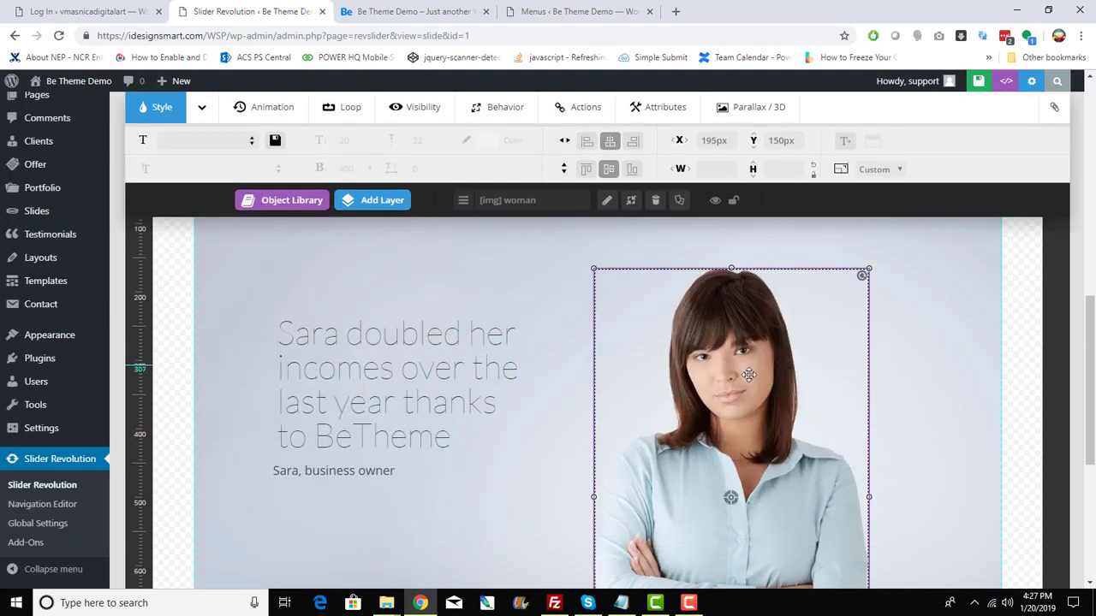
Replace the headline's first line with 'My name is' followed by the author's name
double_click(417, 387)
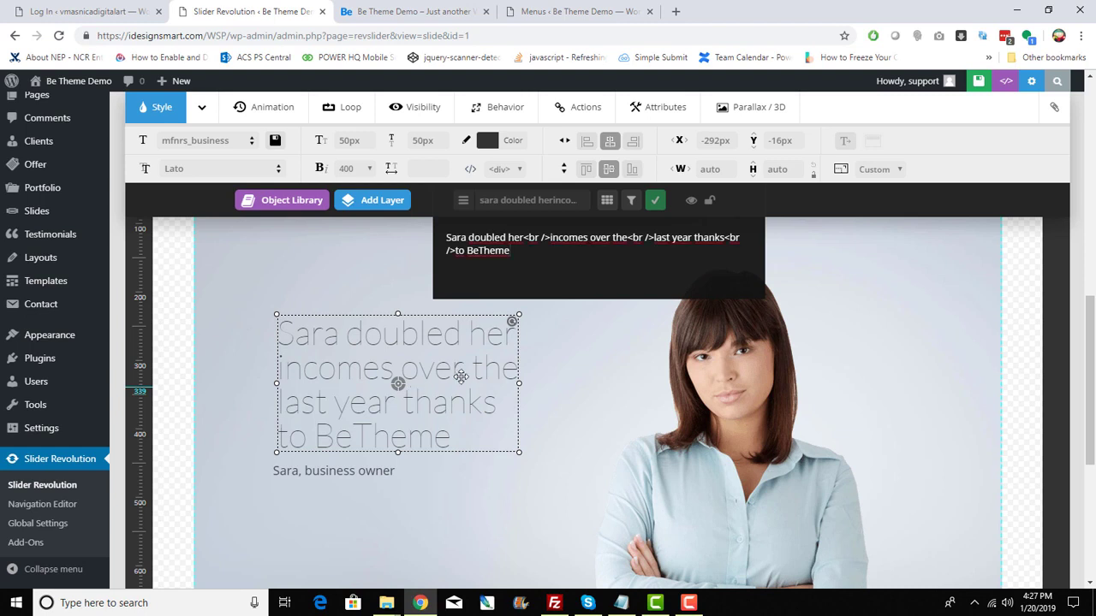
key("ctrl+a")
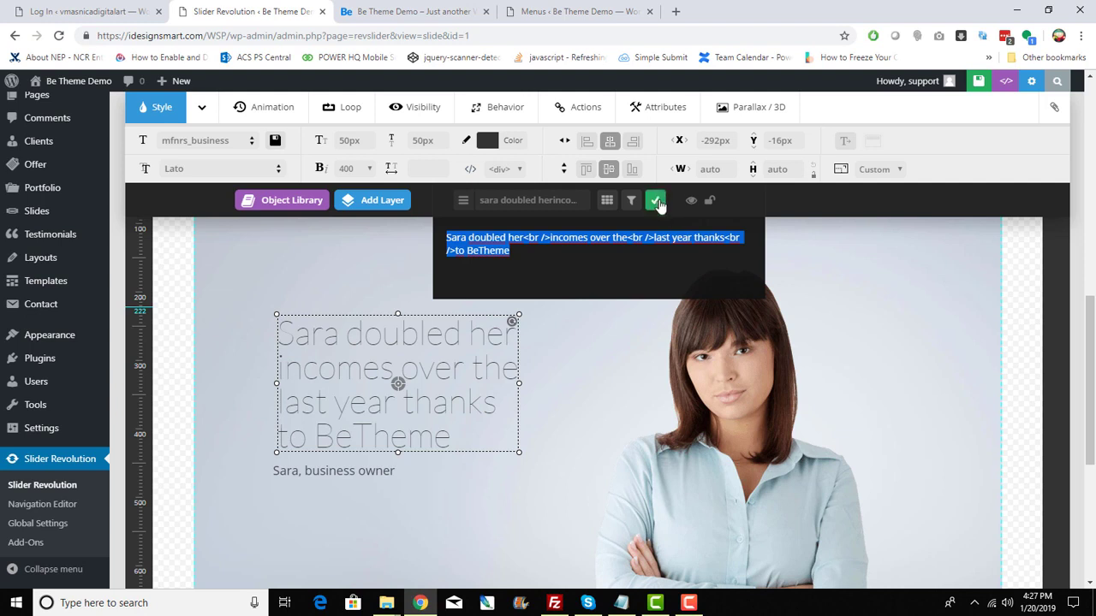
key("Home")
key("Delete")
key("Delete")
key("Delete")
key("Delete")
key("Delete")
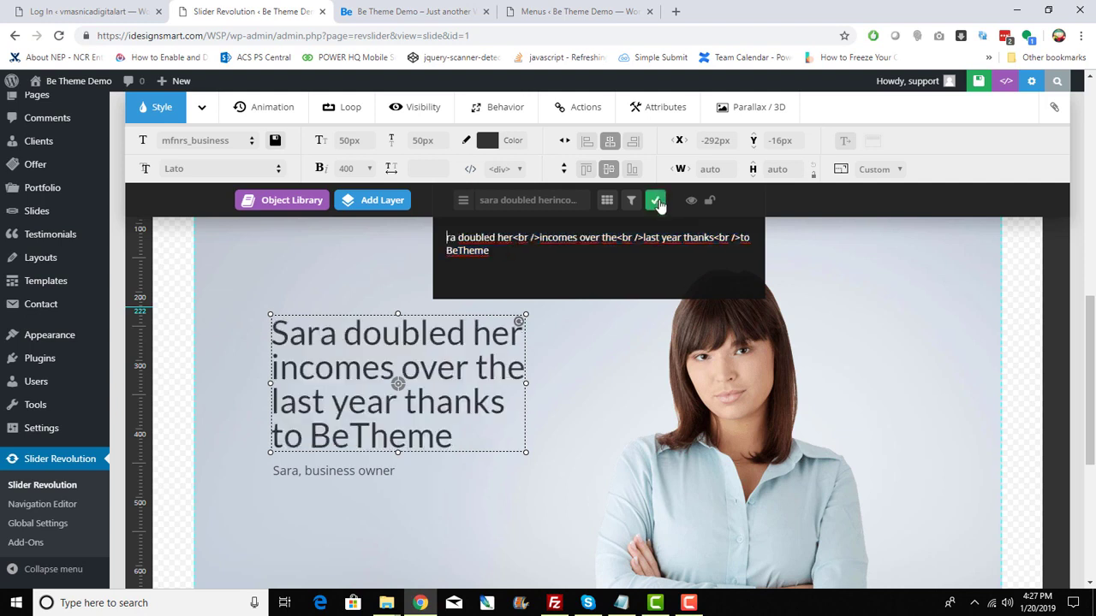
key("Delete")
key("Delete")
key("Delete")
key("Delete")
key("Delete")
key("Delete")
key("Delete")
key("Delete")
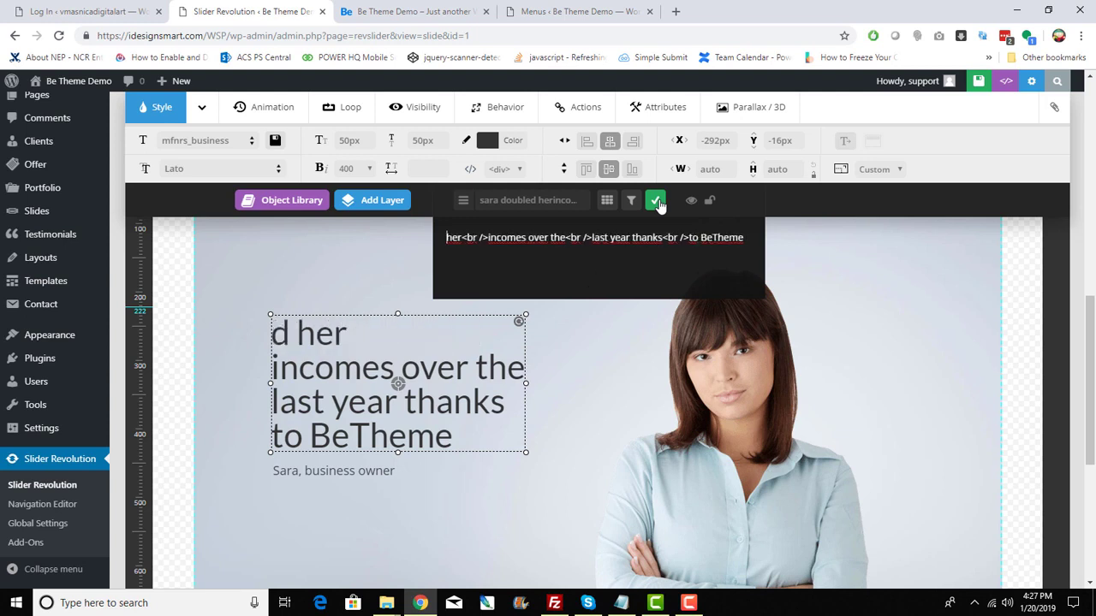
key("Delete")
key("Delete")
key("Delete")
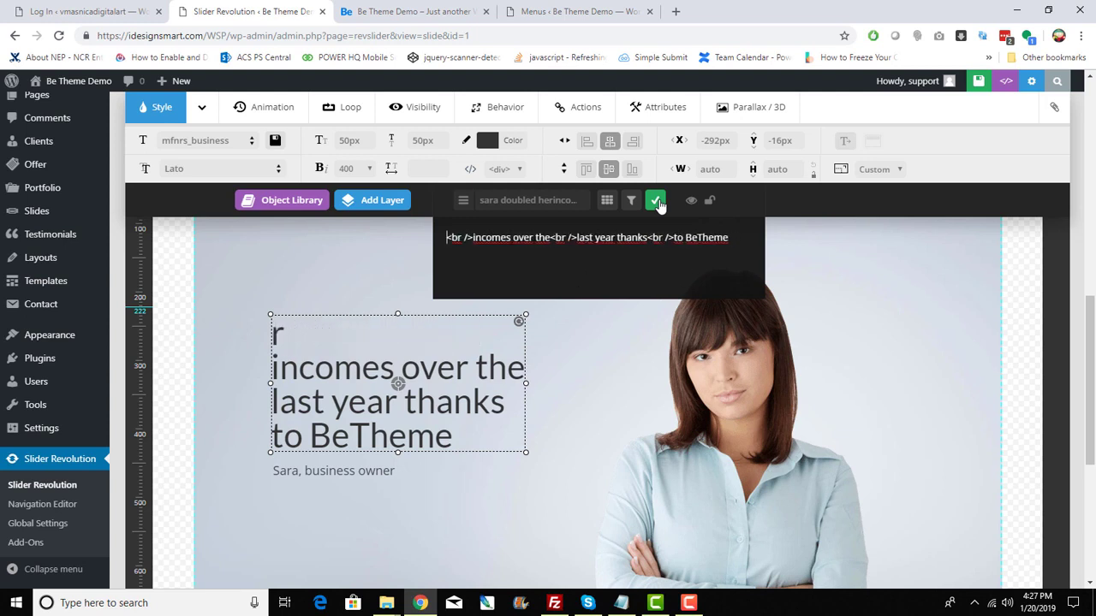
type("M")
type("y name is")
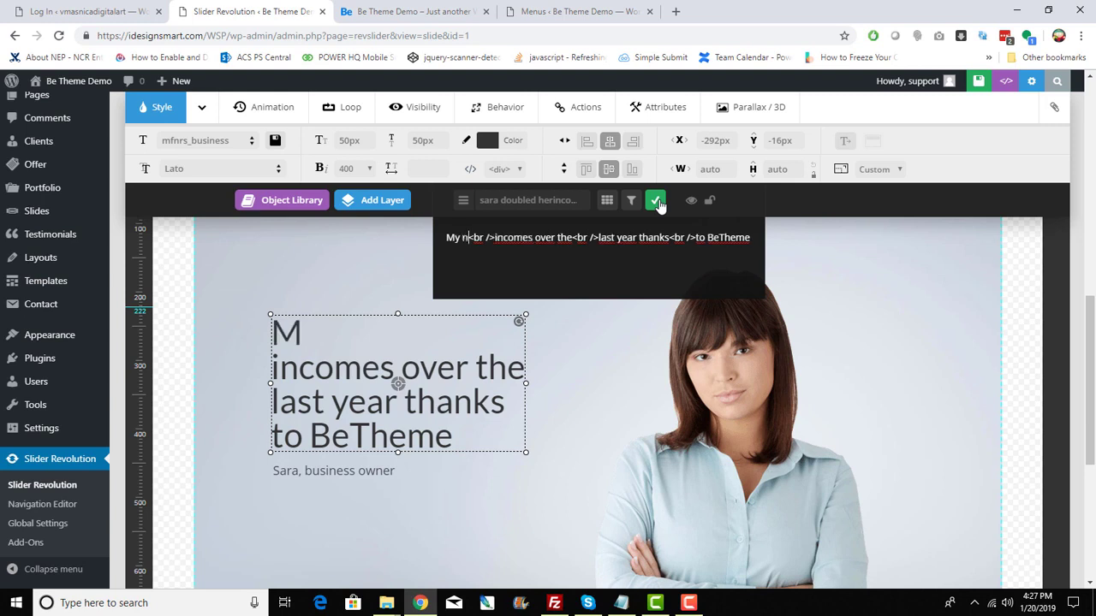
type(" Asad")
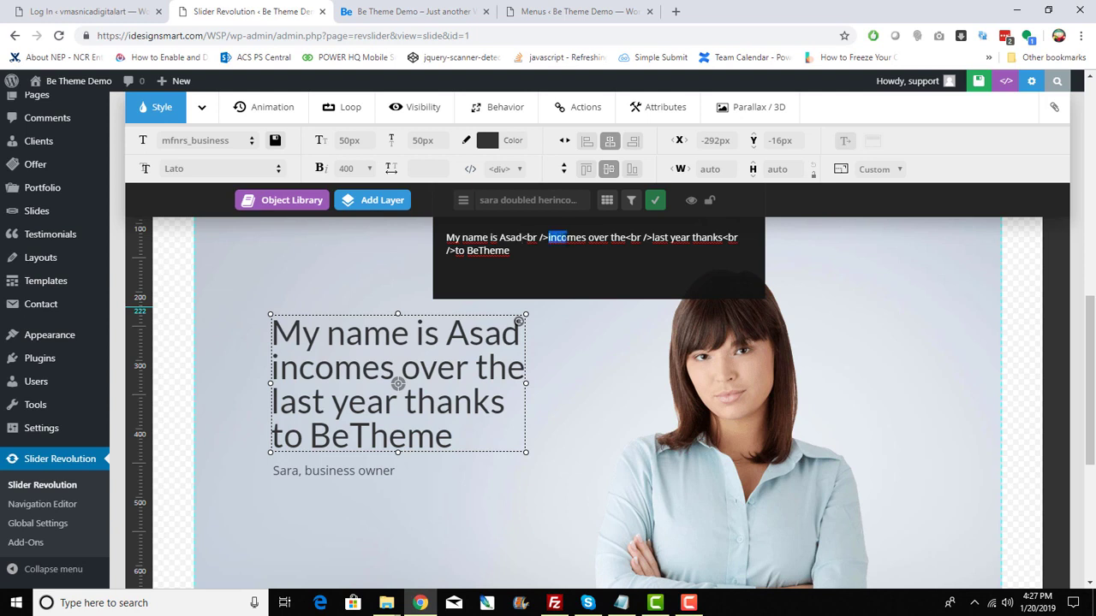
Change the remaining lines to 'I teach and build', 'WordPress', 'Premium theme' and apply
left_click_drag(567, 238, 641, 237)
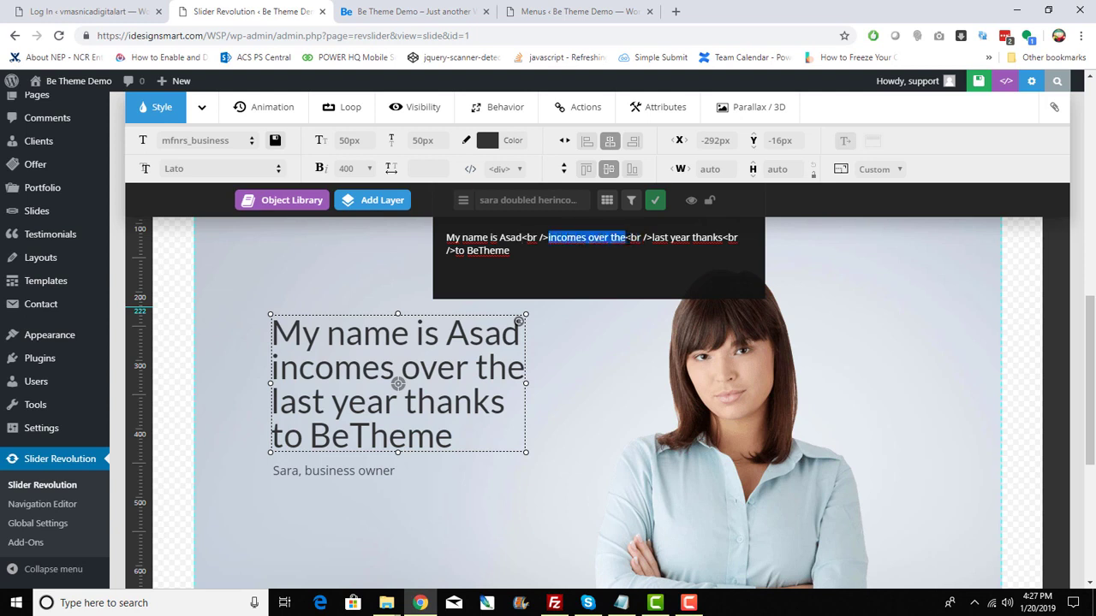
type("I tea")
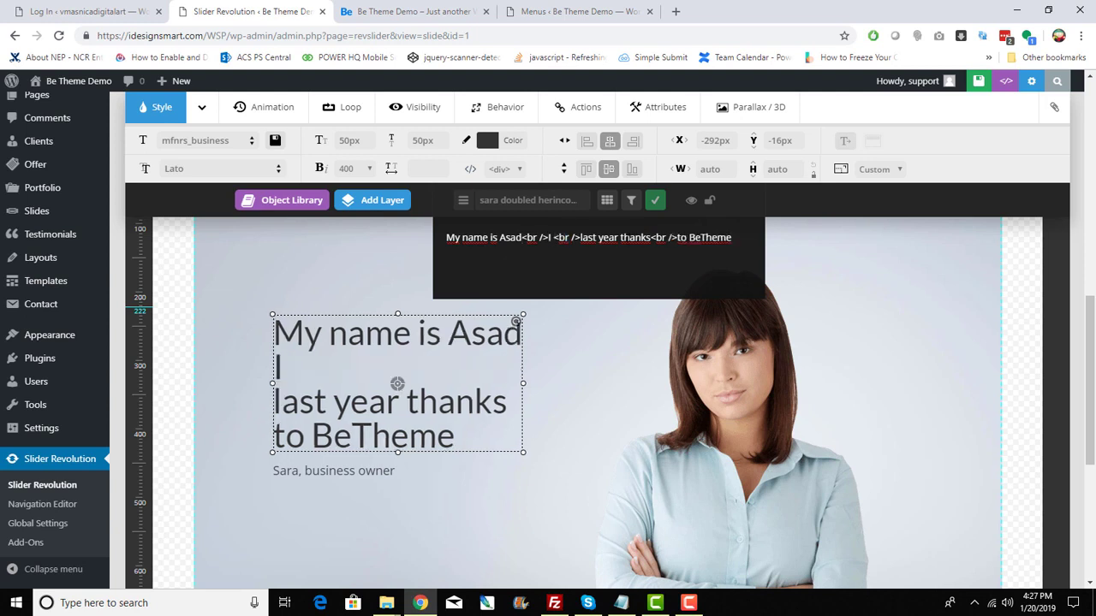
type("ch and bu")
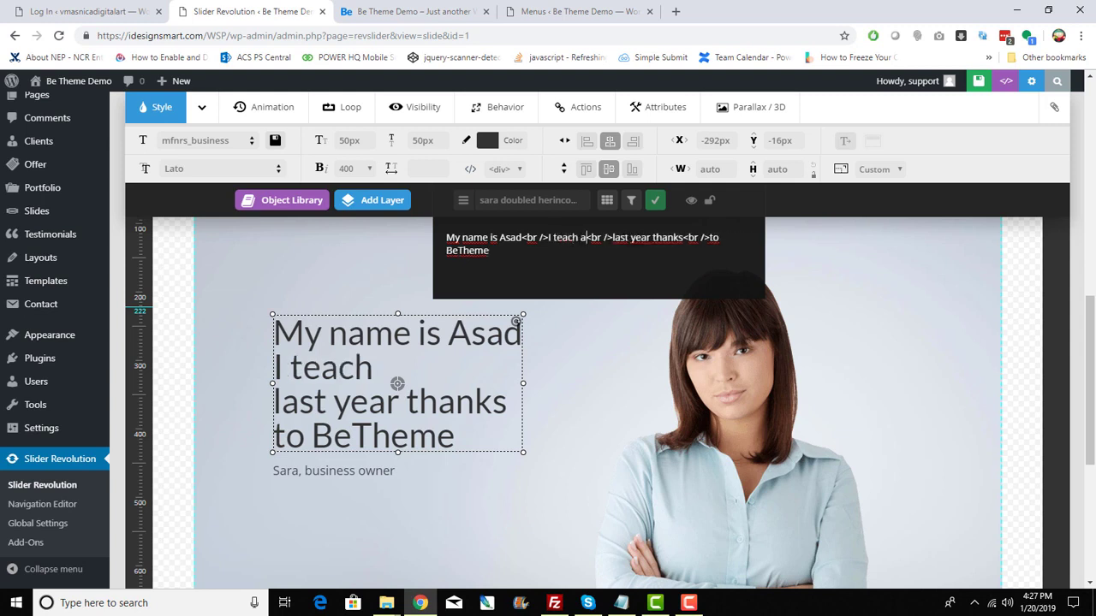
type("ild")
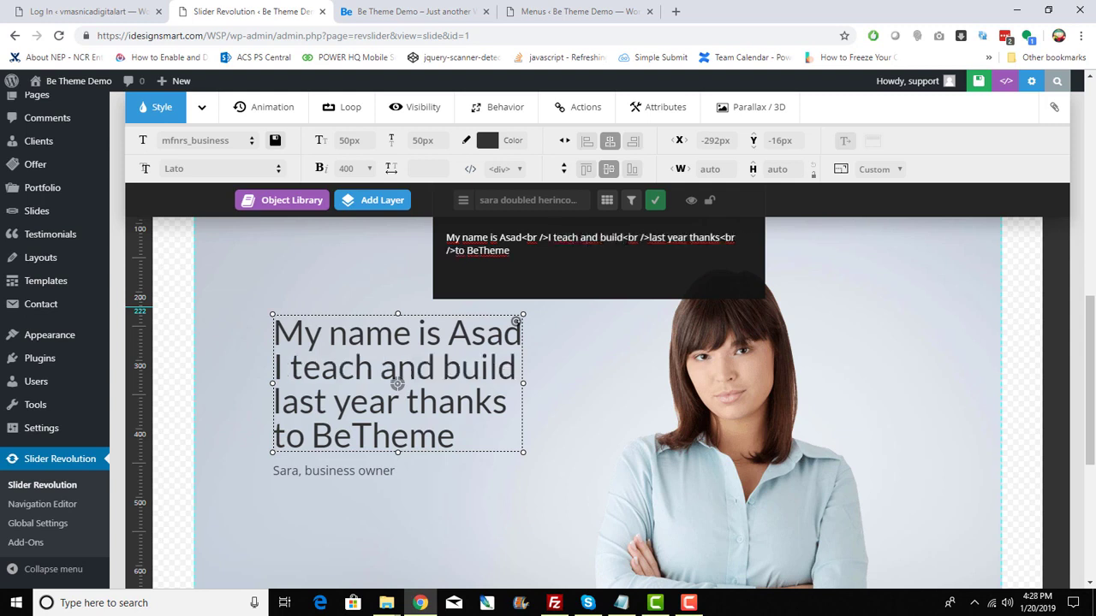
left_click_drag(649, 237, 717, 237)
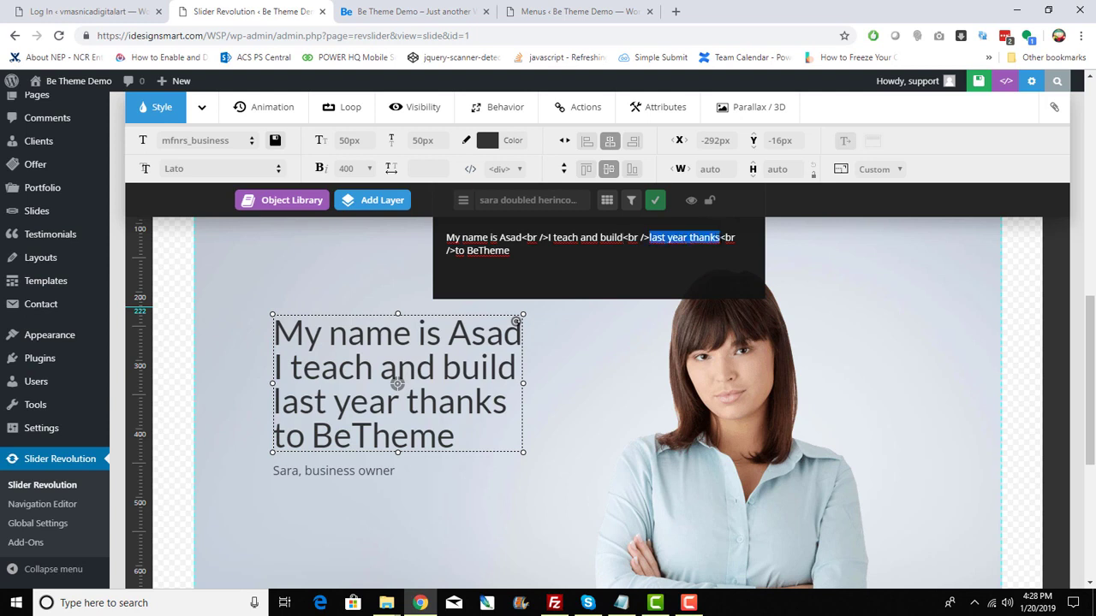
type("WordP")
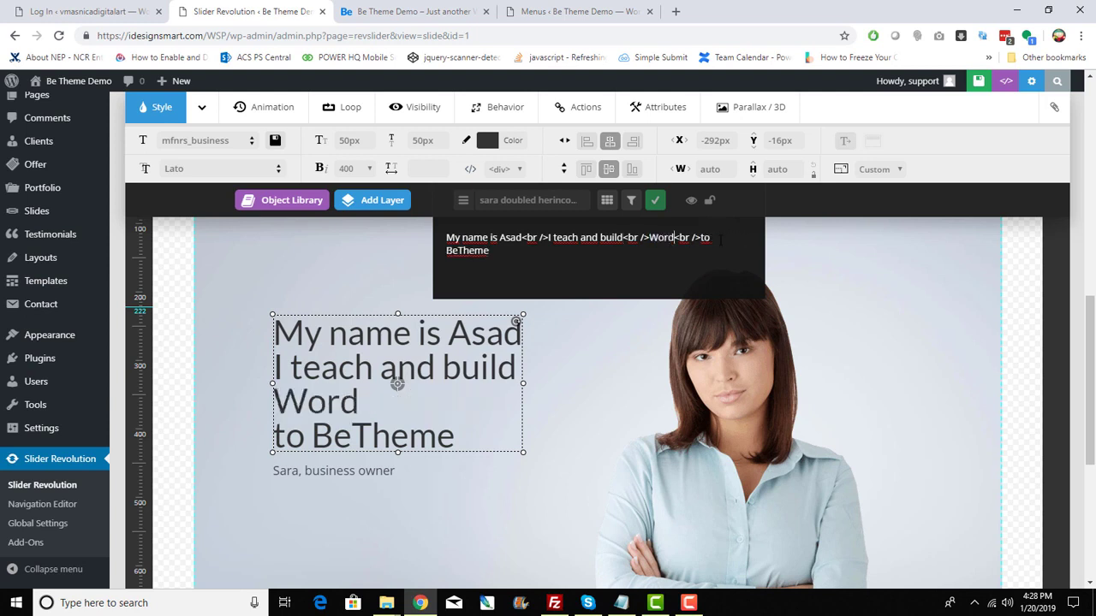
type("ress")
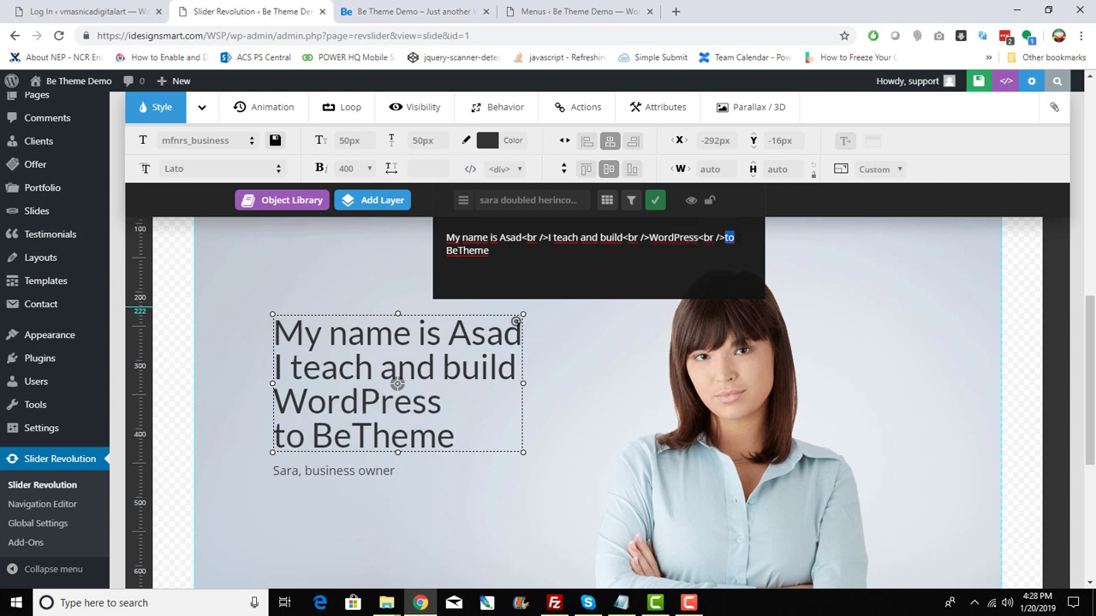
left_click_drag(735, 237, 613, 254)
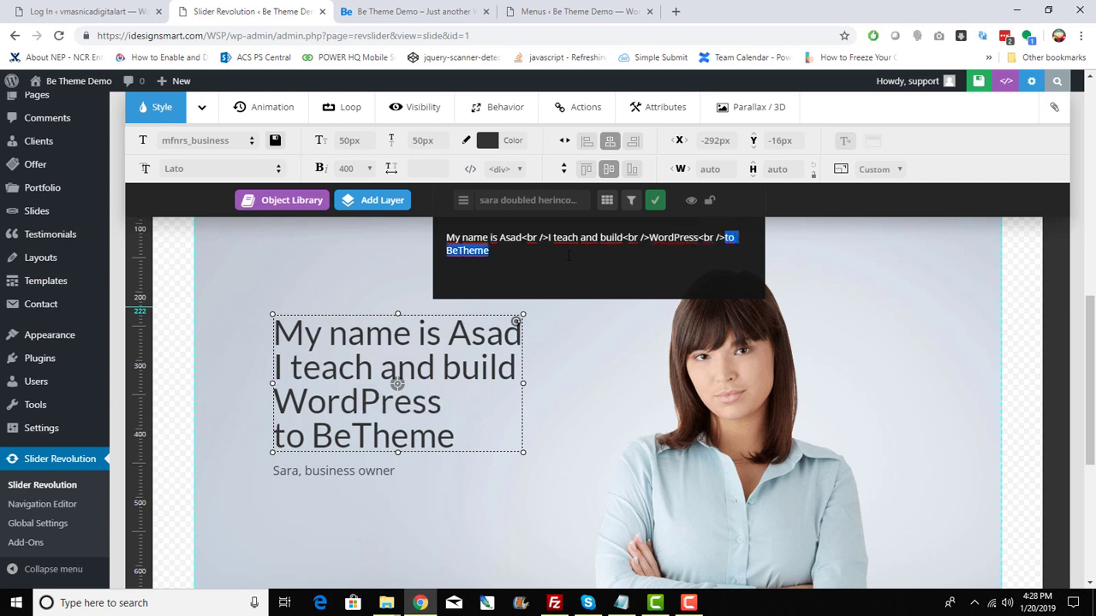
type("Premiu")
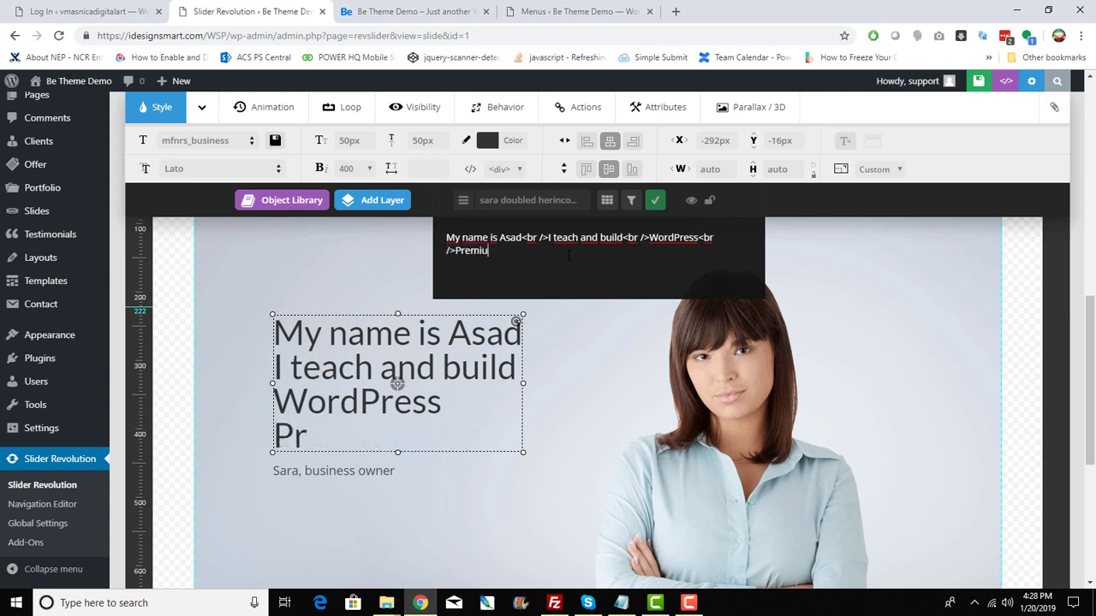
type("m themes")
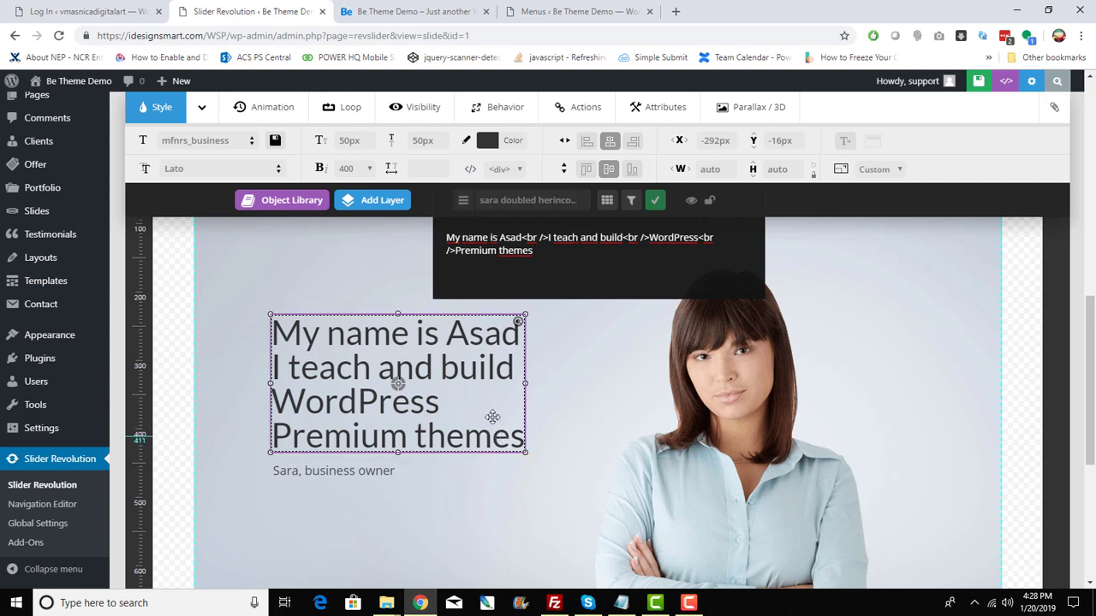
left_click(656, 204)
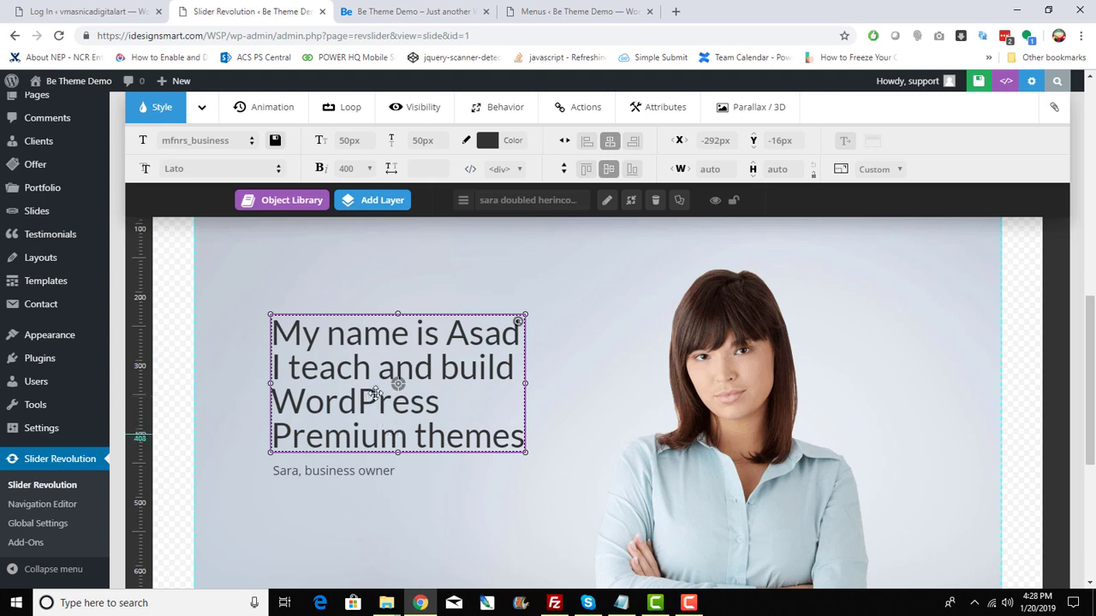
Replace the caption with the author's name and 'idesignsmart.com', then nudge it right and down
double_click(294, 470)
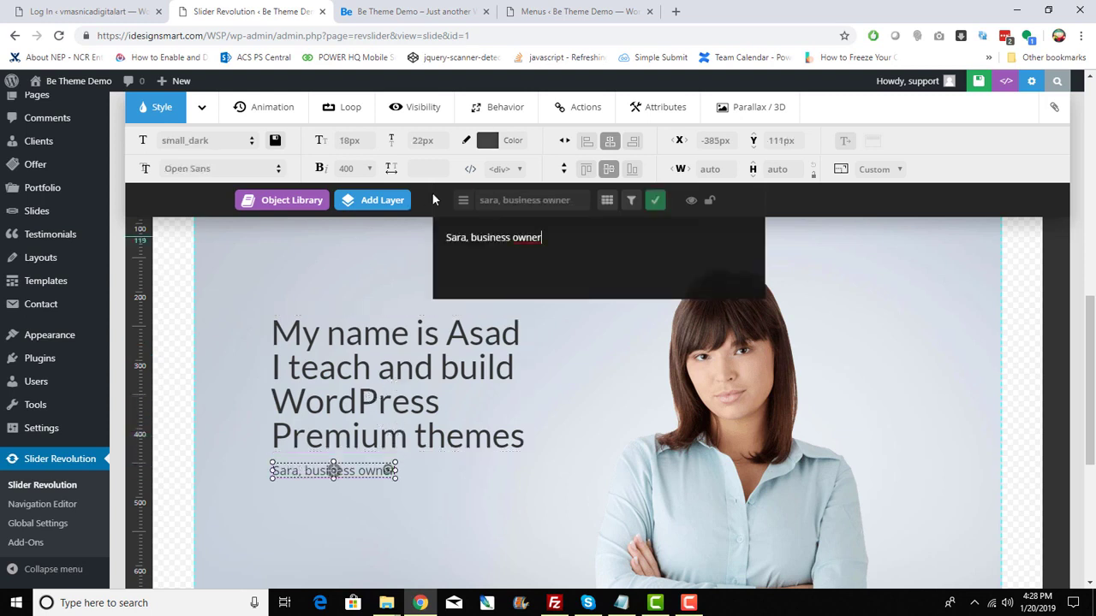
left_click_drag(467, 237, 430, 233)
type("Asad")
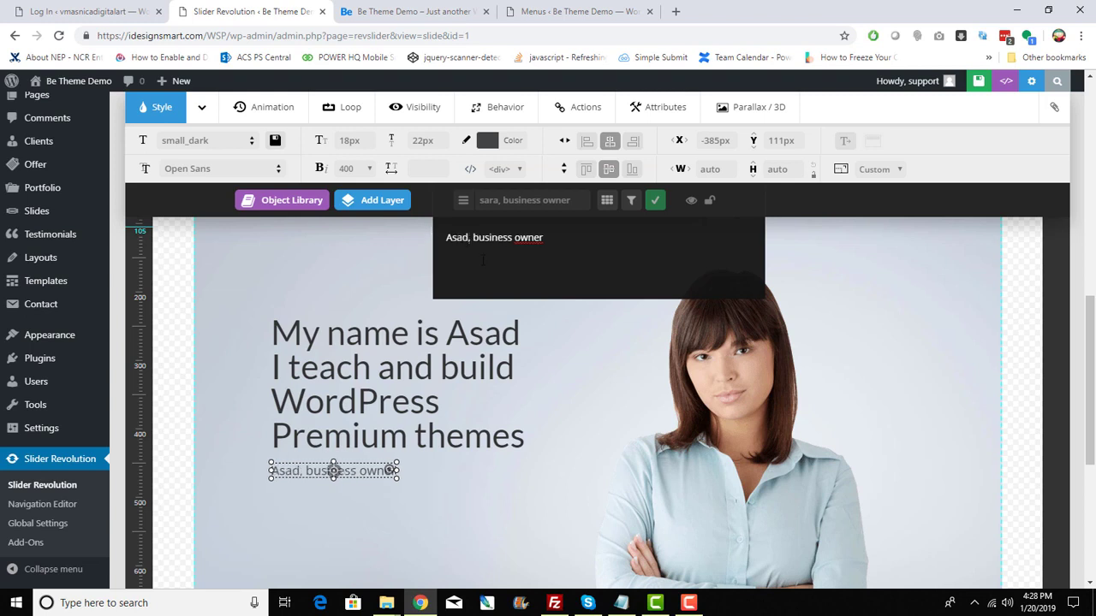
left_click_drag(514, 237, 479, 237)
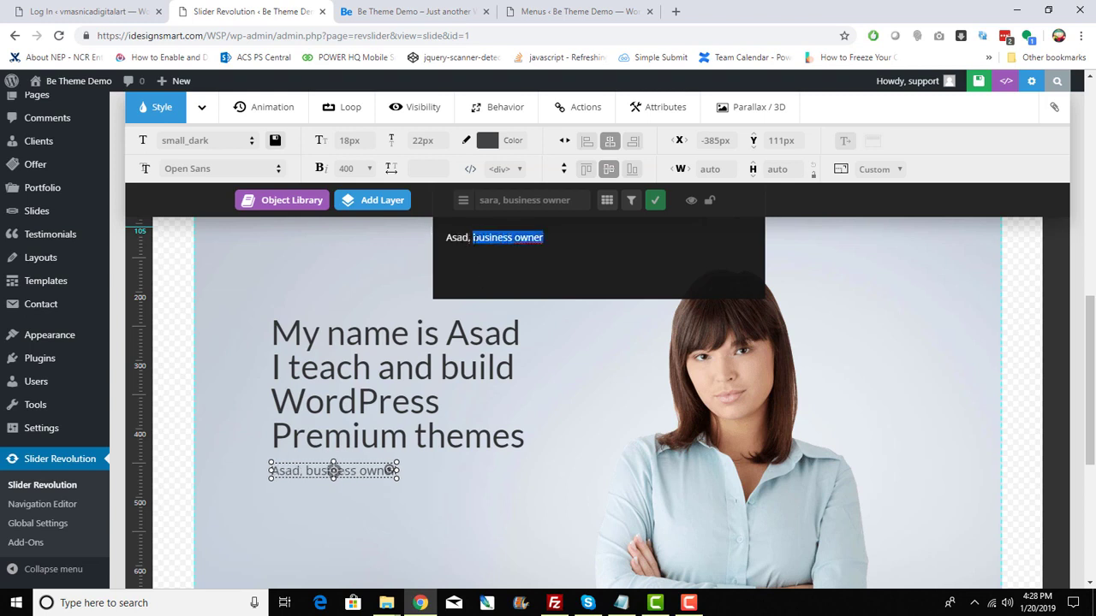
type("idesi")
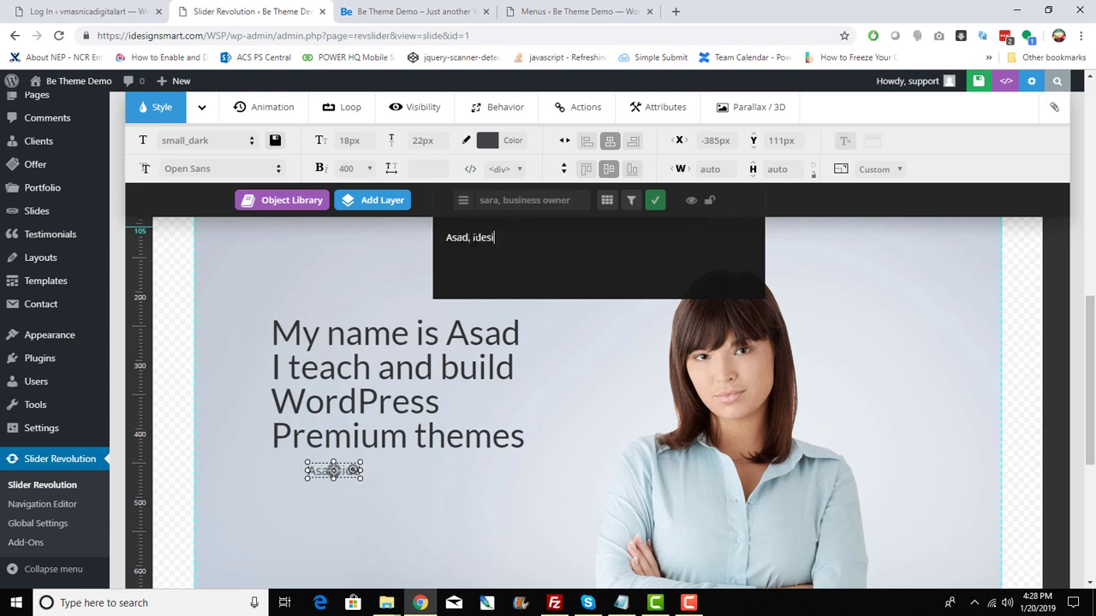
type("gnsmart.")
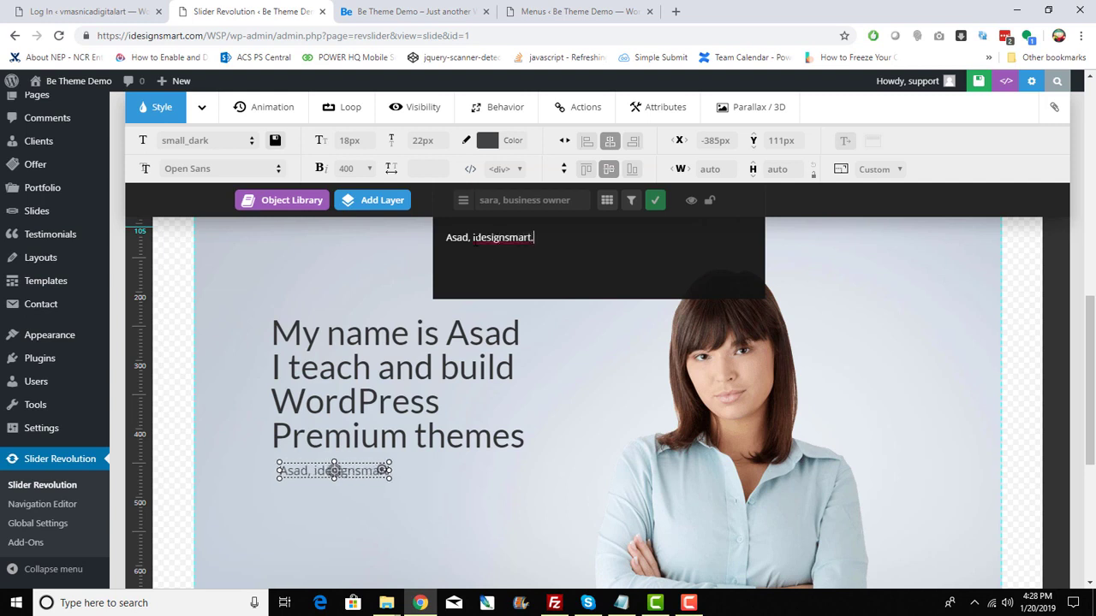
type("com")
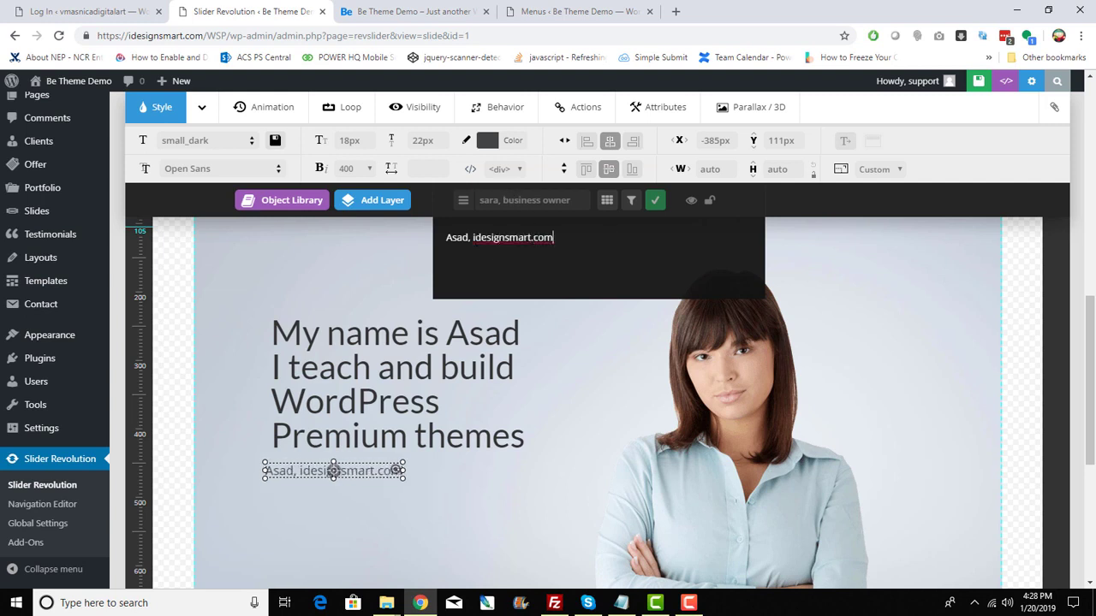
left_click(654, 202)
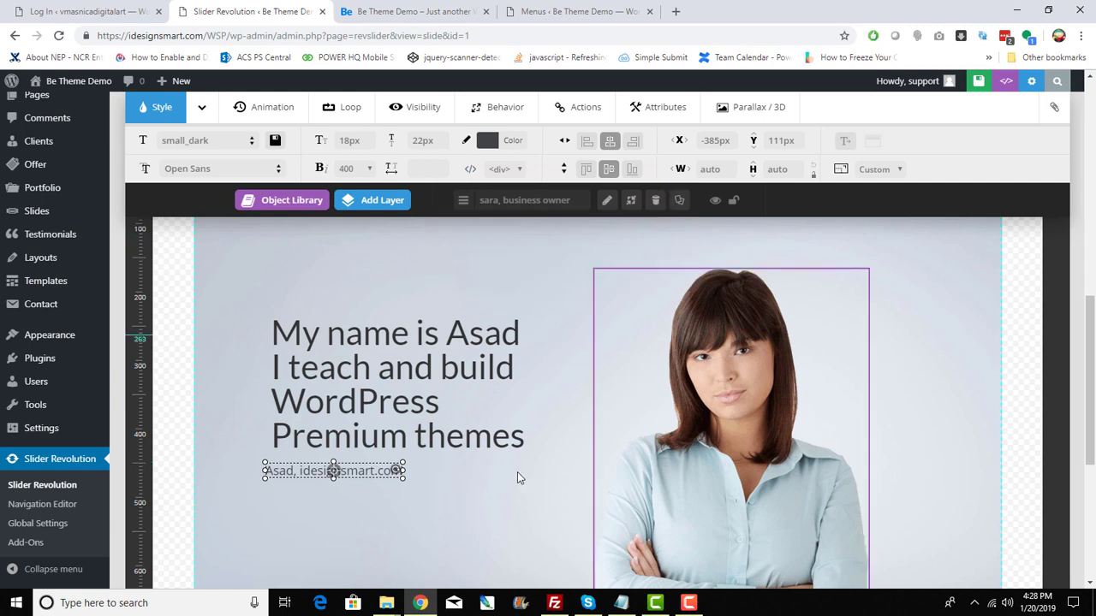
left_click_drag(293, 467, 301, 469)
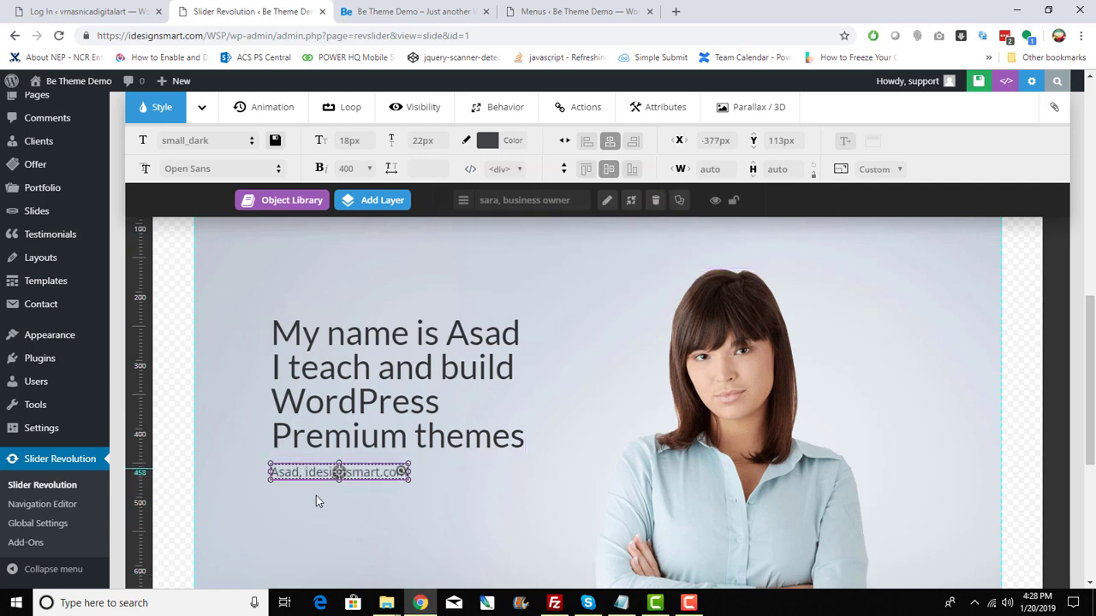
left_click(313, 514)
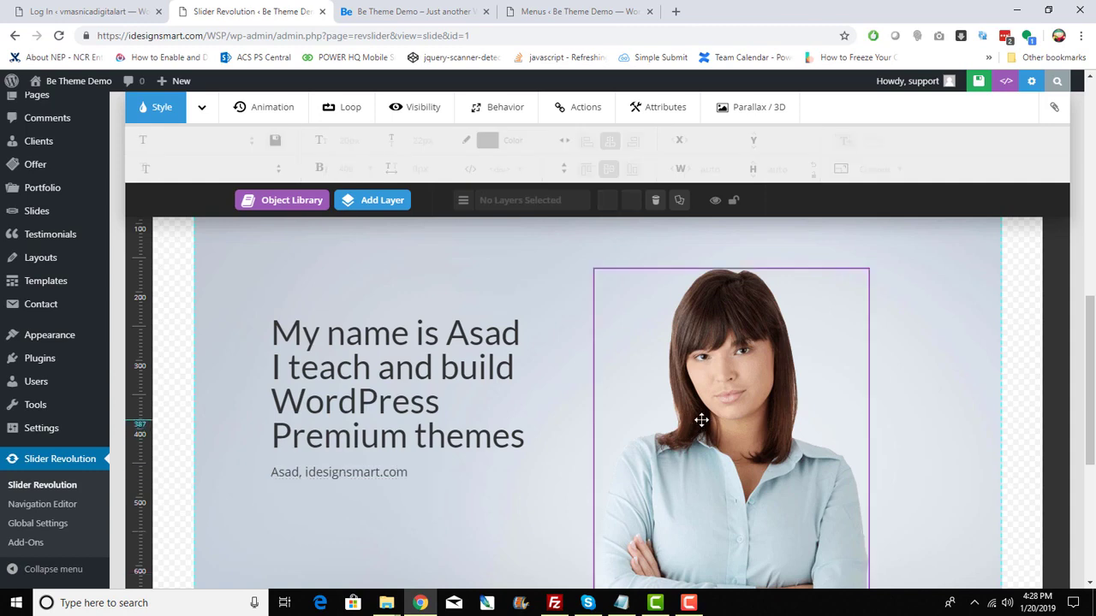
Disable the #2 Man slide in the Home Business slider and save the slide
scroll(703, 417, "down", 5)
scroll(706, 410, "up", 8)
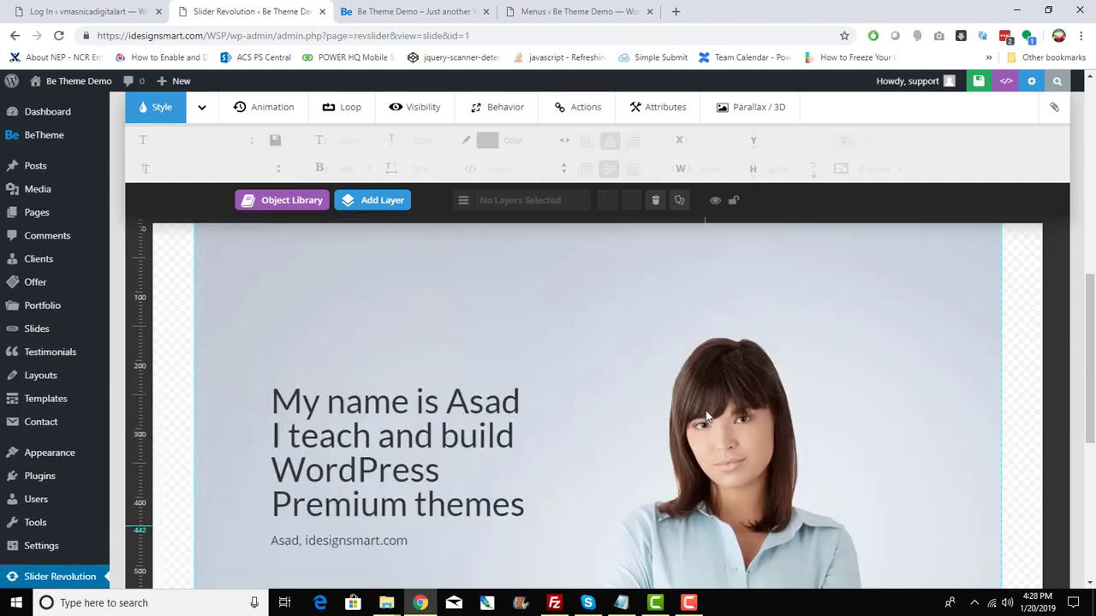
scroll(705, 410, "up", 5)
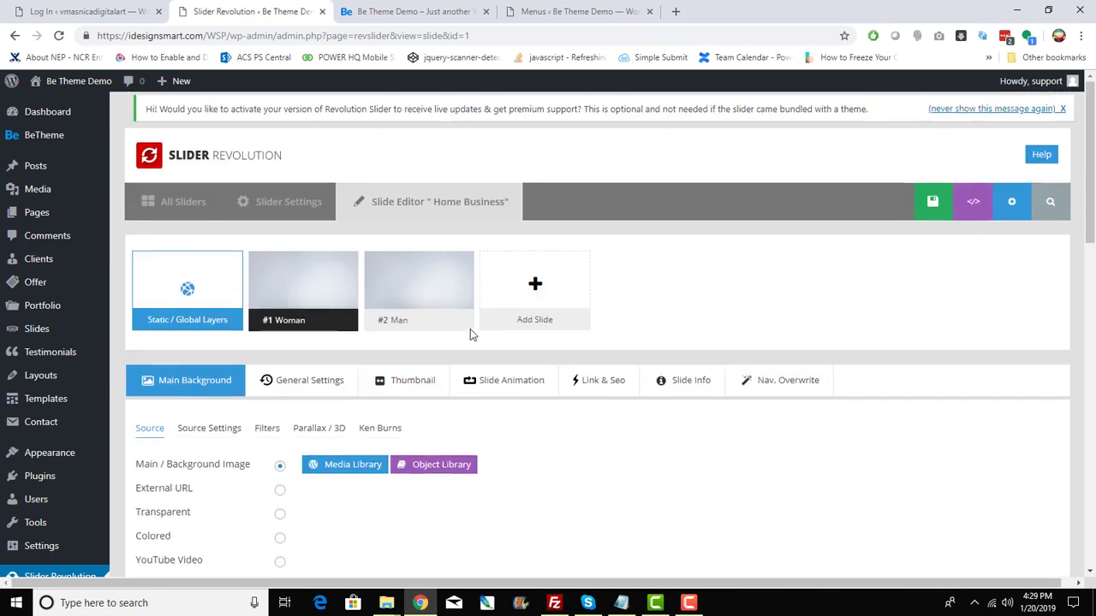
mouse_move(417, 289)
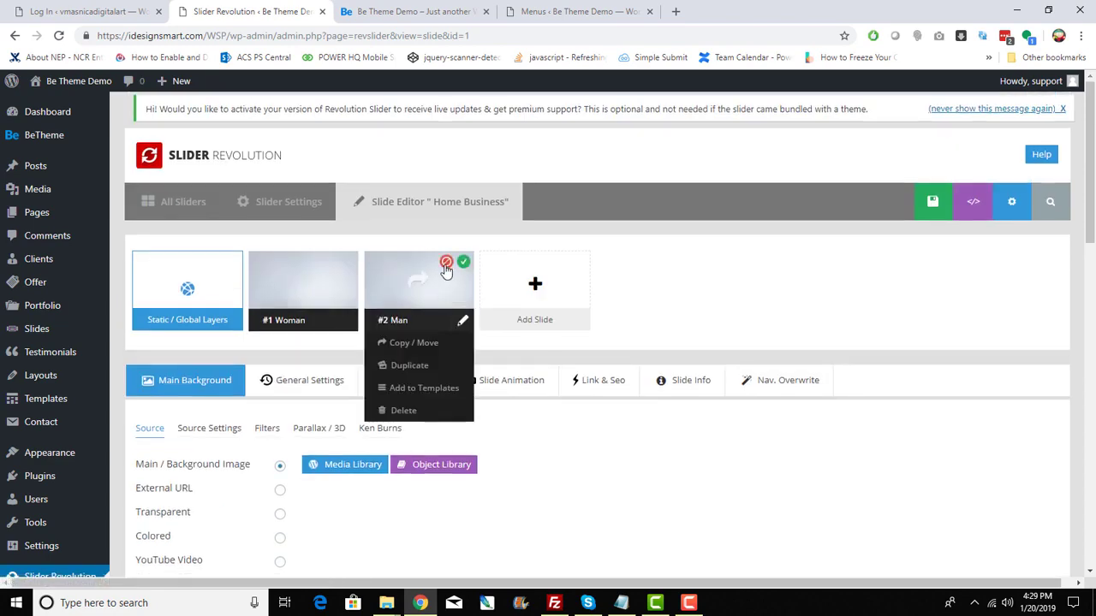
left_click(446, 263)
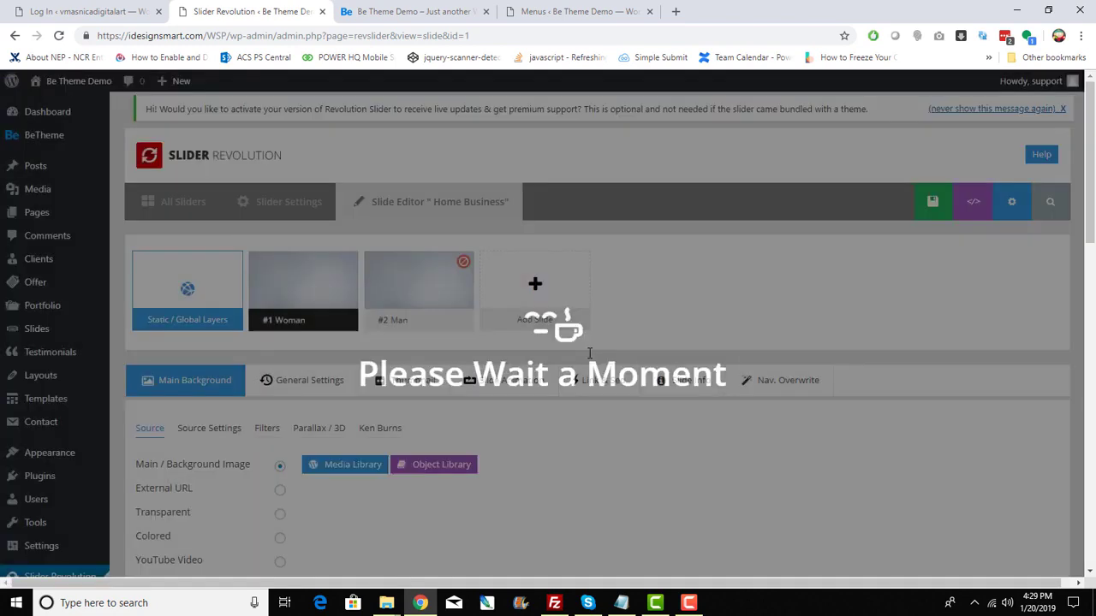
scroll(589, 352, "down", 7)
scroll(588, 358, "down", 5)
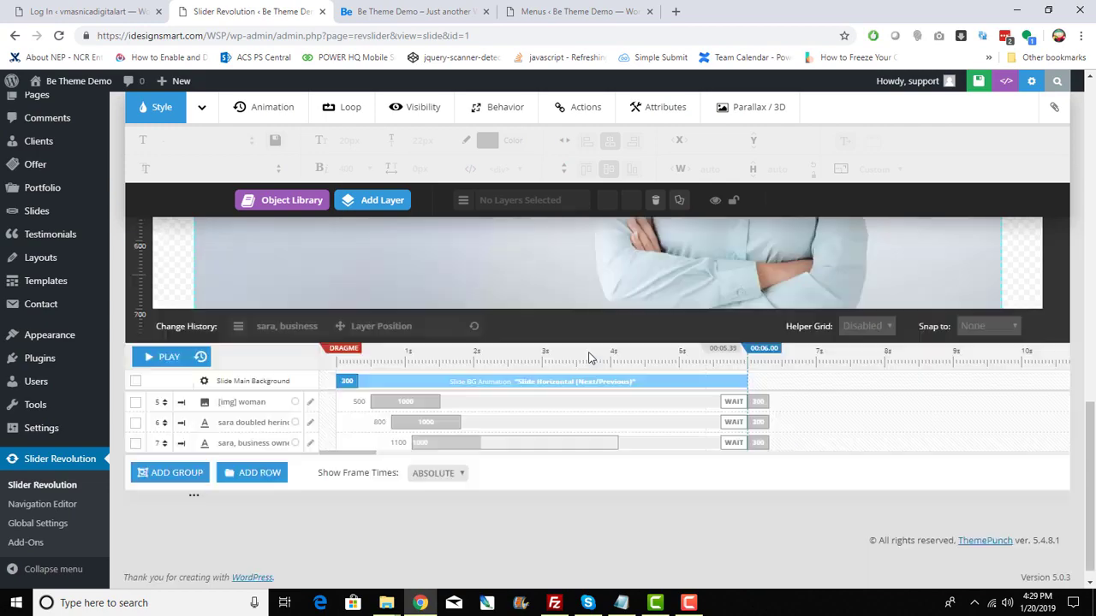
scroll(588, 358, "up", 8)
scroll(588, 357, "up", 6)
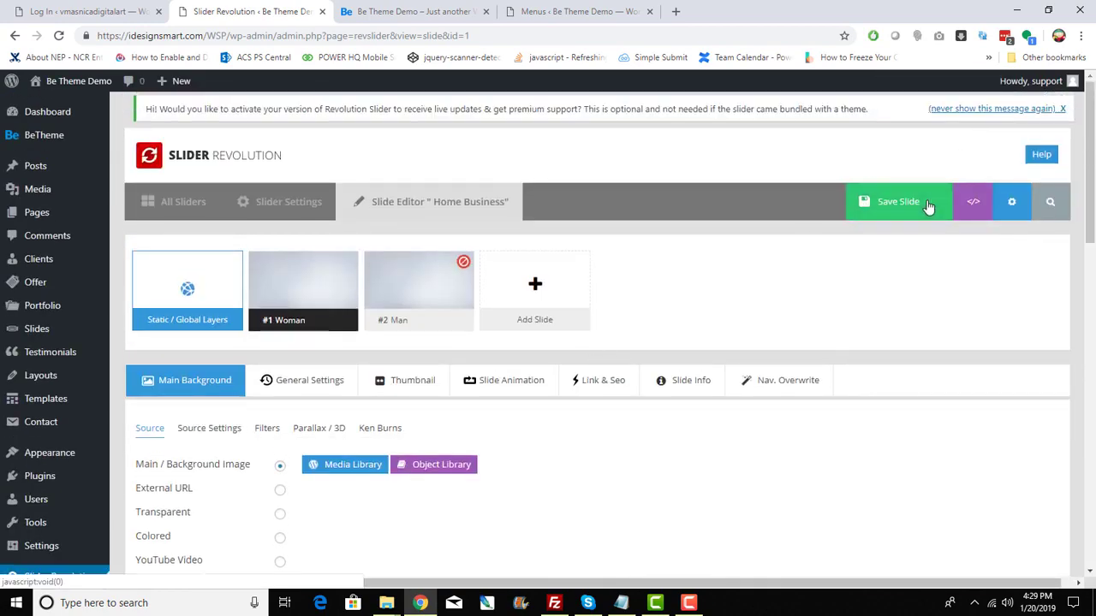
left_click(928, 206)
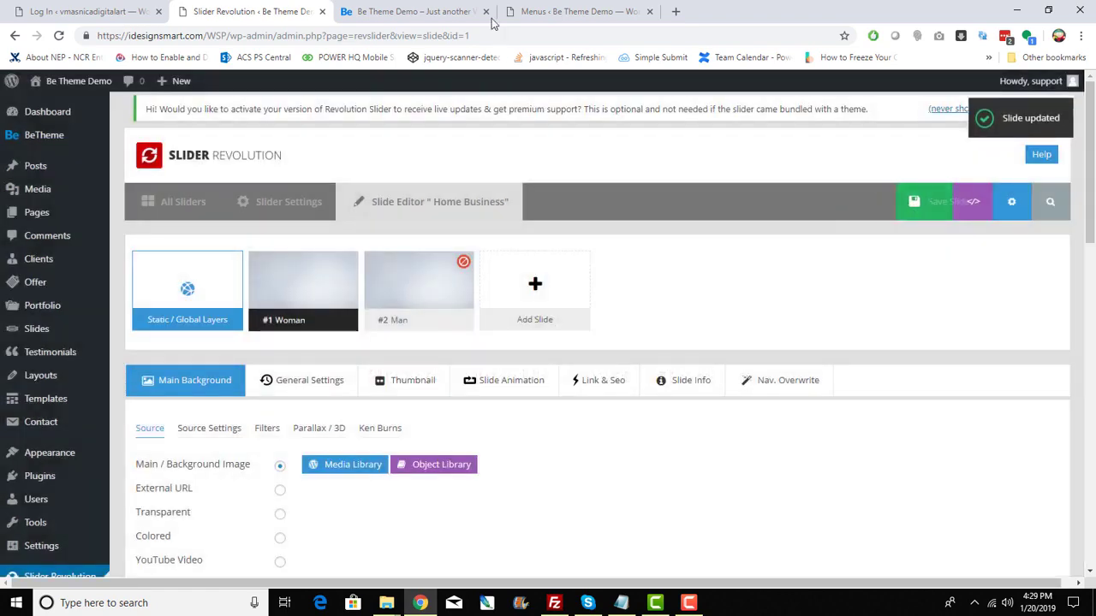
left_click(432, 10)
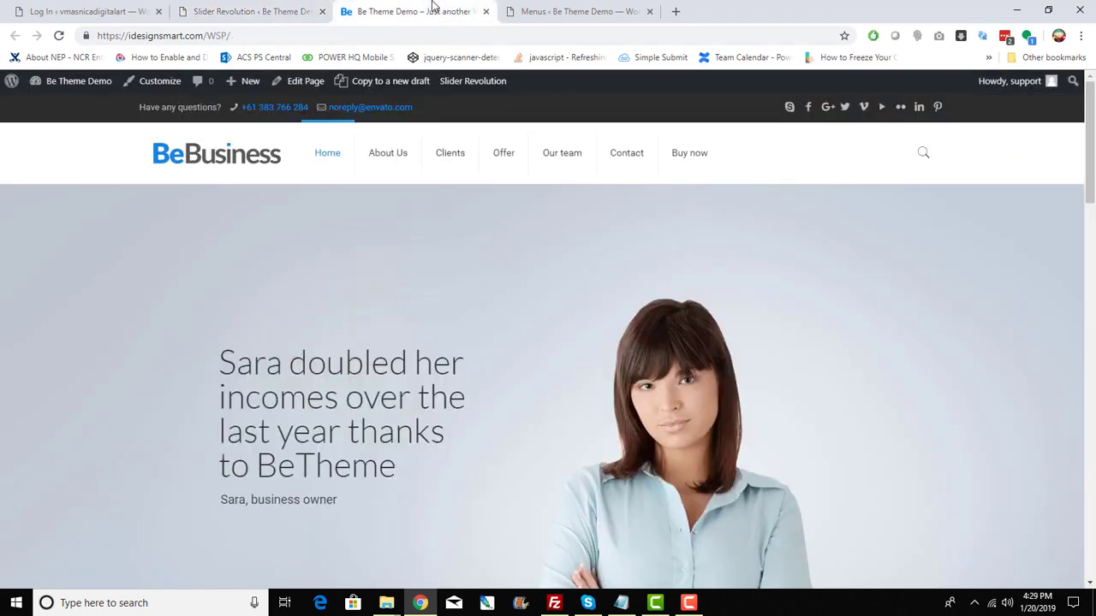
Reload the live homepage to see the 'WordPress Premium themes' headline, then return to the slide editor
left_click(60, 37)
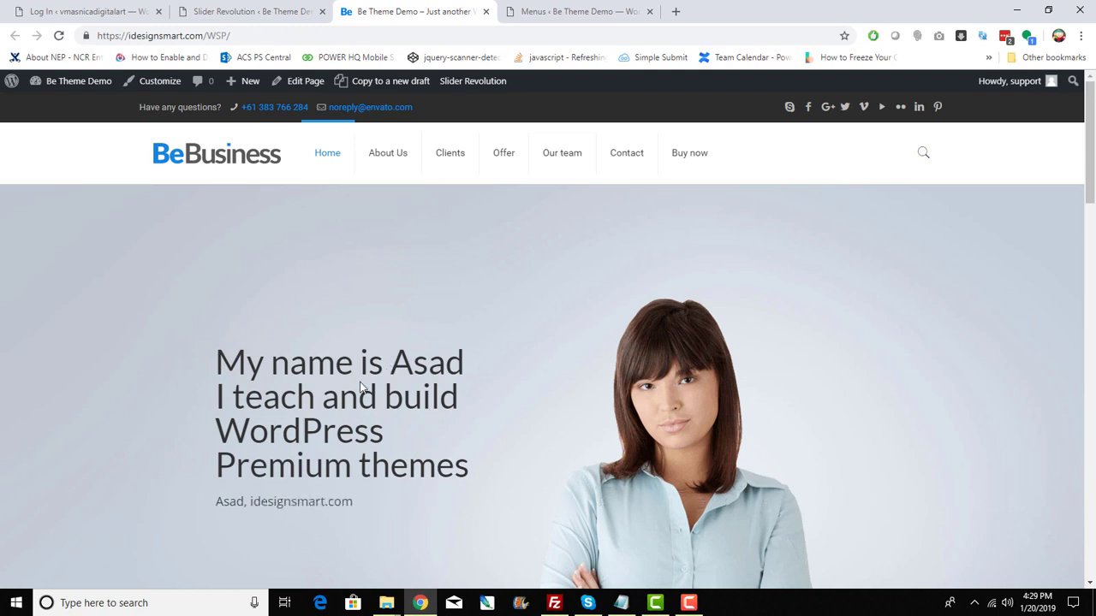
left_click(240, 10)
scroll(439, 320, "down", 8)
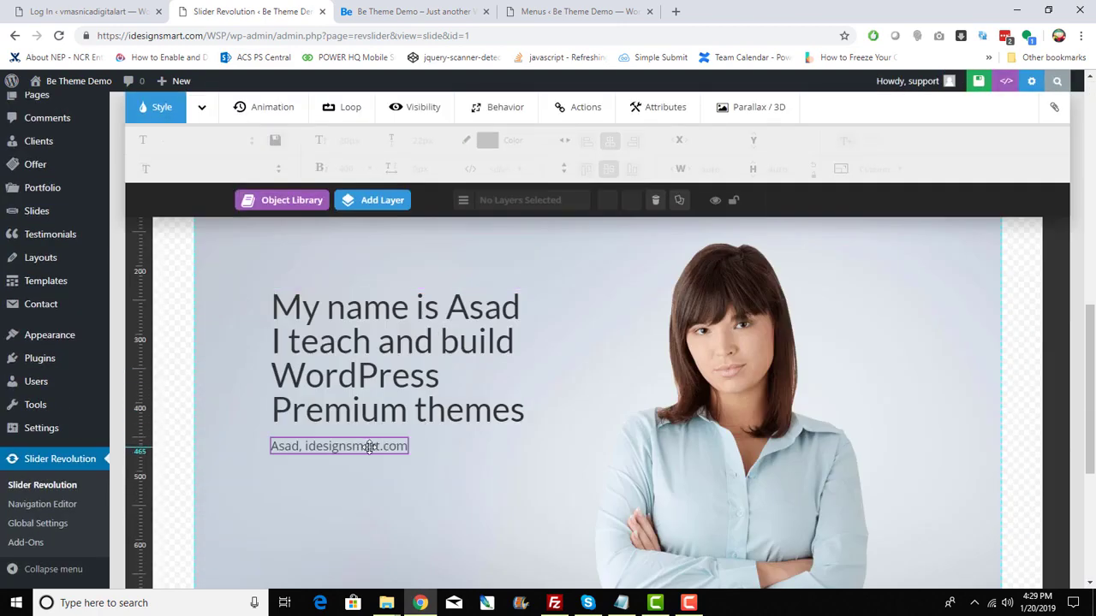
Show the caption layer's animation: Char Based split, Long-From-Right, 1000 ms
left_click(370, 447)
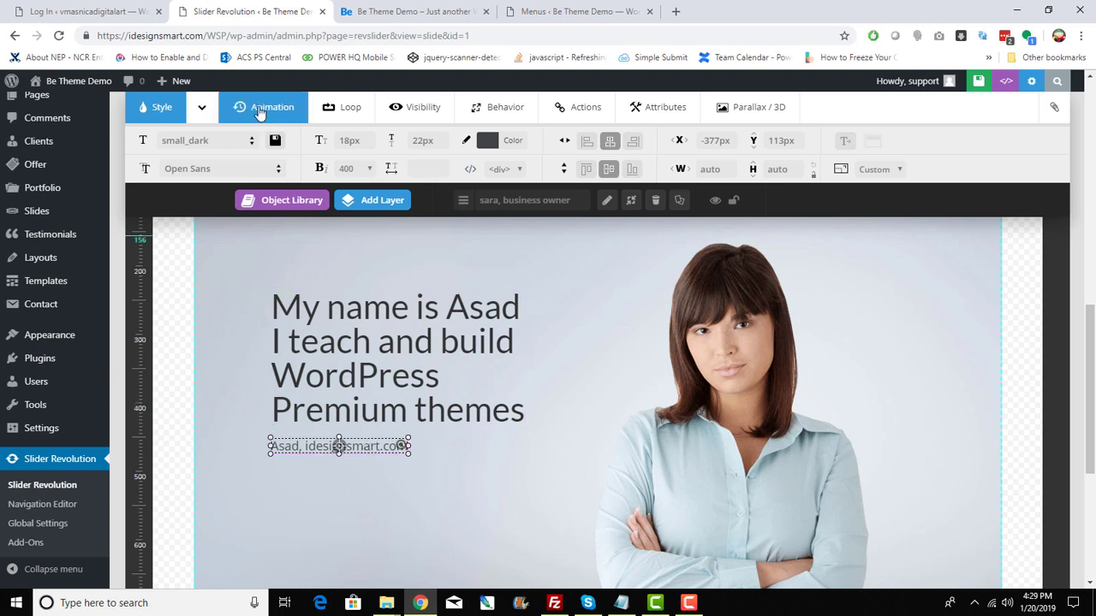
left_click(260, 110)
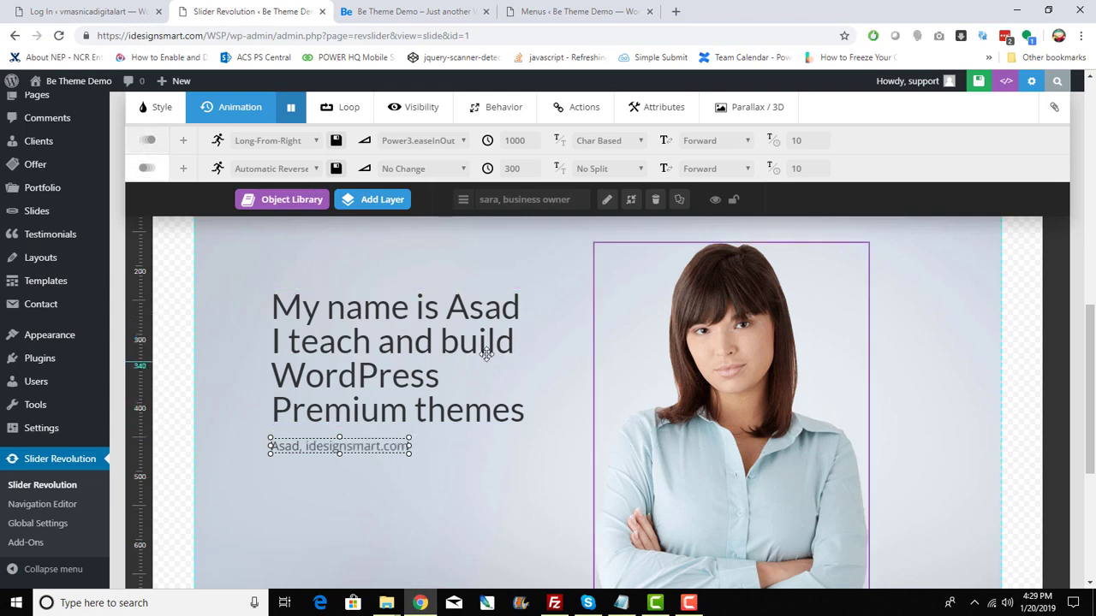
scroll(553, 424, "down", 3)
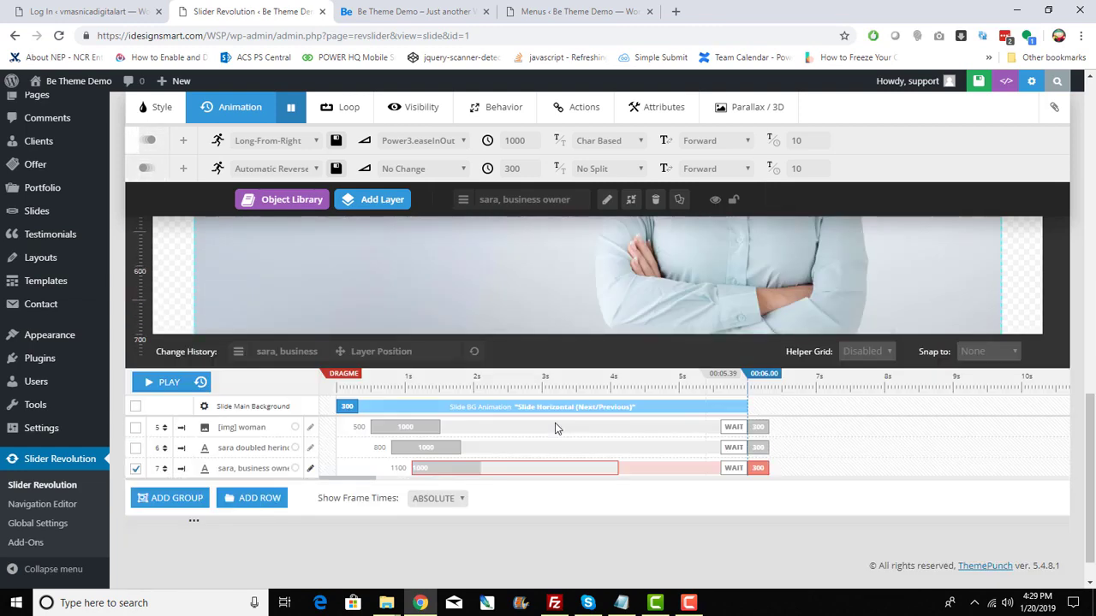
scroll(554, 428, "up", 3)
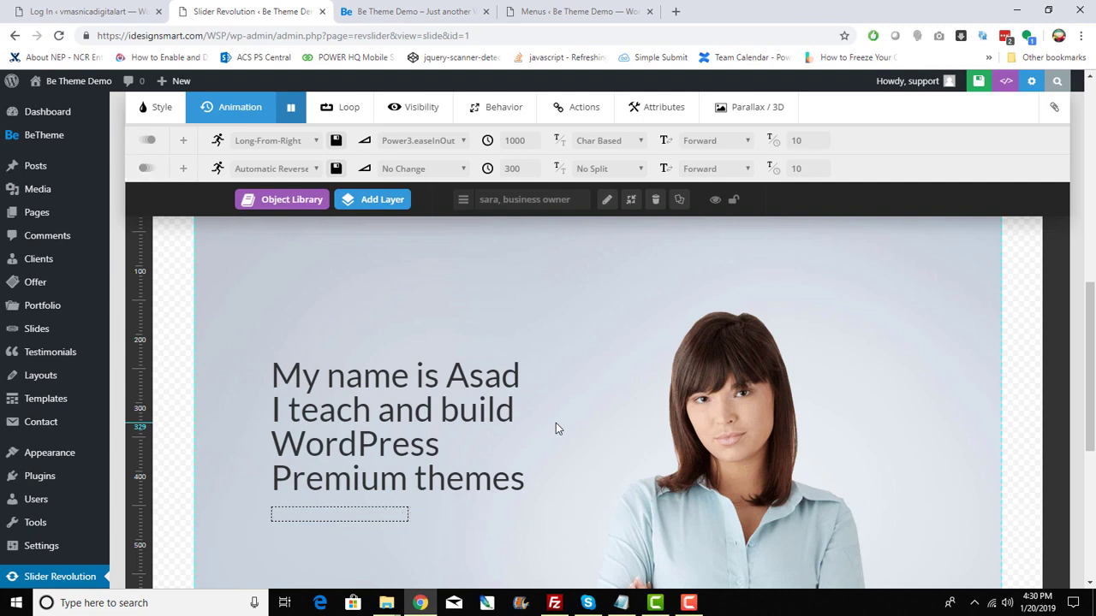
Switch to the live BeBusiness homepage tab and scroll through its sections
left_click(411, 9)
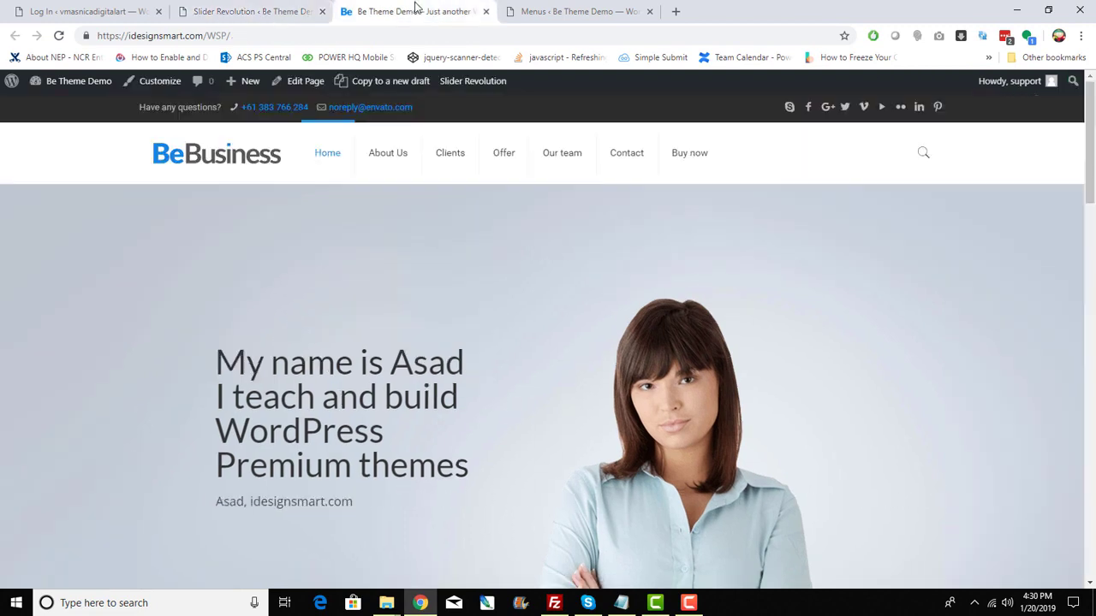
scroll(611, 368, "down", 3)
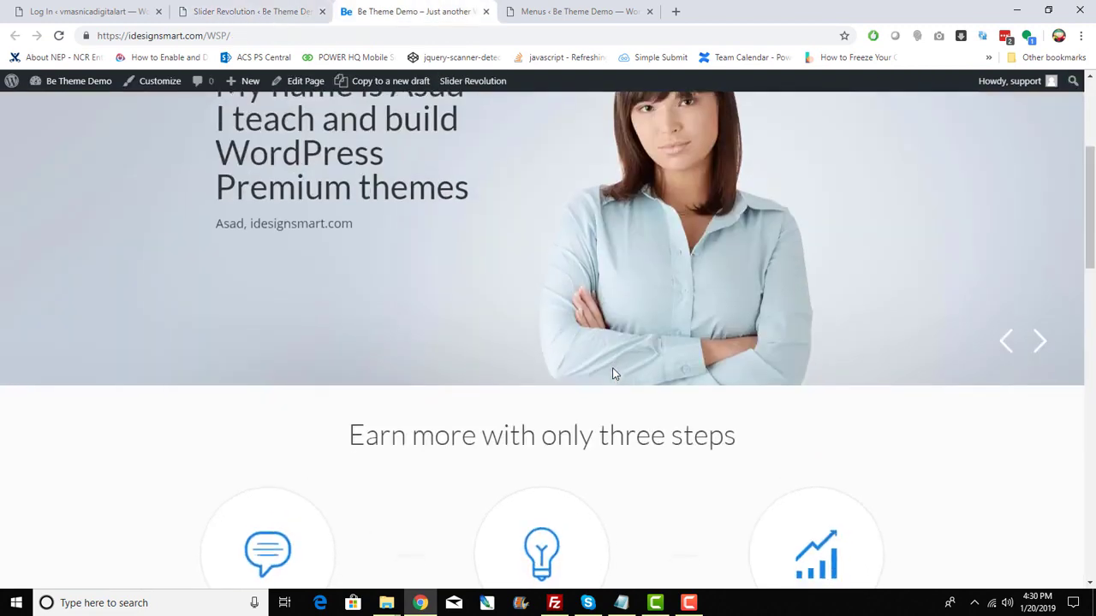
scroll(613, 373, "down", 7)
scroll(614, 370, "up", 5)
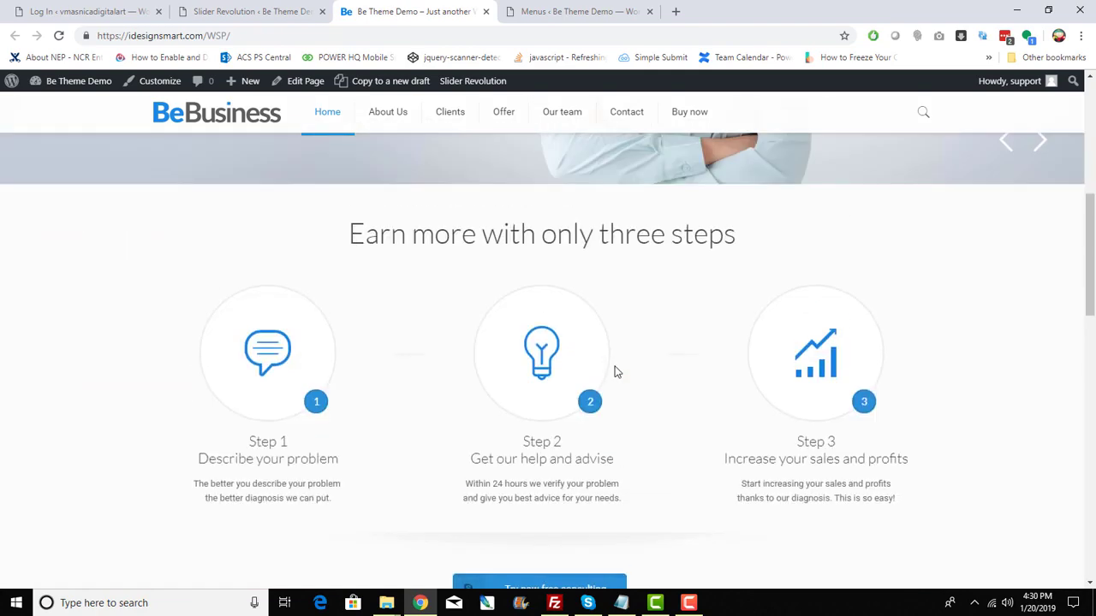
scroll(614, 371, "down", 10)
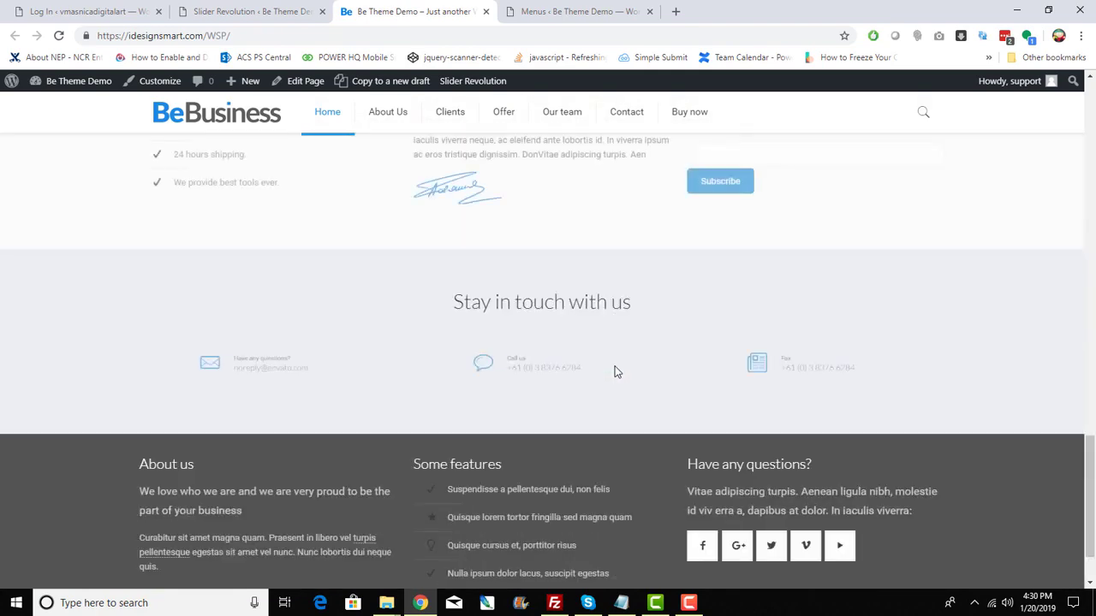
scroll(613, 372, "up", 10)
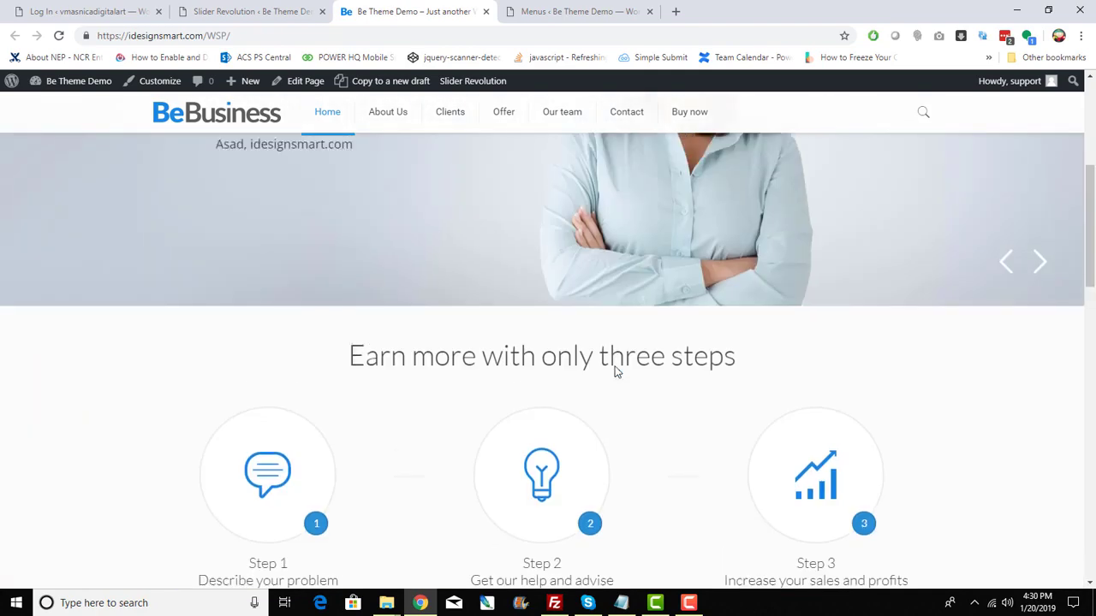
scroll(614, 371, "up", 2)
scroll(613, 371, "down", 4)
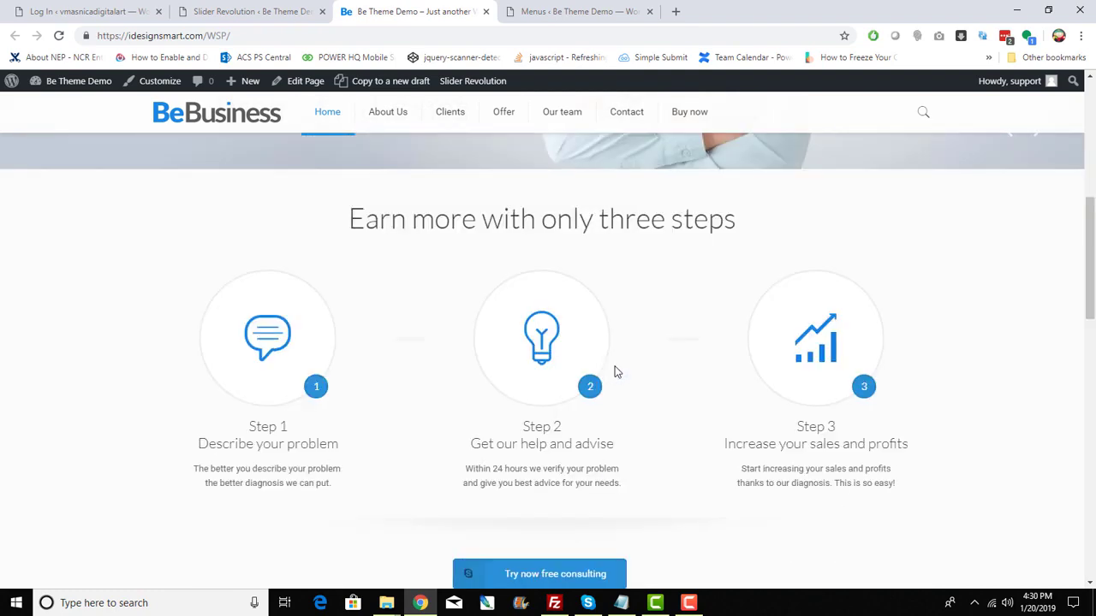
Finish reviewing the homepage, then open it in the page editor via Edit Page
scroll(614, 372, "up", 5)
scroll(614, 371, "down", 5)
scroll(615, 370, "down", 2)
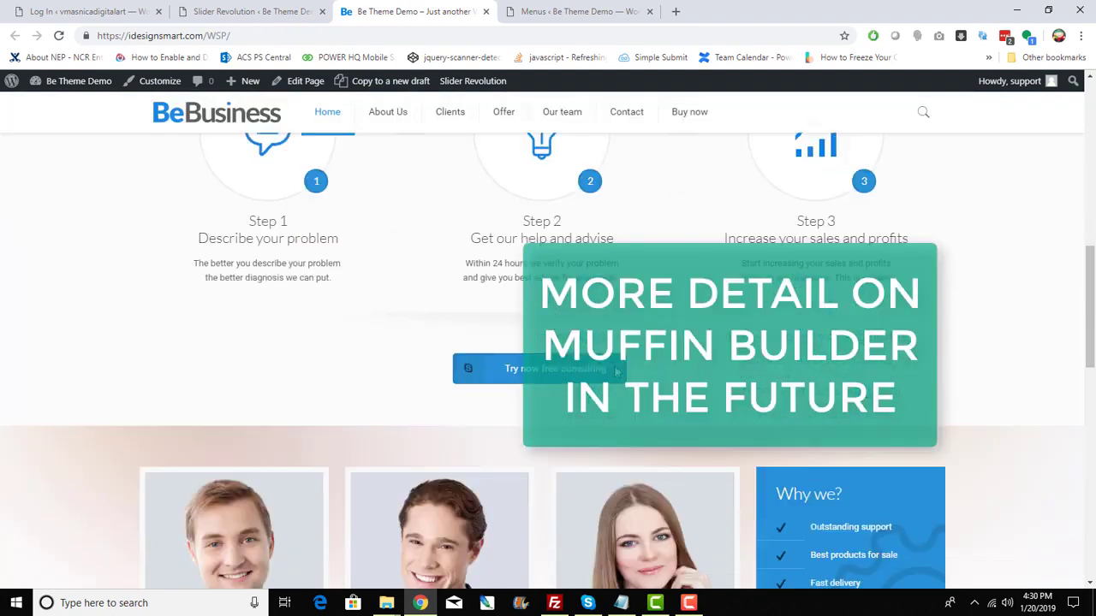
scroll(616, 370, "up", 3)
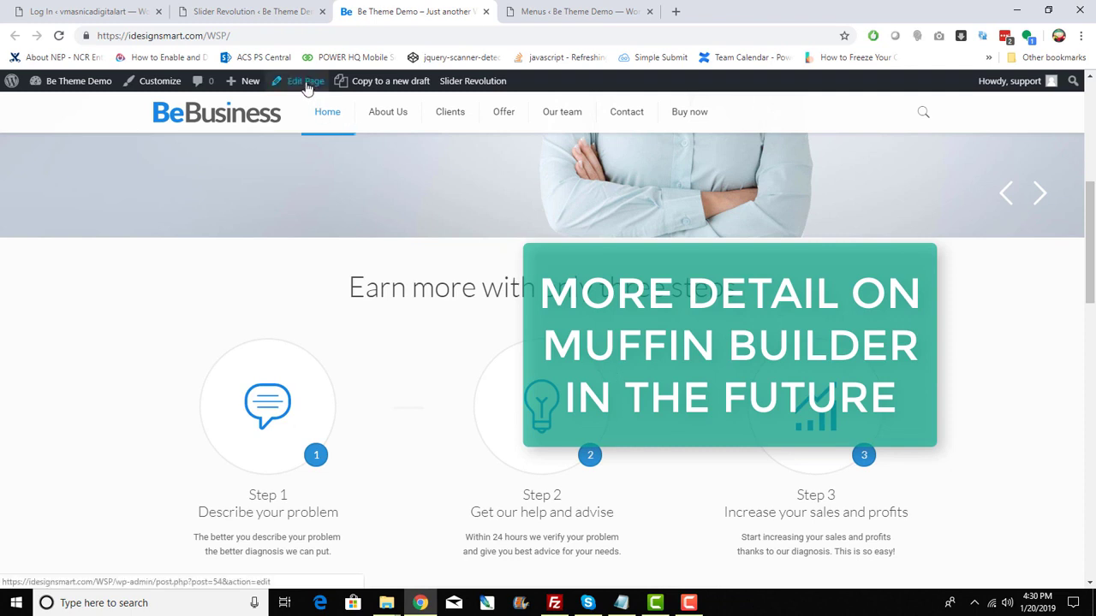
right_click(308, 85)
left_click(290, 87)
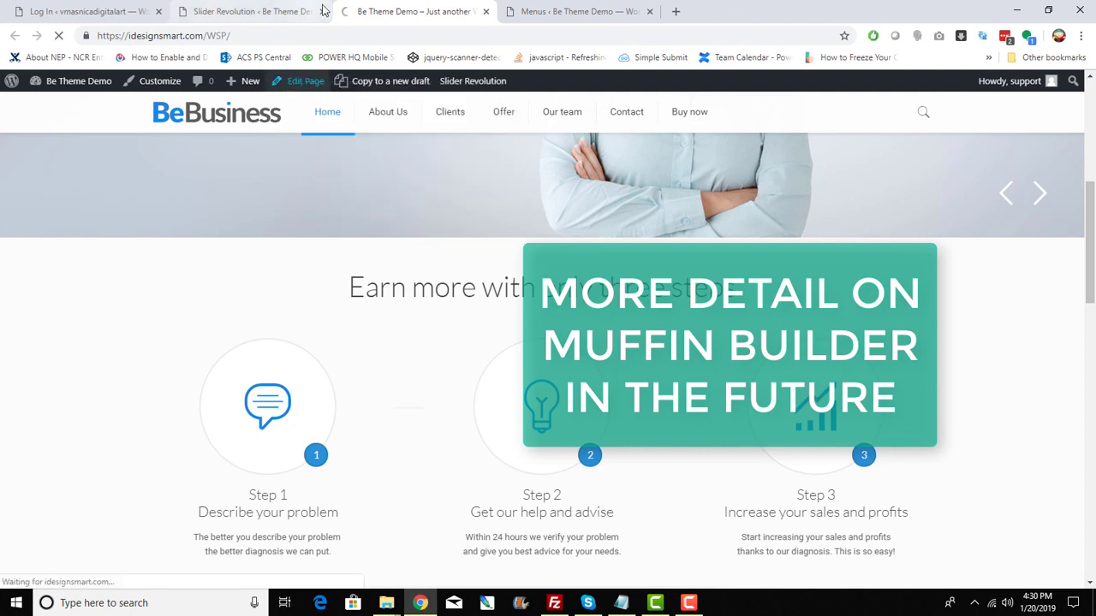
Close the Slider Revolution and Menus tabs, dismiss the welcome tip, and scroll to the Fancy Heading and How It Works sections
left_click(323, 12)
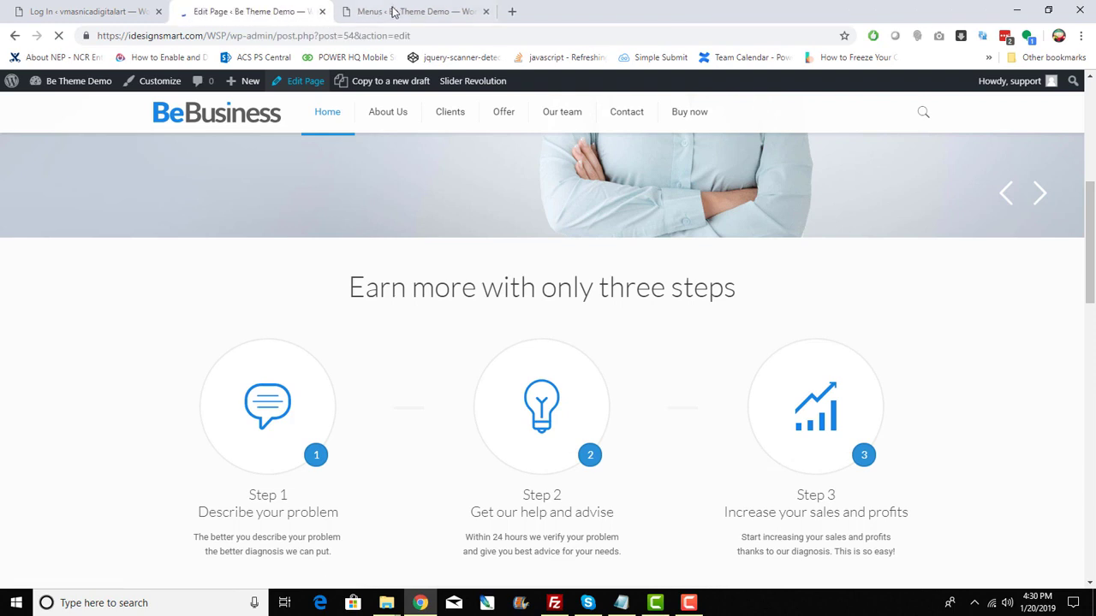
left_click(484, 11)
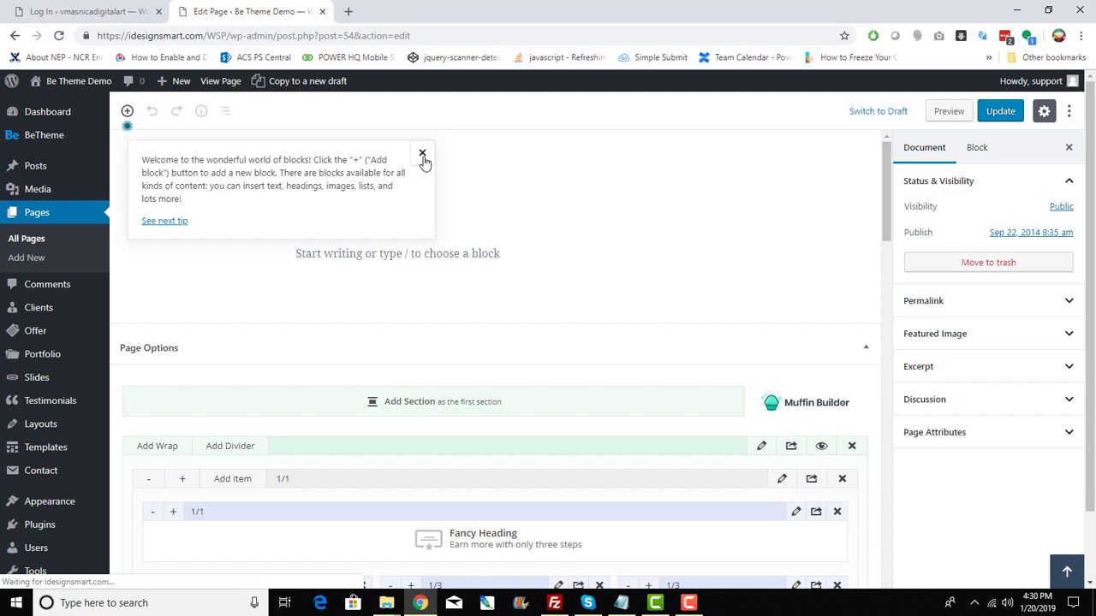
left_click(422, 155)
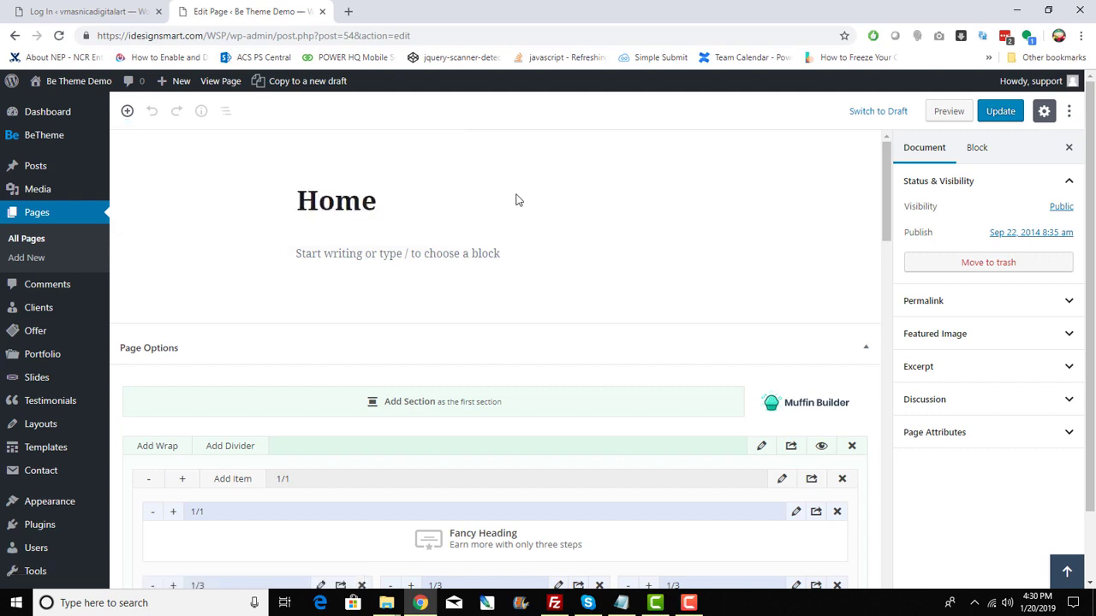
scroll(701, 301, "down", 3)
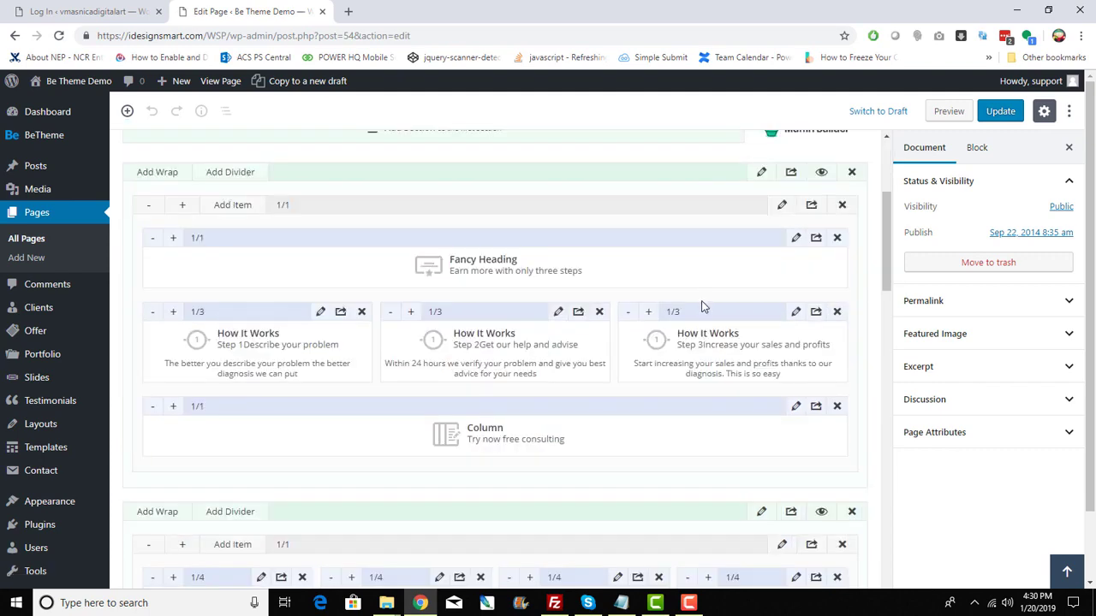
scroll(701, 306, "up", 3)
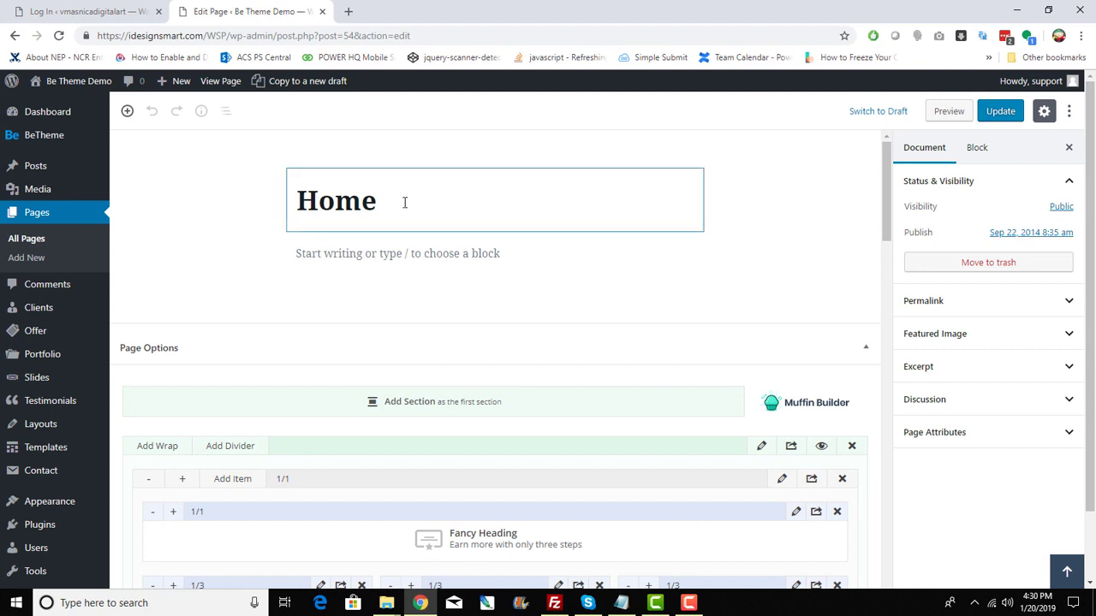
scroll(581, 291, "down", 2)
scroll(583, 293, "down", 1)
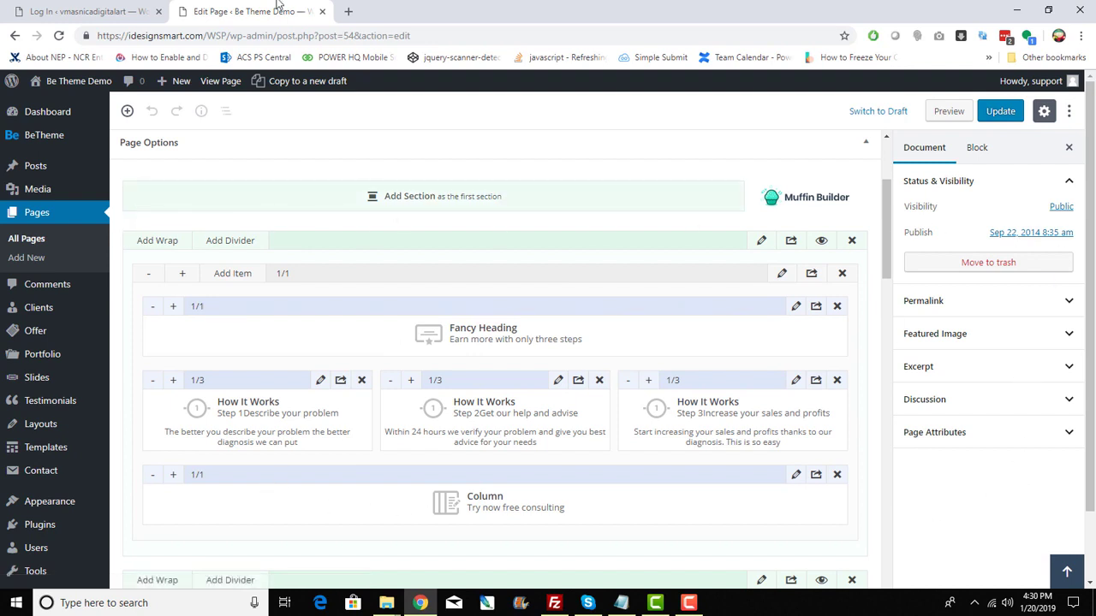
Open the live homepage in a new tab and scroll through its sections
right_click(220, 82)
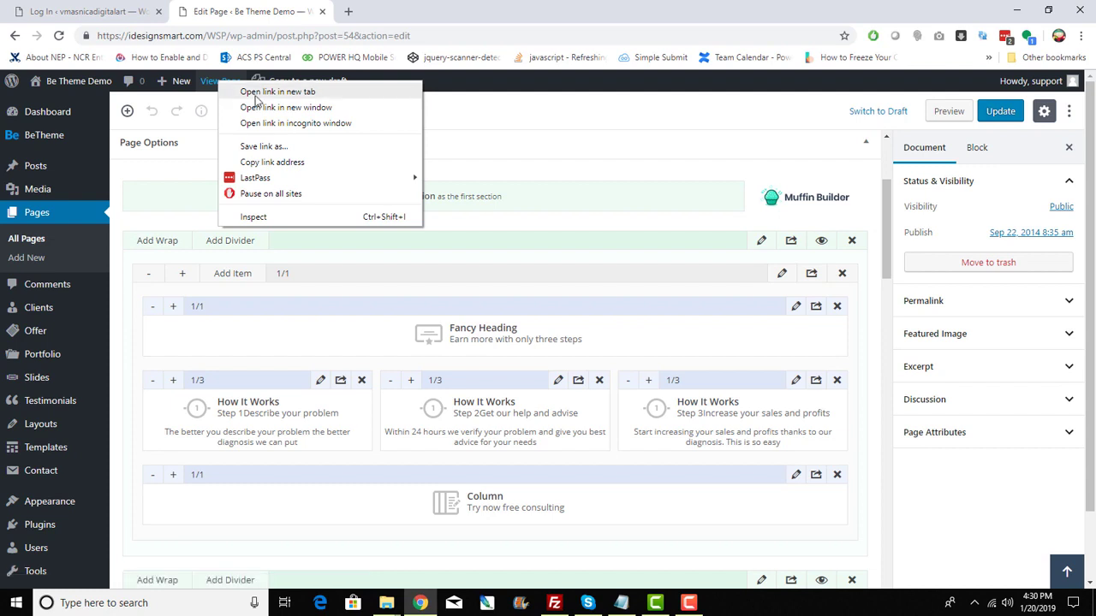
left_click(254, 94)
left_click(380, 10)
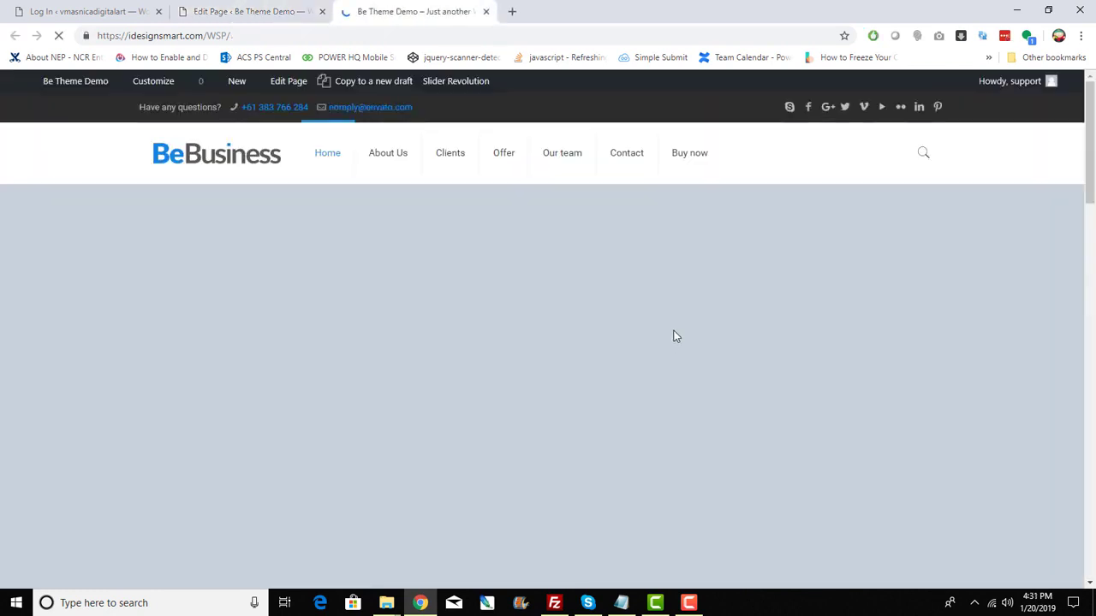
scroll(673, 334, "down", 5)
scroll(673, 335, "up", 2)
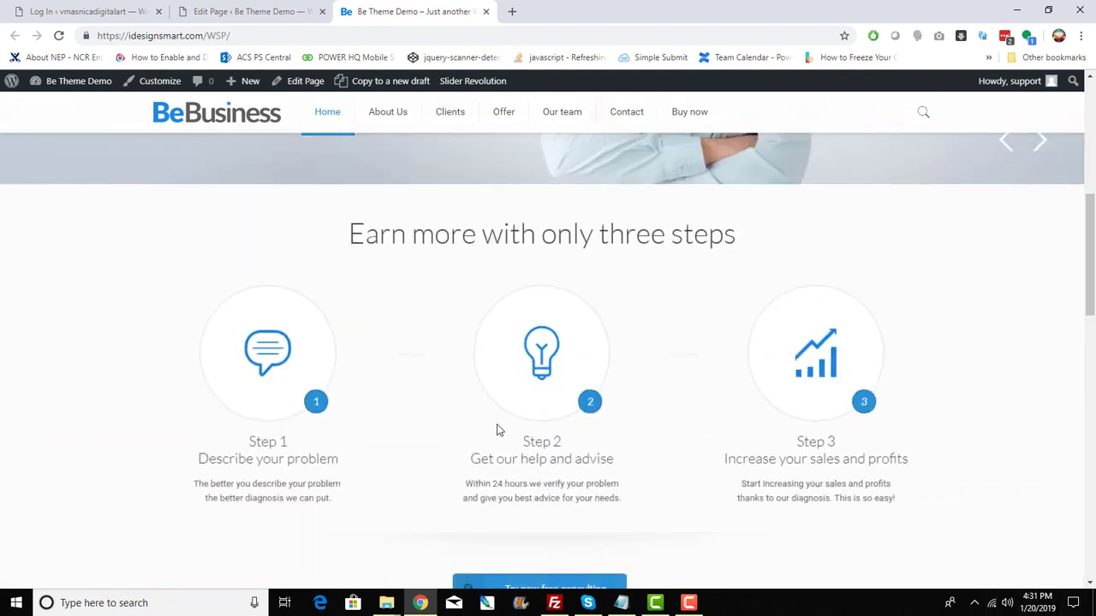
scroll(499, 430, "down", 1)
scroll(496, 428, "down", 5)
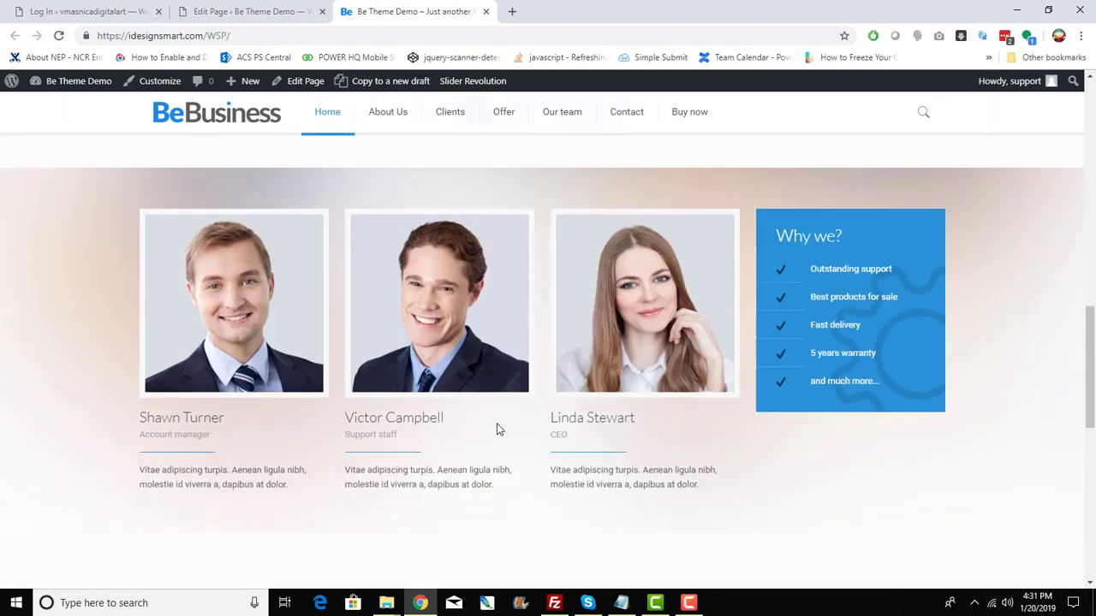
scroll(829, 283, "up", 3)
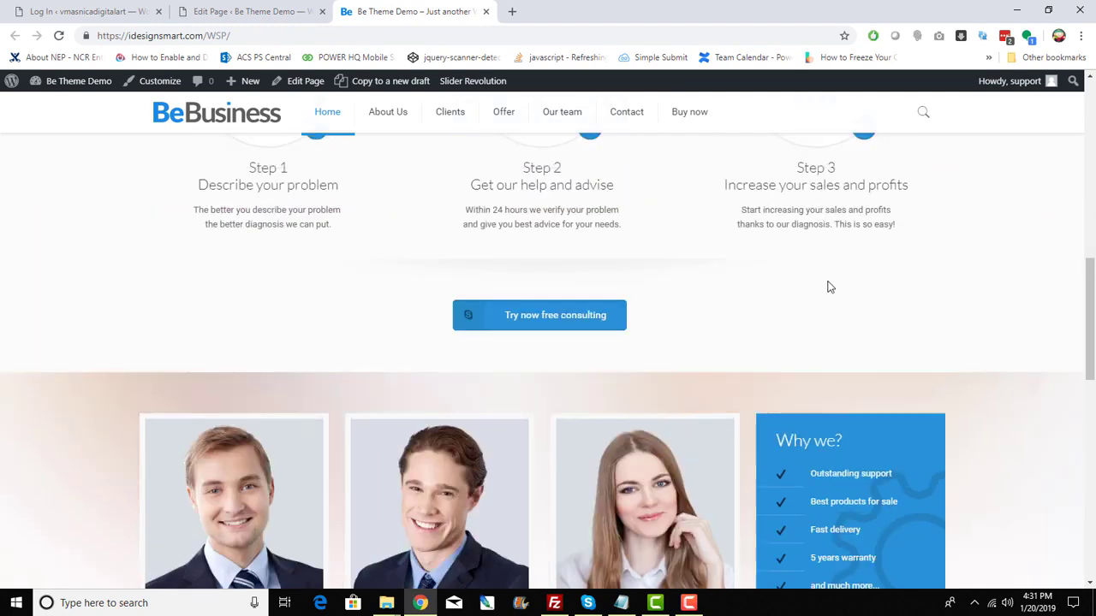
scroll(827, 282, "down", 3)
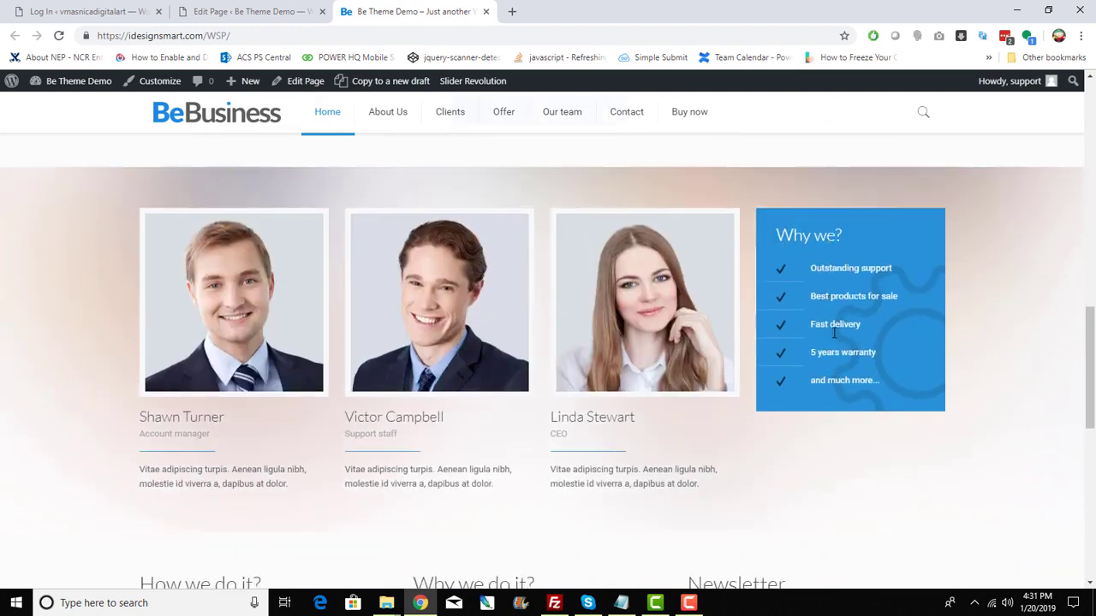
scroll(854, 318, "down", 4)
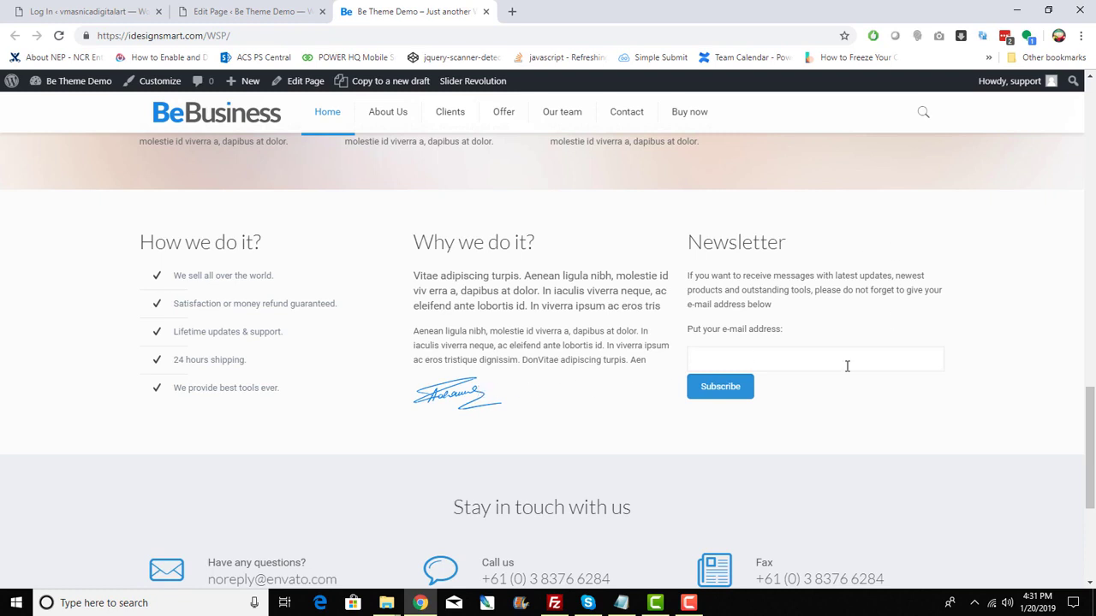
Return to the Muffin Builder editor and try moving the 'Earn more with only three steps' Fancy Heading
left_click(224, 9)
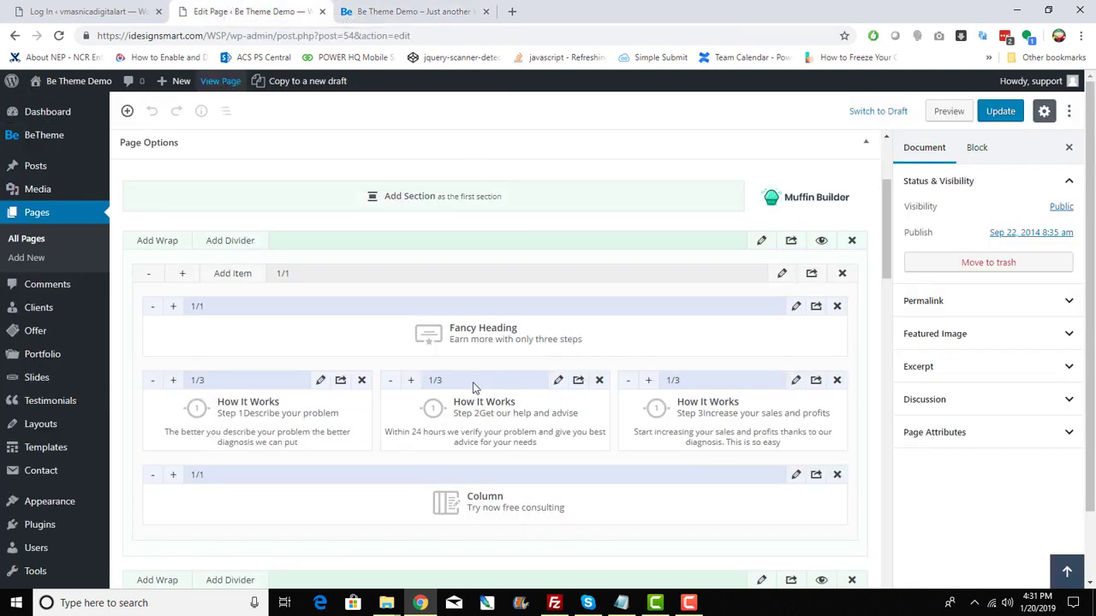
left_click(398, 11)
scroll(535, 330, "up", 10)
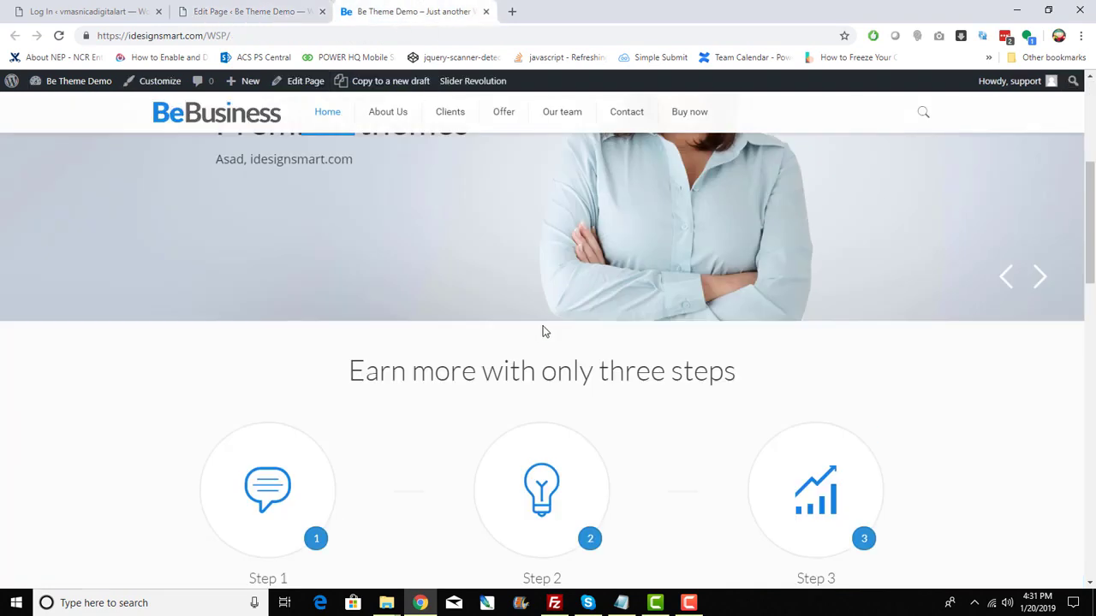
left_click(231, 15)
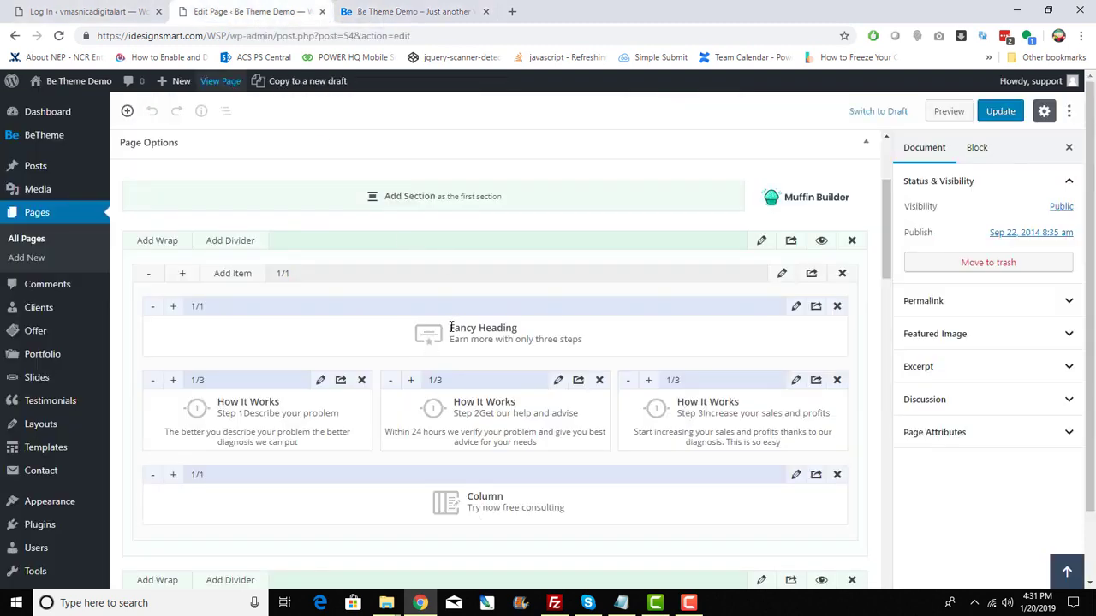
mouse_move(587, 339)
left_mouse_down()
mouse_move(616, 337)
mouse_move(591, 339)
left_mouse_up()
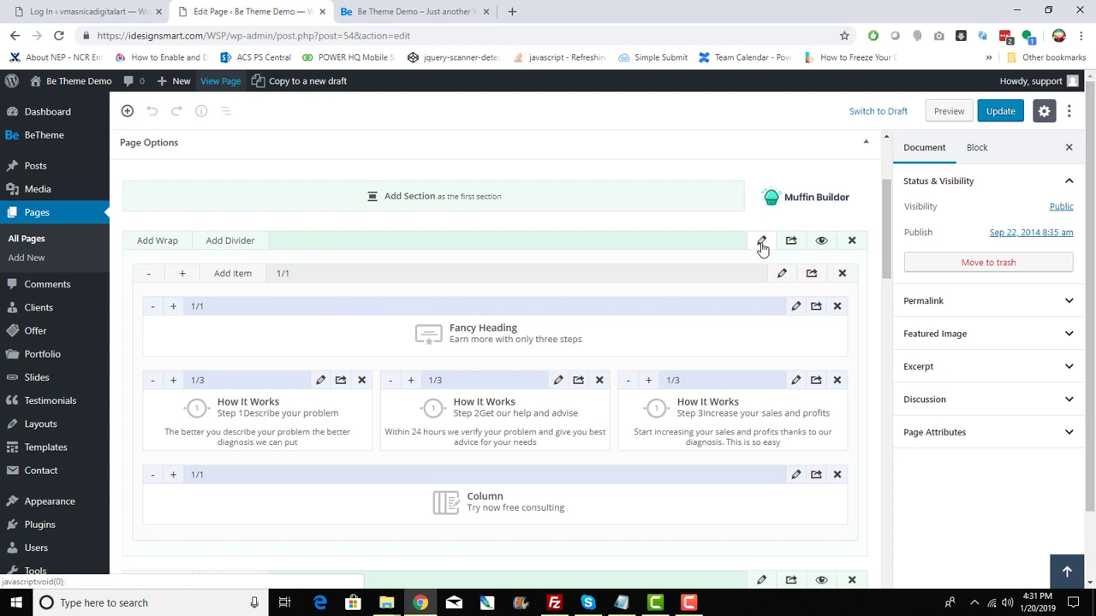
left_click(761, 244)
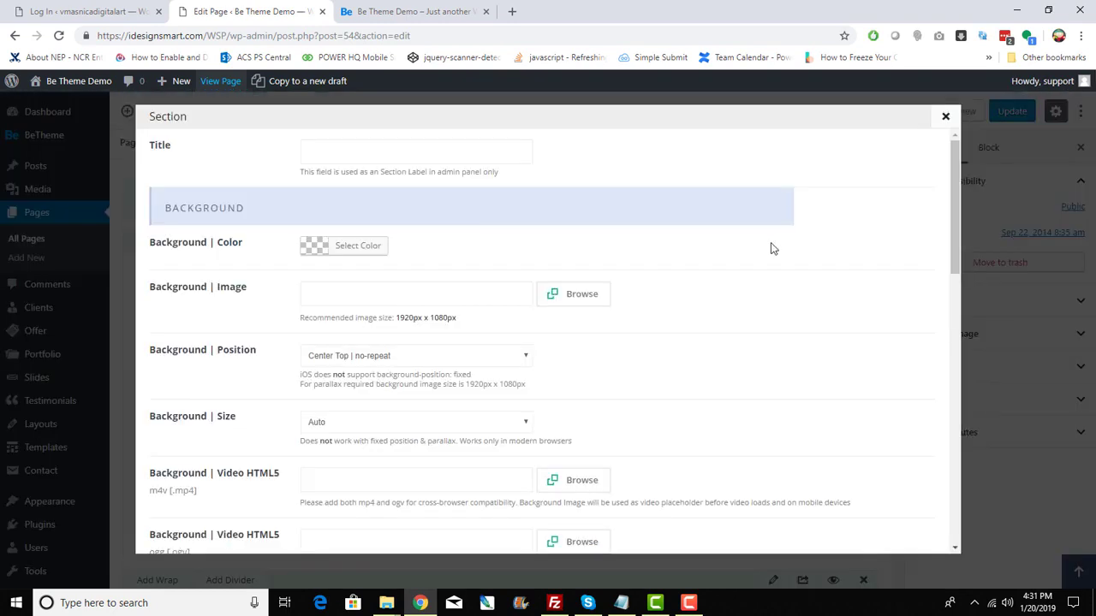
scroll(586, 355, "down", 3)
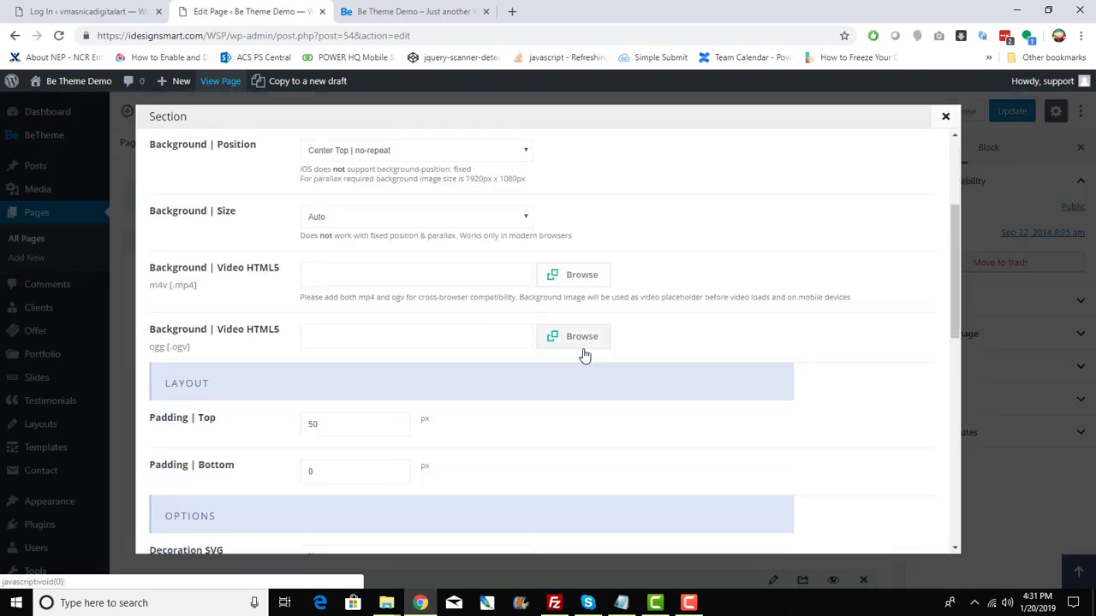
scroll(586, 355, "down", 4)
scroll(586, 355, "up", 3)
scroll(583, 351, "up", 1)
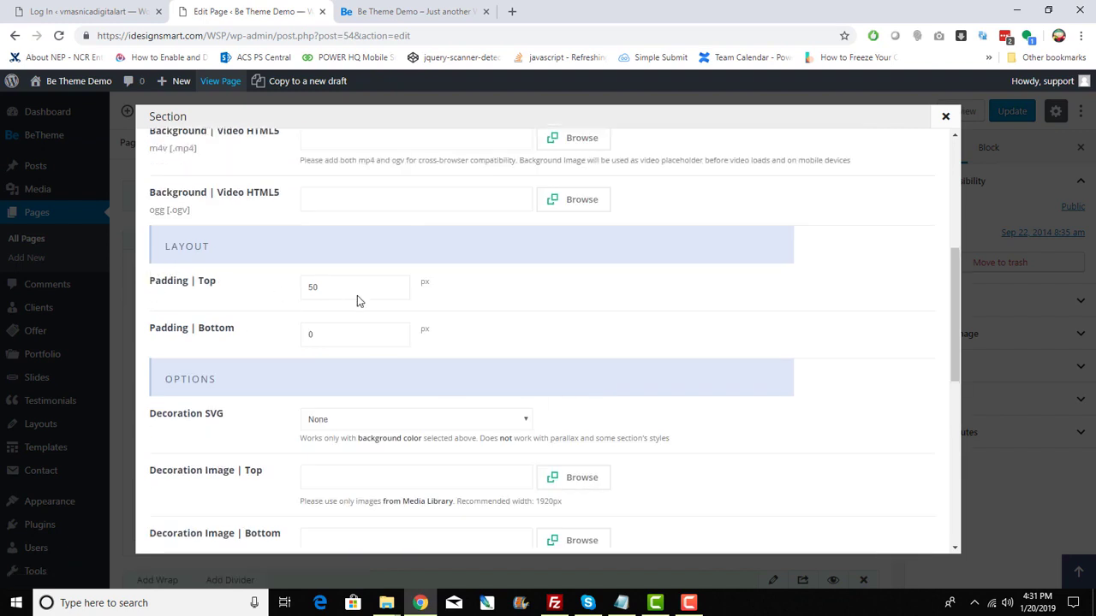
left_click_drag(355, 294, 255, 299)
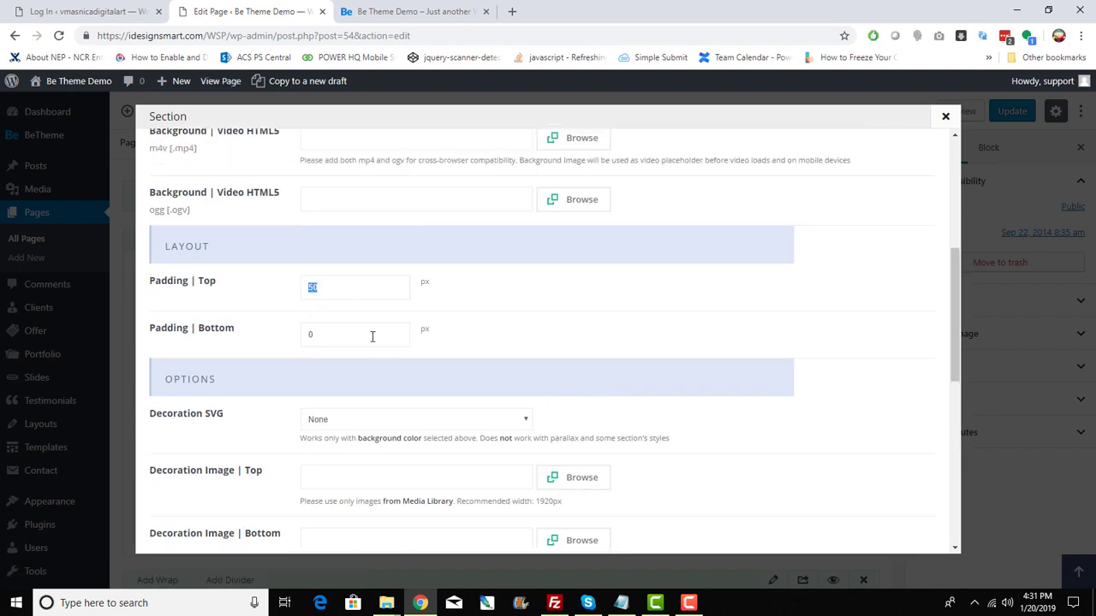
scroll(370, 338, "up", 5)
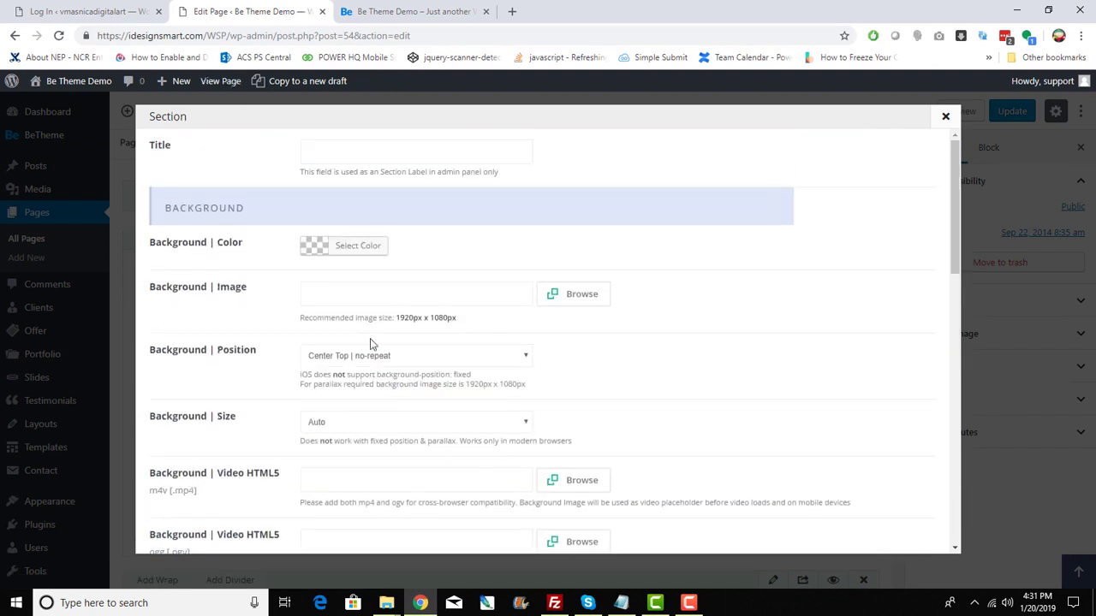
scroll(370, 340, "down", 9)
scroll(370, 338, "down", 3)
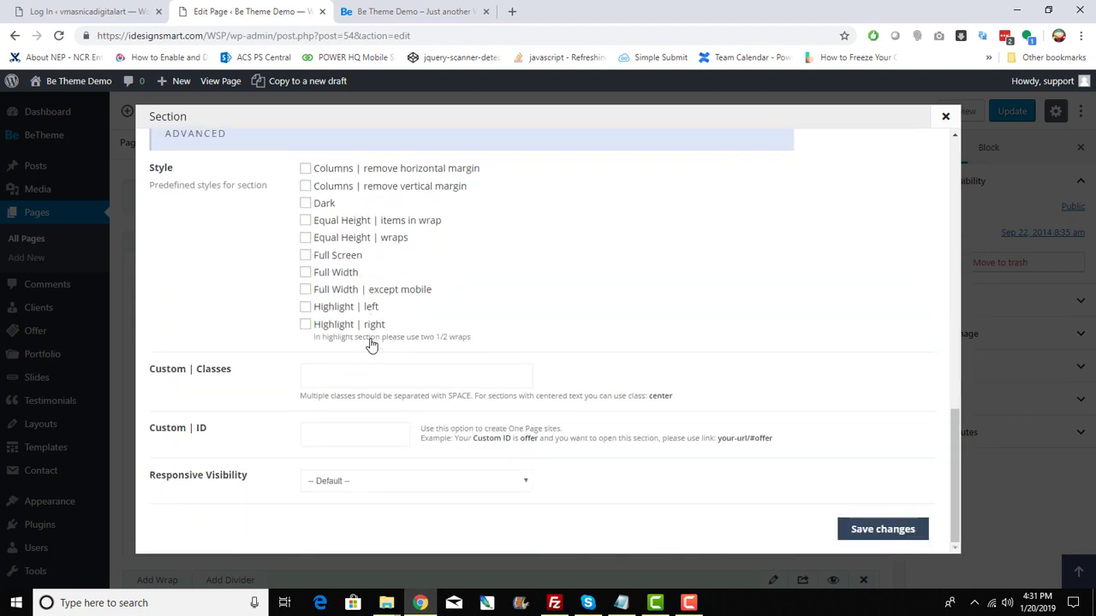
scroll(369, 341, "up", 5)
scroll(371, 341, "up", 4)
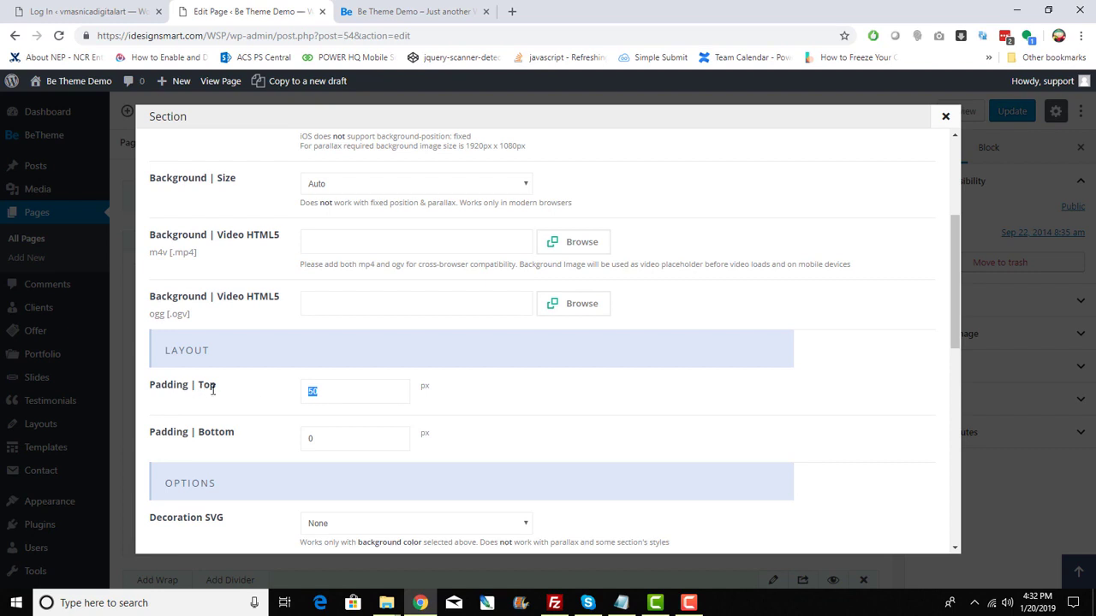
scroll(313, 393, "up", 3)
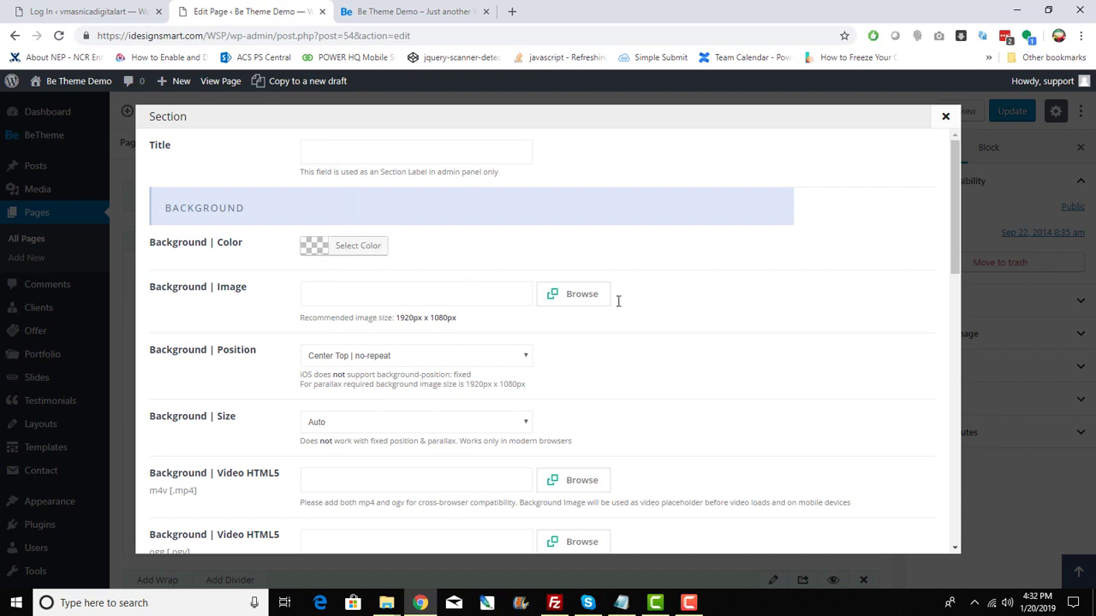
left_click(396, 356)
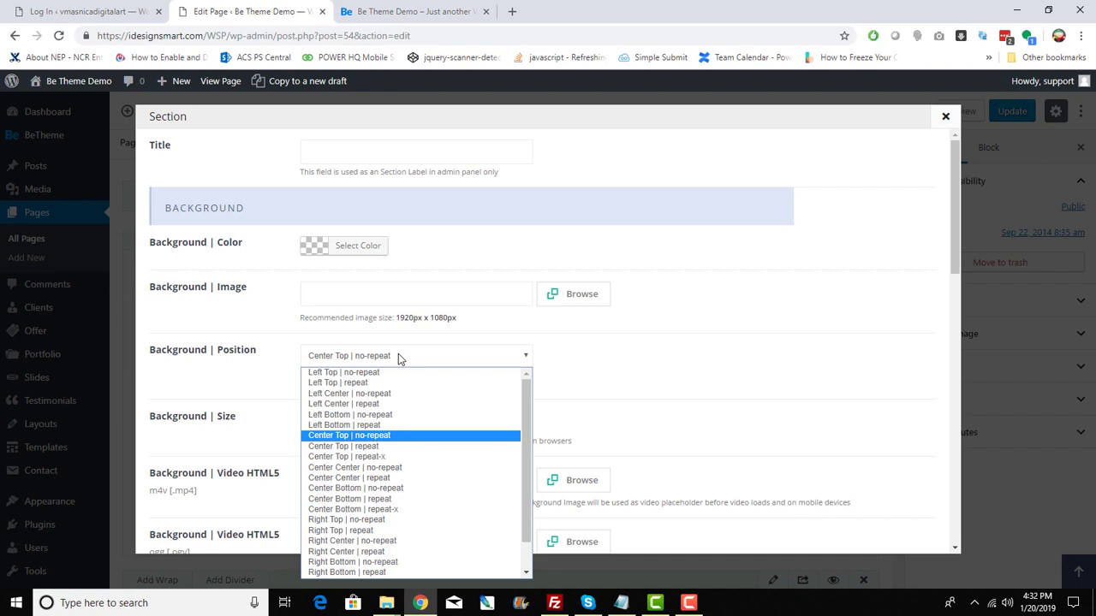
left_click(608, 376)
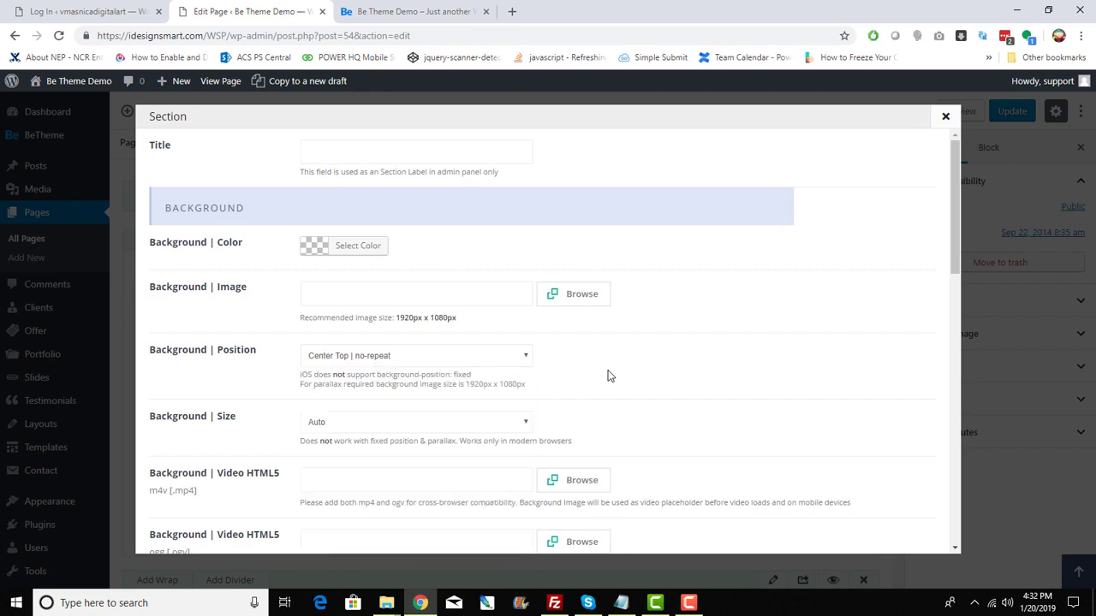
left_click(478, 429)
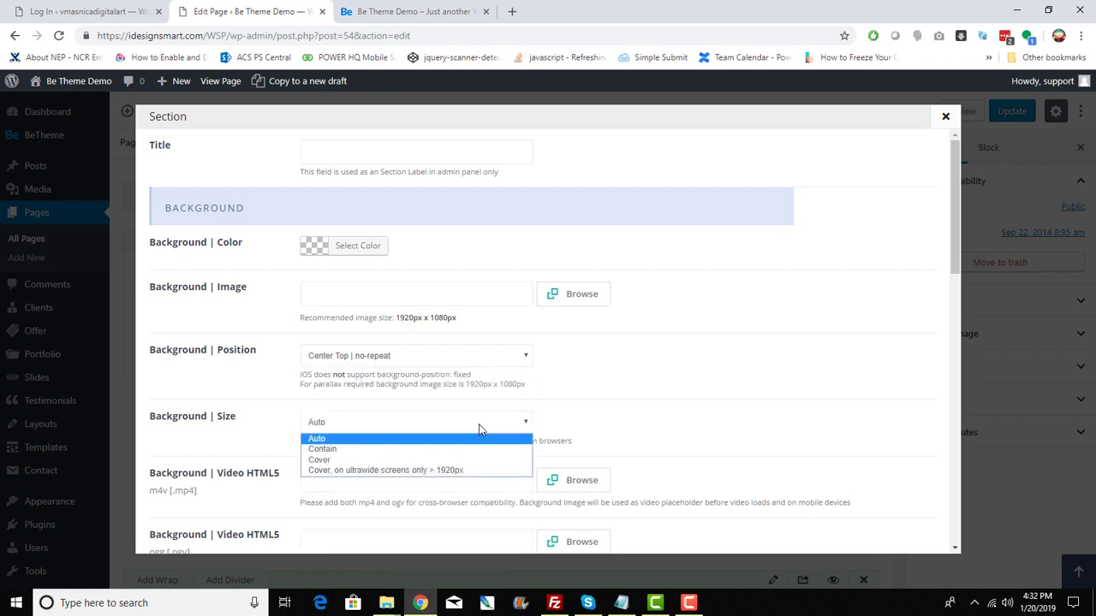
left_click(478, 429)
scroll(665, 440, "down", 1)
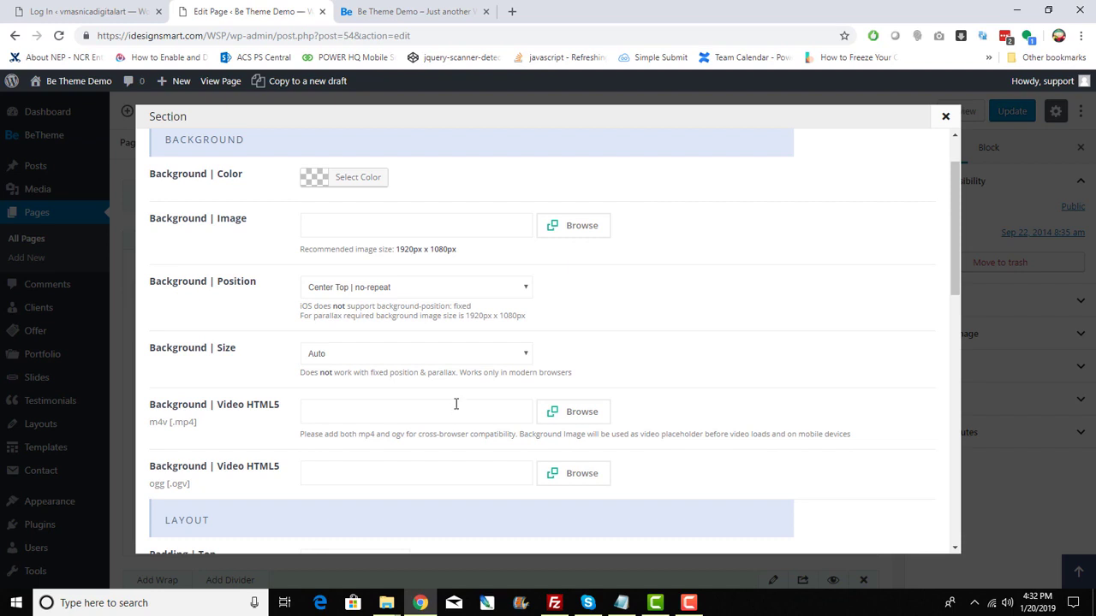
scroll(461, 400, "down", 3)
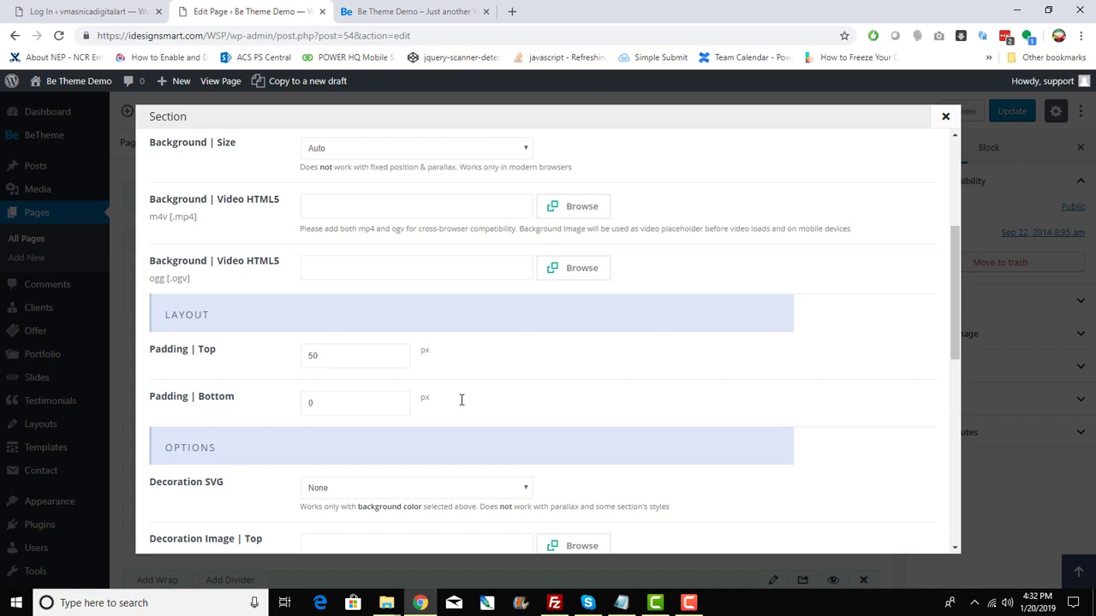
scroll(461, 400, "down", 3)
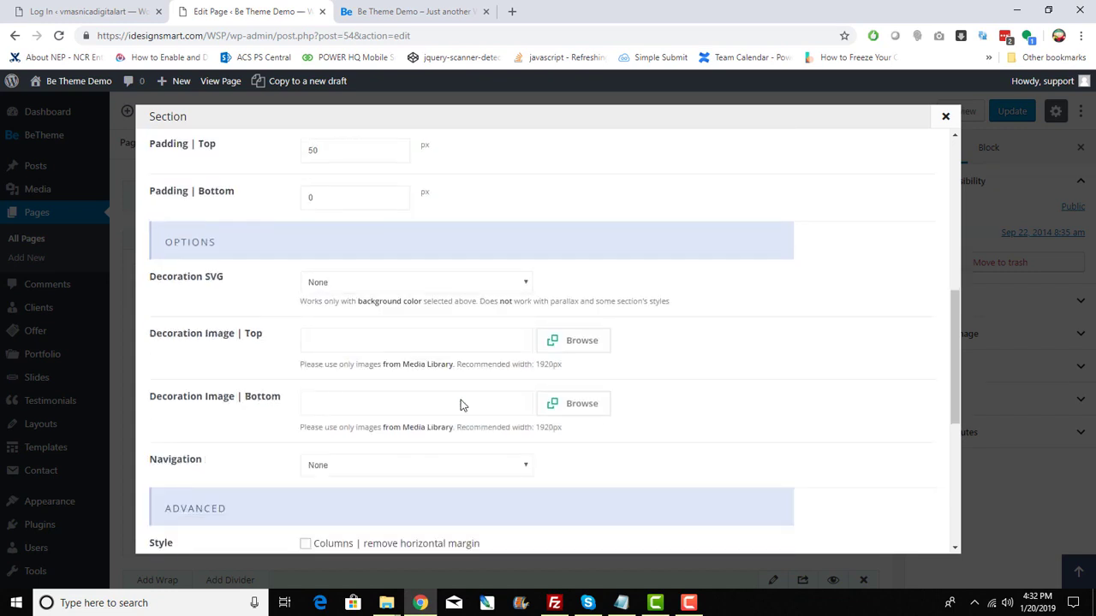
scroll(461, 404, "down", 3)
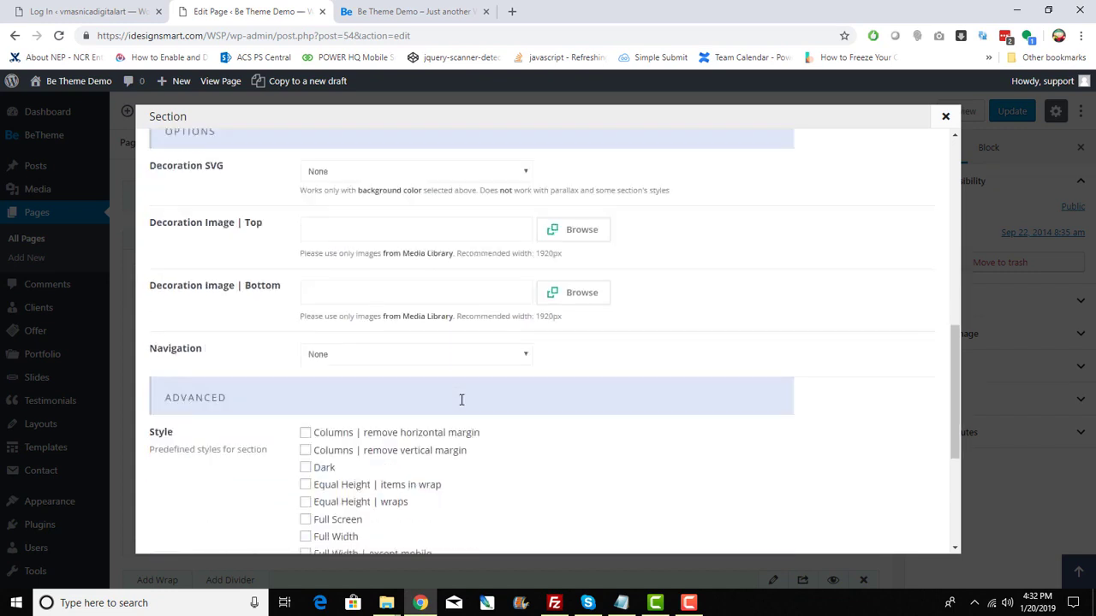
left_click(945, 118)
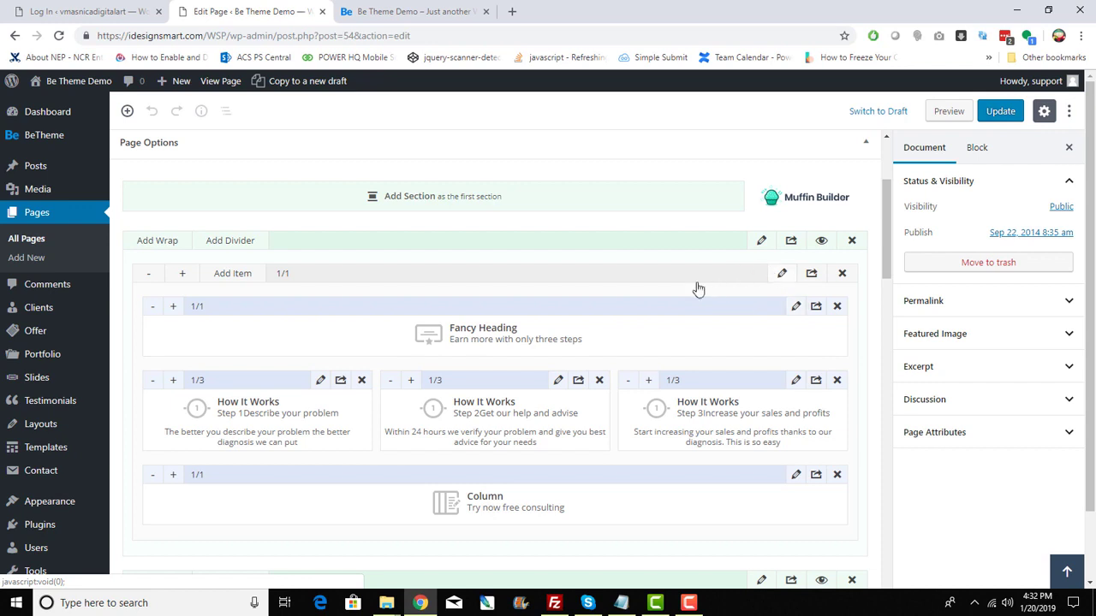
left_click(781, 273)
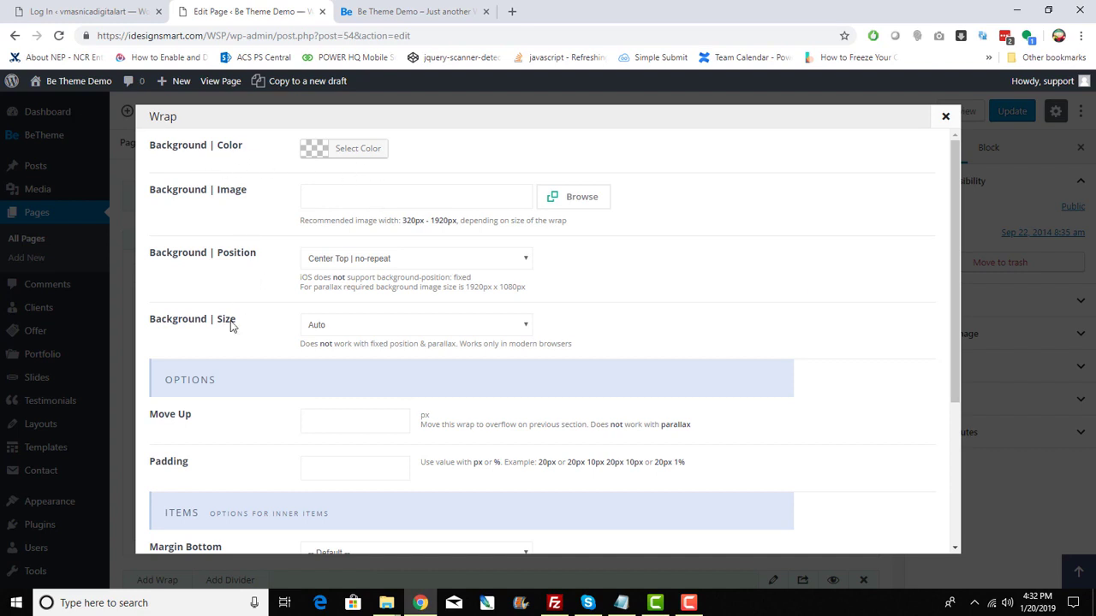
scroll(262, 318, "down", 3)
scroll(262, 318, "up", 3)
left_click(947, 116)
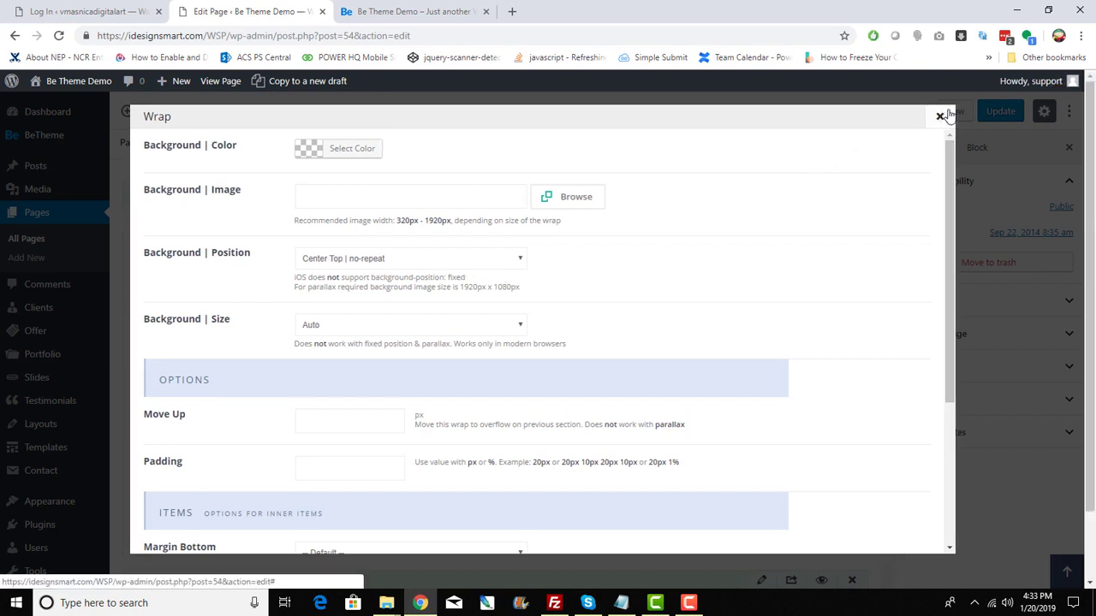
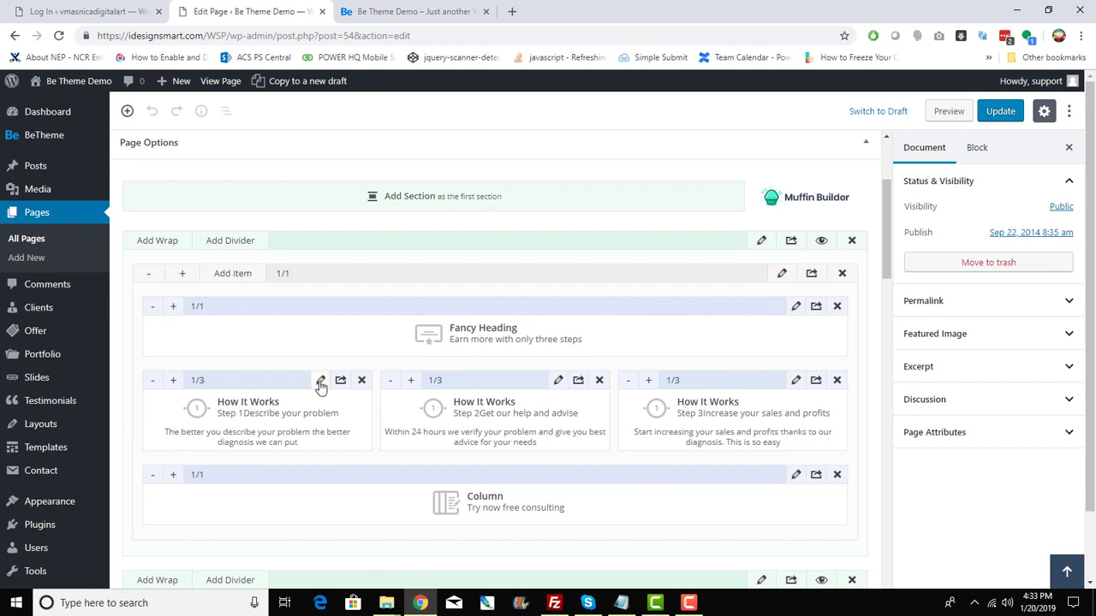
Open the first How It Works step and inspect its description, background image URL and 'Describe your problem' title
left_click(322, 381)
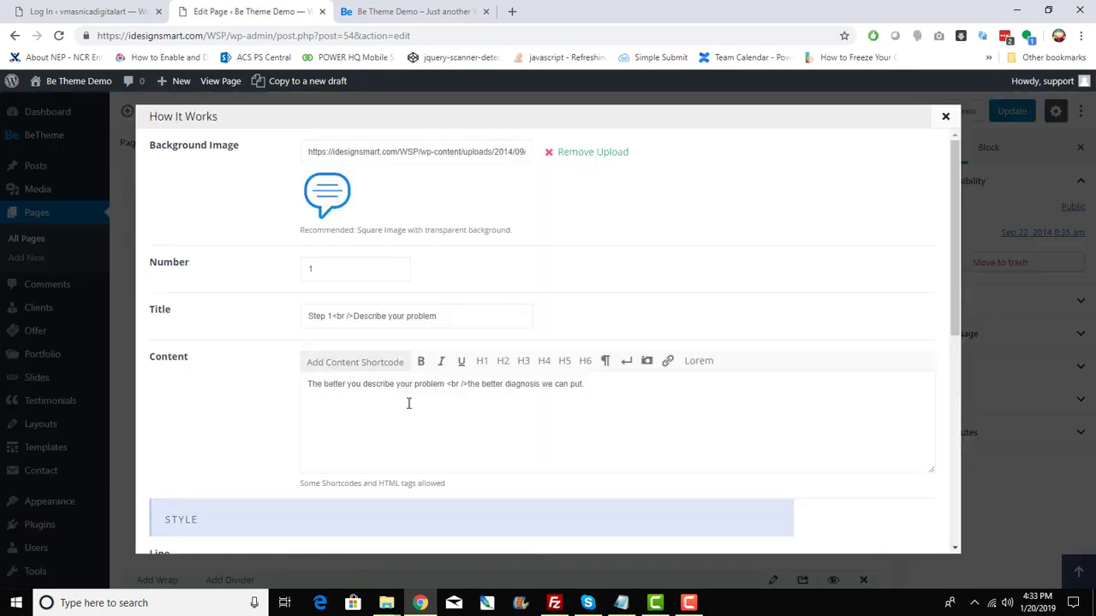
left_click_drag(589, 386, 265, 380)
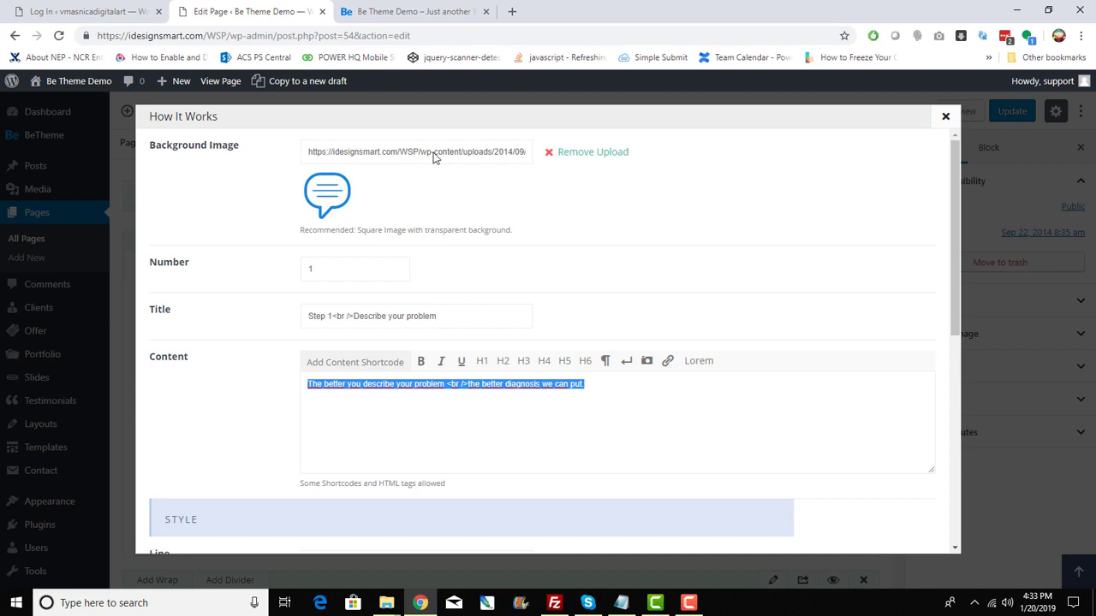
left_click_drag(435, 154, 636, 155)
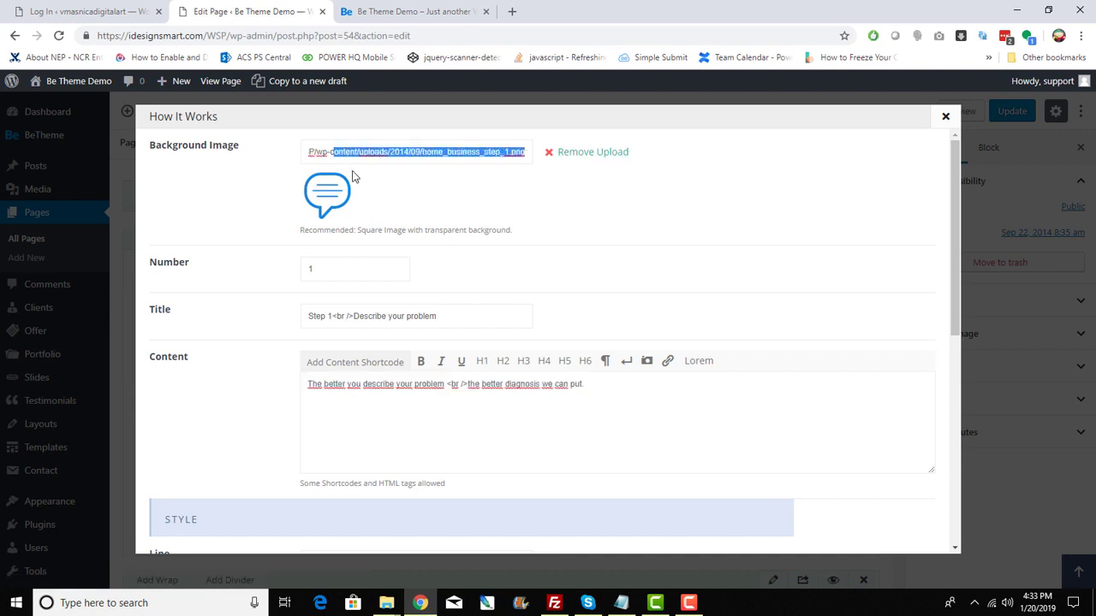
scroll(414, 289, "down", 2)
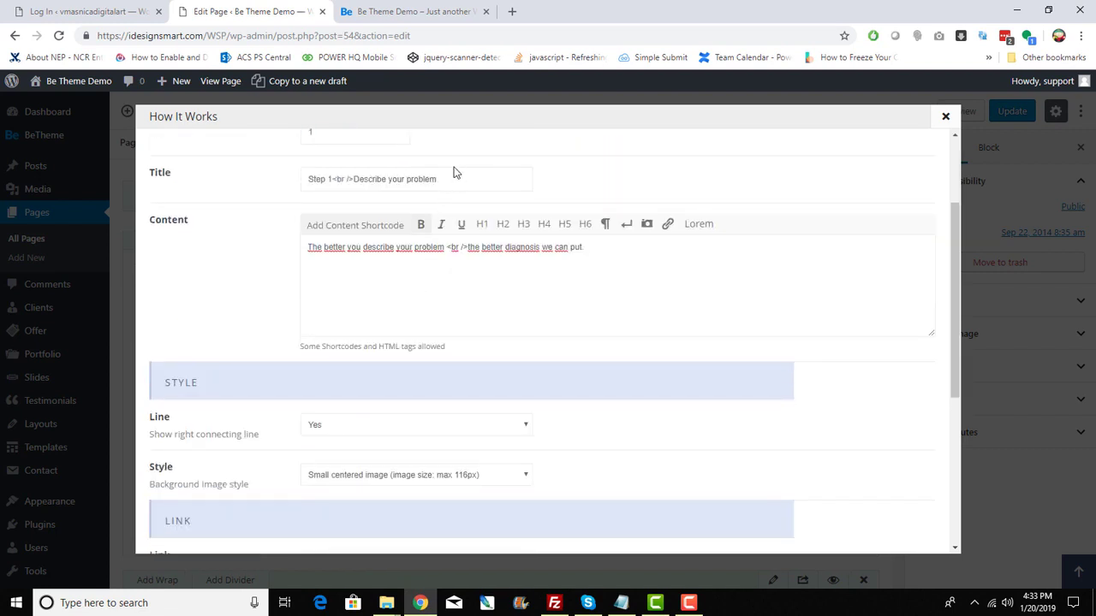
scroll(449, 212, "up", 2)
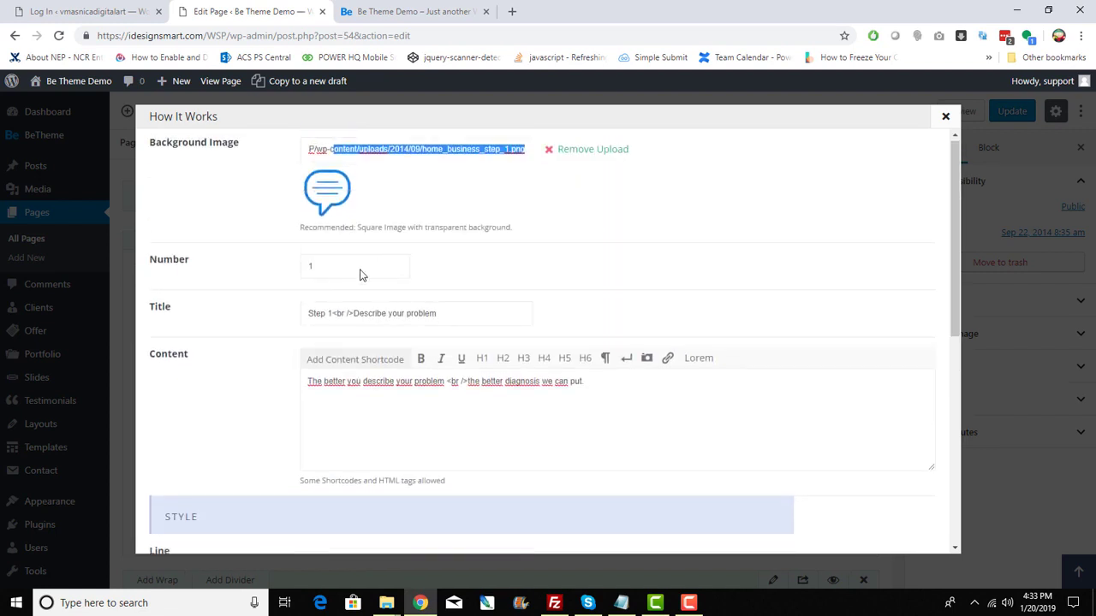
left_click_drag(354, 317, 446, 315)
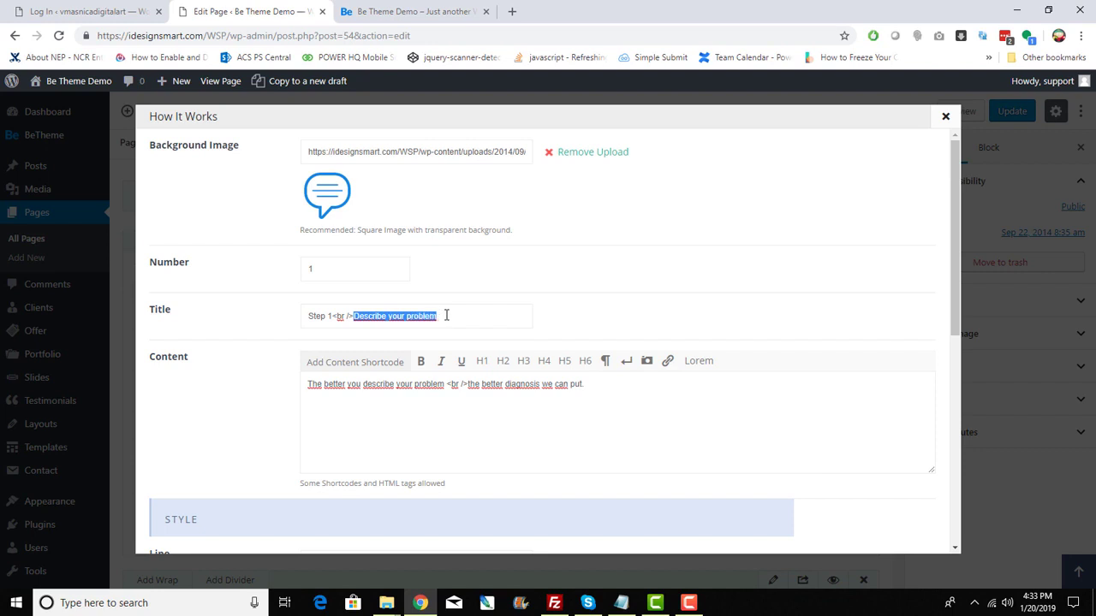
Retitle Step 1 'Designing with Be', start its description with 'Will Change some text', and save
type("De")
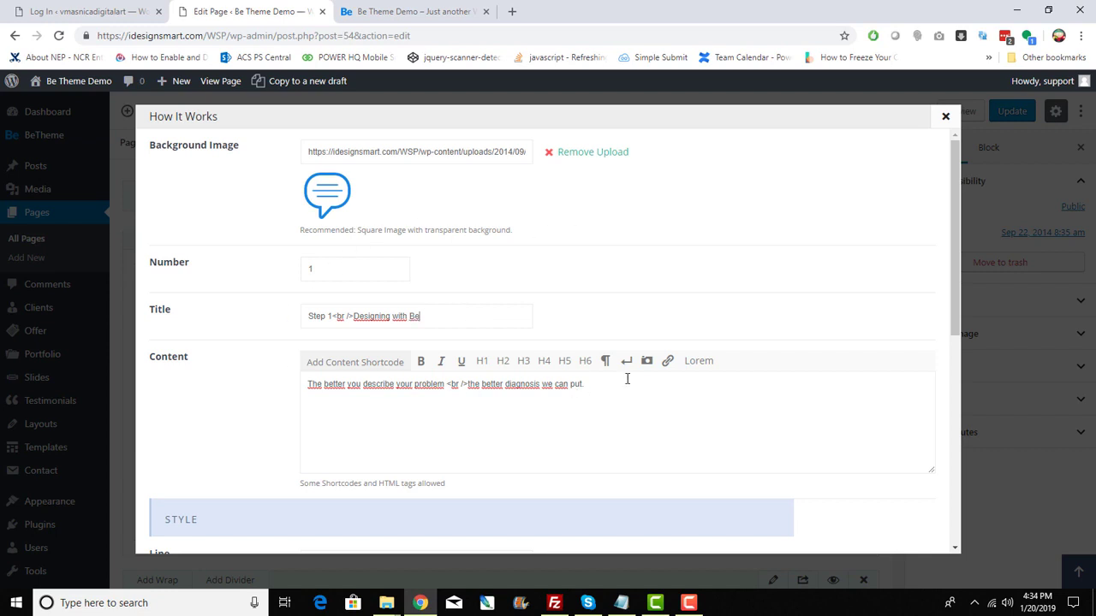
left_click_drag(307, 384, 448, 384)
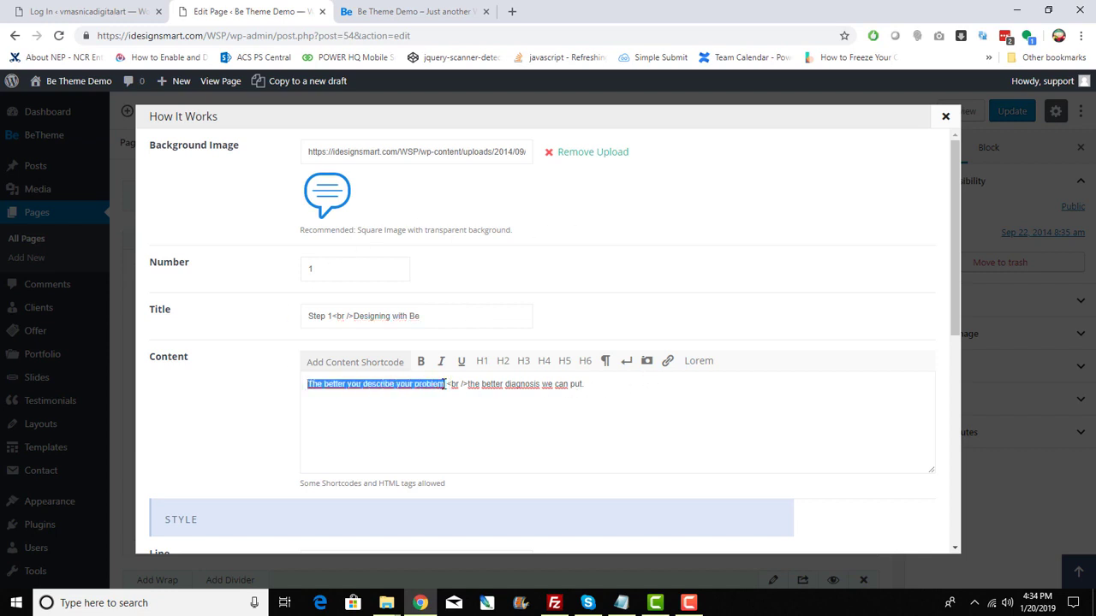
type("Will Cha")
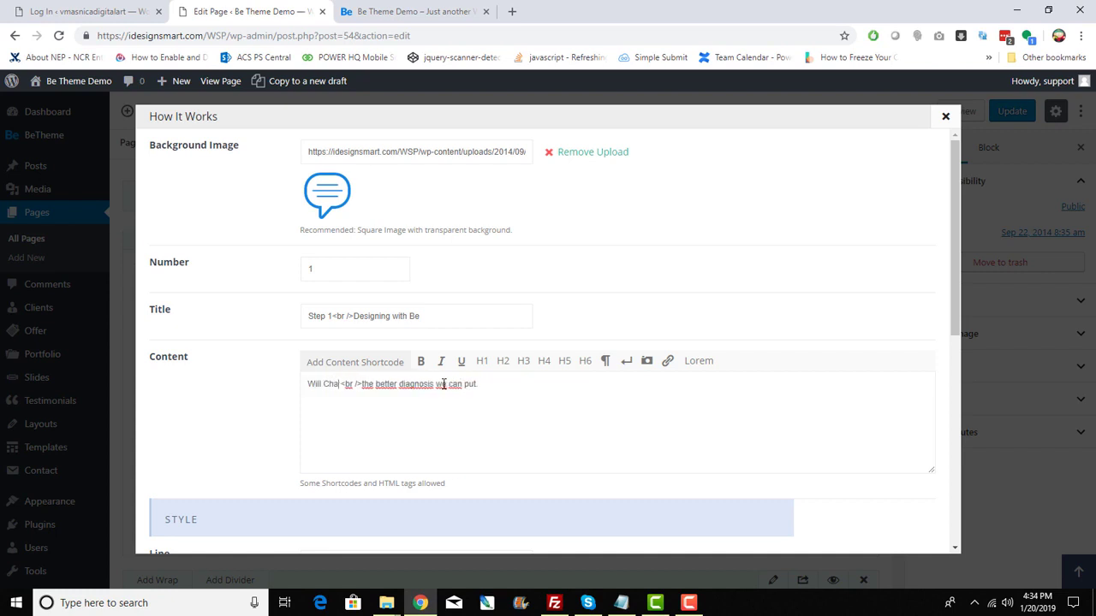
type("nge som")
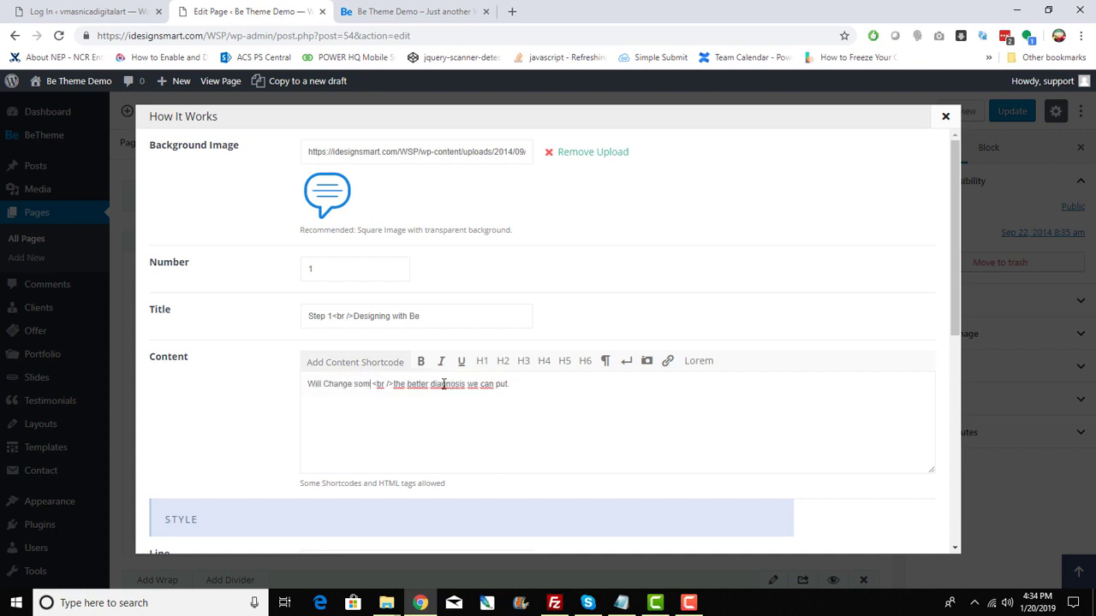
type("e text")
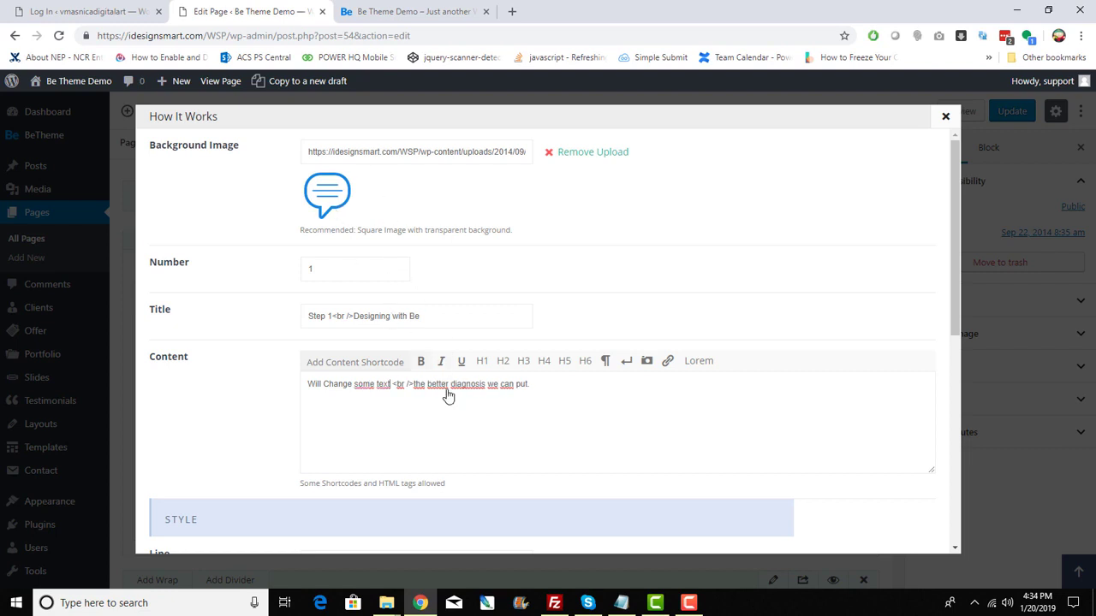
scroll(448, 389, "down", 5)
scroll(448, 395, "down", 1)
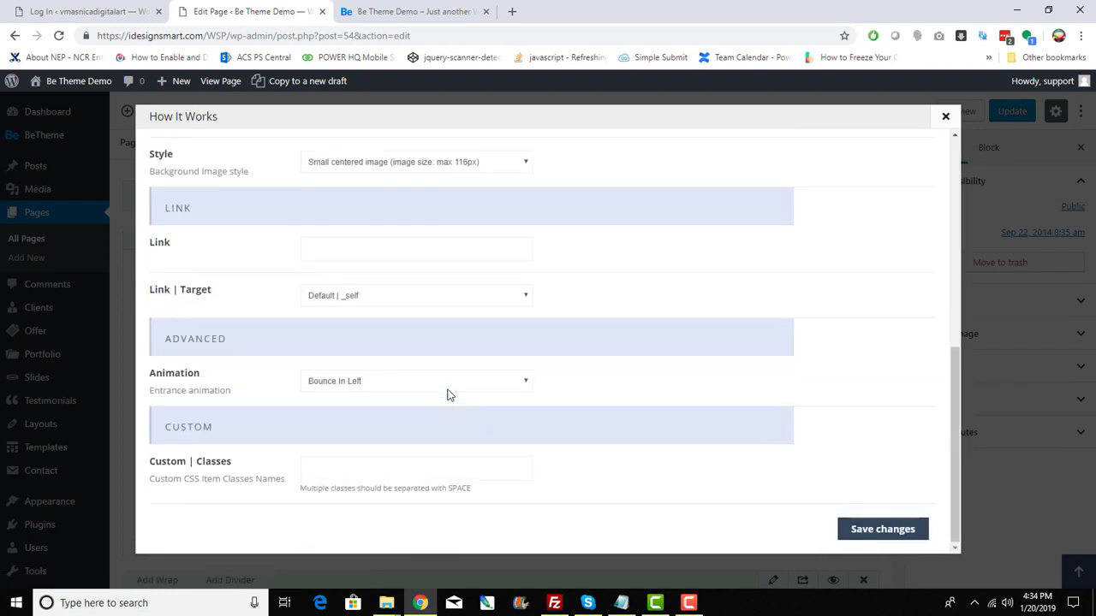
scroll(351, 377, "up", 10)
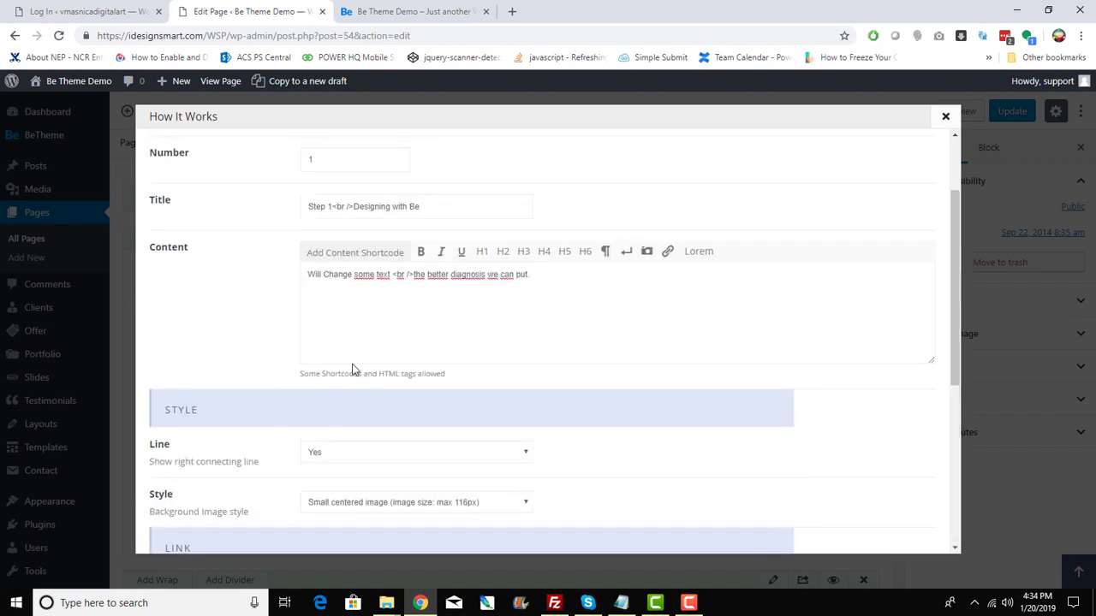
scroll(353, 364, "down", 10)
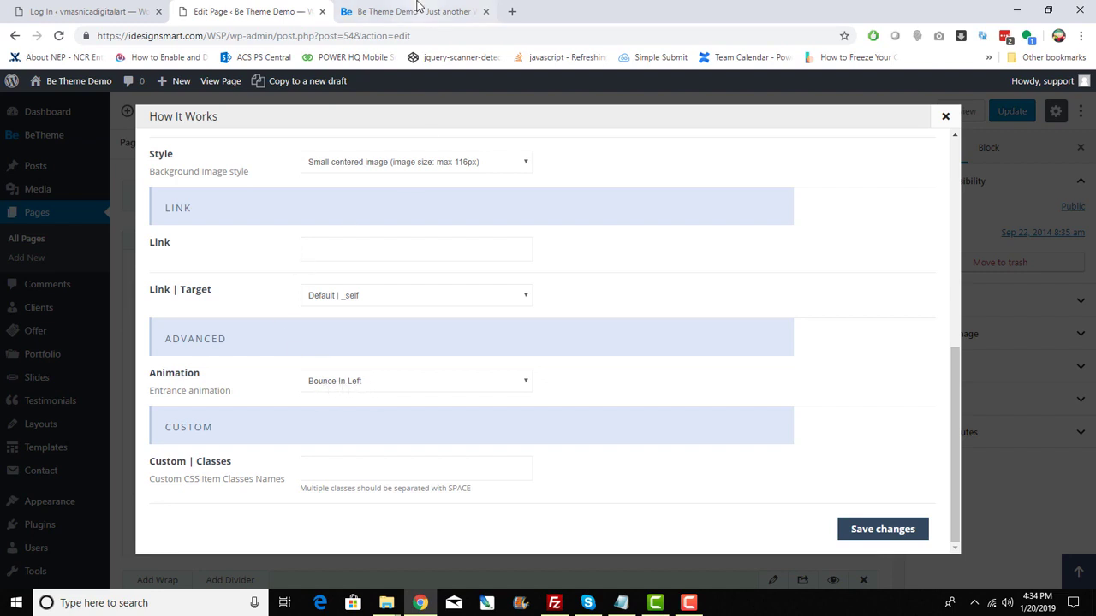
left_click(873, 531)
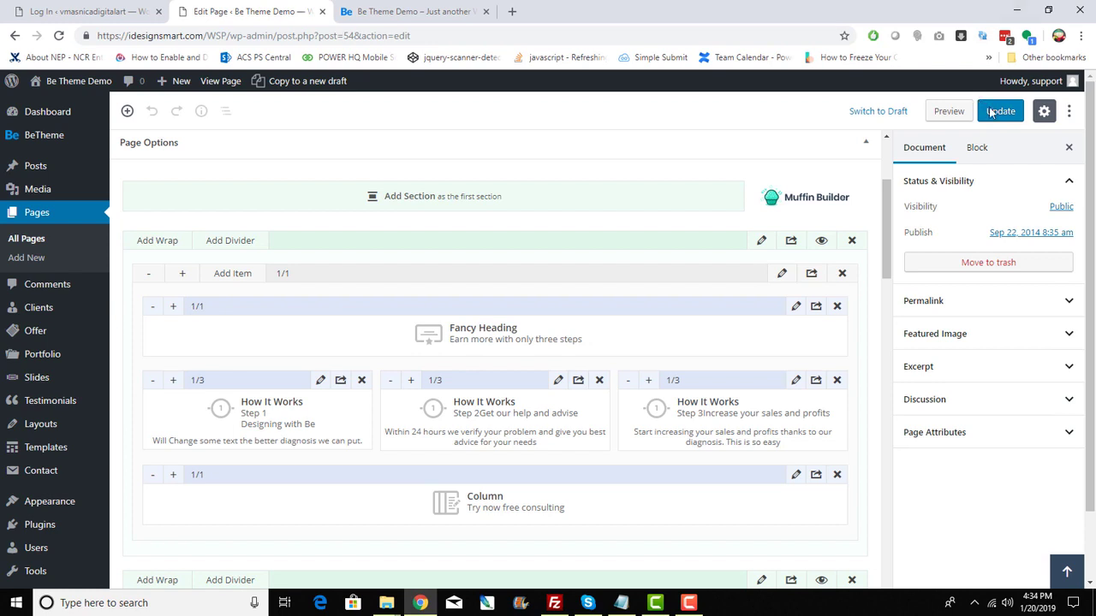
Update the homepage and switch to the live Be Theme Demo site
left_click(996, 113)
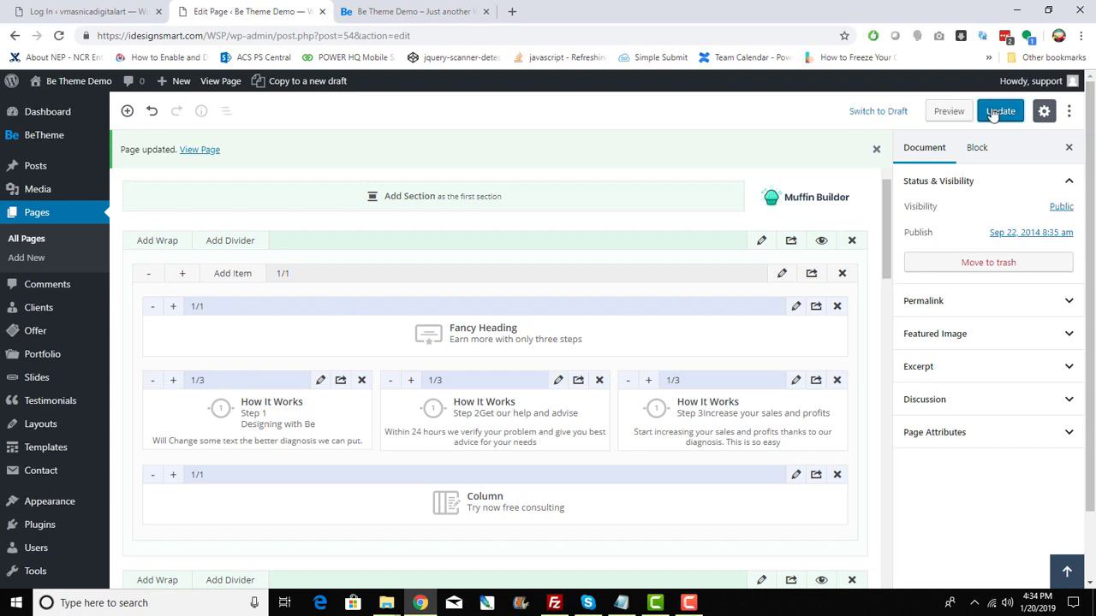
left_click(396, 8)
scroll(531, 441, "up", 5)
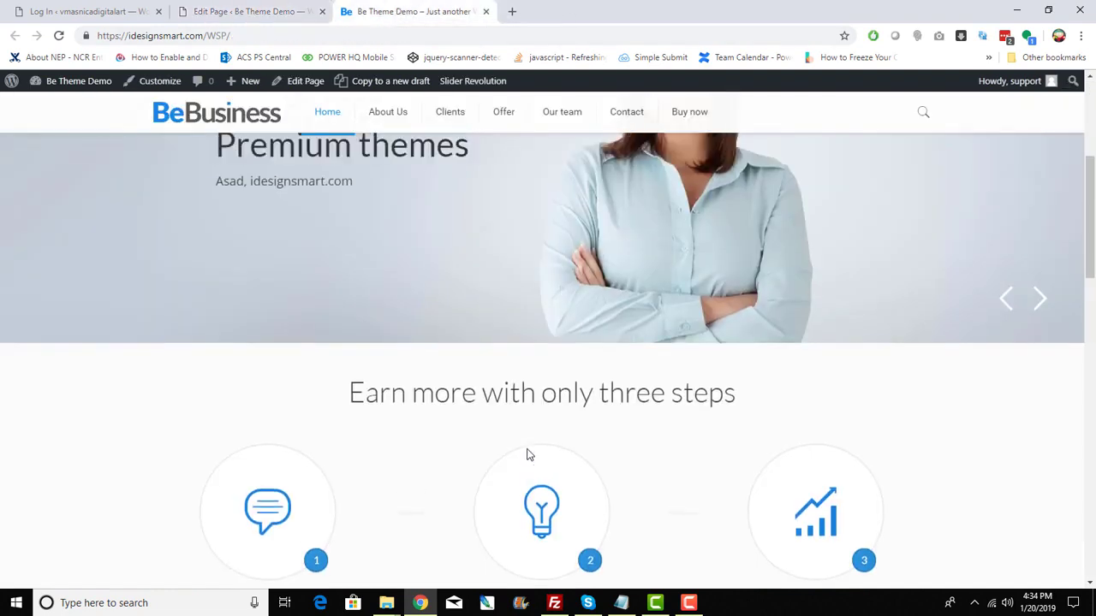
Reload the live homepage, check that Step 1 reads 'Designing with Be', then go back to the editor
left_click(58, 37)
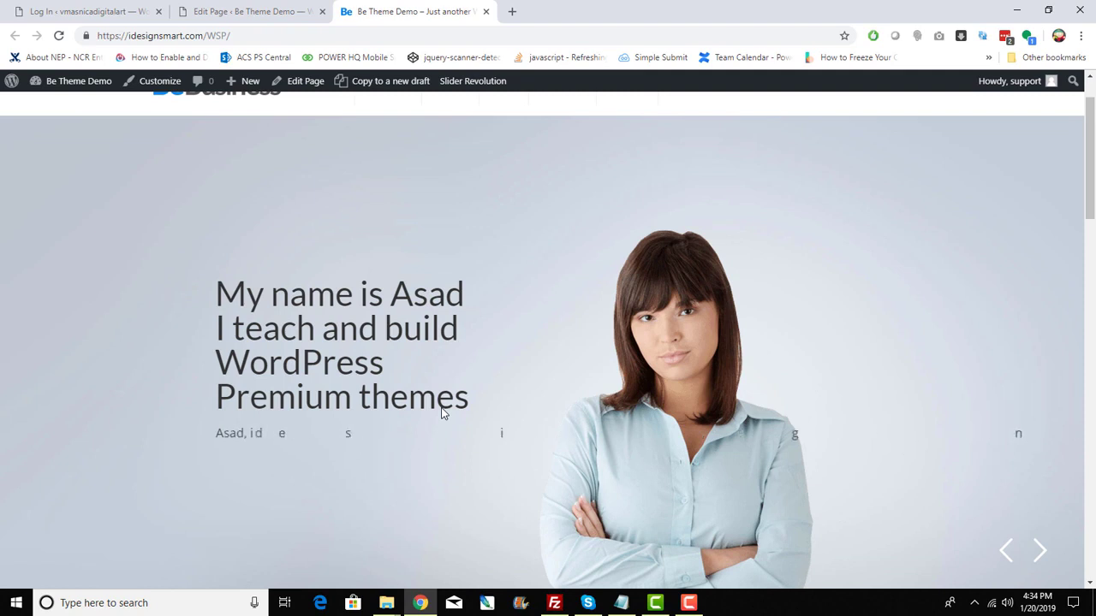
scroll(442, 414, "down", 3)
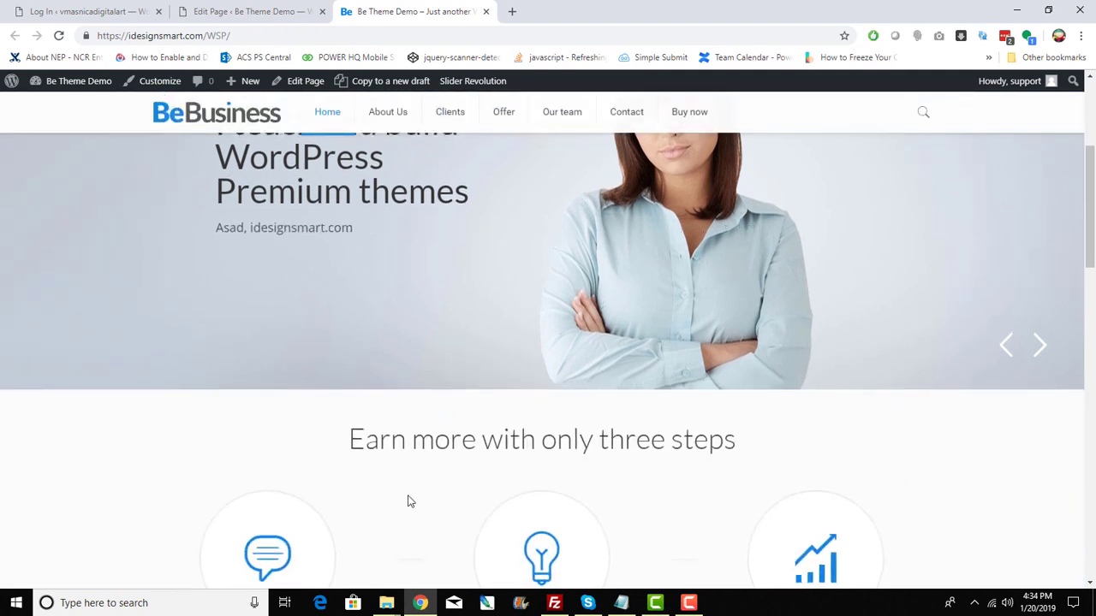
scroll(343, 514, "down", 2)
scroll(251, 535, "down", 2)
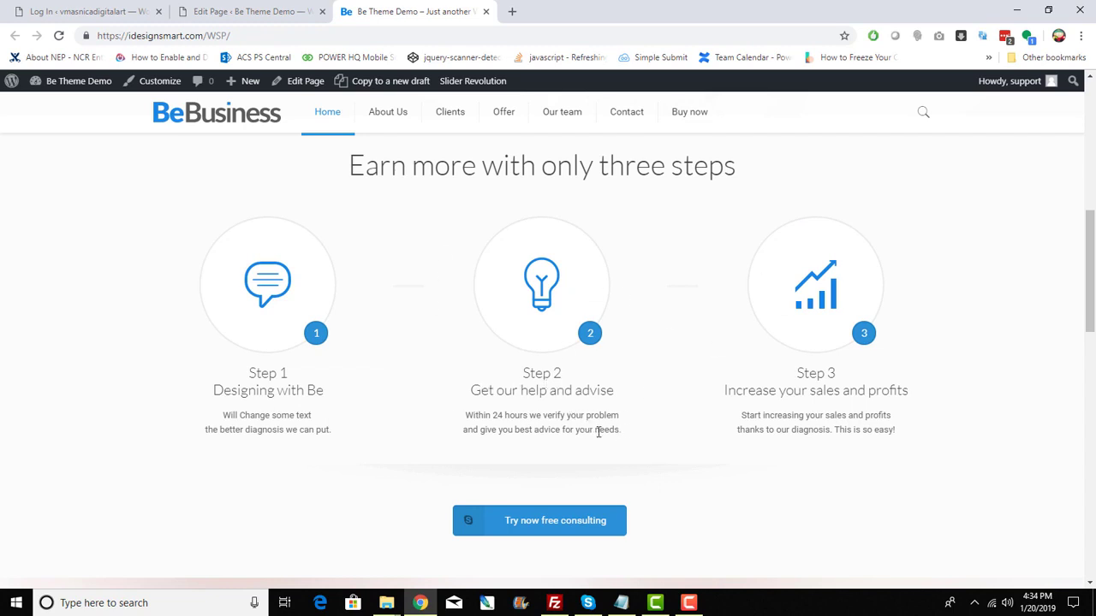
left_click_drag(621, 430, 463, 414)
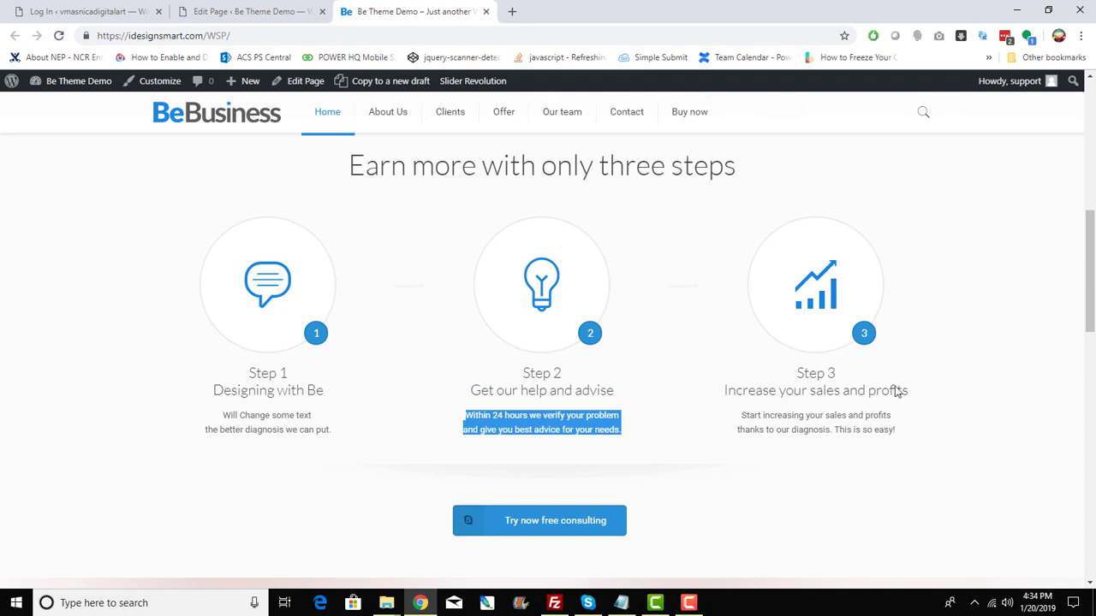
scroll(505, 391, "up", 3)
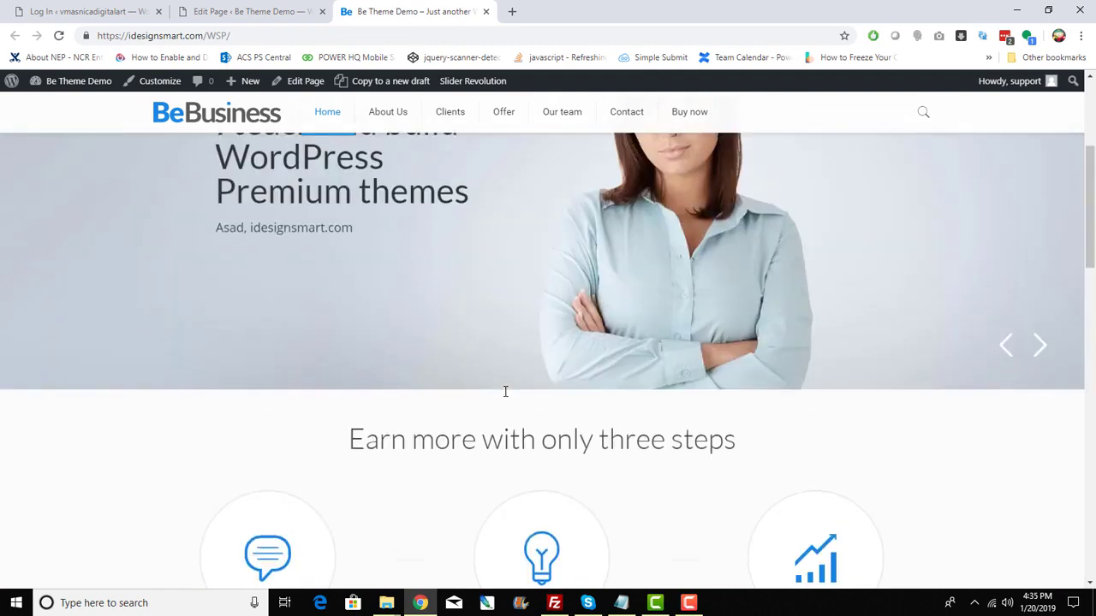
scroll(505, 391, "down", 4)
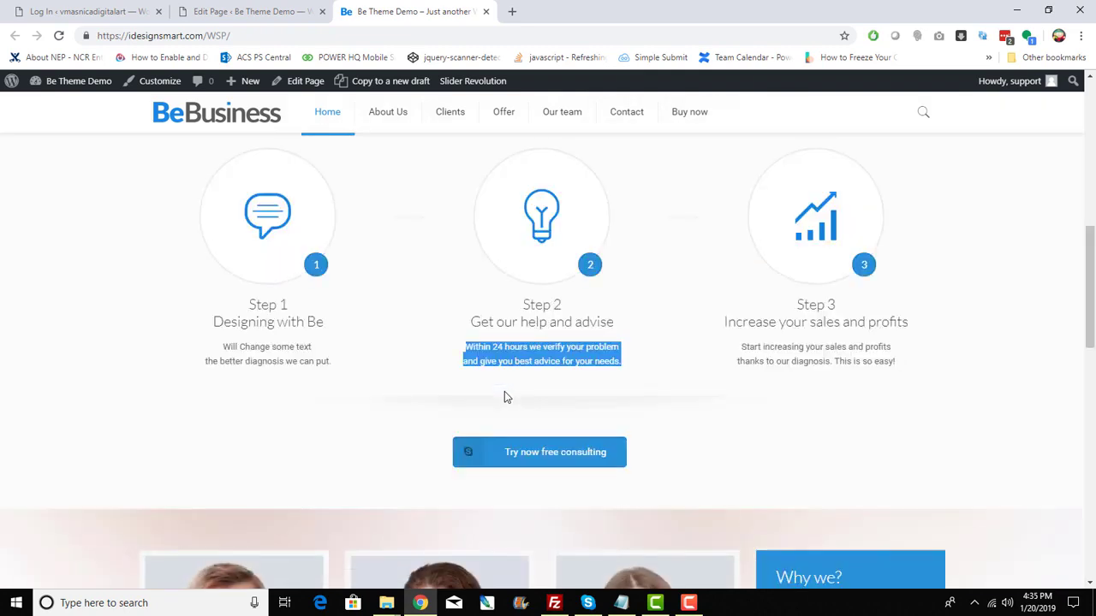
scroll(504, 396, "up", 2)
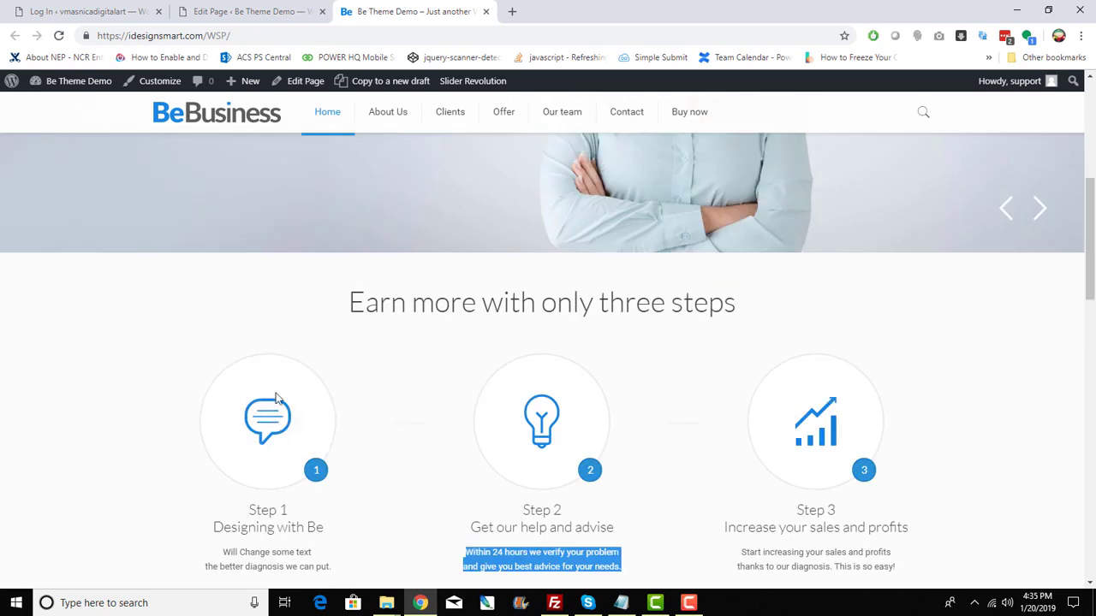
scroll(557, 370, "down", 1)
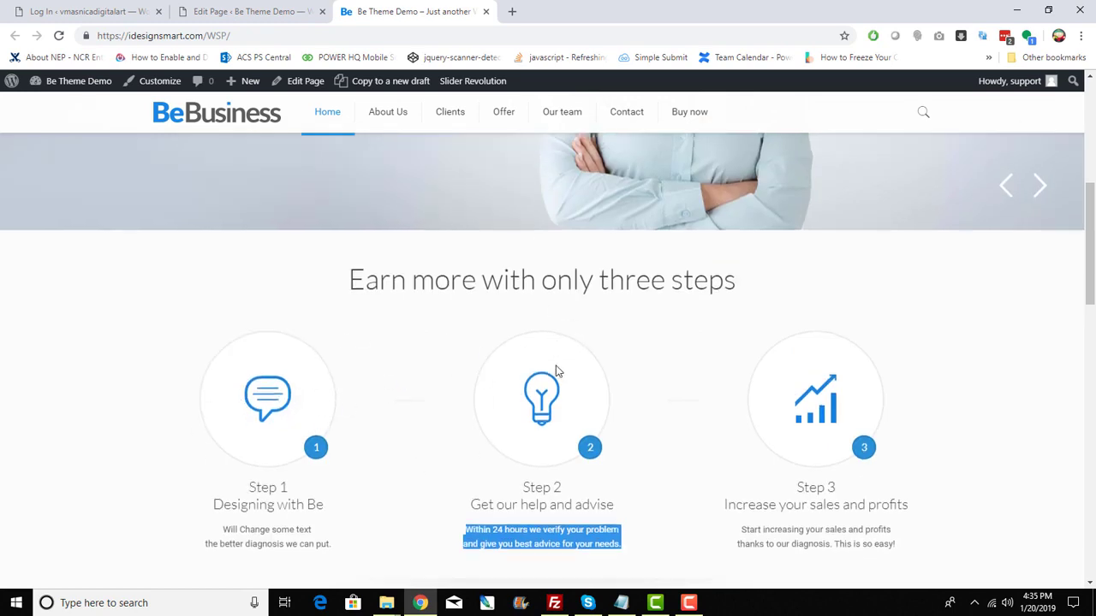
scroll(556, 371, "down", 3)
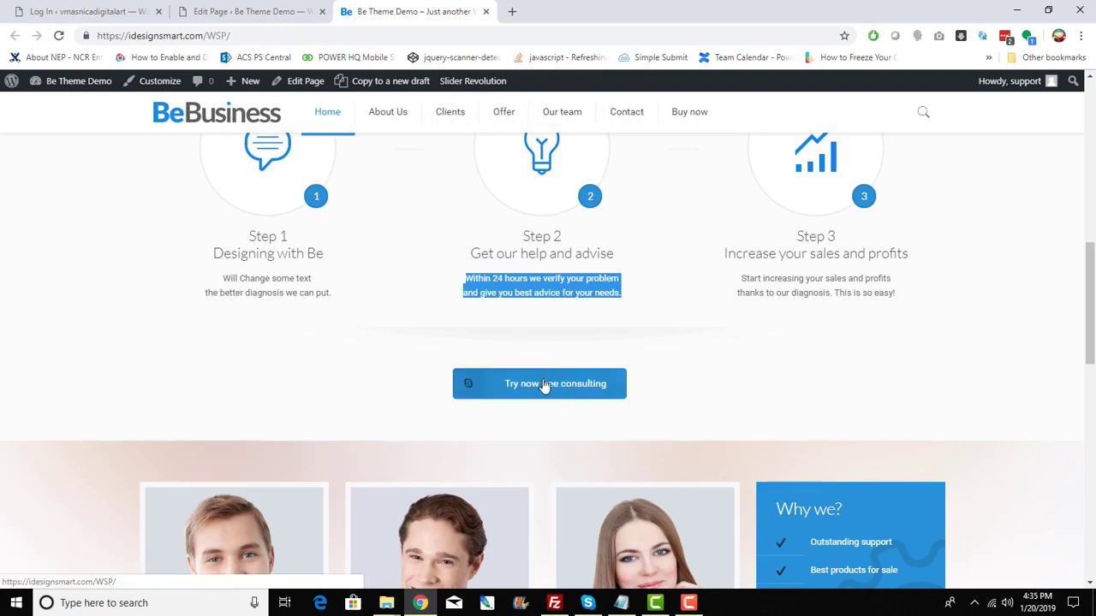
left_click(249, 9)
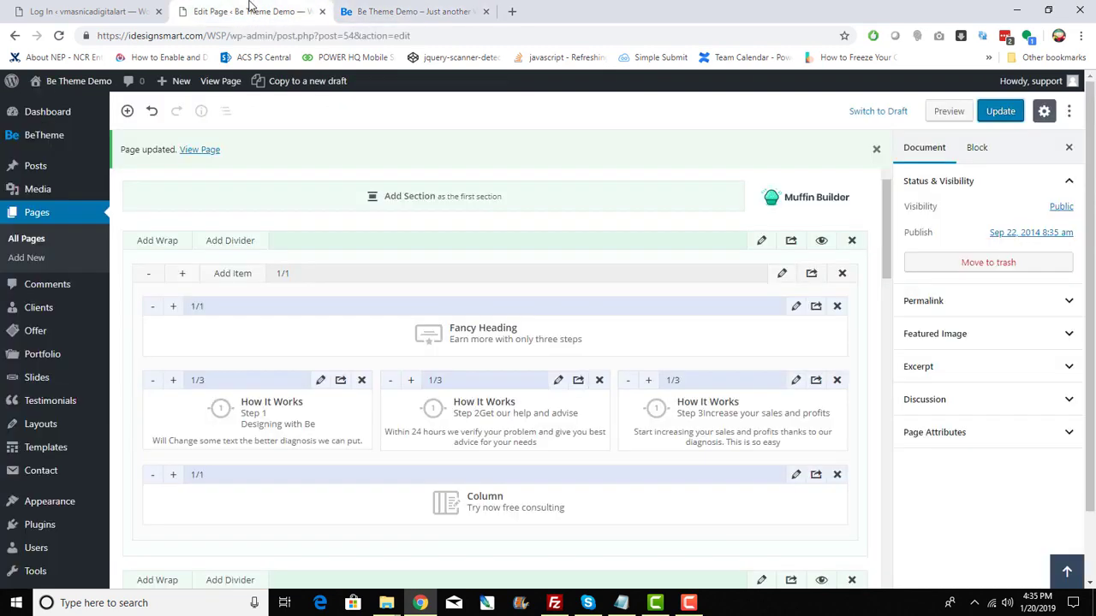
Review the column's content code and its 'Try now free consulting' button shortcode
scroll(522, 463, "down", 2)
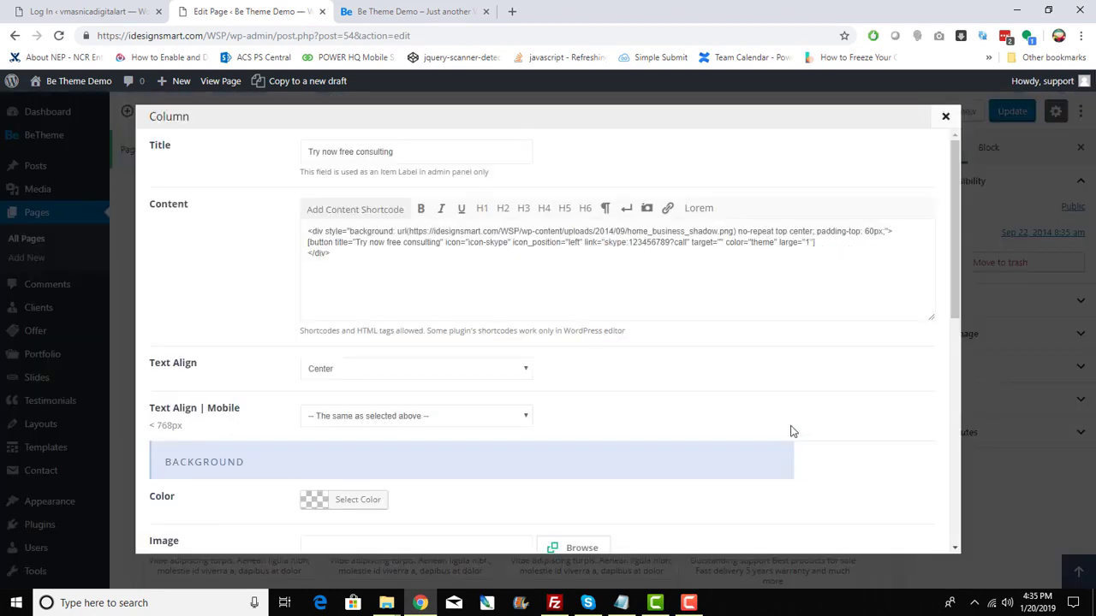
scroll(554, 334, "down", 3)
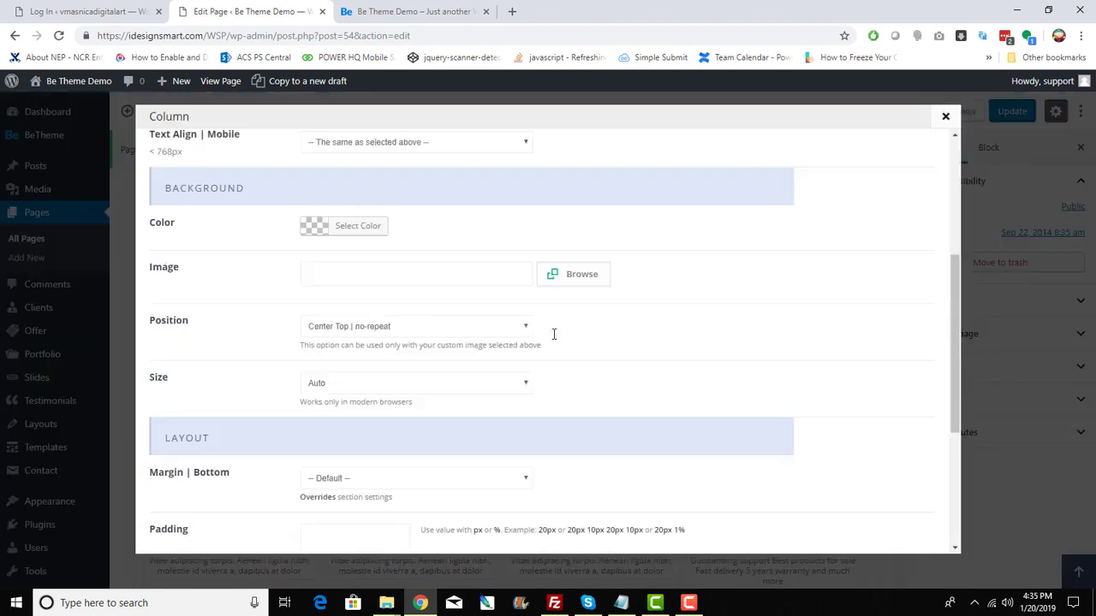
scroll(554, 334, "down", 3)
scroll(558, 338, "up", 4)
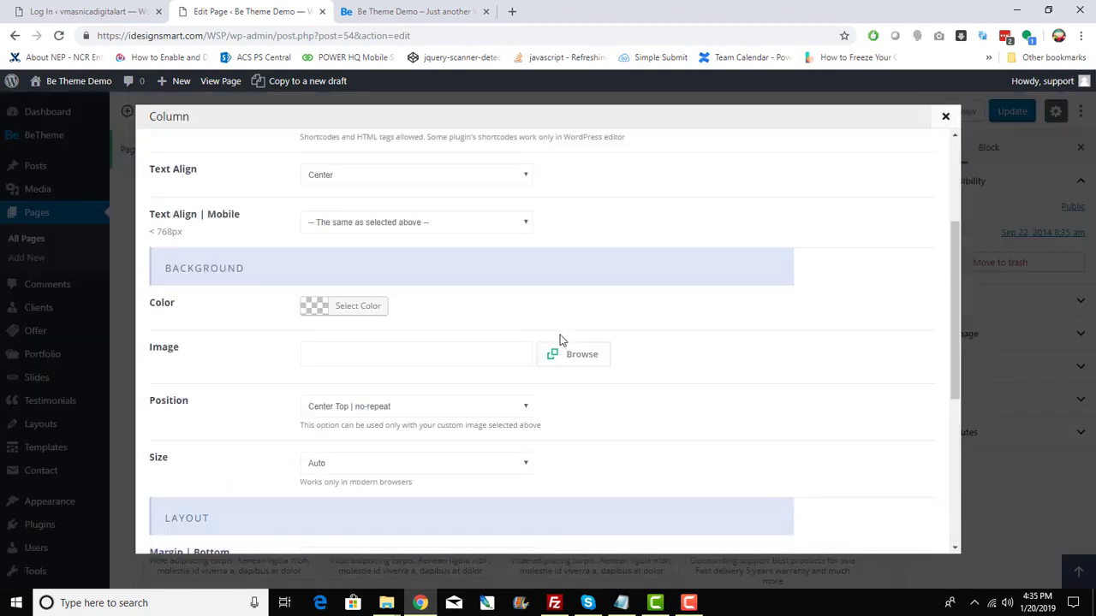
scroll(559, 339, "up", 3)
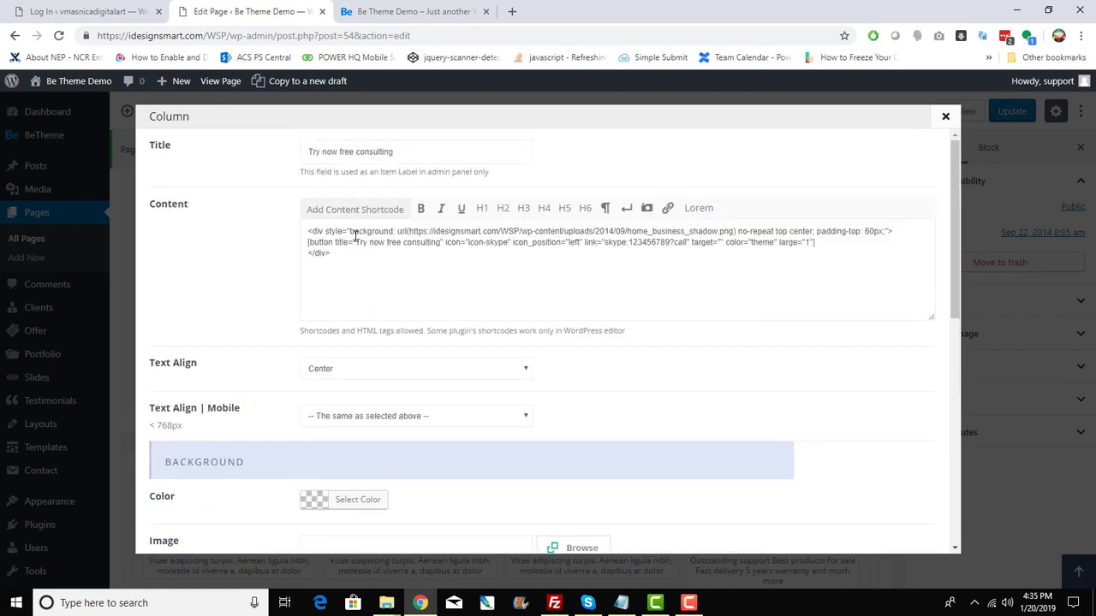
left_click(309, 230)
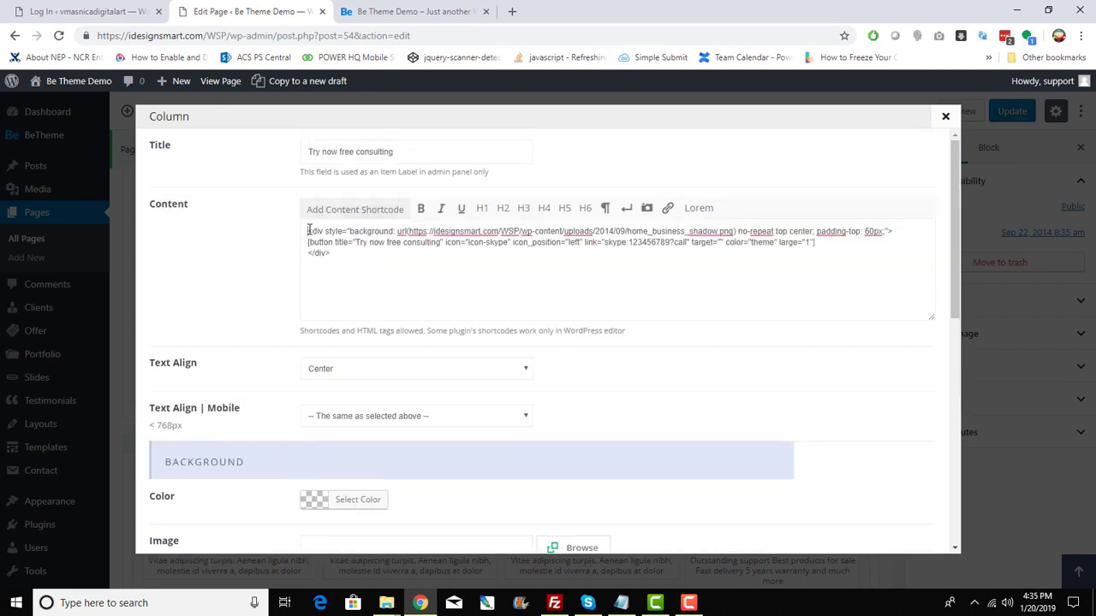
left_click_drag(309, 230, 828, 244)
left_click(339, 261)
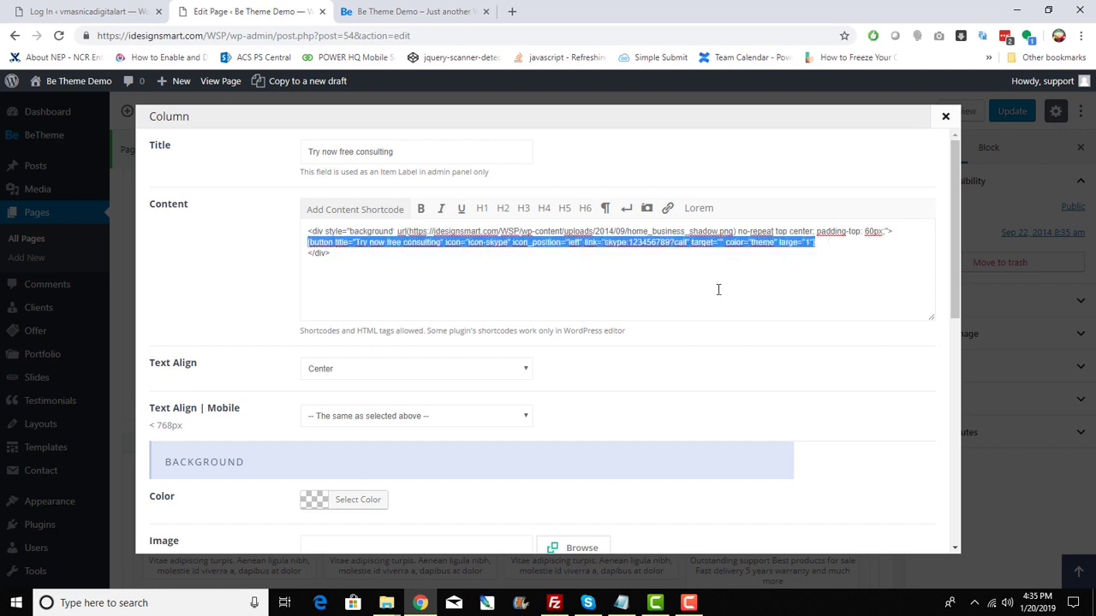
left_click(403, 270)
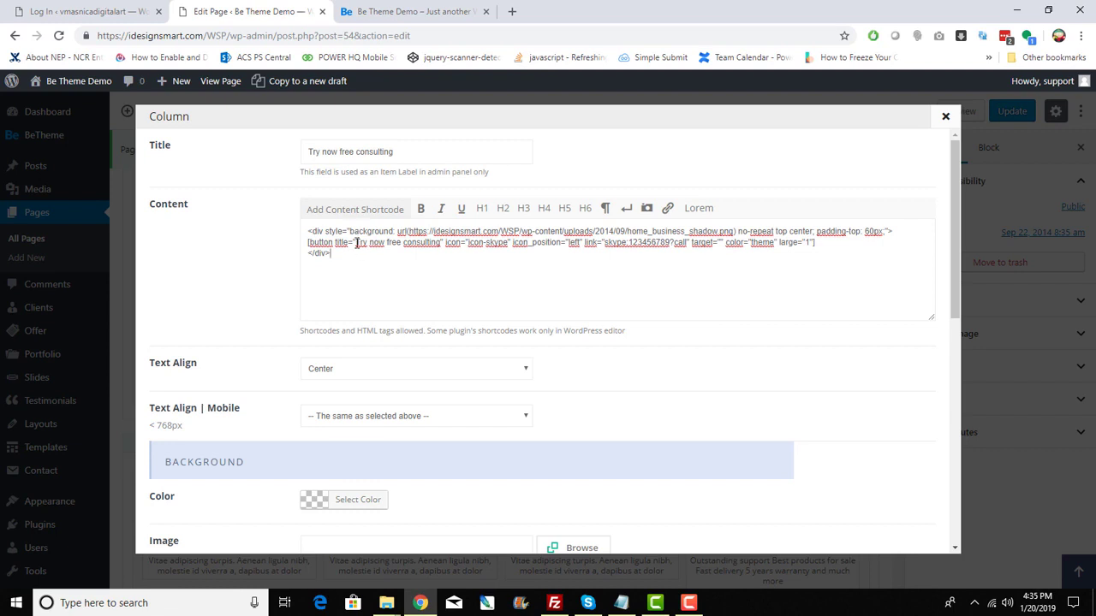
left_click_drag(356, 243, 439, 245)
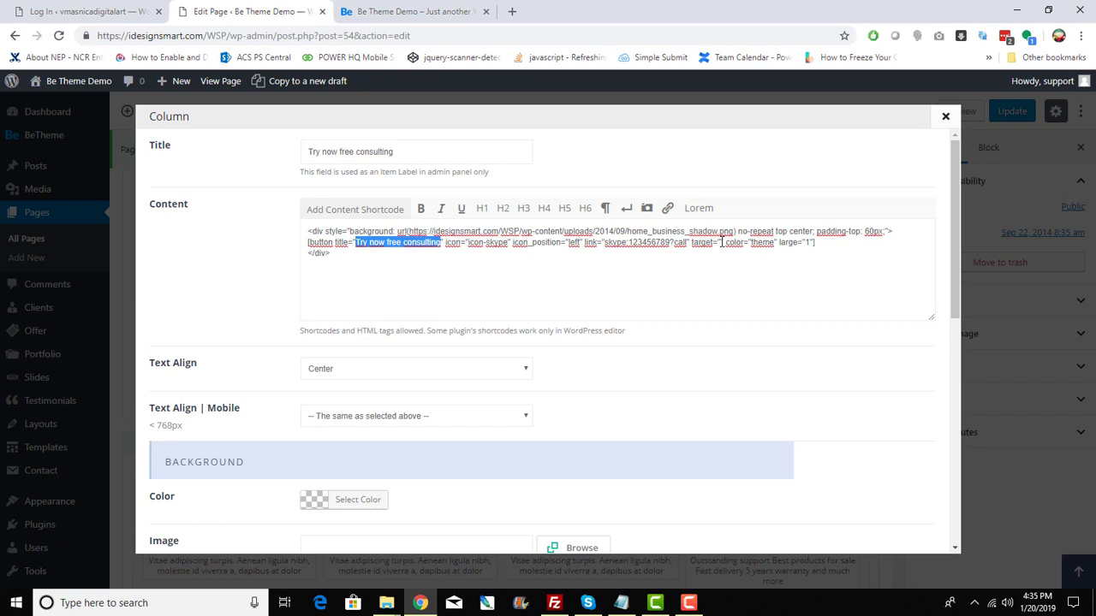
Keep the column's text alignment at Center and animation at Fade In, and save it
scroll(741, 316, "down", 2)
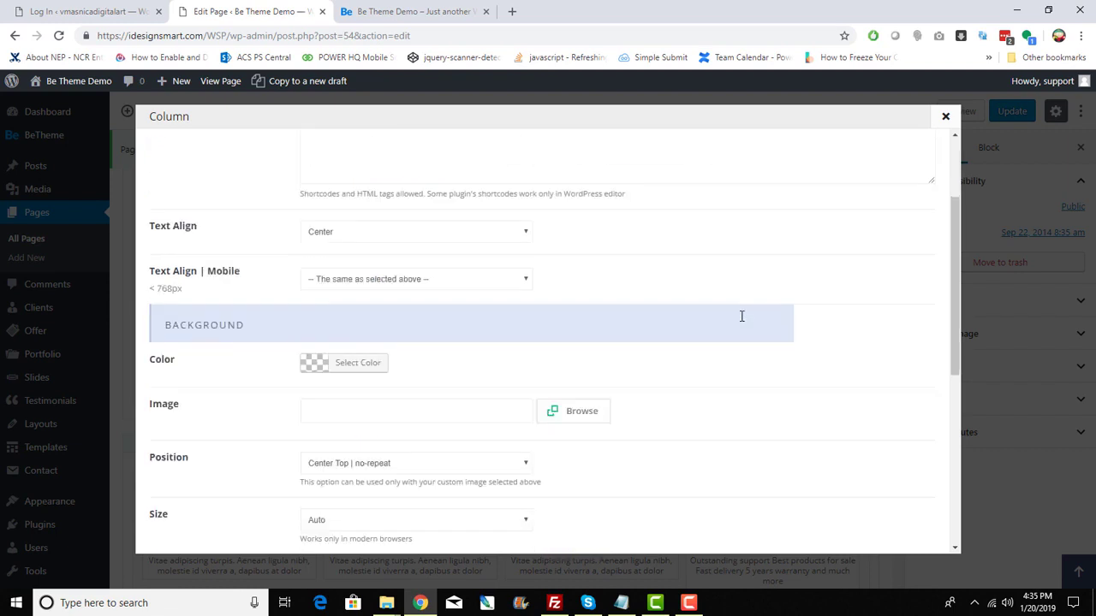
scroll(743, 322, "up", 2)
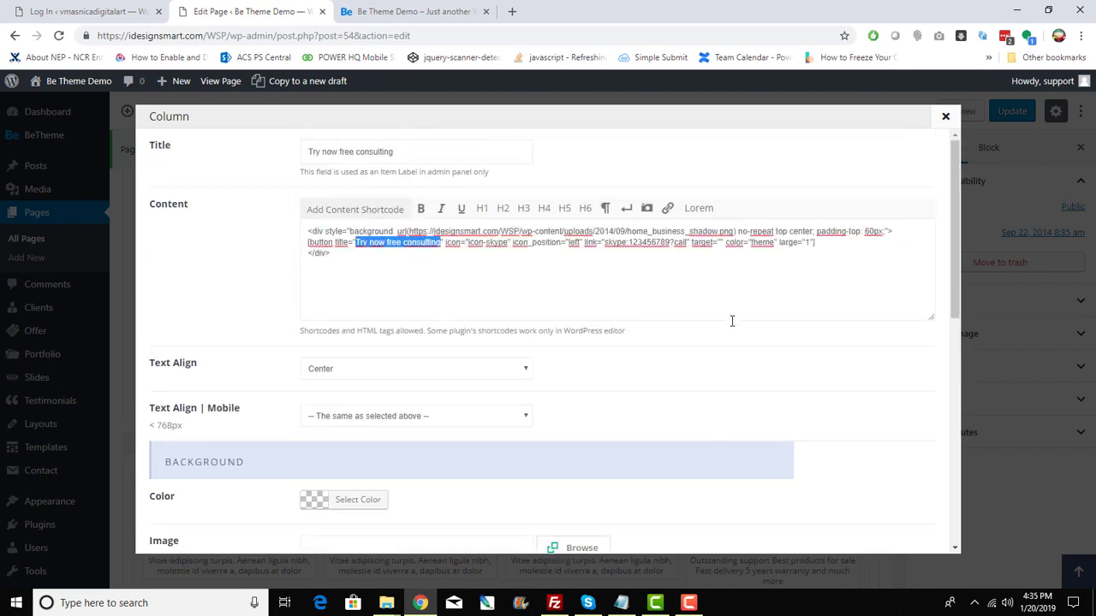
left_click(394, 370)
left_click(395, 371)
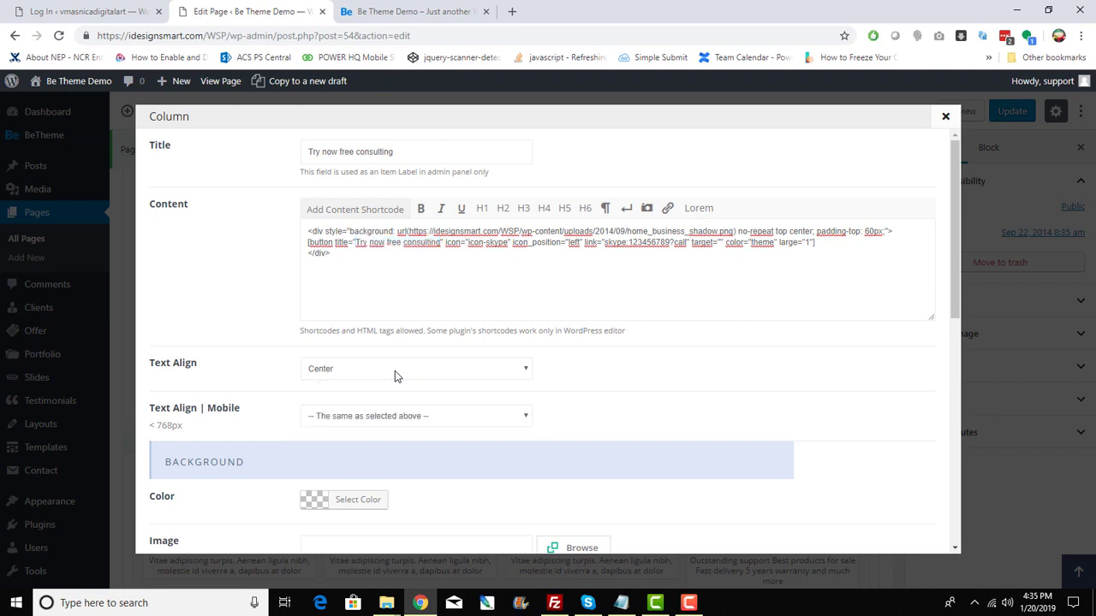
scroll(406, 395, "down", 5)
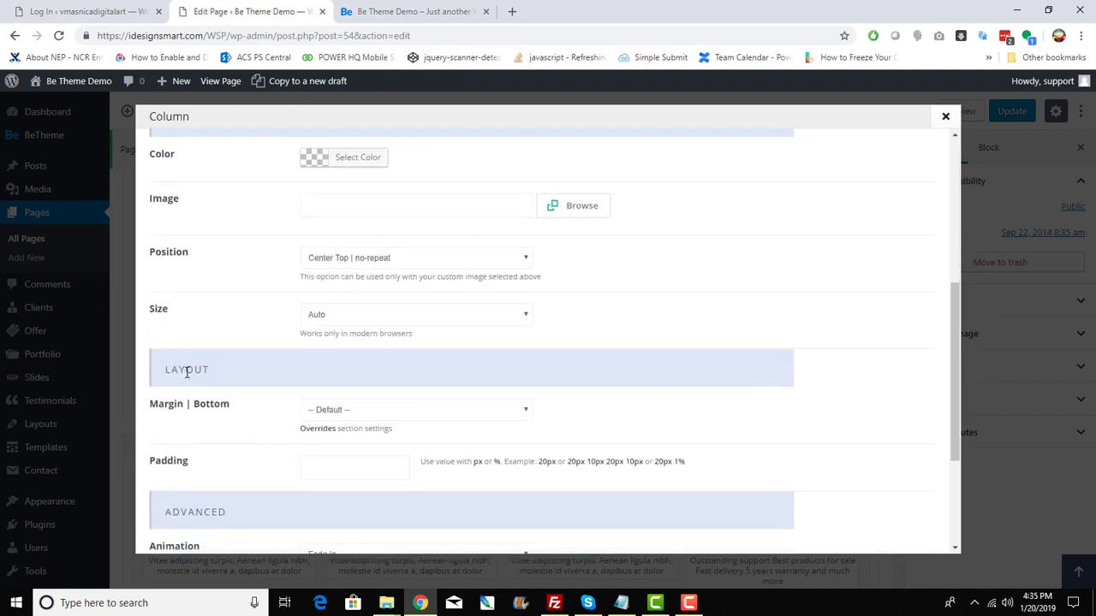
scroll(216, 467, "down", 3)
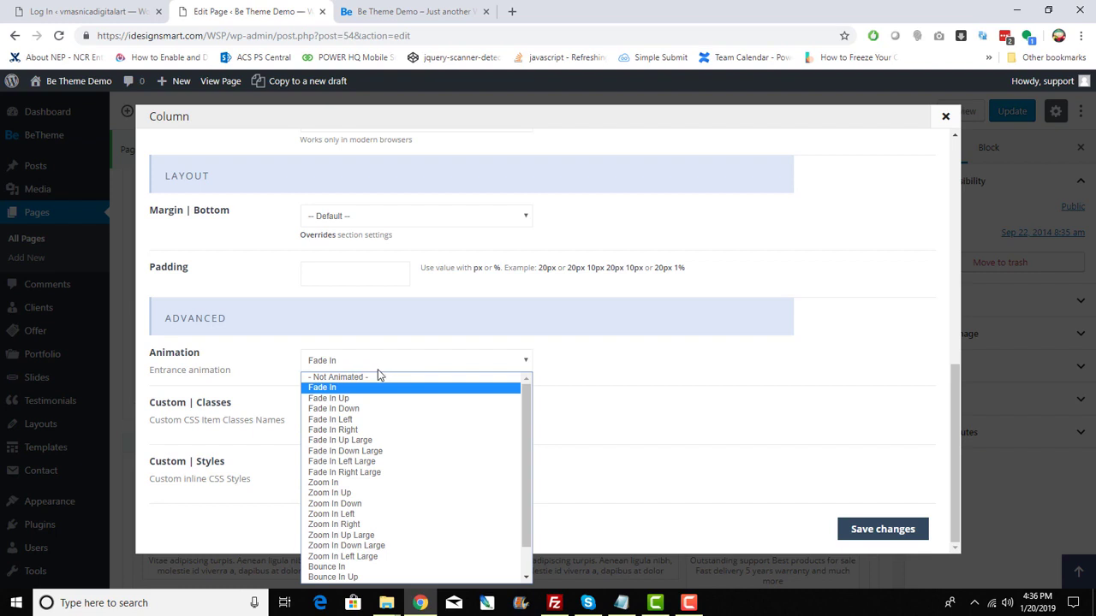
left_click(380, 368)
left_click(379, 368)
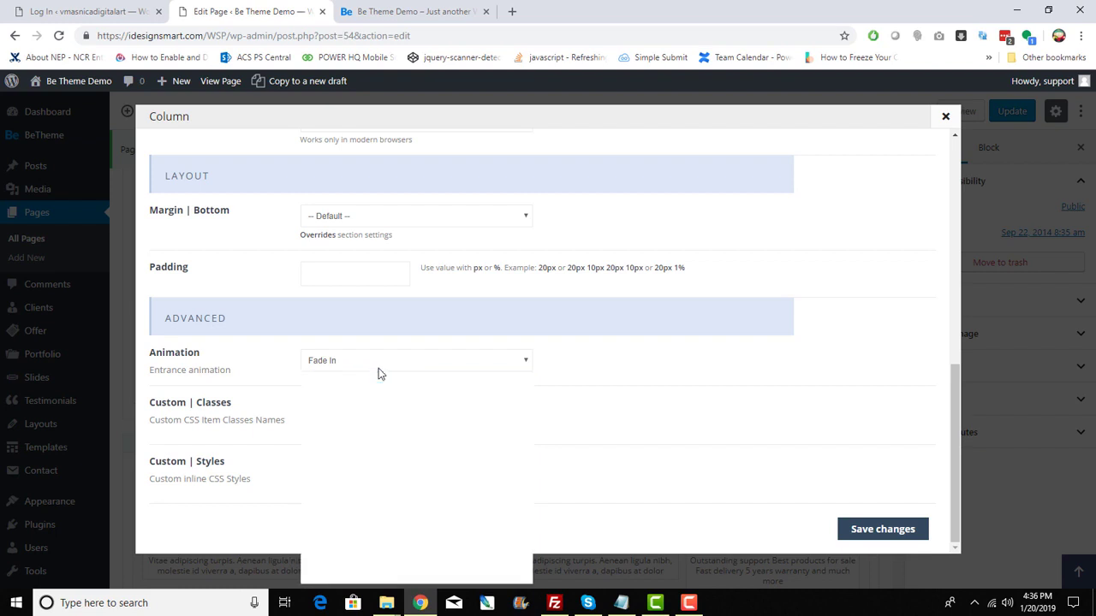
left_click(378, 368)
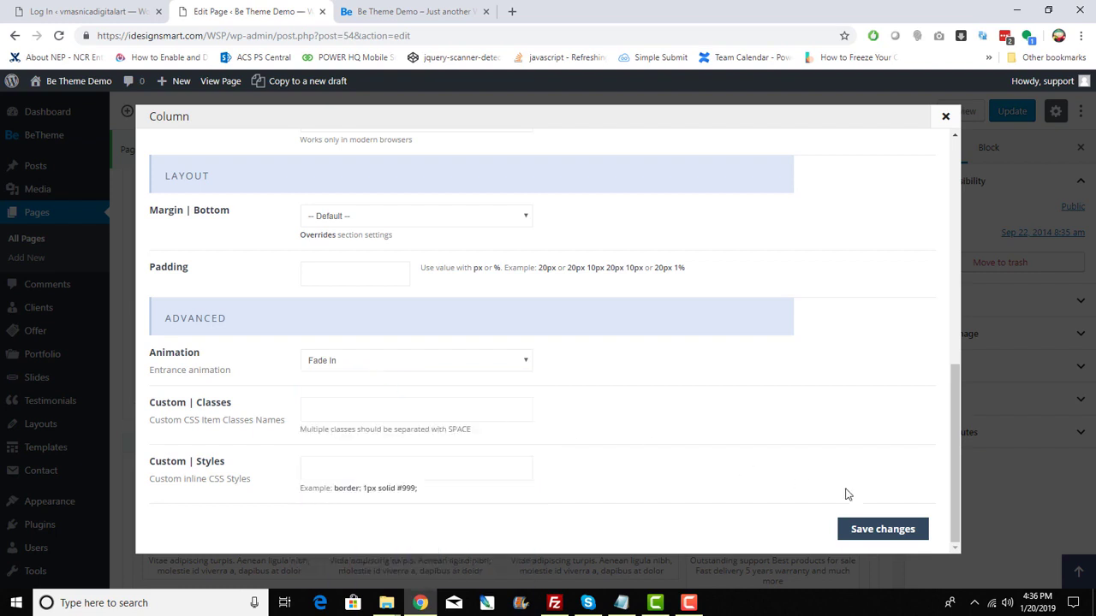
left_click(881, 529)
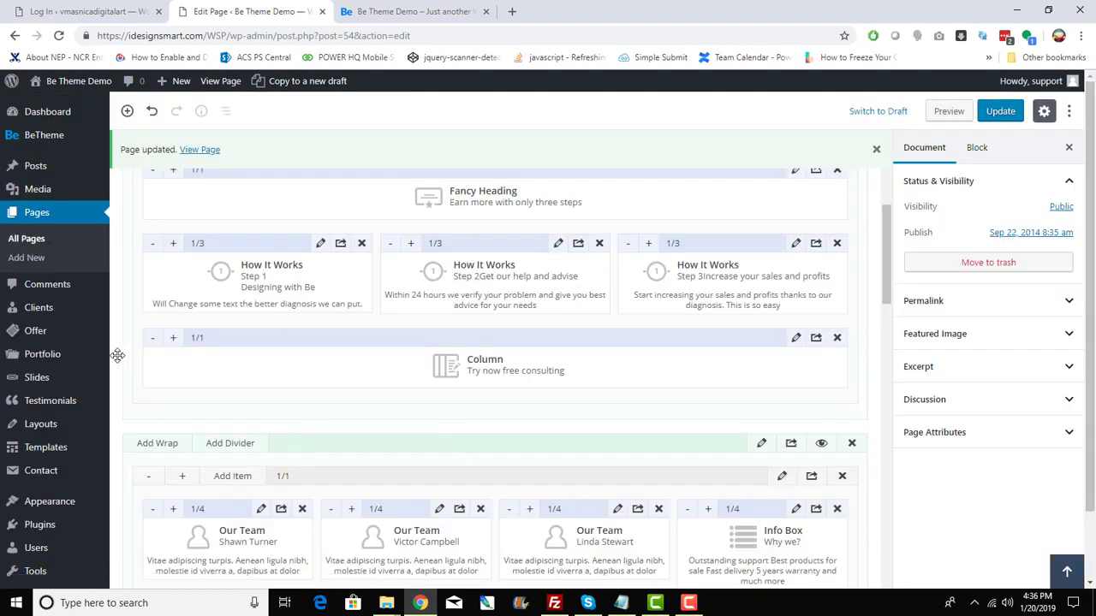
Scroll the live homepage through the three steps, the consulting button and the team section
left_click(425, 11)
scroll(538, 327, "up", 3)
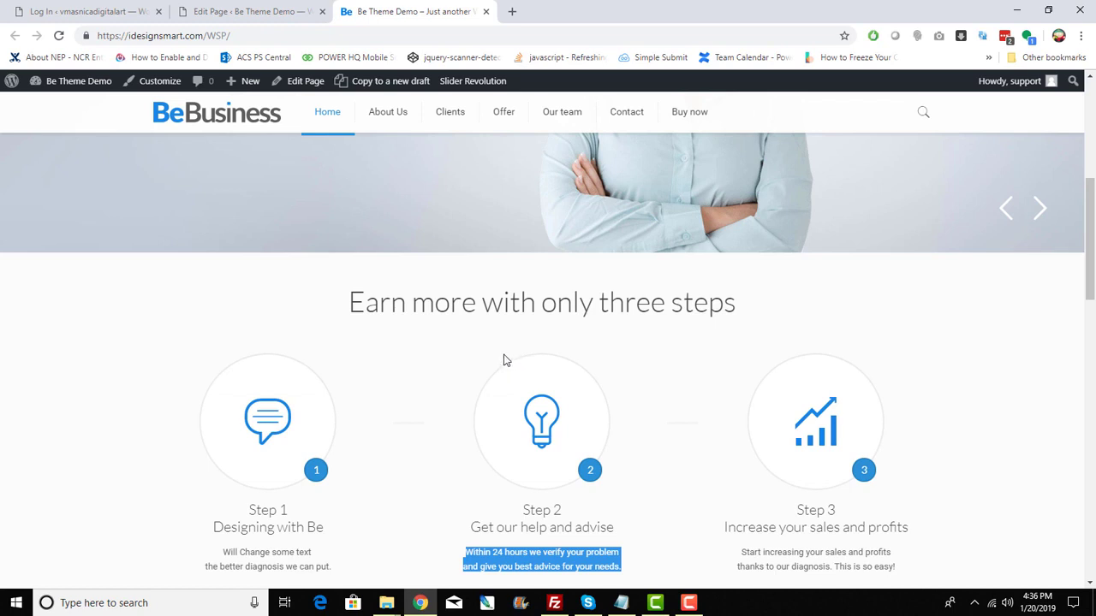
scroll(503, 360, "down", 4)
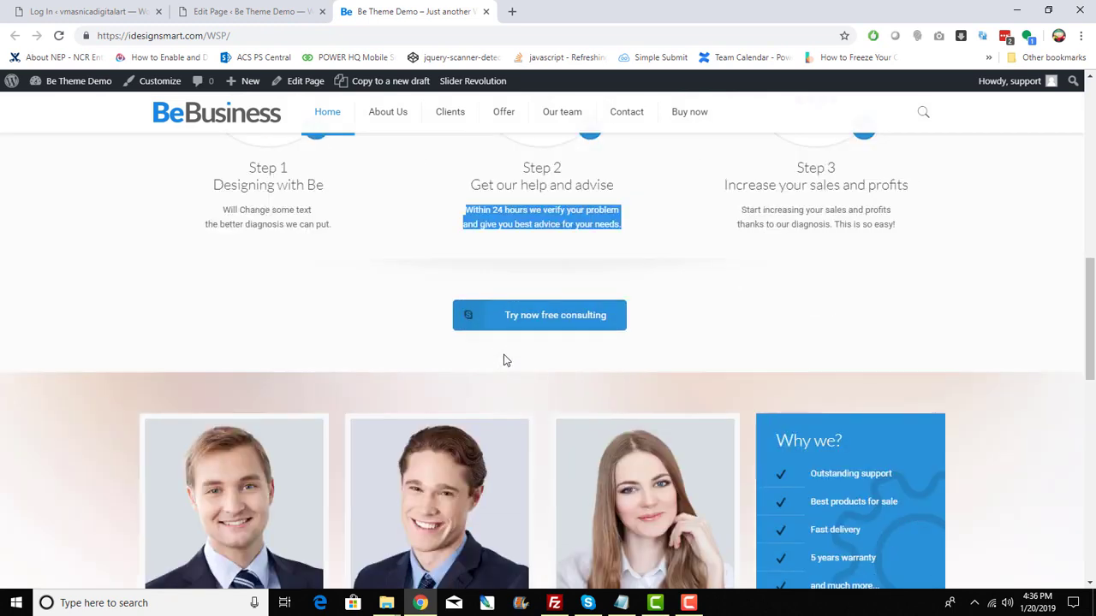
scroll(504, 360, "up", 4)
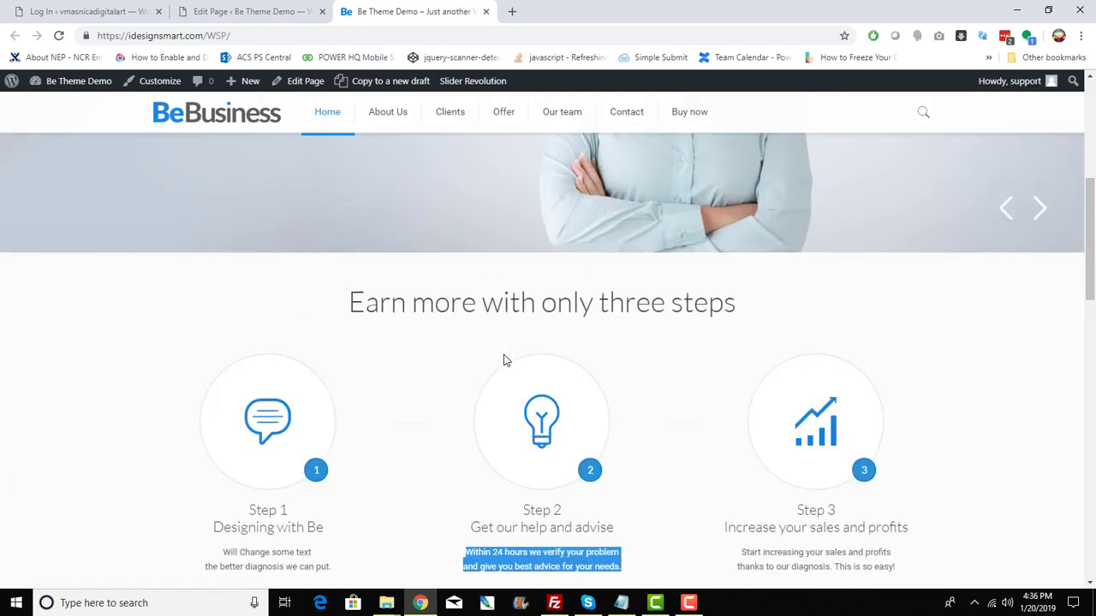
scroll(503, 360, "up", 4)
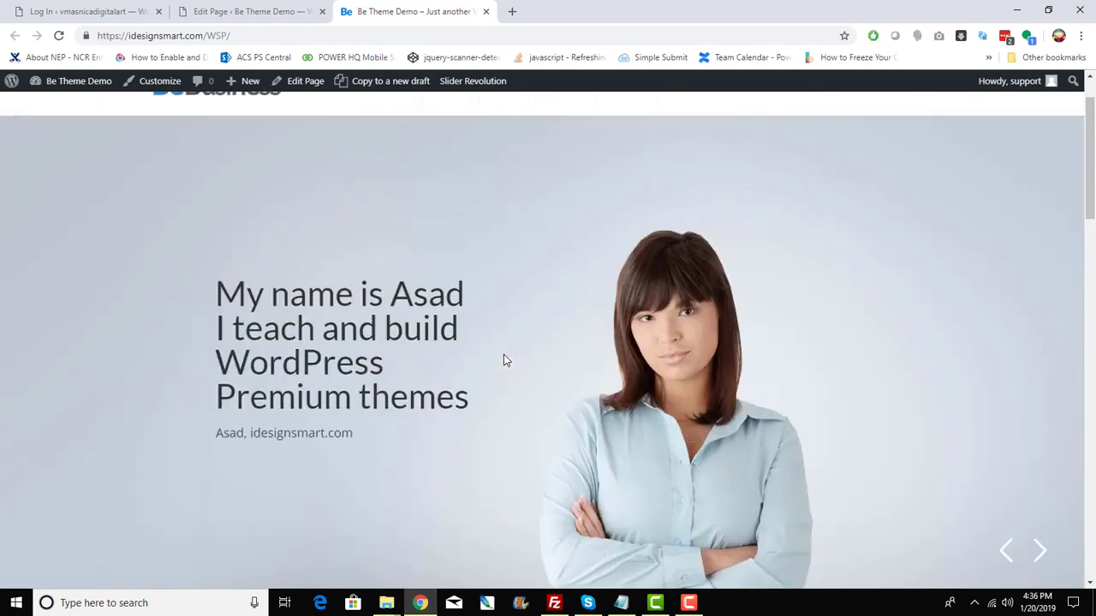
scroll(503, 360, "down", 3)
scroll(503, 360, "down", 3)
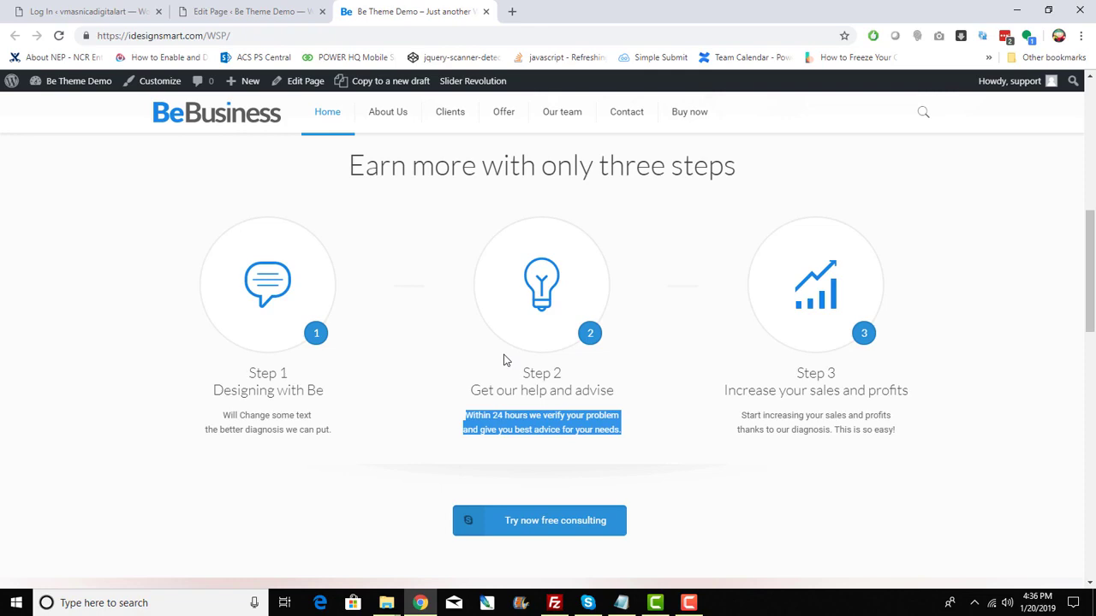
scroll(503, 360, "down", 2)
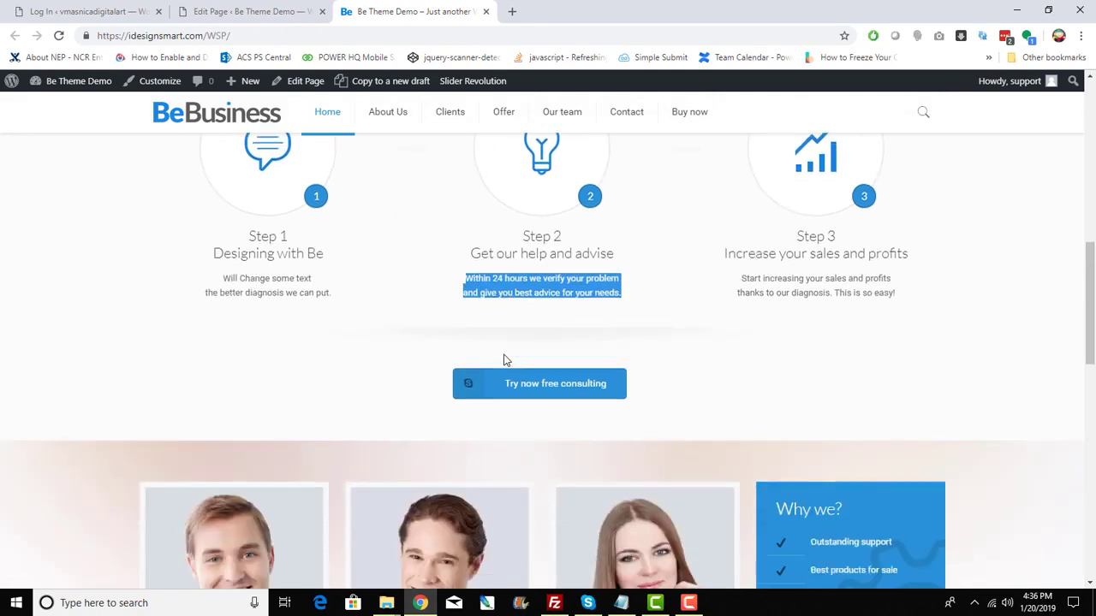
scroll(503, 361, "down", 3)
scroll(503, 360, "down", 2)
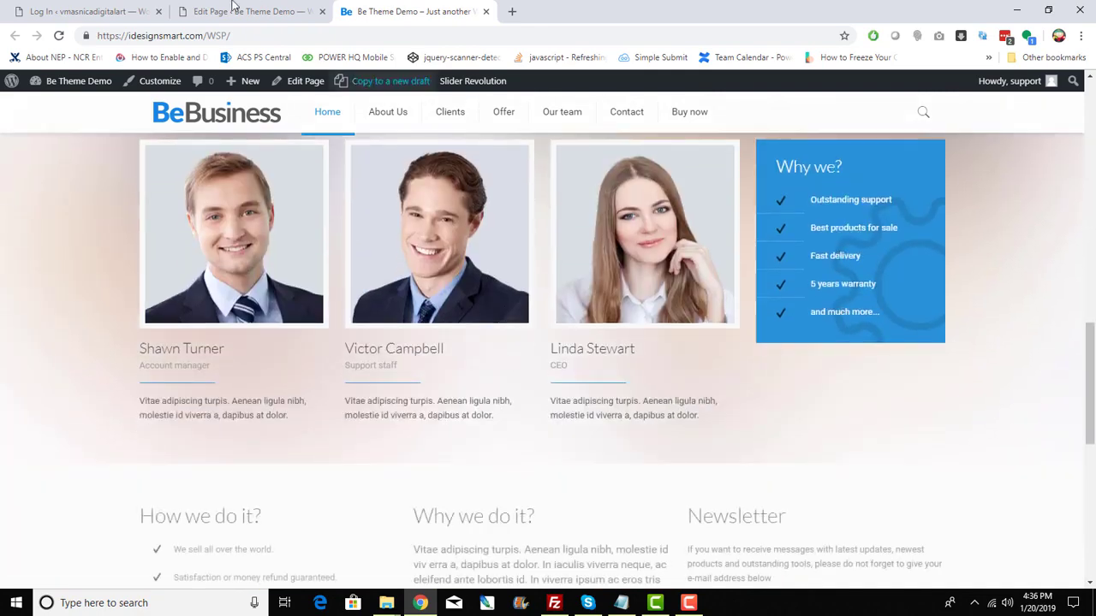
Return to the page editor and scroll down to the Our Team row
left_click(232, 6)
scroll(386, 438, "down", 2)
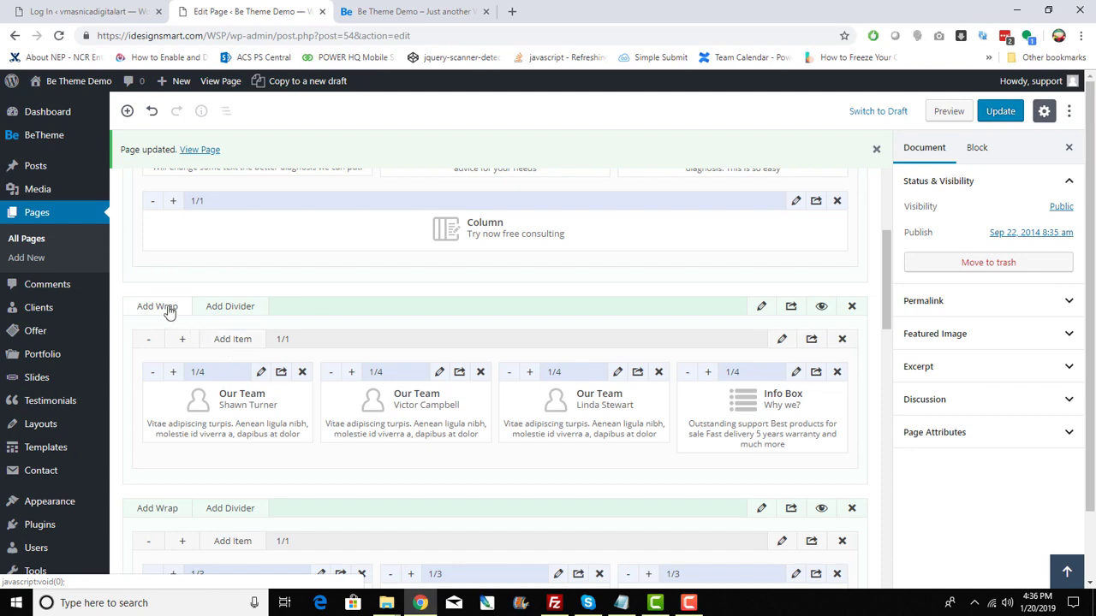
scroll(543, 416, "up", 5)
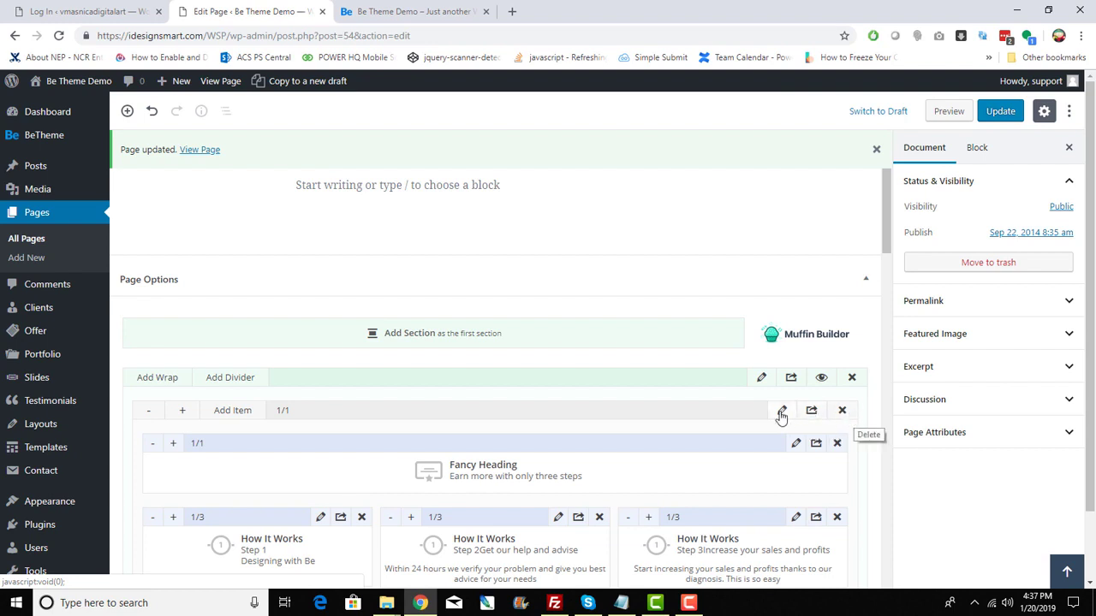
scroll(781, 417, "down", 5)
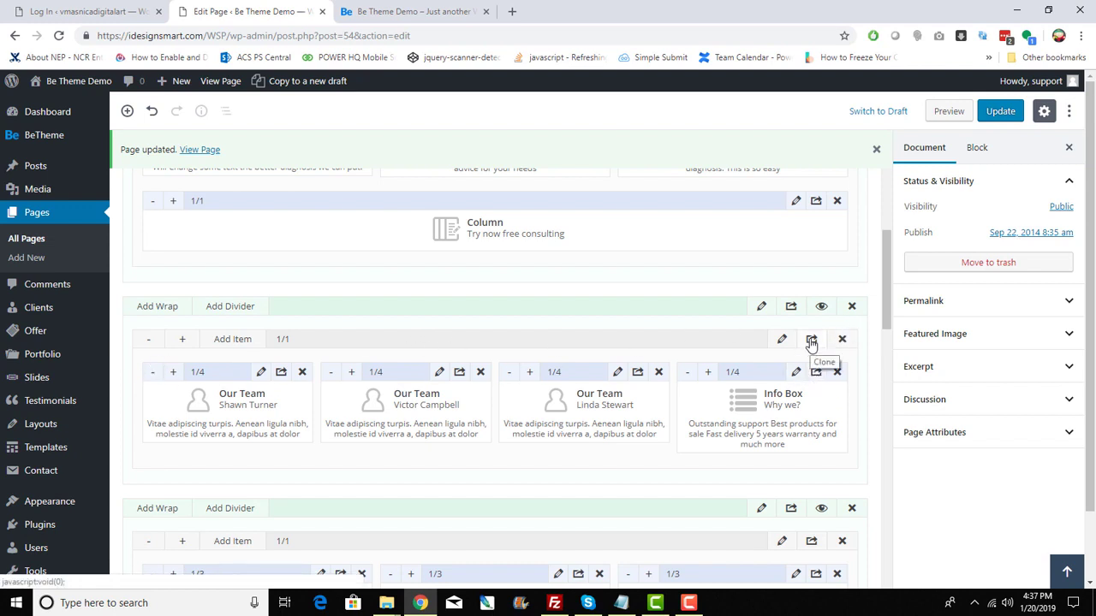
Clone the Our Team row, then delete the original's three team columns and its Info Box
left_click(813, 344)
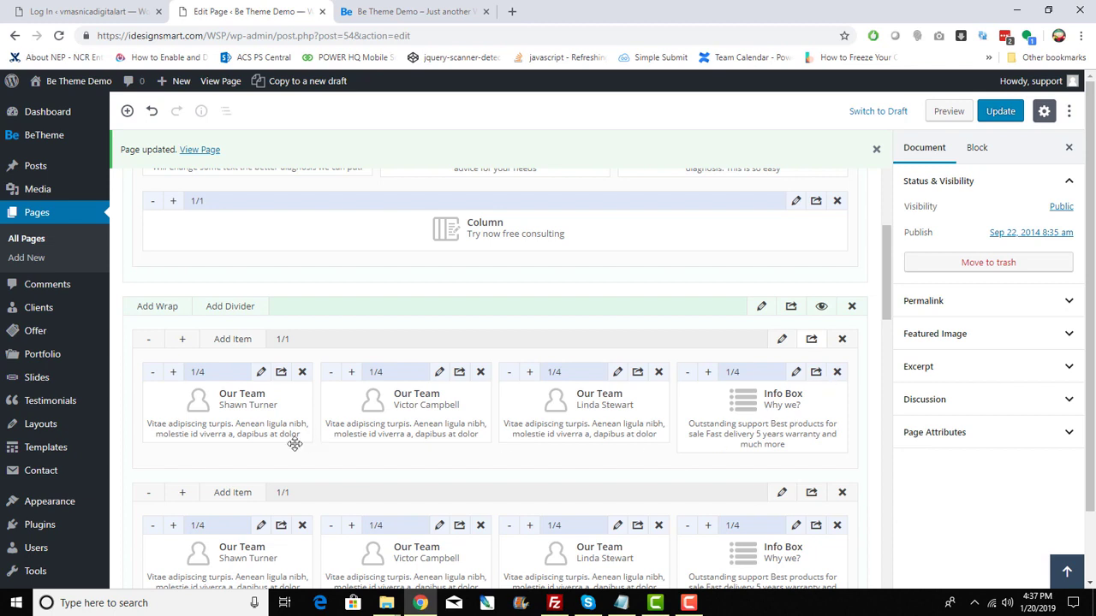
left_click(302, 374)
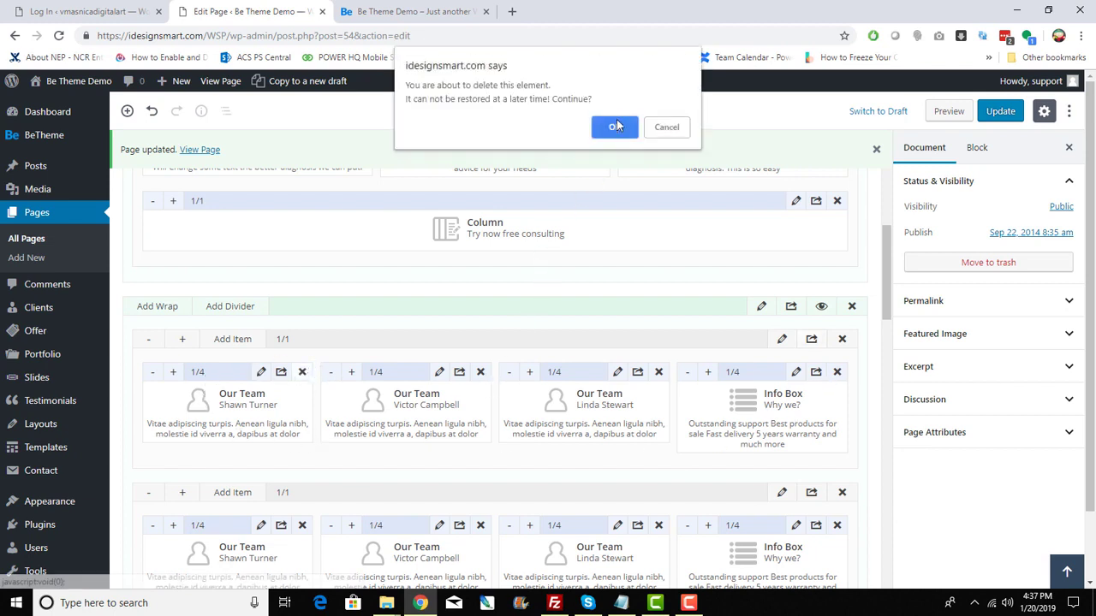
left_click(617, 125)
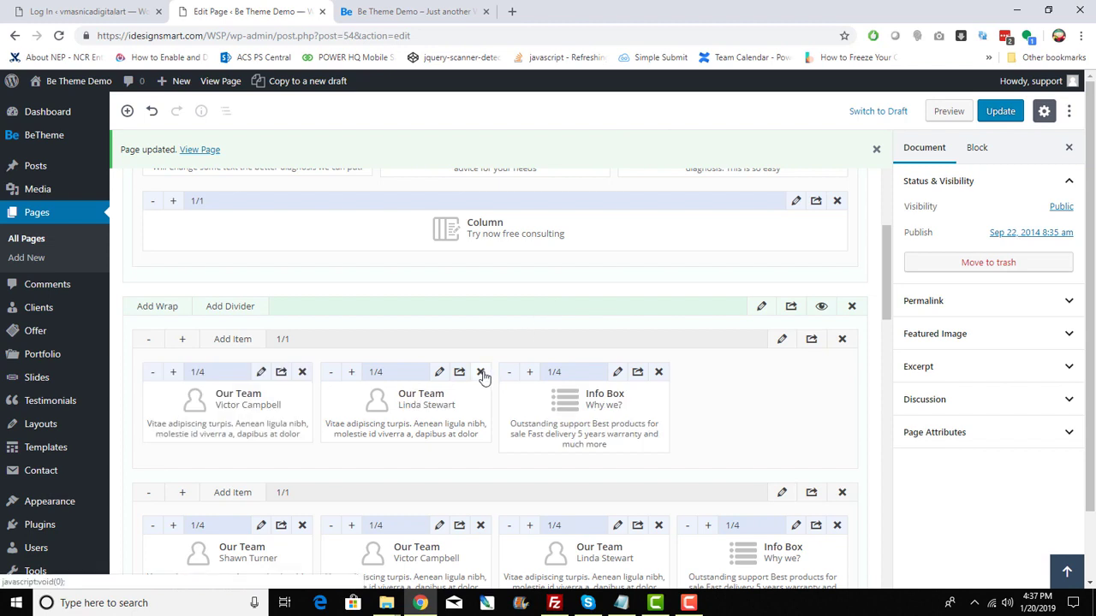
left_click(481, 373)
left_click(614, 127)
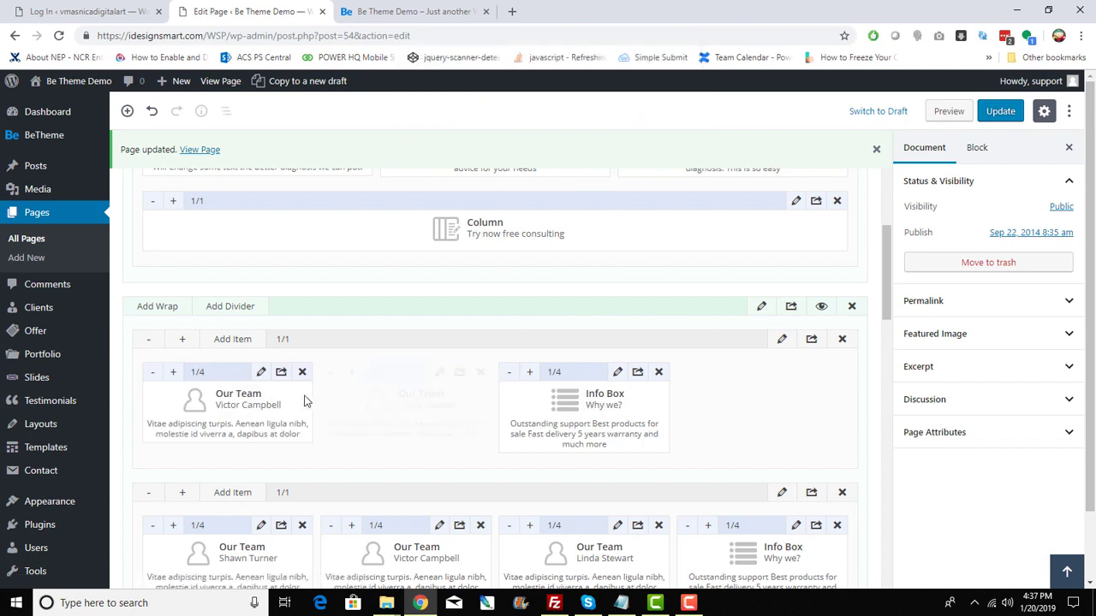
left_click(302, 374)
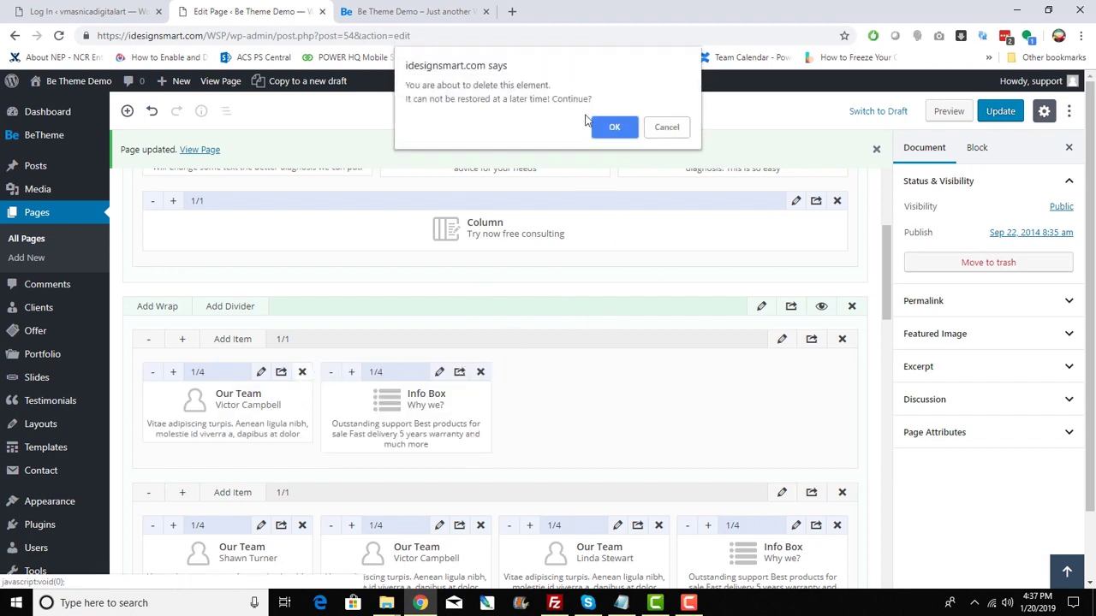
left_click(608, 130)
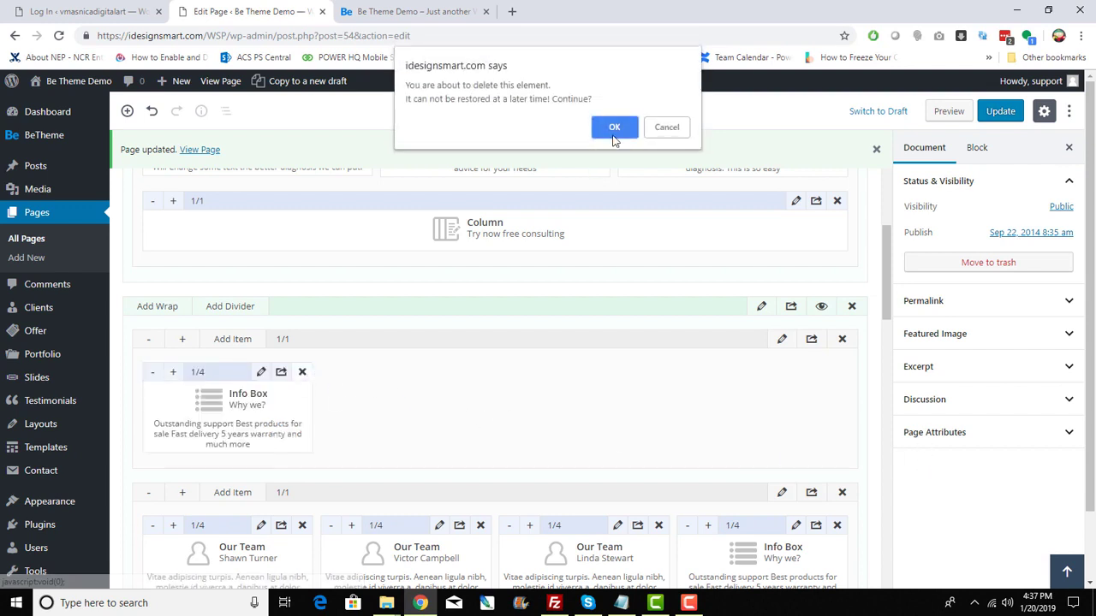
left_click(612, 139)
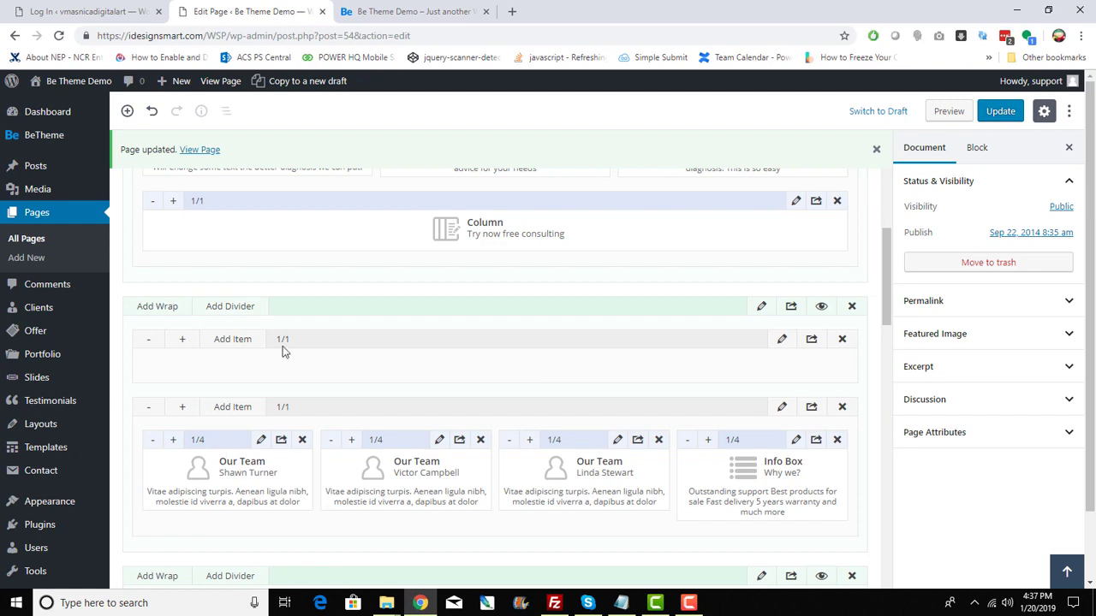
Add a Content WP element to the empty row from the Typography category
left_click(233, 340)
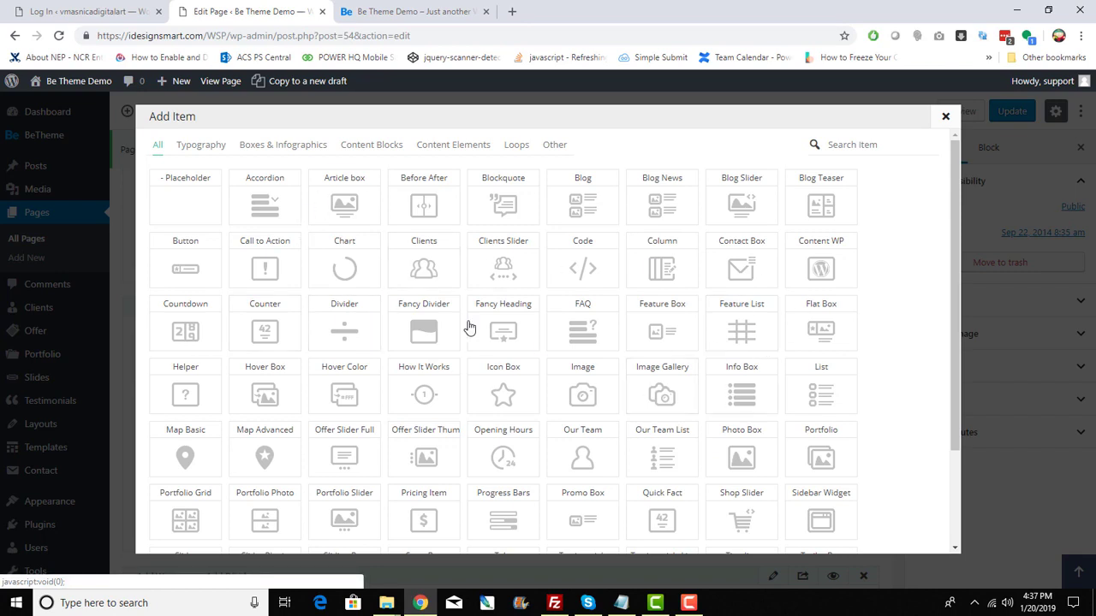
scroll(685, 414, "down", 3)
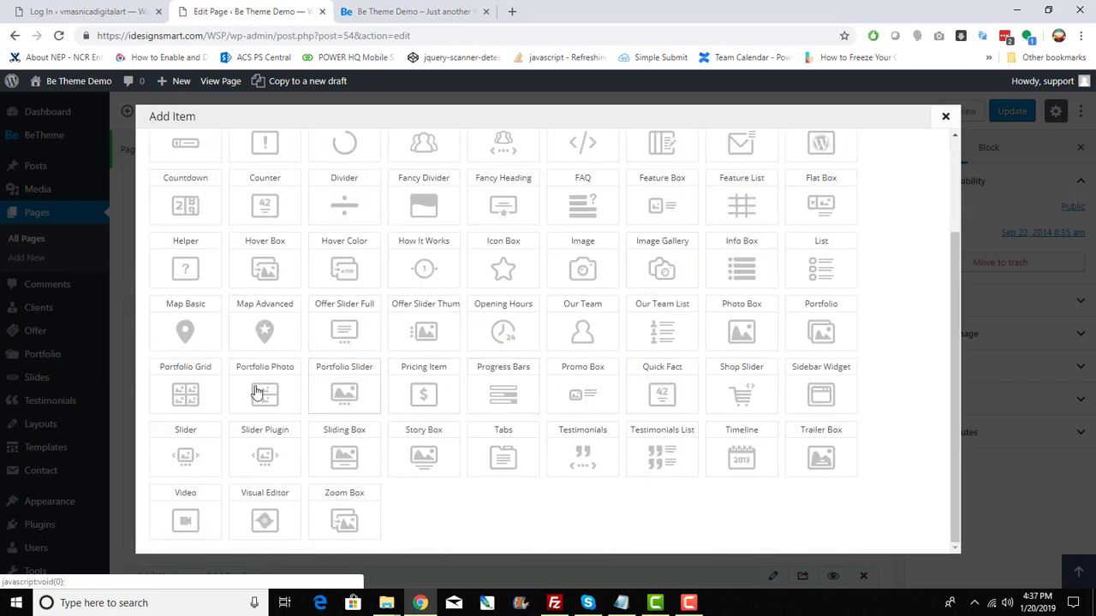
scroll(507, 388, "up", 3)
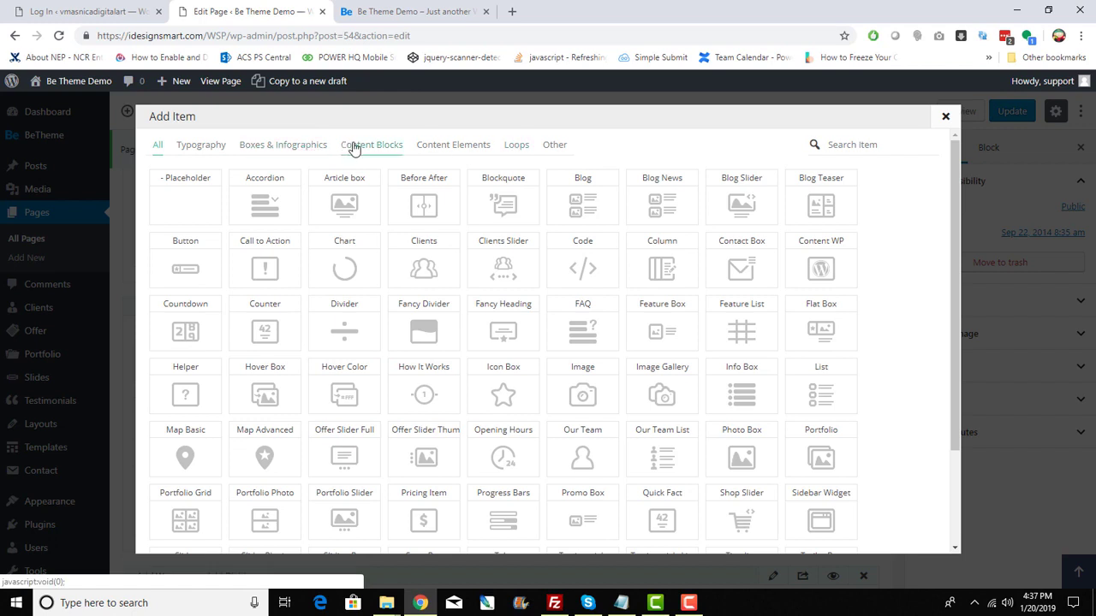
left_click(354, 148)
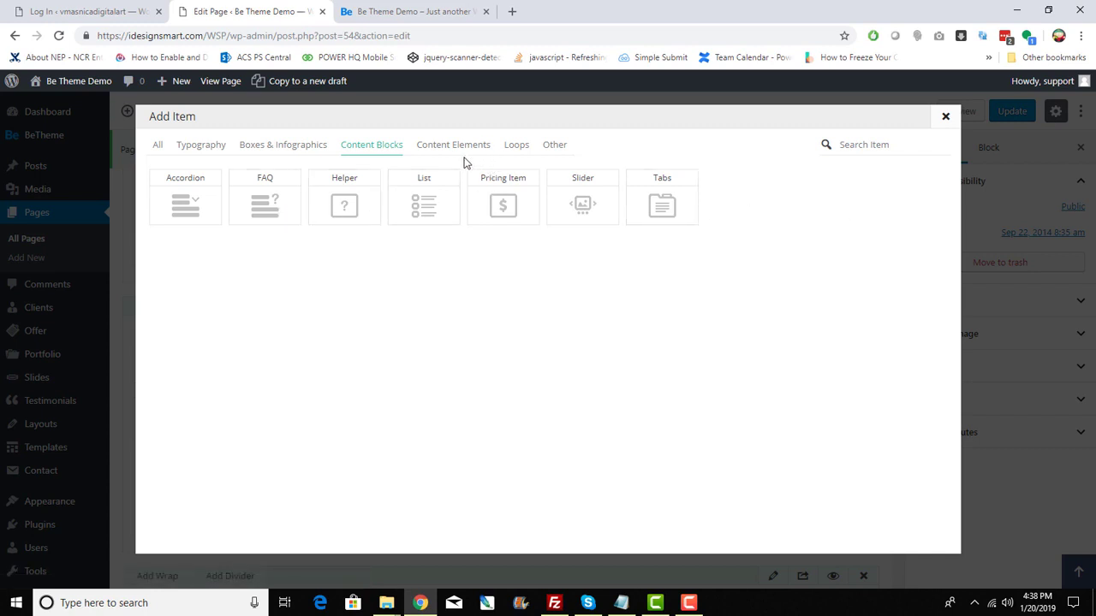
left_click(210, 150)
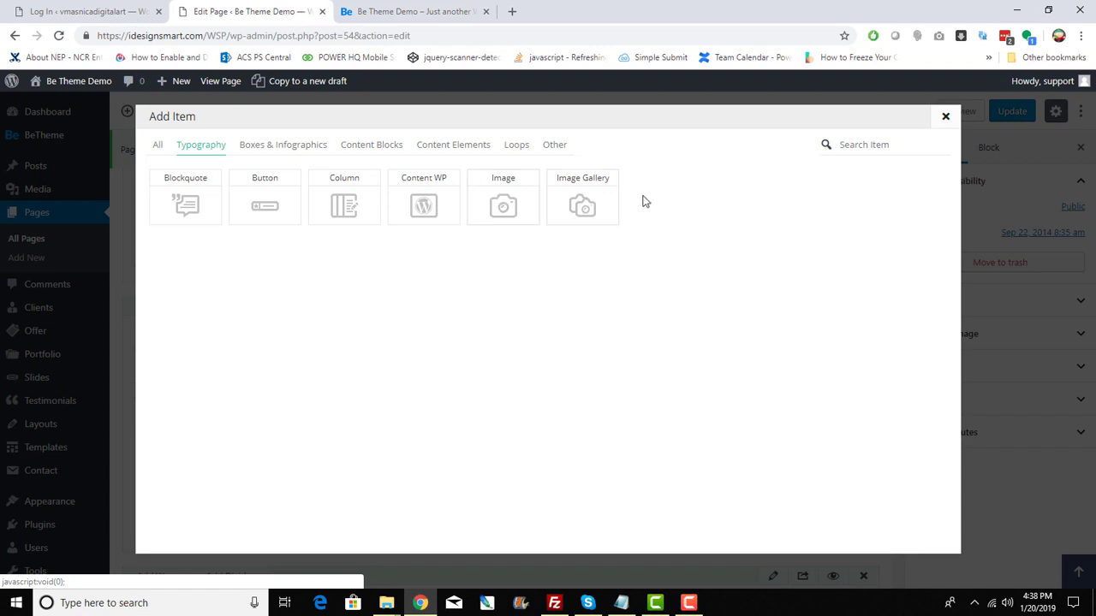
left_click(417, 199)
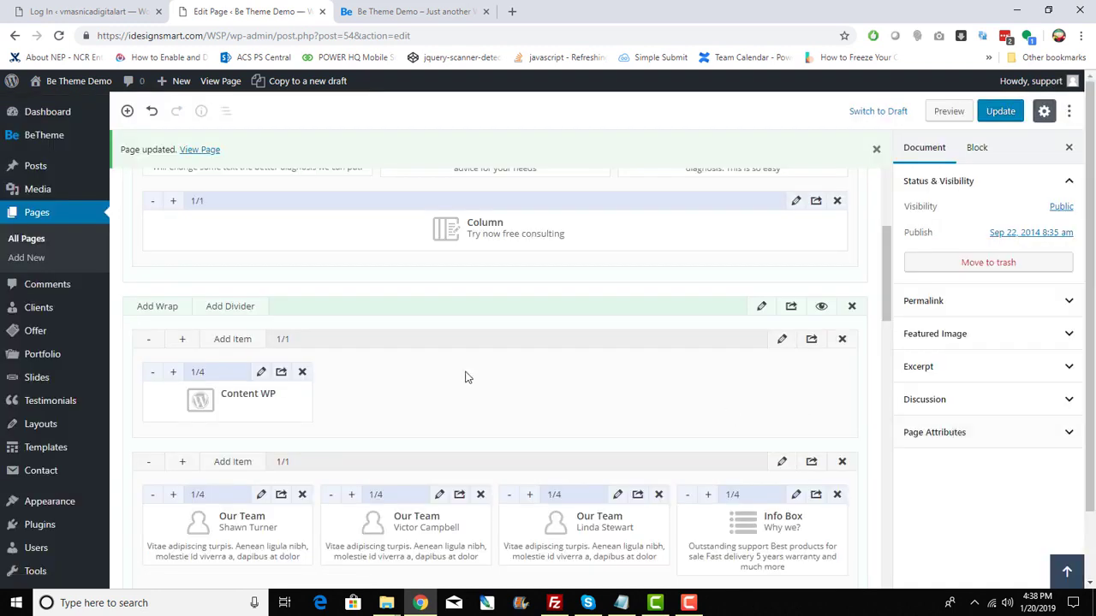
Set the Content WP element's width to 1/3
scroll(465, 377, "up", 2)
scroll(465, 377, "down", 2)
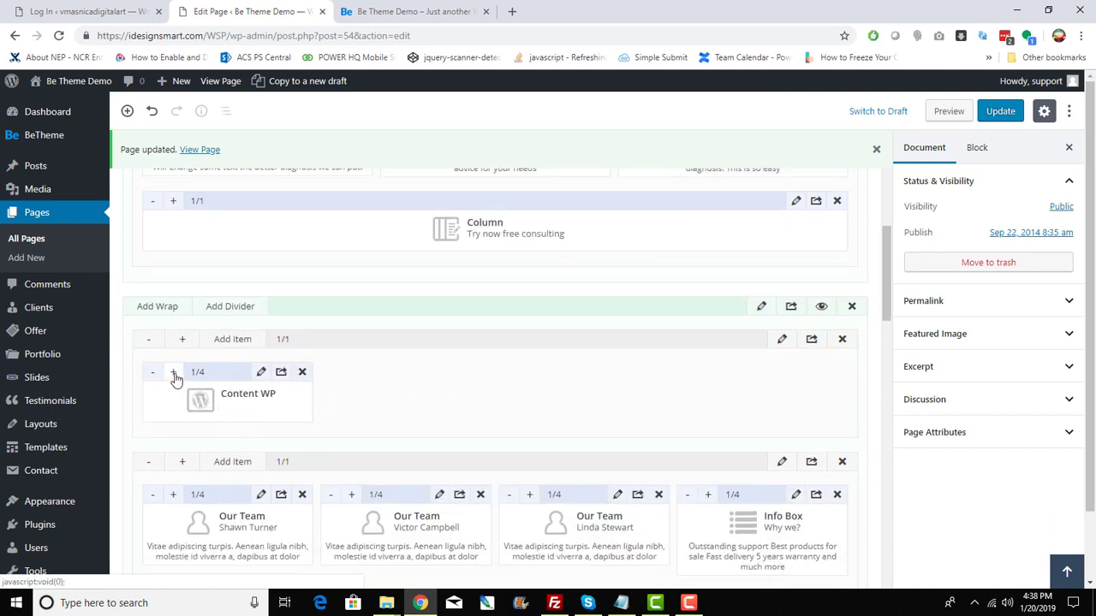
left_click(173, 374)
left_click(174, 374)
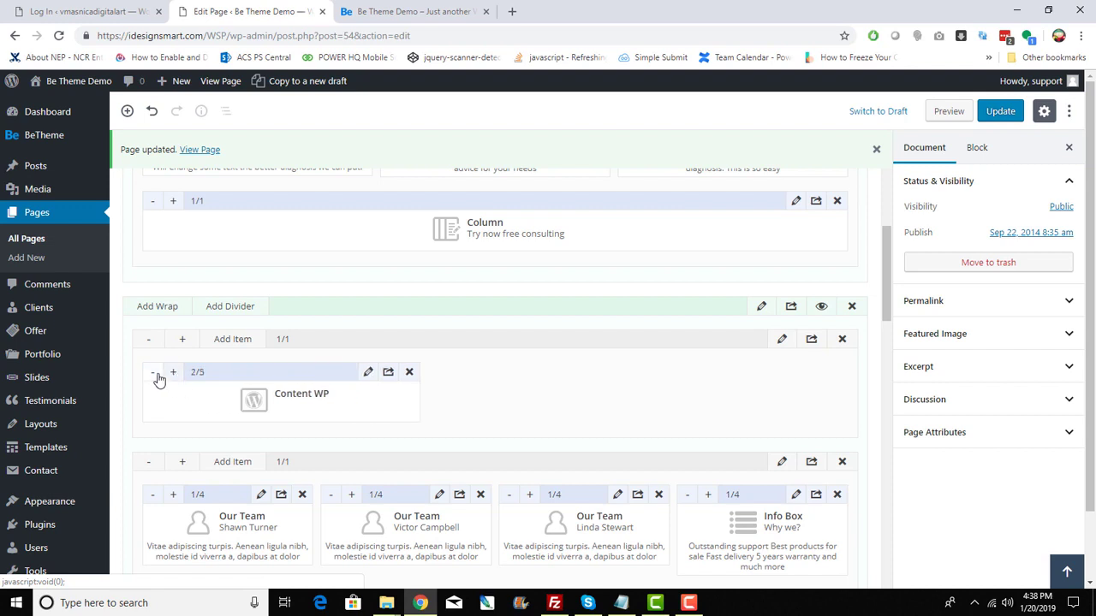
left_click(153, 374)
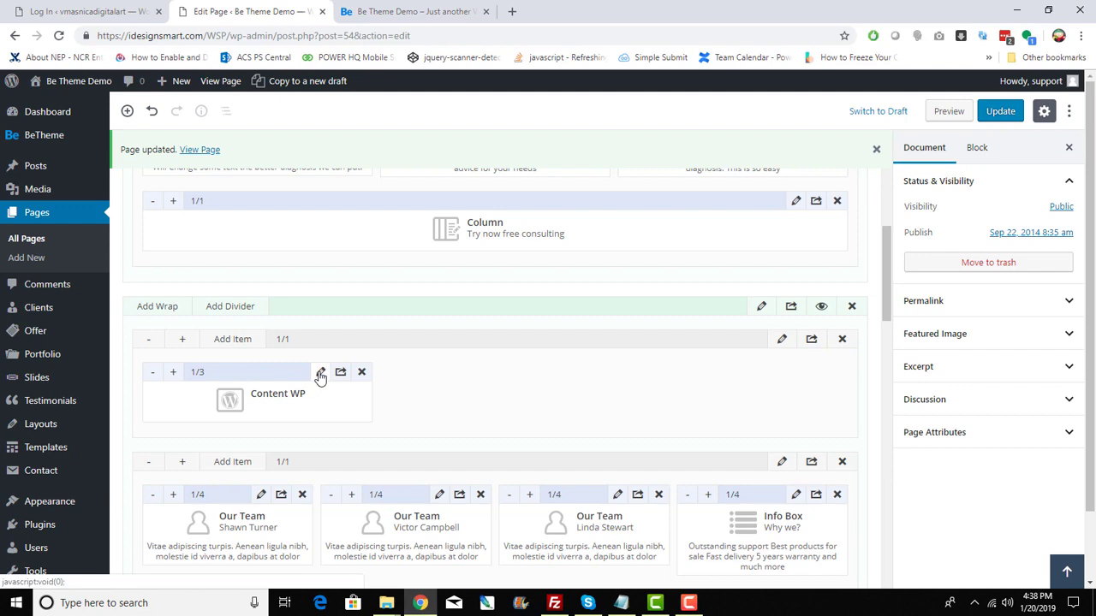
Glance at the Content WP settings, then delete the element
left_click(320, 374)
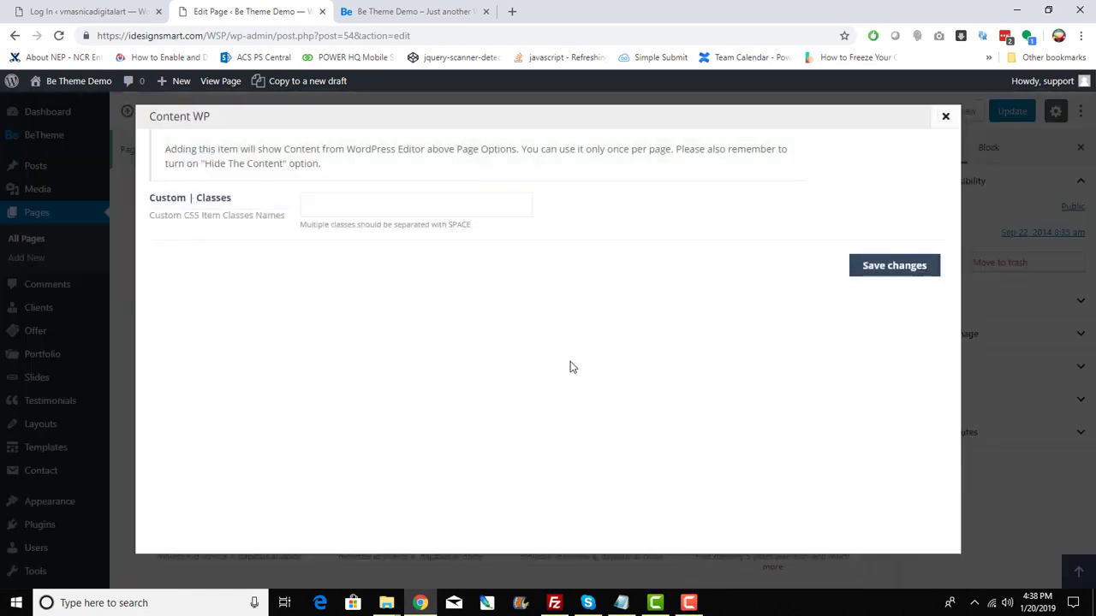
left_click(947, 117)
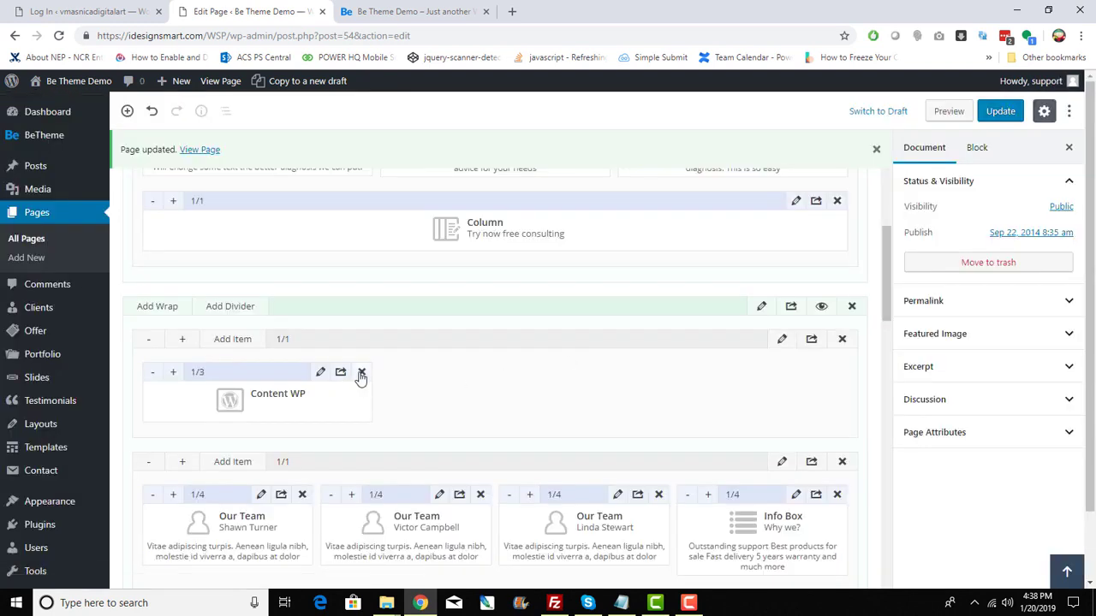
left_click(361, 375)
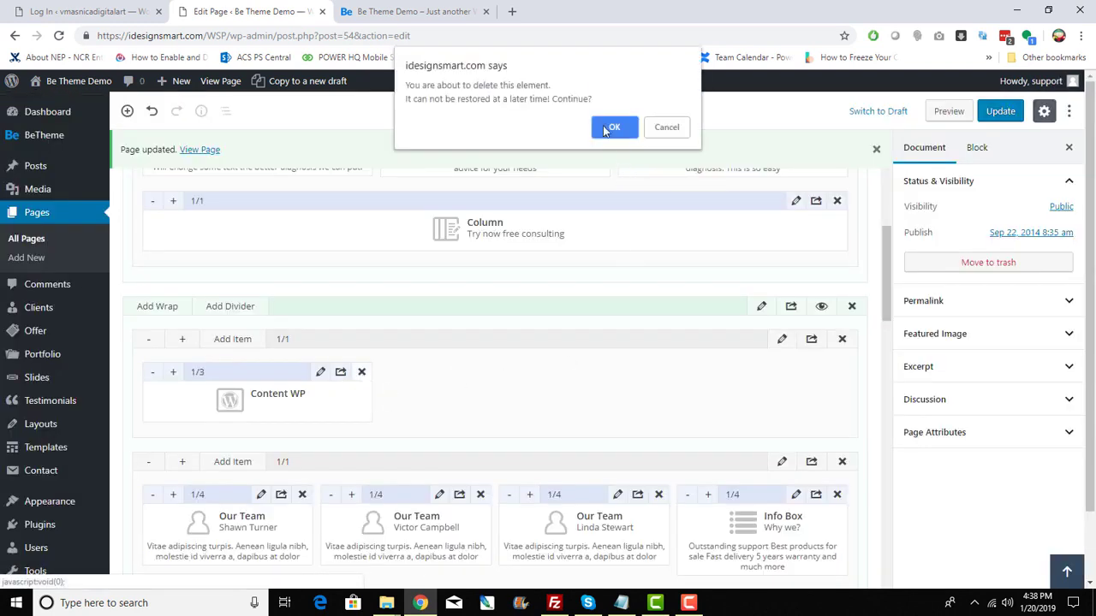
left_click(603, 125)
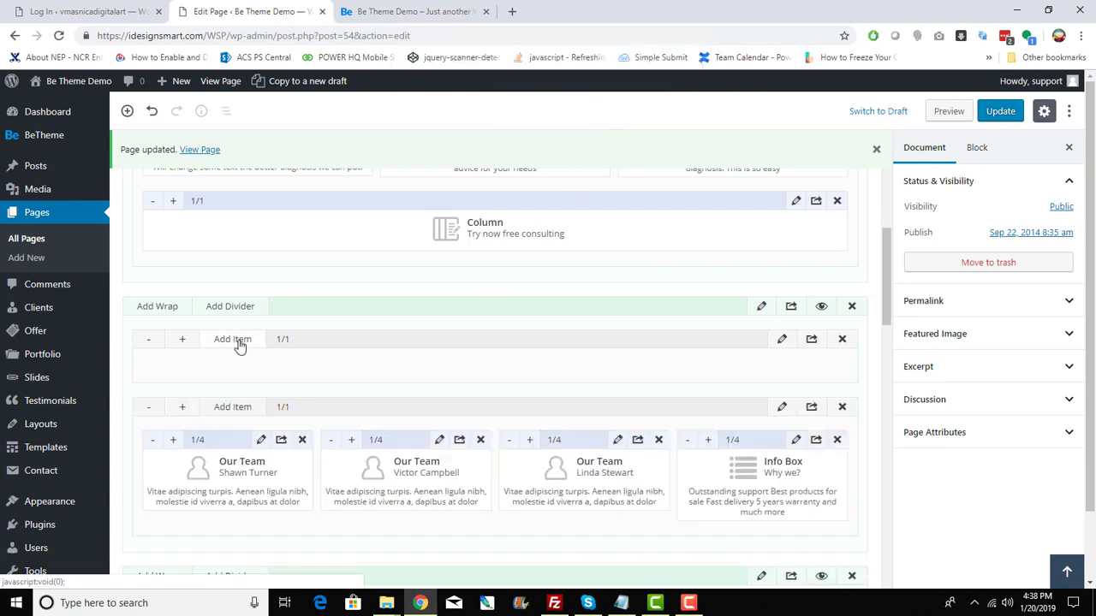
Add a 1/4-width Column element to the row and review its empty settings without changes
left_click(232, 340)
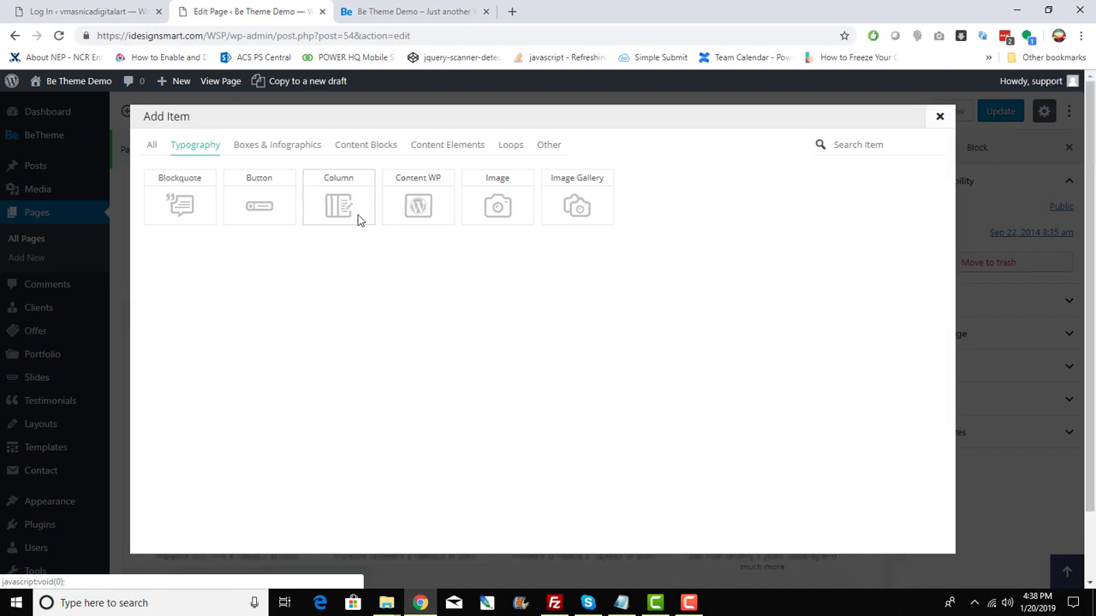
left_click(360, 219)
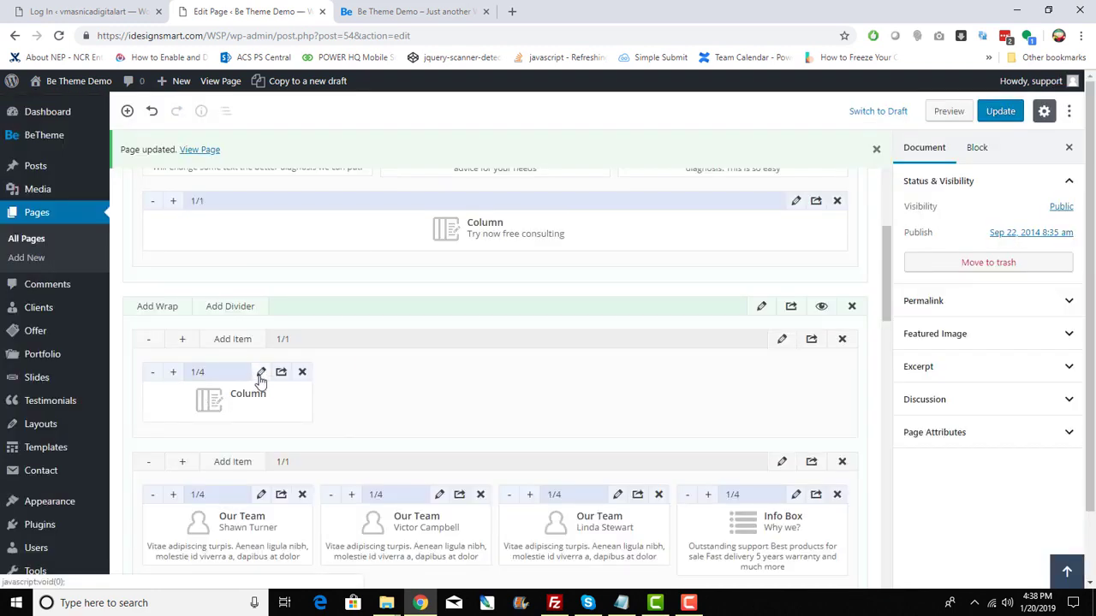
left_click(261, 377)
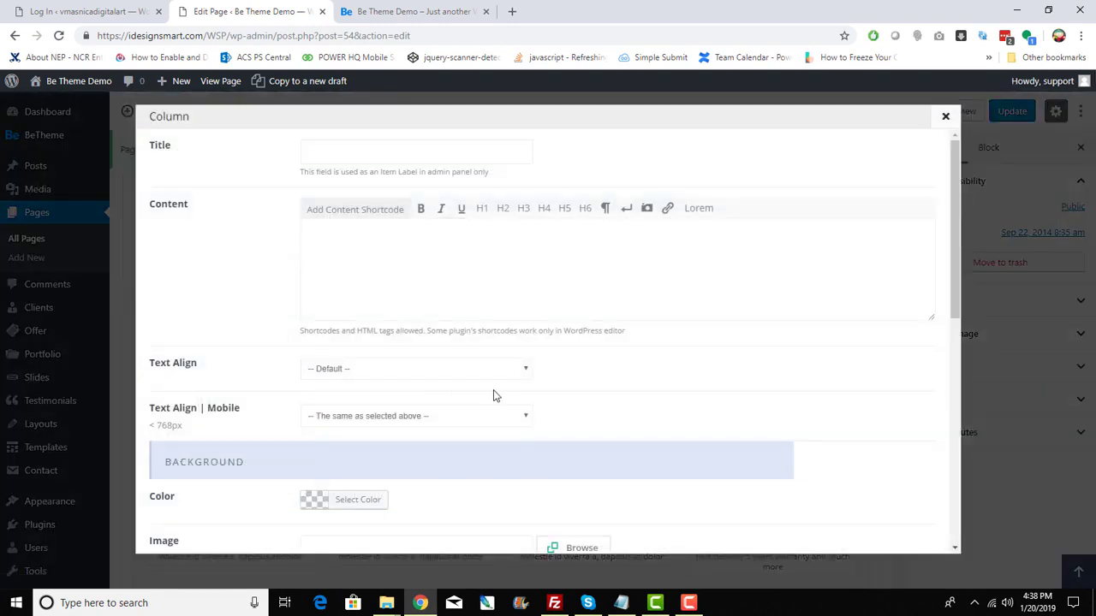
scroll(504, 395, "down", 6)
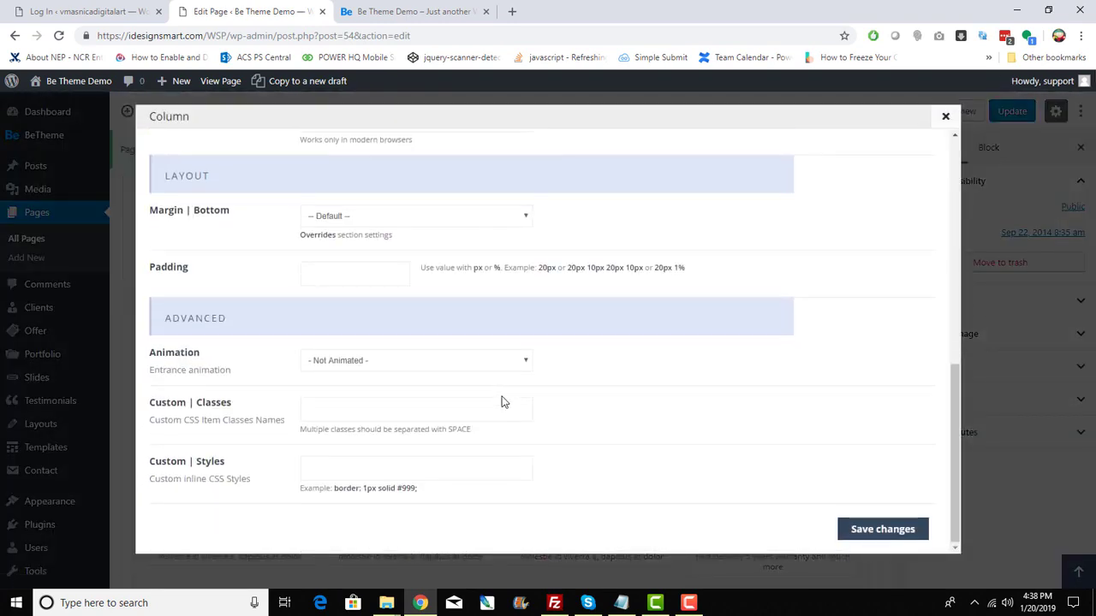
scroll(504, 399, "up", 8)
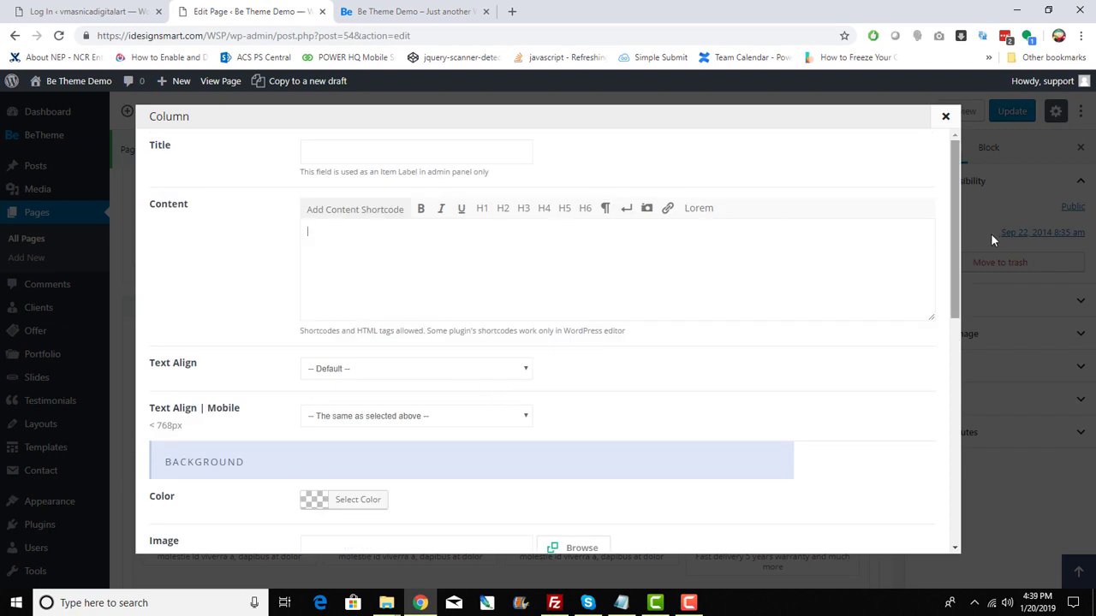
left_click(670, 239)
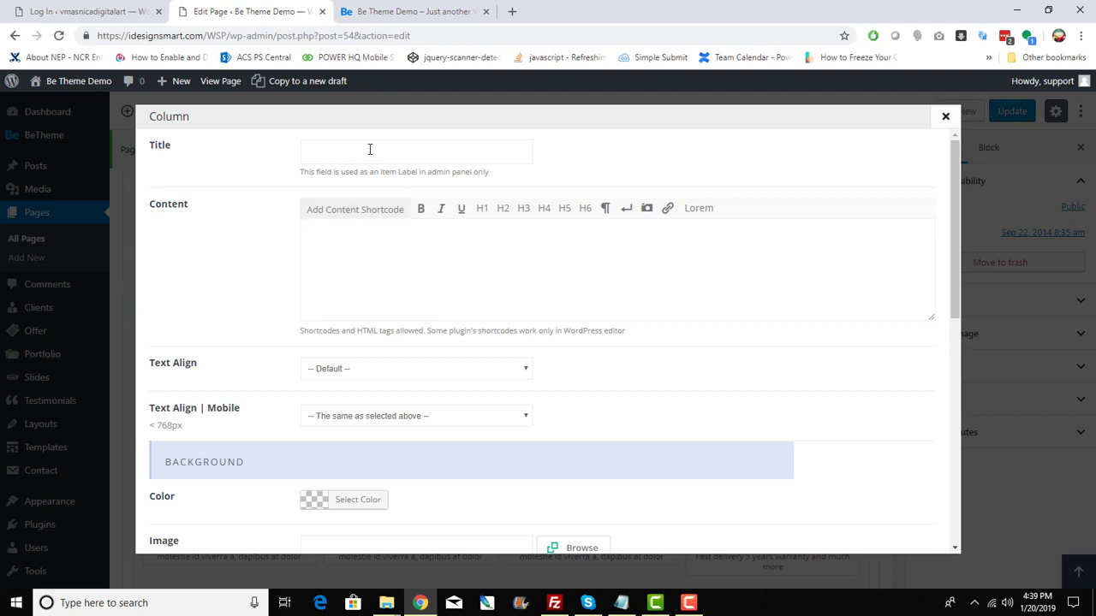
left_click(947, 116)
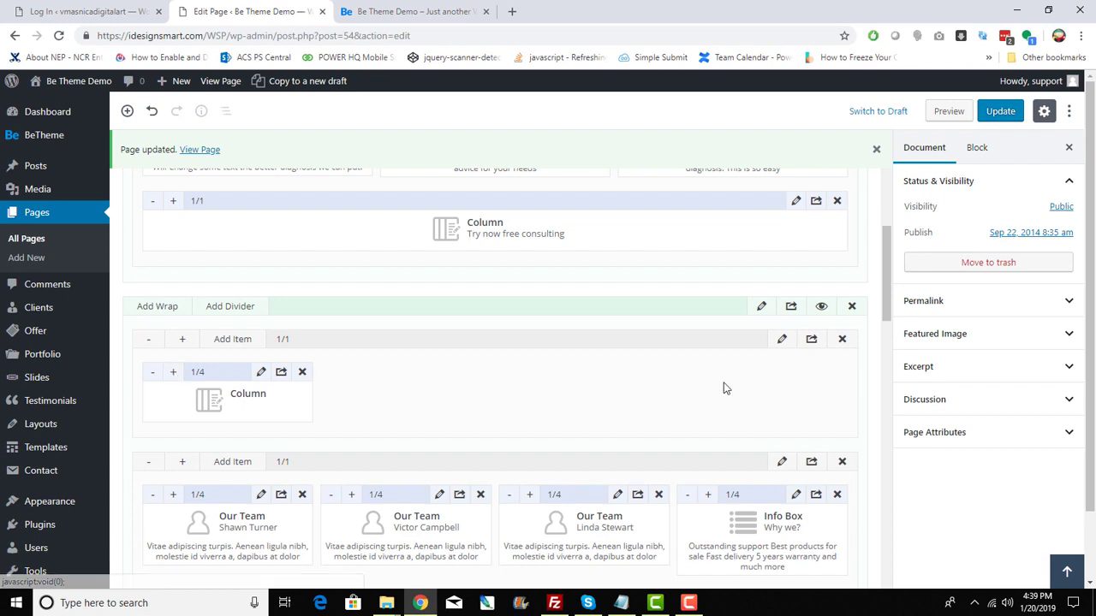
Widen the Column to 1/2 width and duplicate it
left_click(172, 374)
left_click(173, 375)
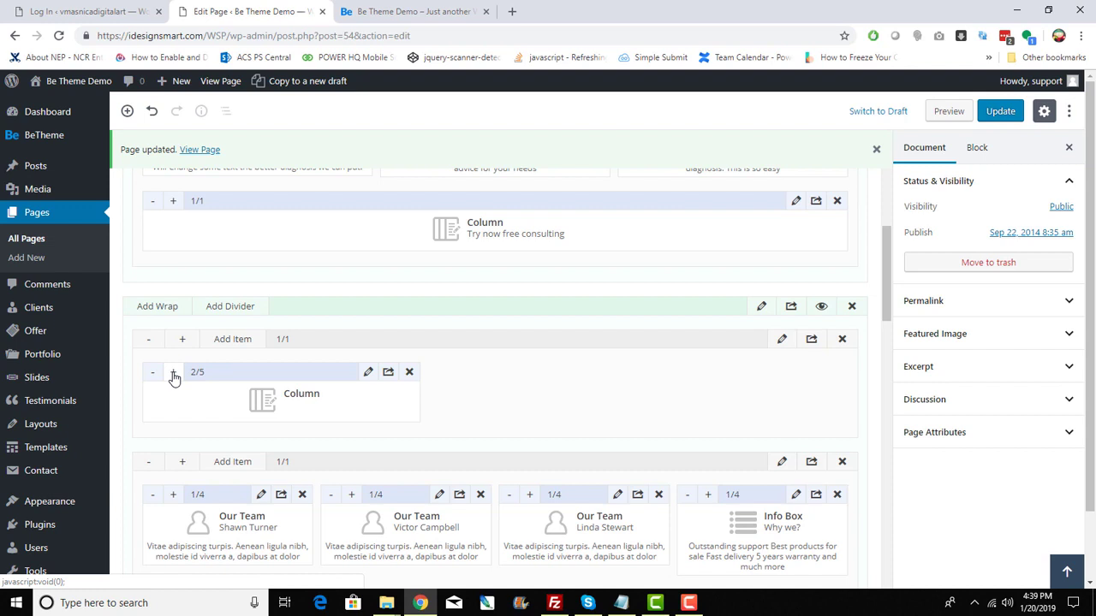
left_click(173, 375)
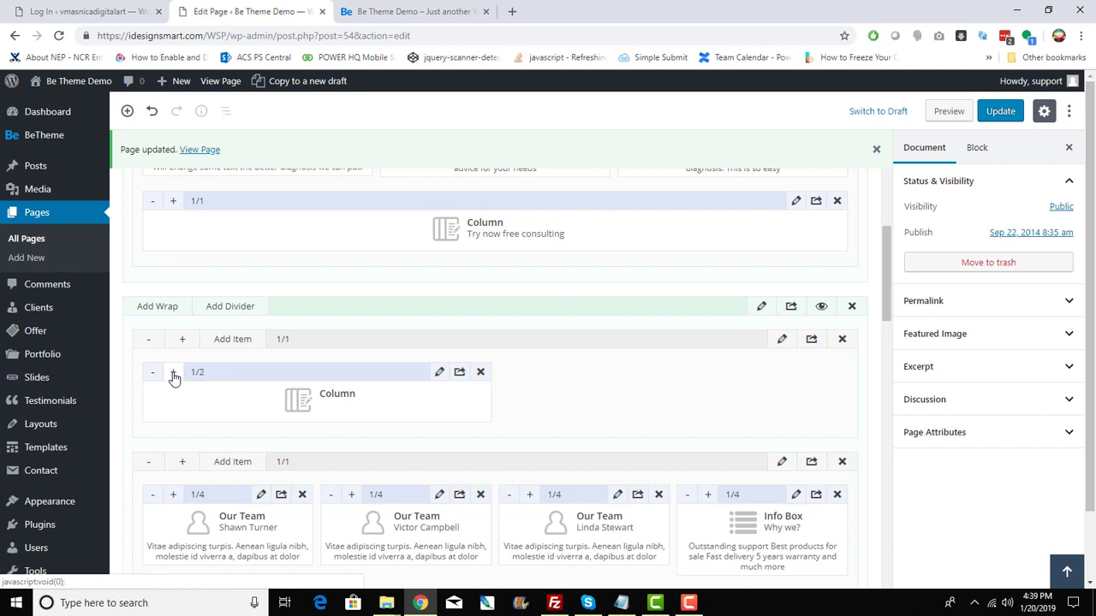
left_click(460, 374)
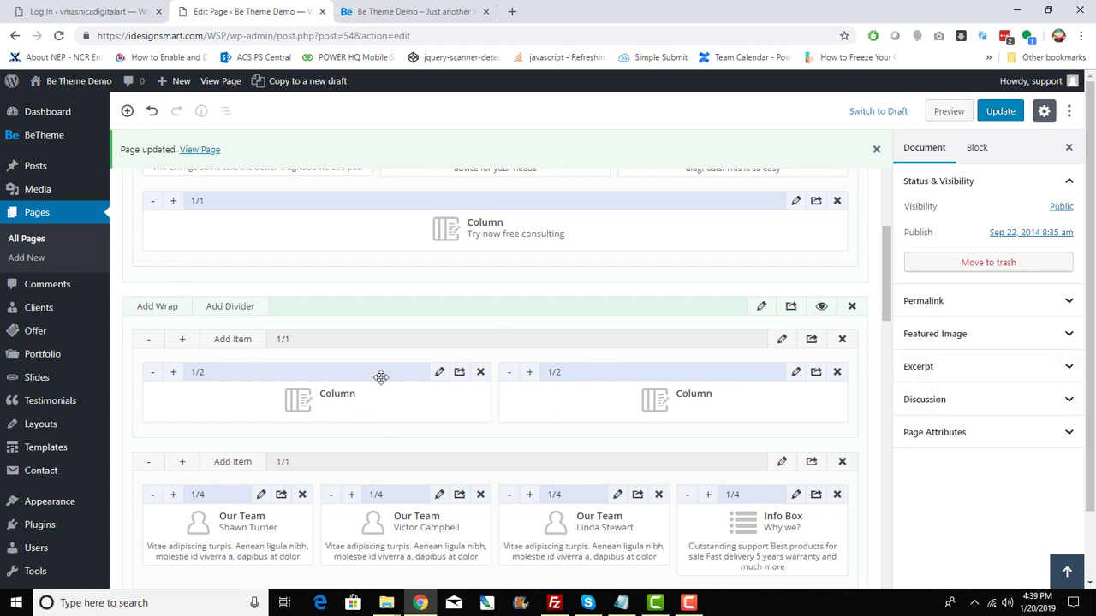
Browse the element catalogue without adding anything, then delete the test row and confirm
left_click(241, 346)
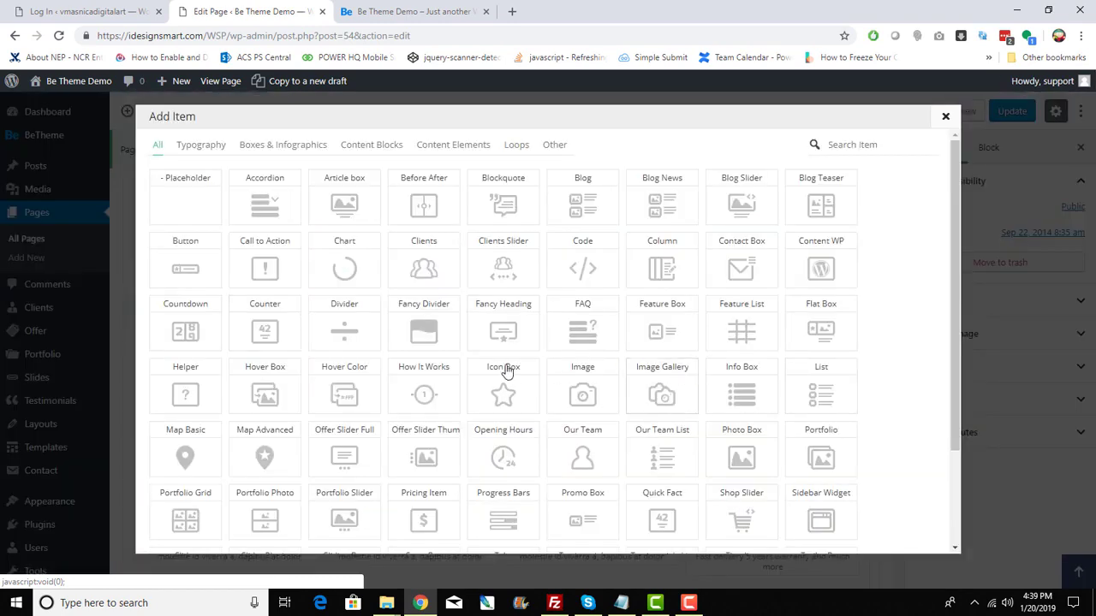
scroll(505, 368, "down", 2)
scroll(509, 375, "up", 2)
left_click(946, 119)
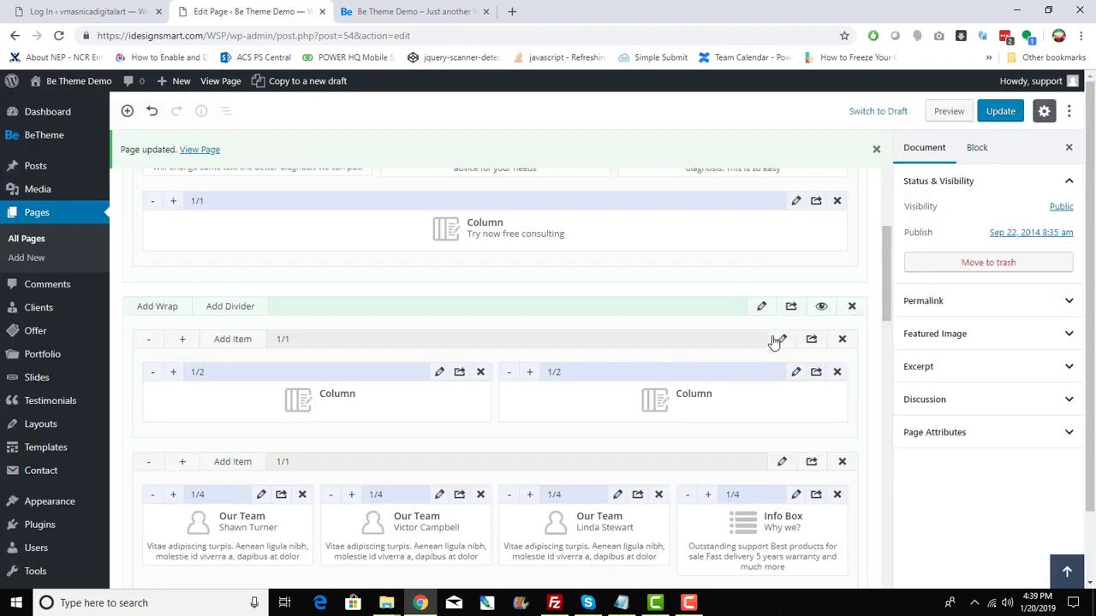
left_click(842, 339)
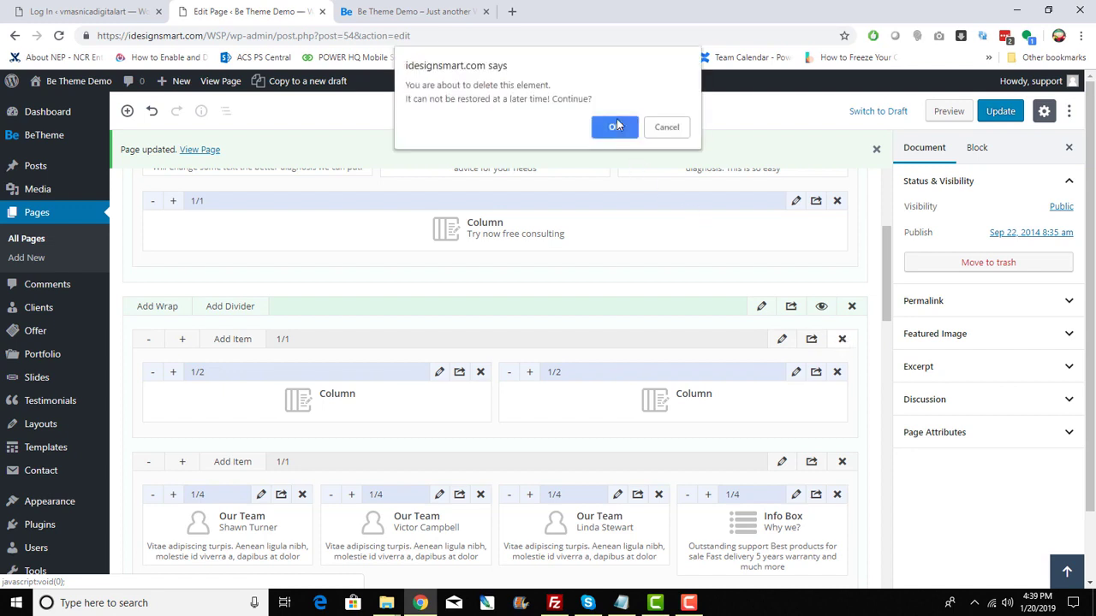
left_click(615, 121)
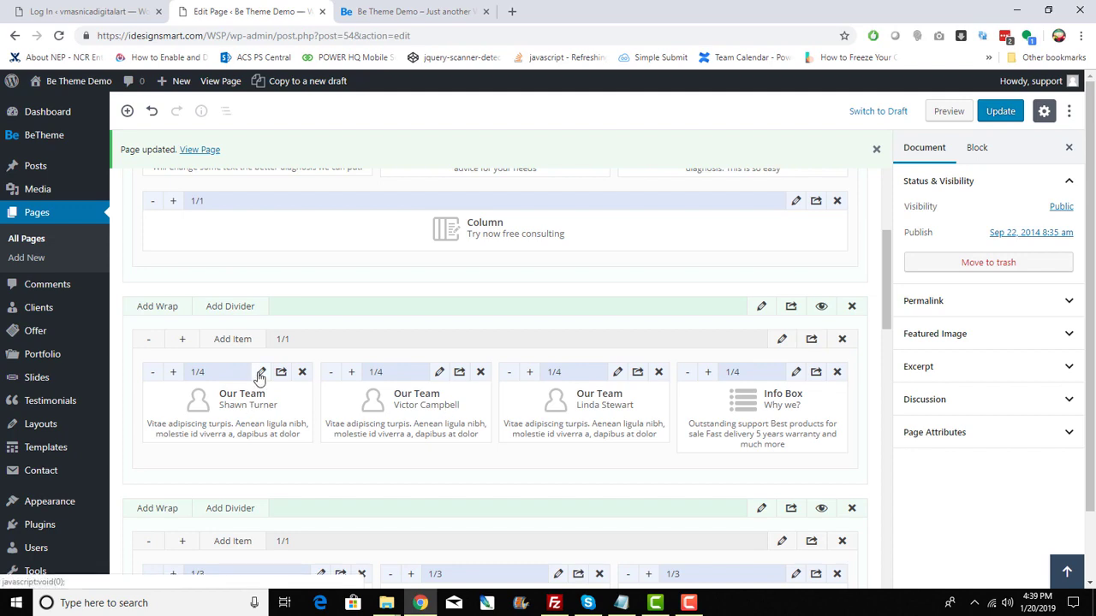
Review the first Our Team member's photo, title, subtitle 'Account manager' and description
left_click(261, 377)
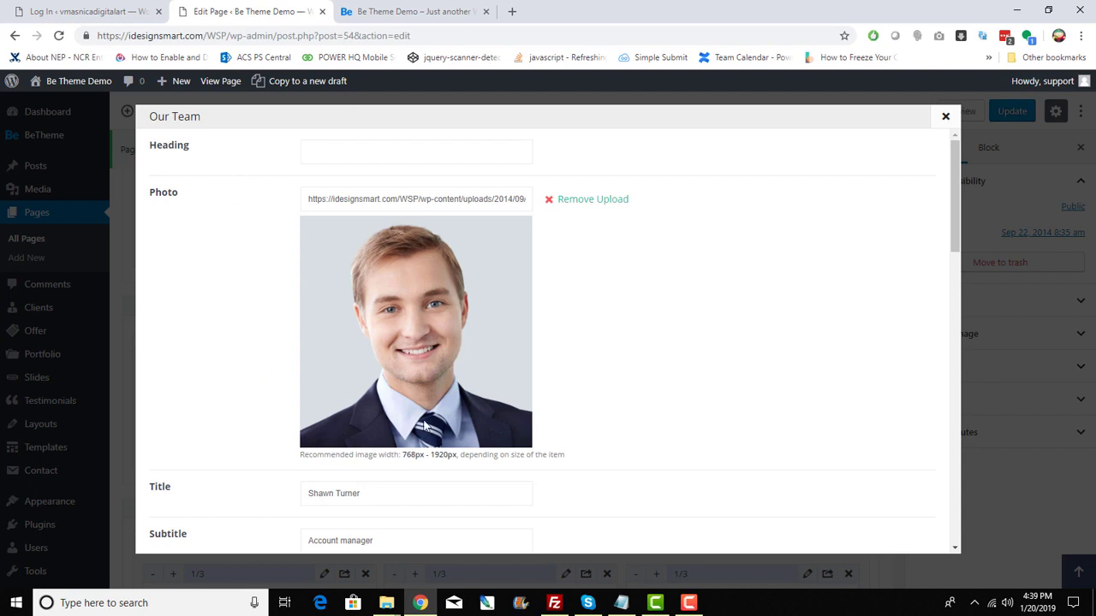
scroll(452, 429, "down", 1)
scroll(452, 429, "down", 1)
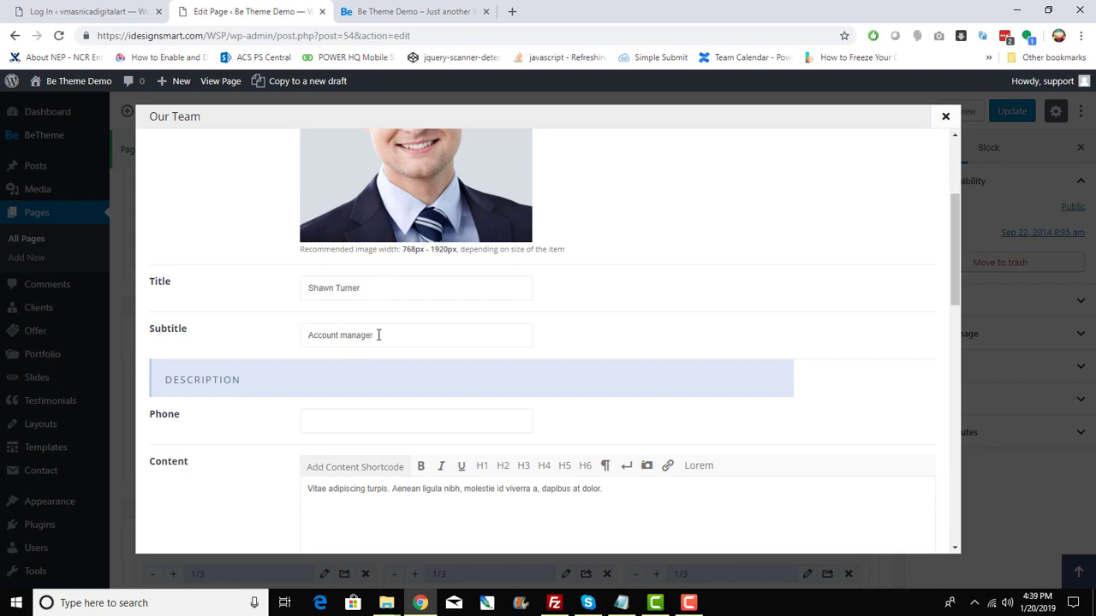
left_click_drag(379, 334, 289, 337)
scroll(382, 411, "down", 2)
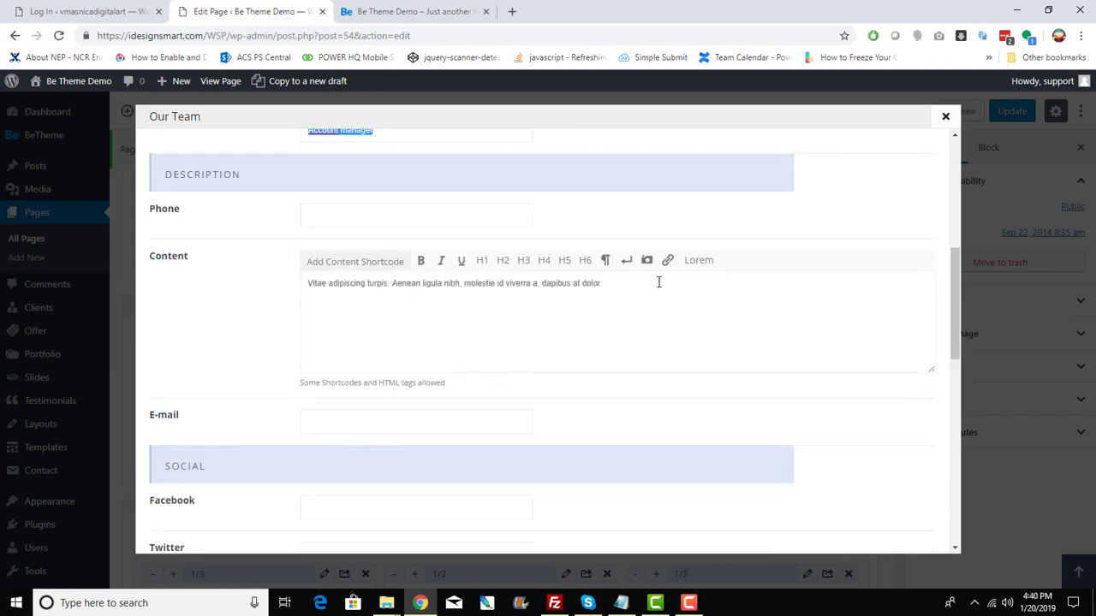
left_click_drag(659, 281, 142, 284)
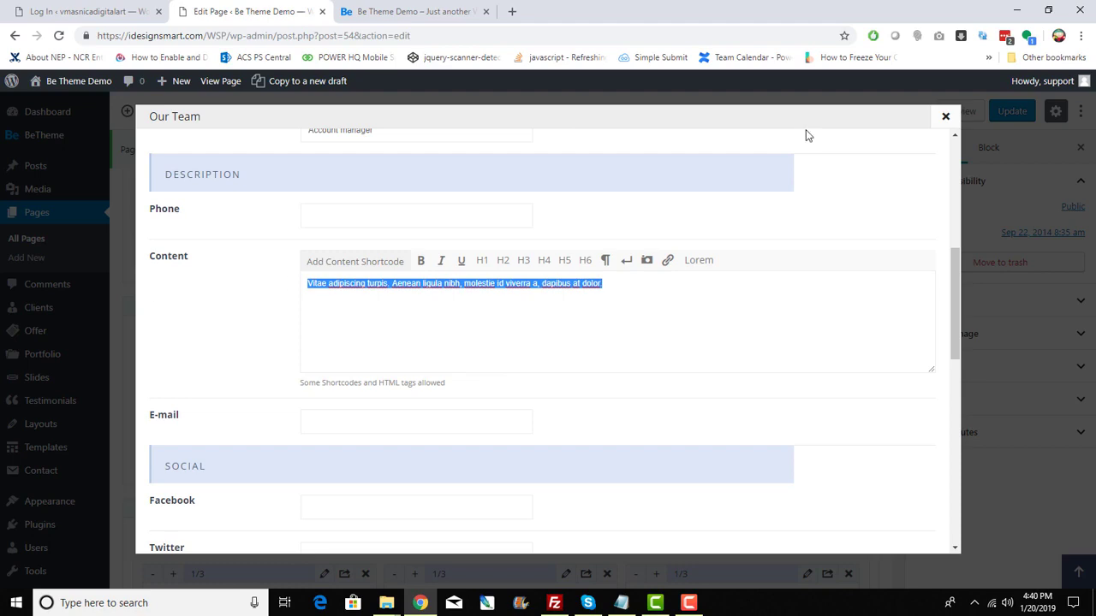
Close the Our Team settings and scroll the live homepage down to the footer's About us heading
left_click(945, 116)
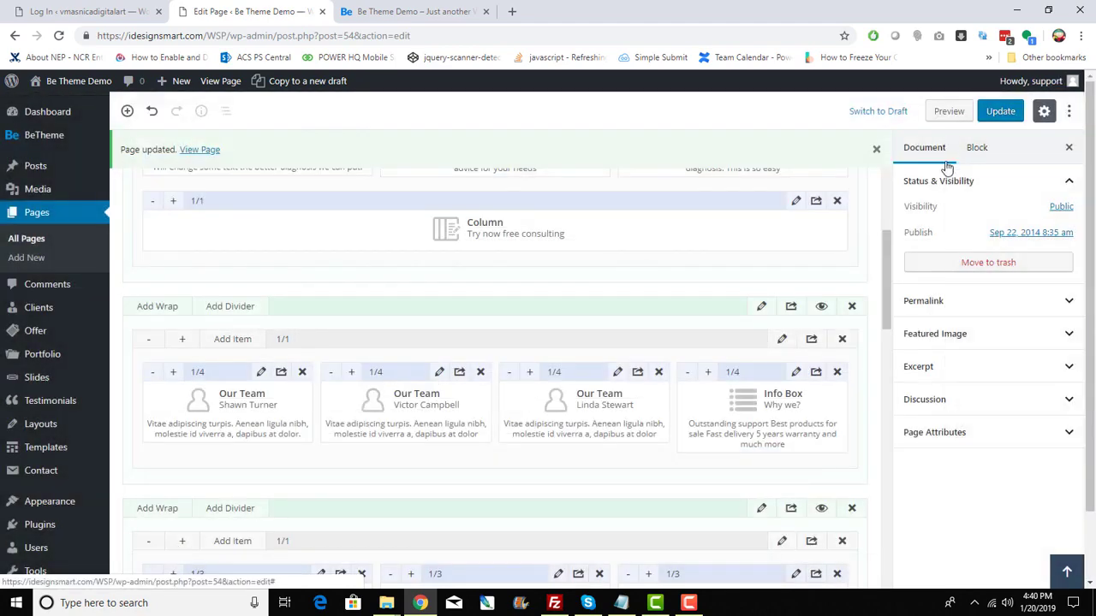
scroll(702, 311, "down", 4)
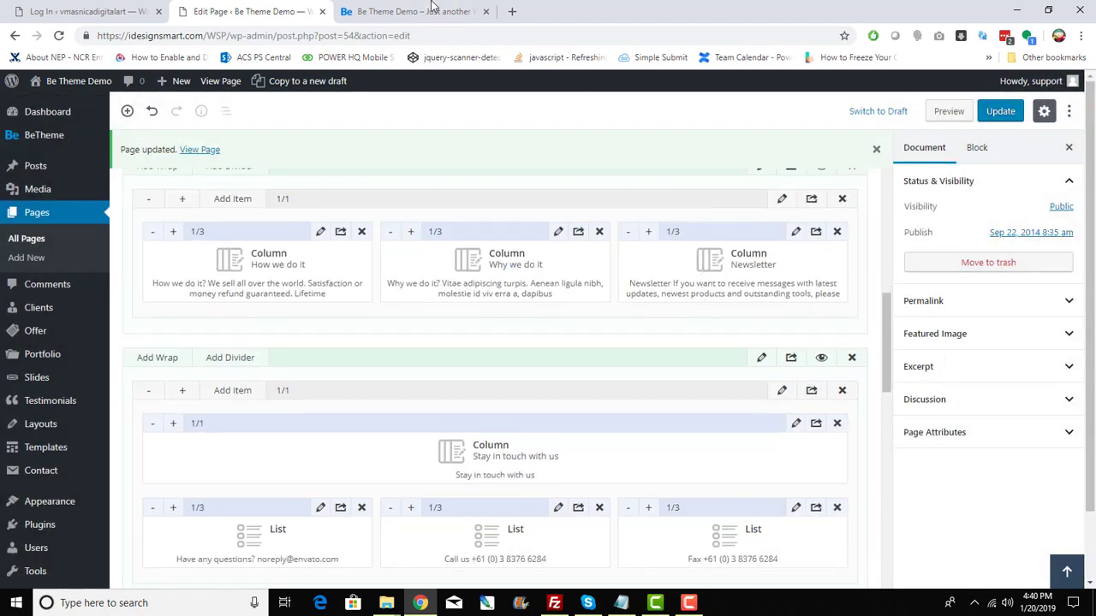
left_click(432, 10)
scroll(504, 424, "down", 4)
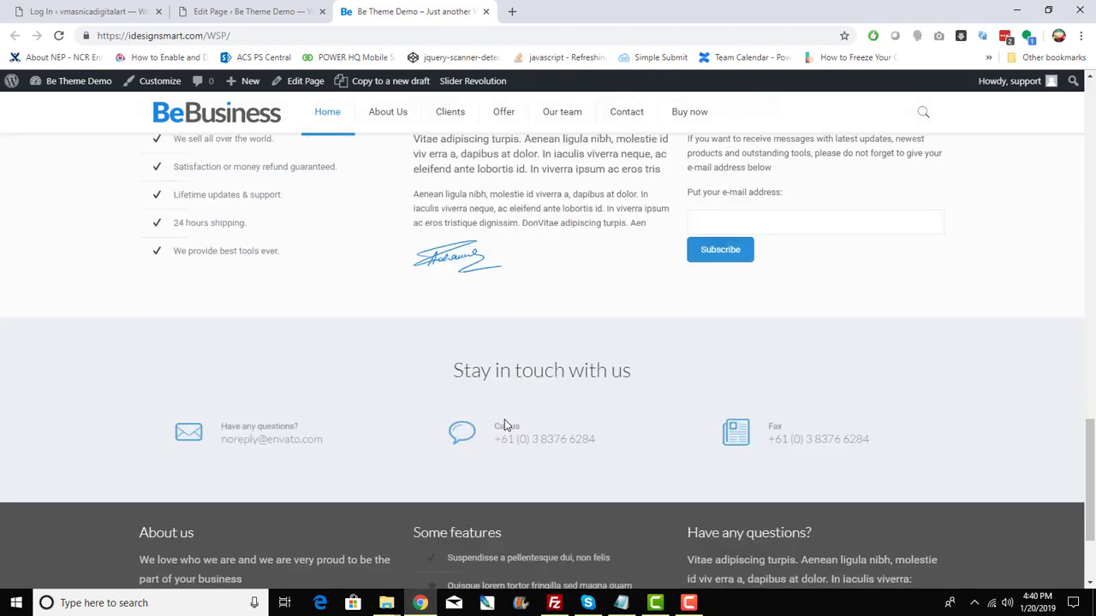
scroll(505, 424, "up", 4)
scroll(384, 480, "down", 3)
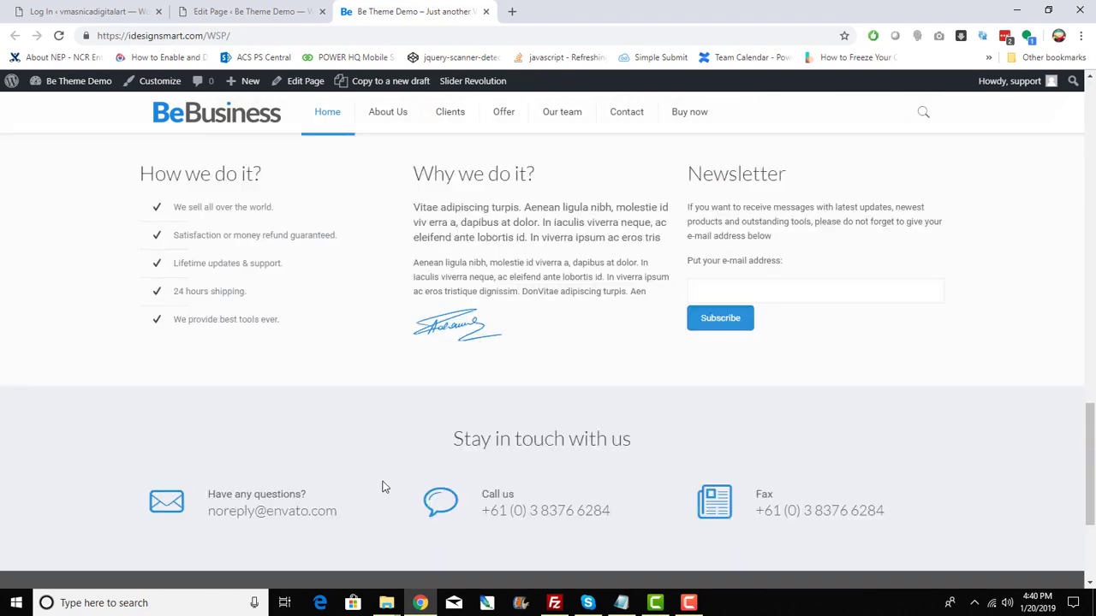
scroll(440, 470, "down", 3)
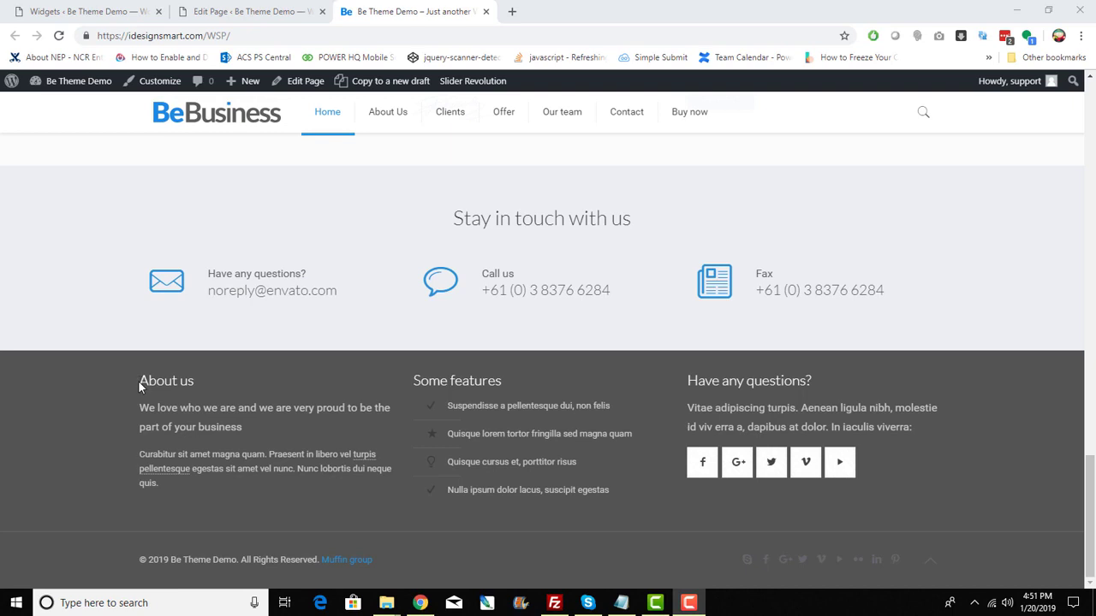
left_click_drag(138, 382, 251, 381)
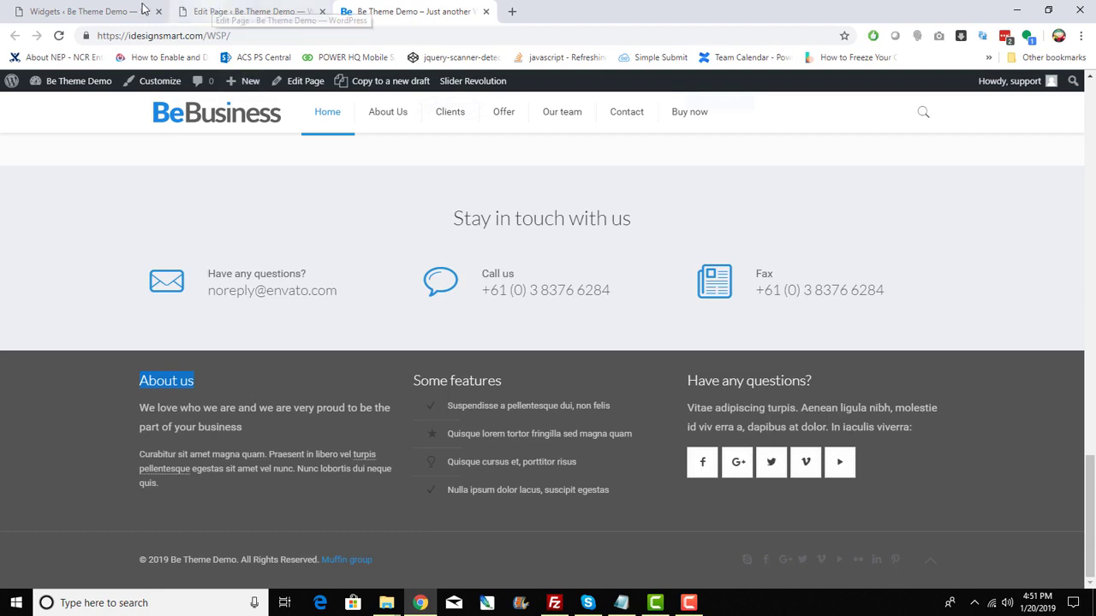
left_click(83, 12)
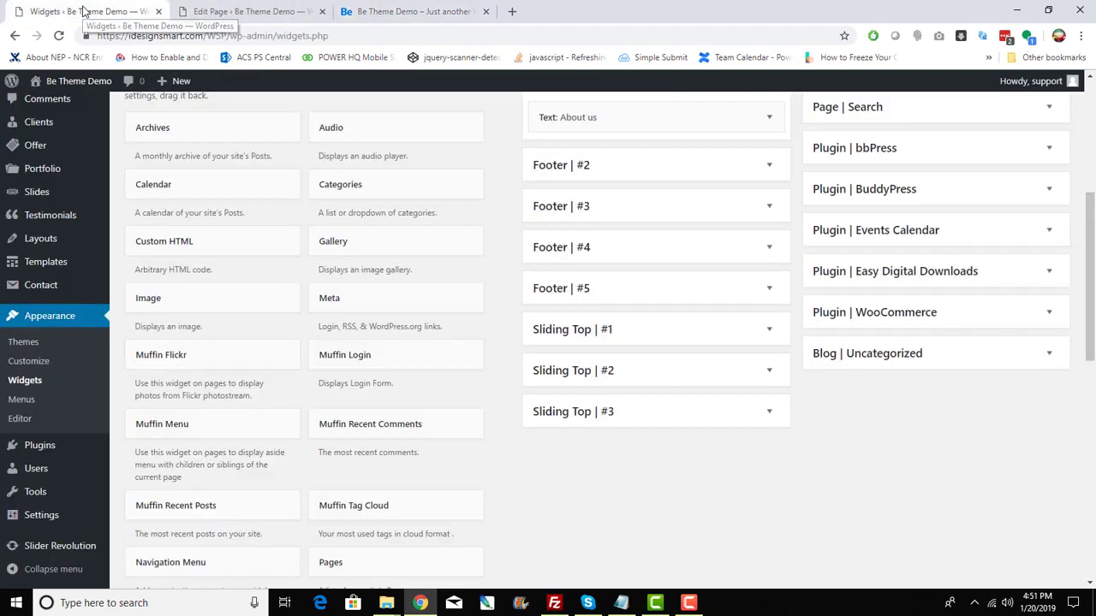
scroll(597, 333, "up", 3)
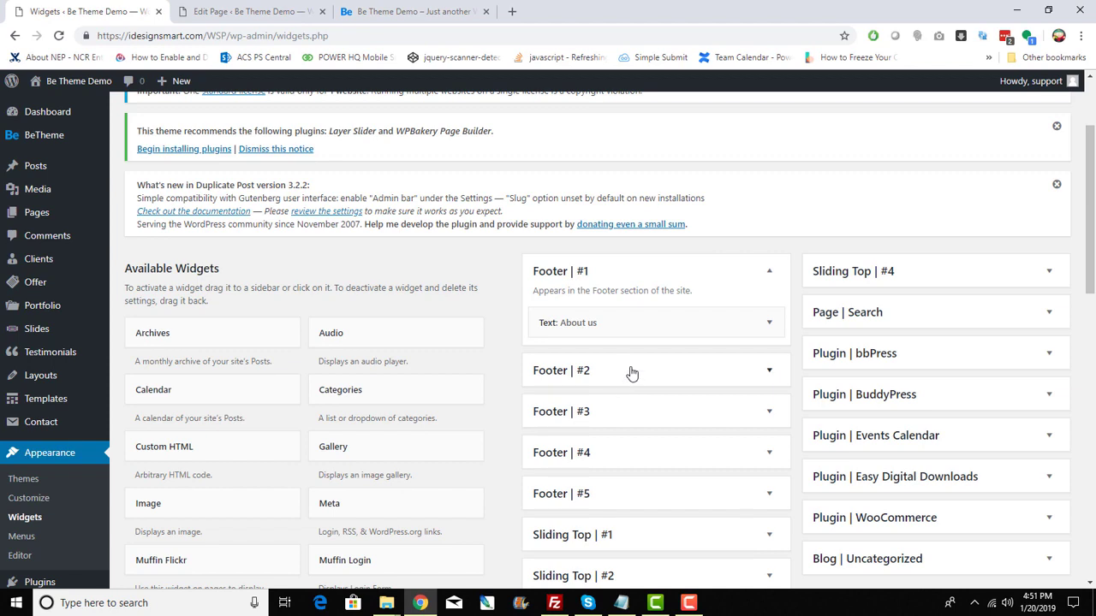
left_click(355, 6)
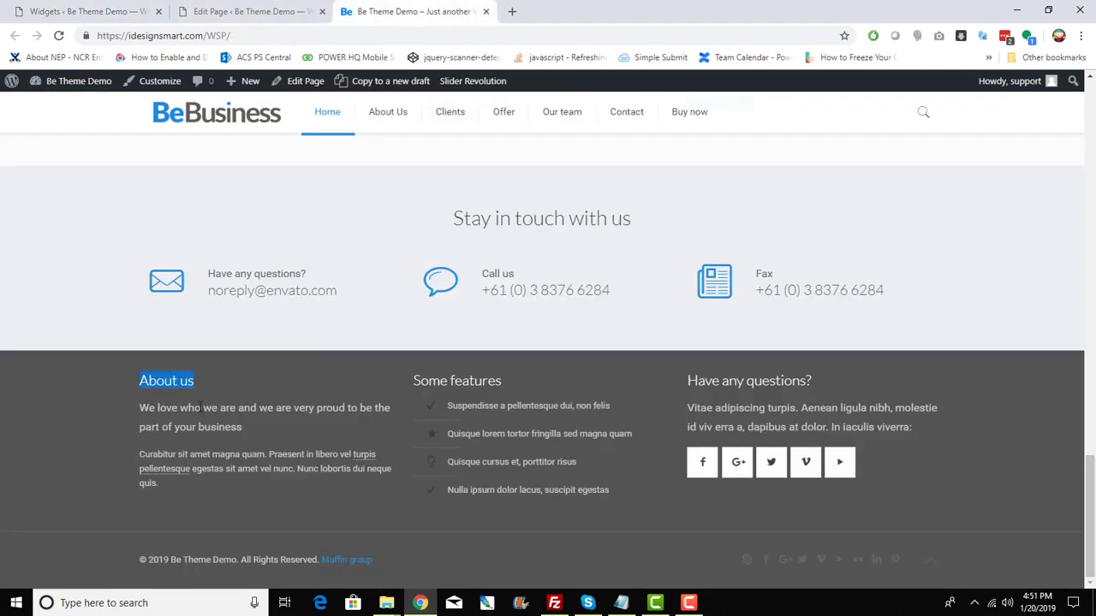
mouse_move(139, 406)
left_mouse_down()
mouse_move(257, 454)
mouse_move(130, 408)
left_mouse_up()
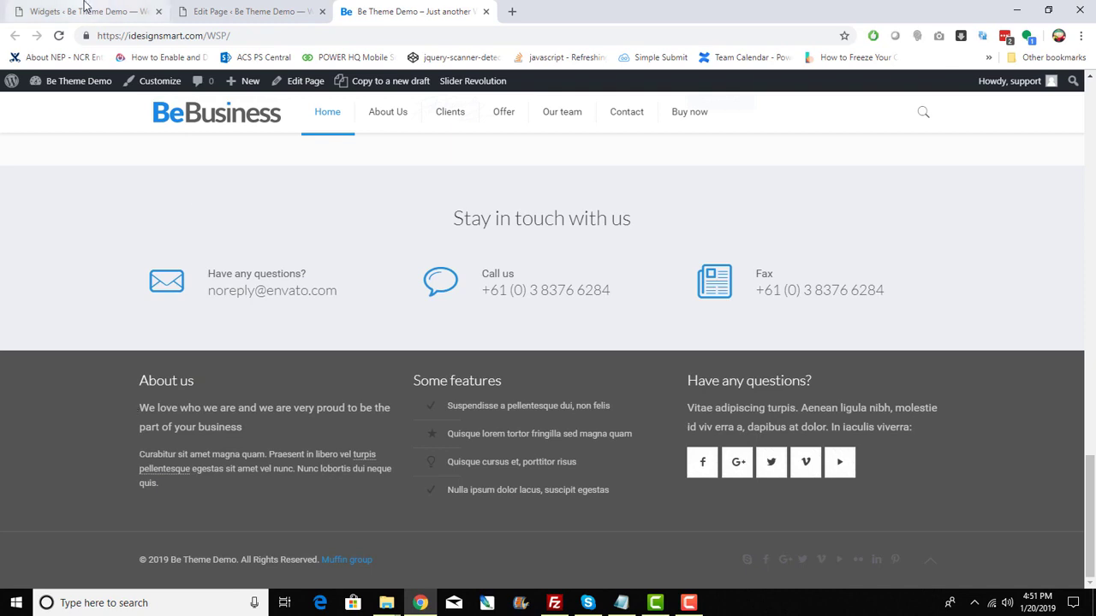
left_click(85, 12)
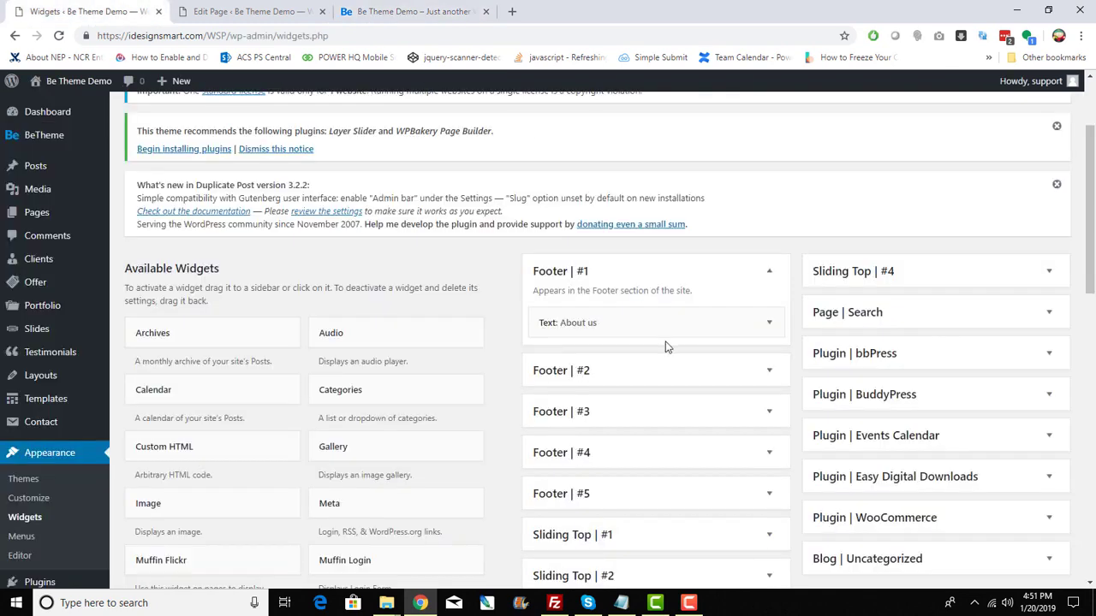
left_click(768, 324)
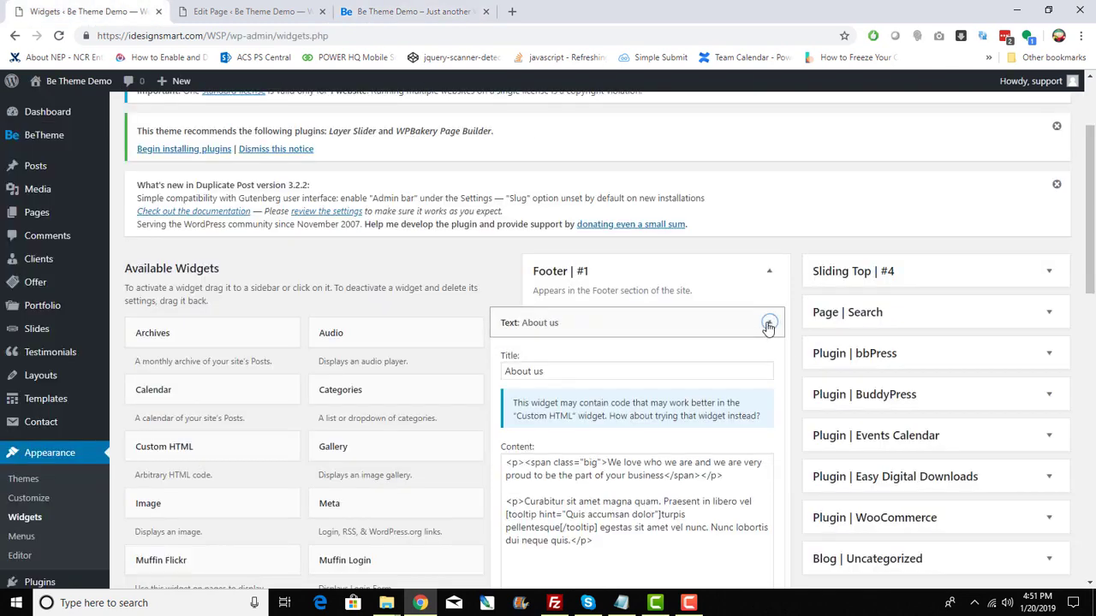
left_click(767, 324)
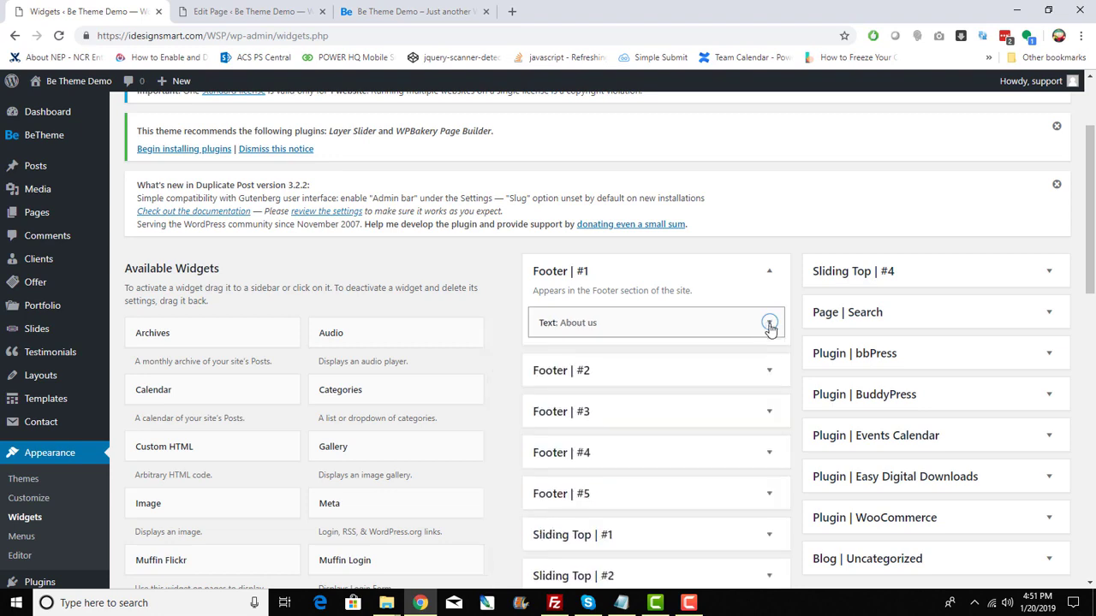
left_click(768, 370)
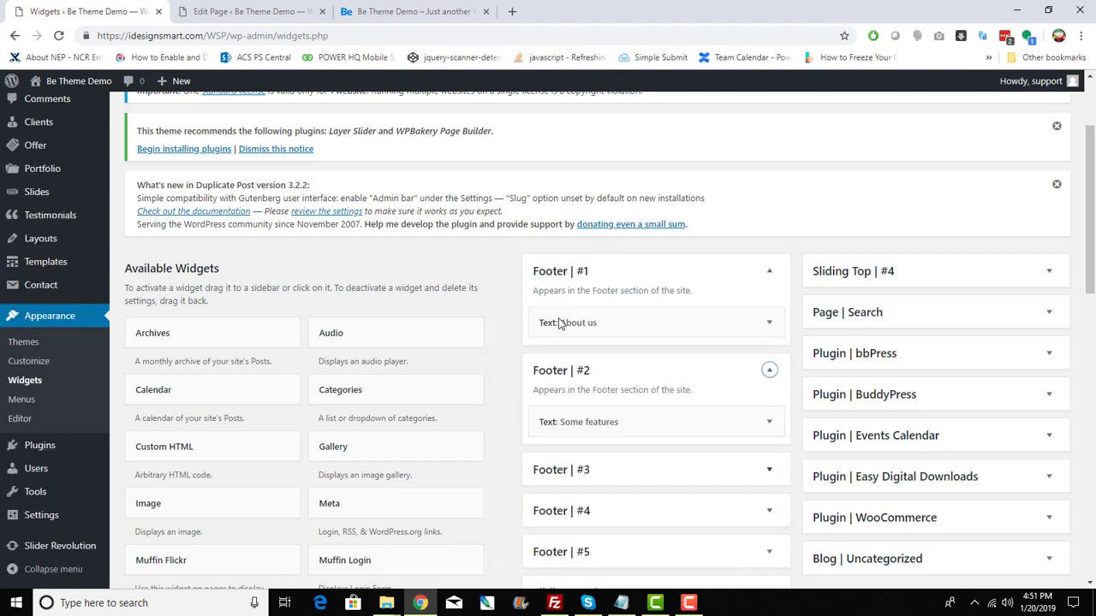
left_click(260, 11)
left_click(394, 9)
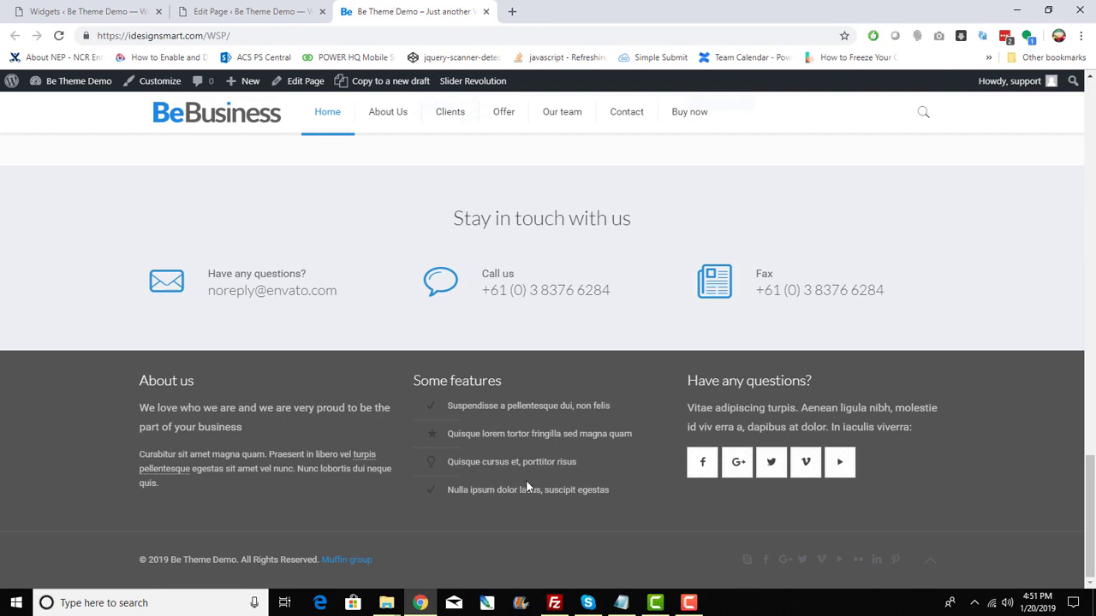
left_click_drag(440, 383, 602, 492)
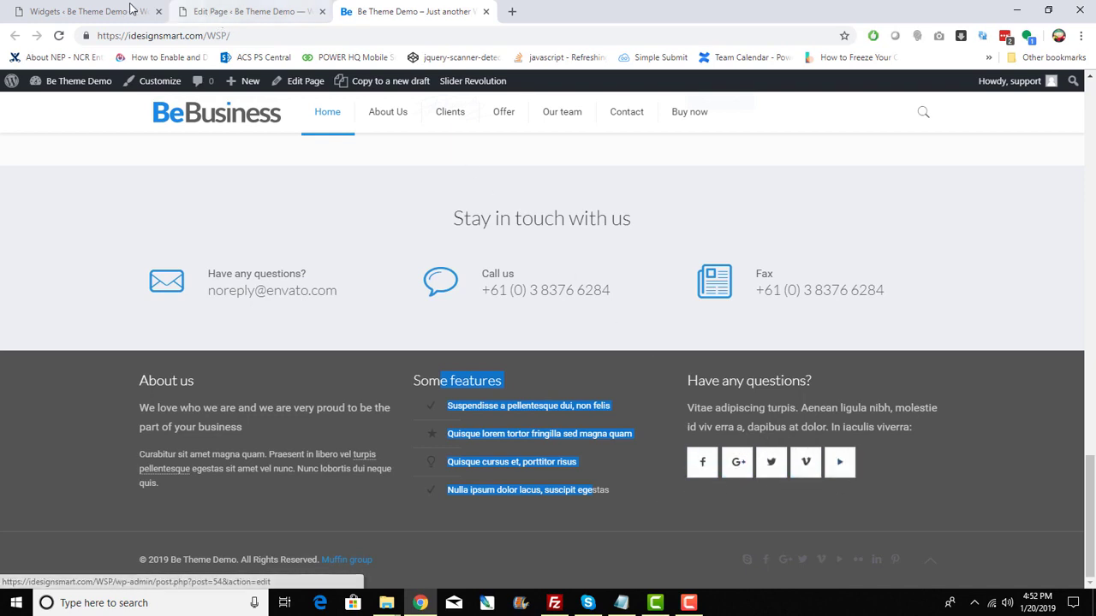
Expand Footer | #3 and its Have any questions text widget to inspect the content code
left_click(86, 11)
left_click(641, 479)
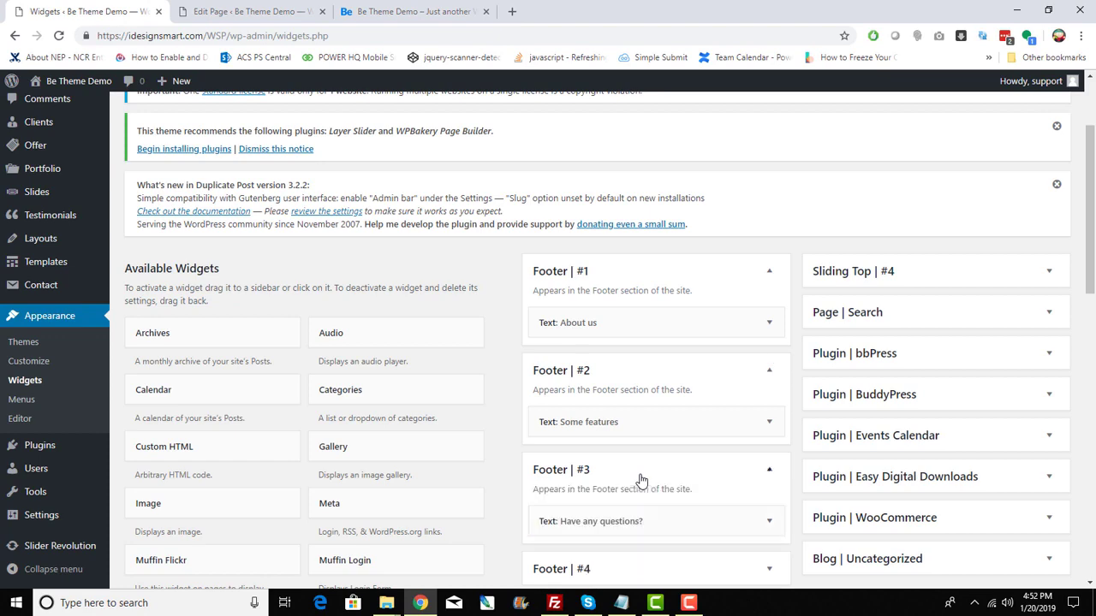
scroll(638, 467, "down", 1)
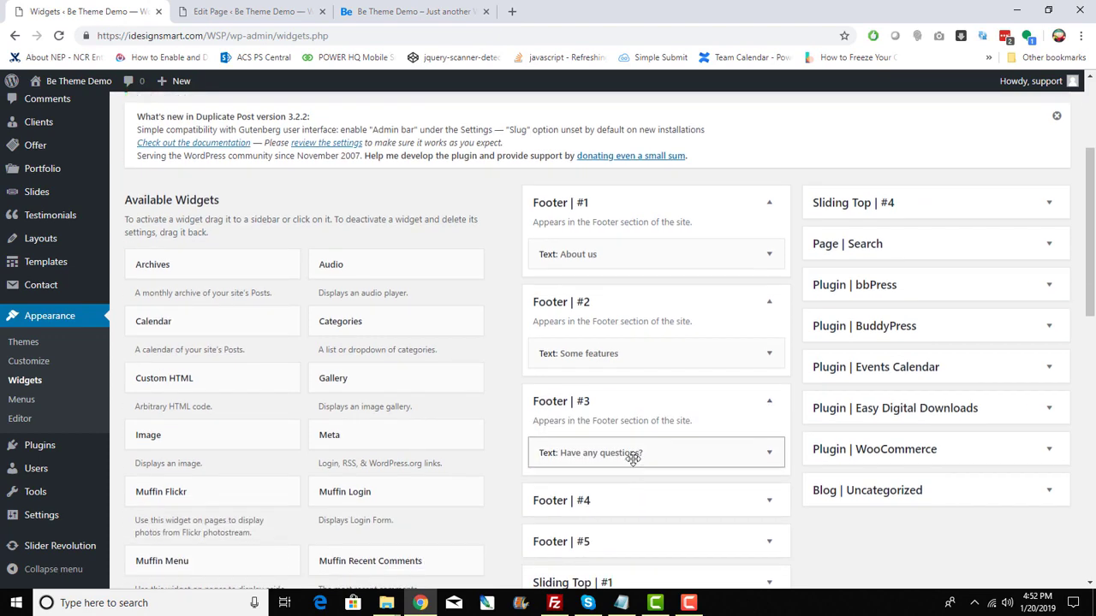
left_click(769, 452)
scroll(770, 457, "down", 3)
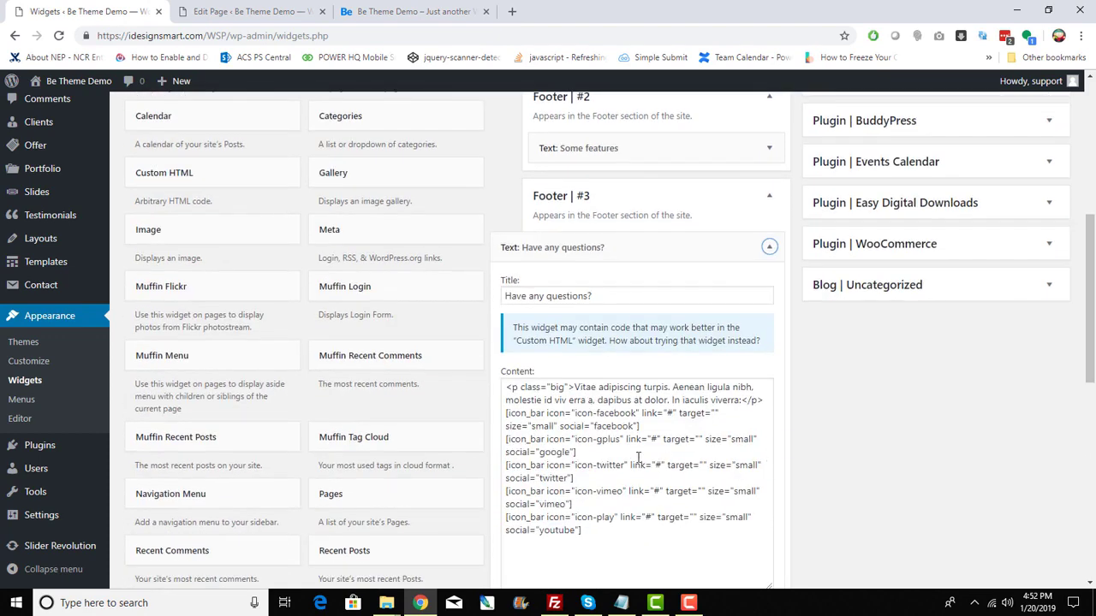
left_click_drag(507, 414, 637, 414)
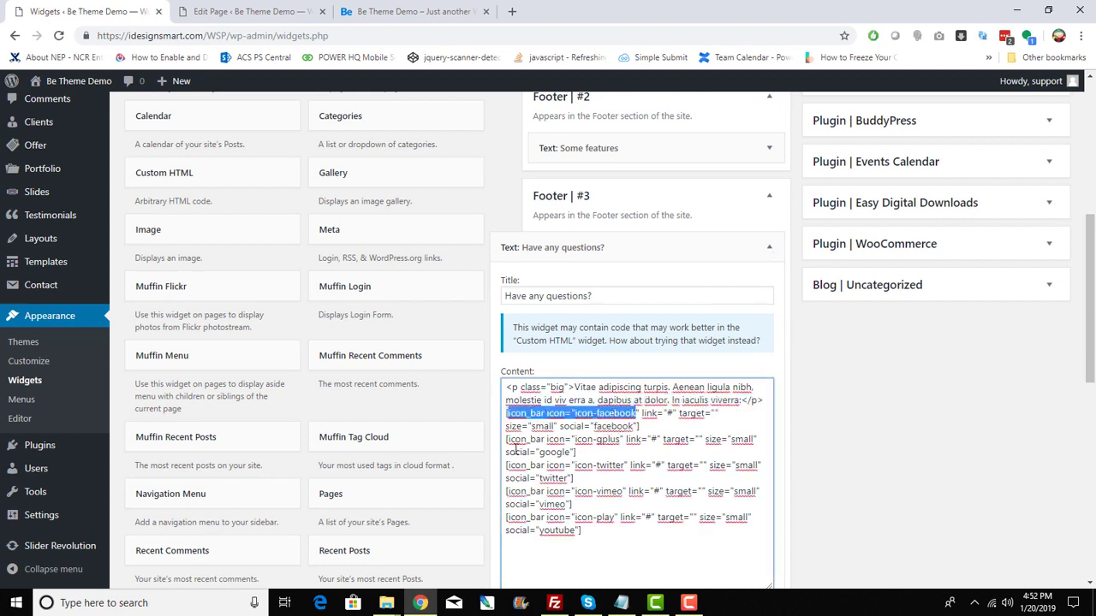
left_click_drag(589, 531, 506, 382)
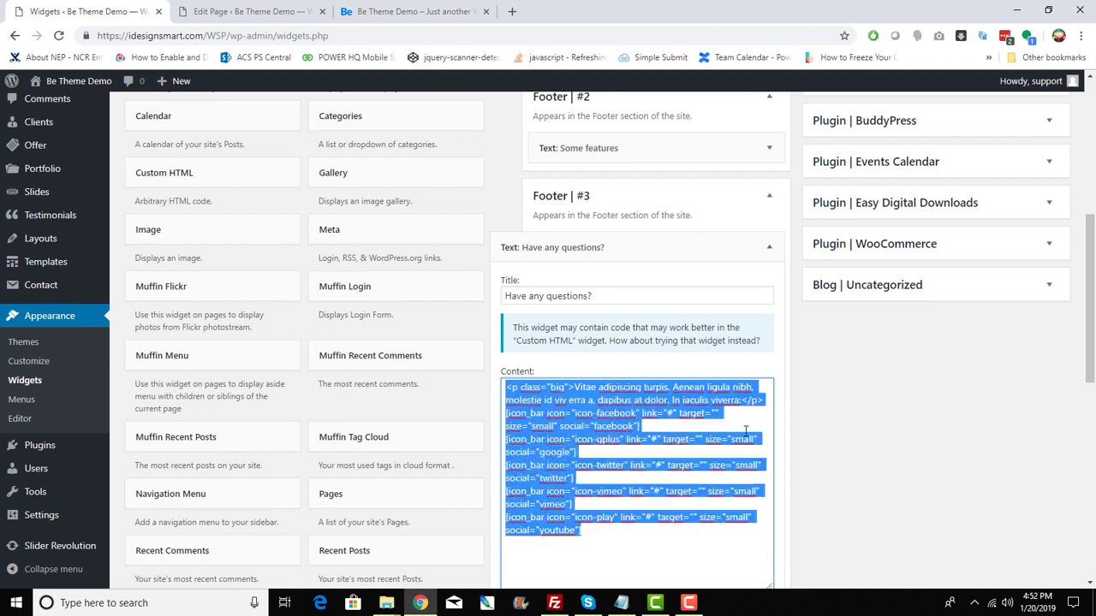
Compare with the live footer, collapse the text widget, and expand the empty Footer | #4
left_click(411, 12)
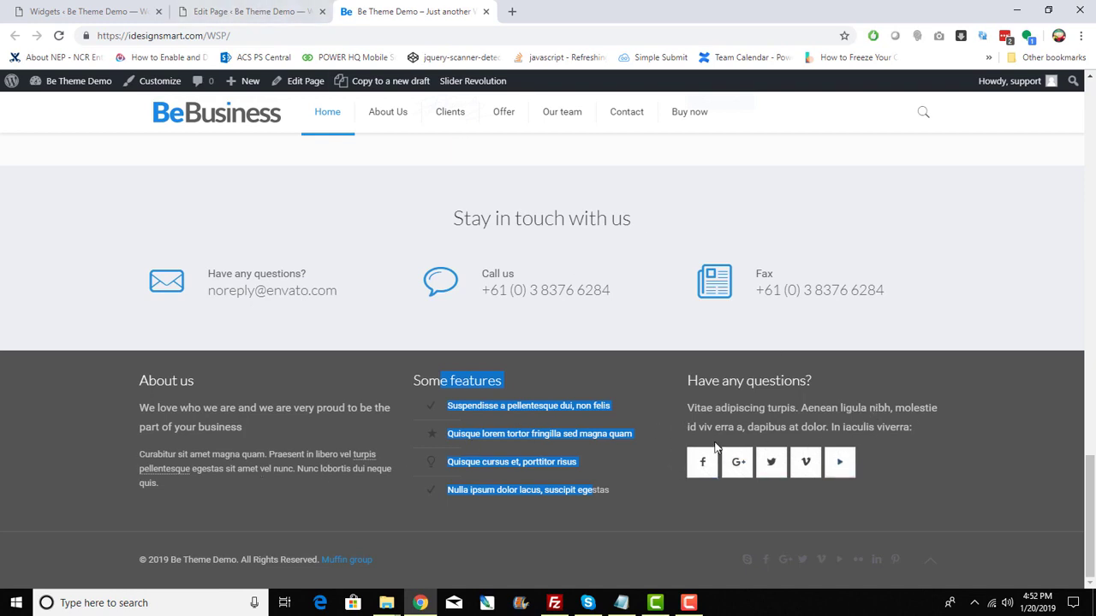
left_click(134, 7)
left_click(771, 248)
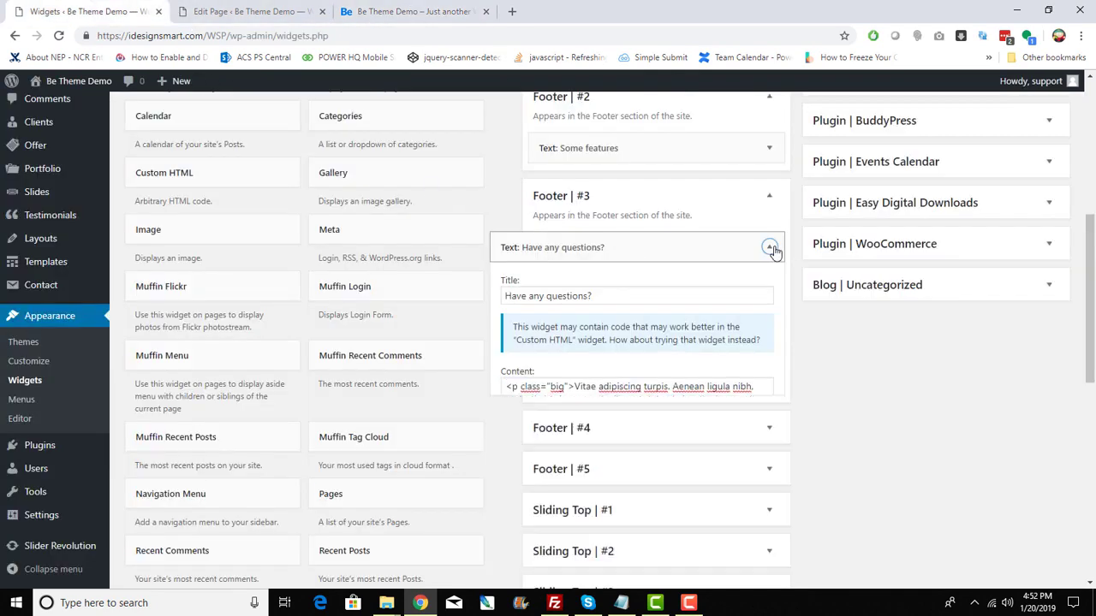
left_click(779, 298)
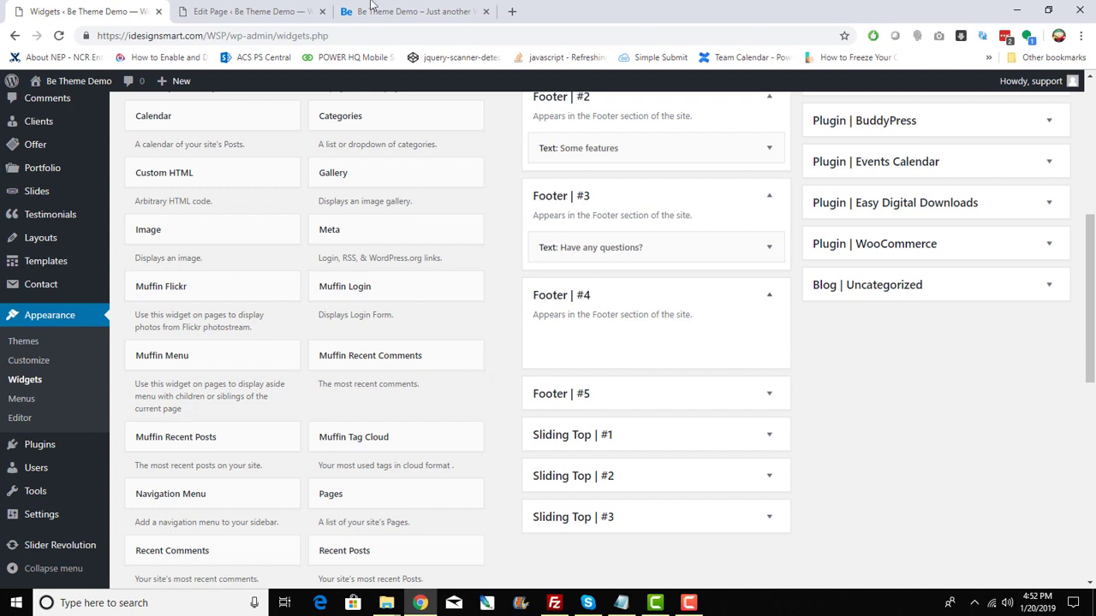
left_click(254, 14)
left_click(353, 10)
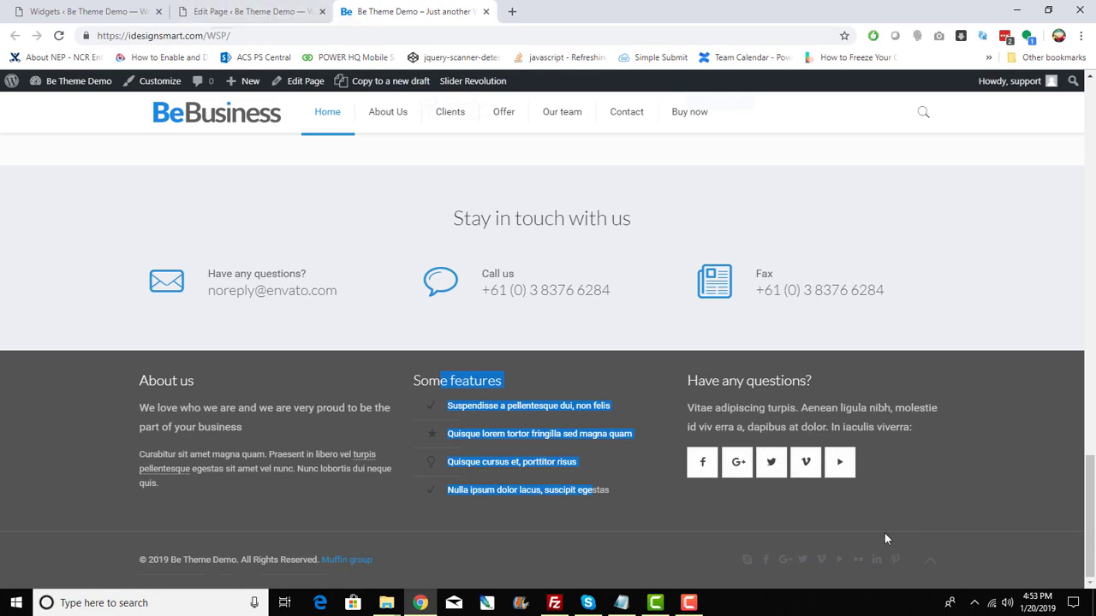
left_click(98, 8)
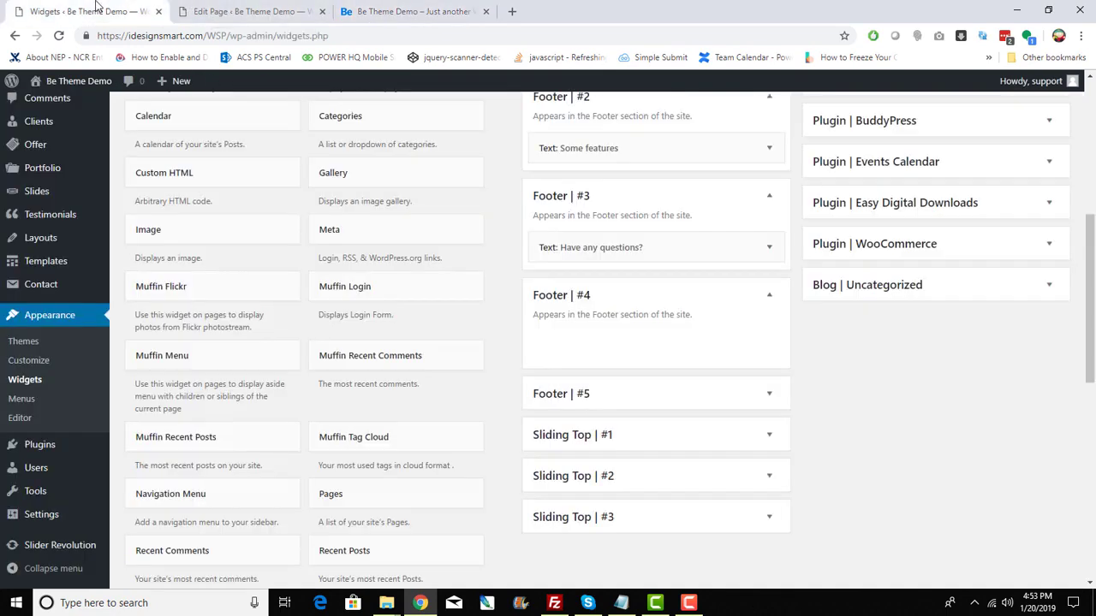
scroll(114, 139, "up", 2)
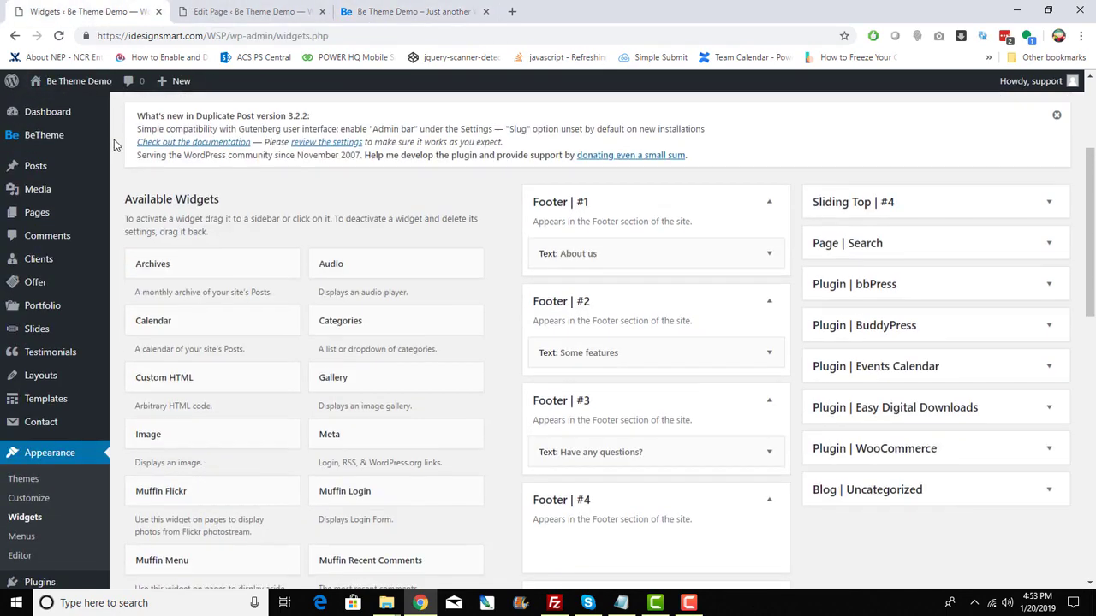
Open BeTheme Theme Options from the admin sidebar and view the header layout choices
left_click(377, 9)
left_click(94, 11)
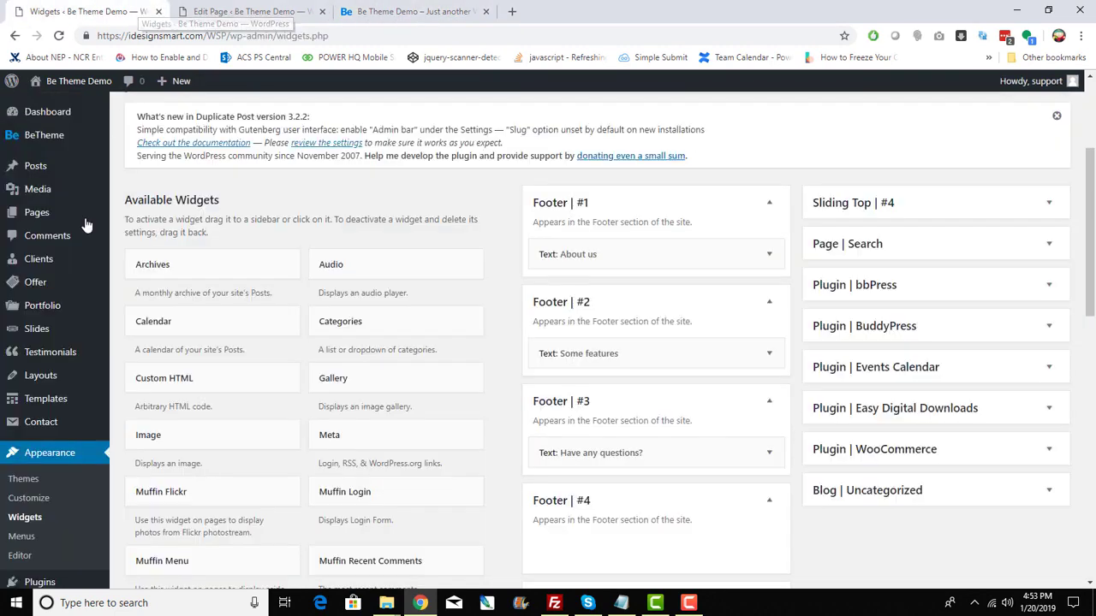
scroll(59, 283, "up", 3)
mouse_move(48, 140)
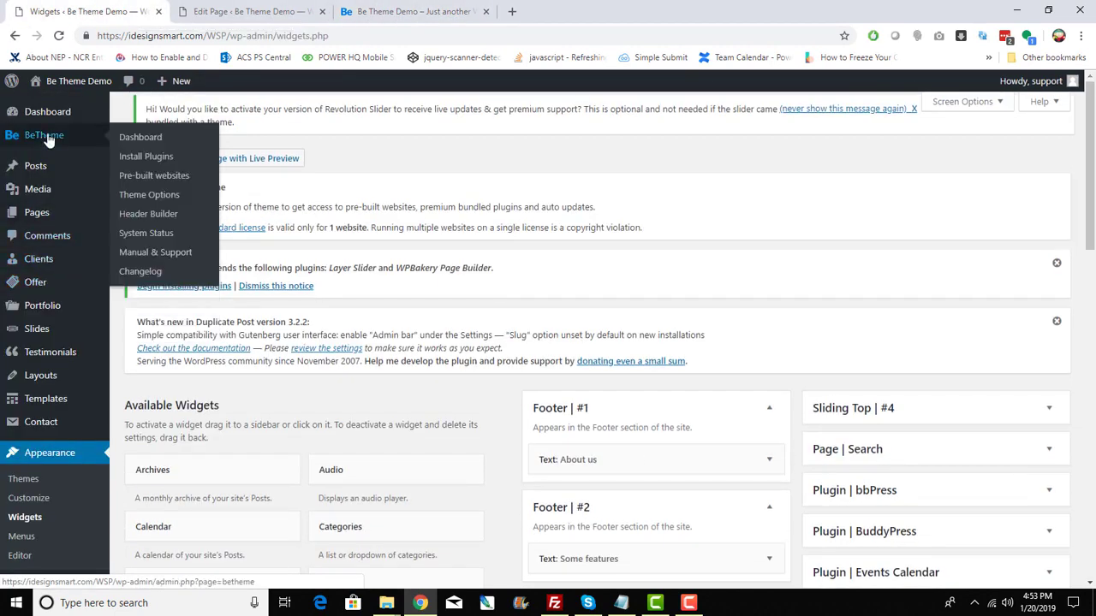
left_click(148, 197)
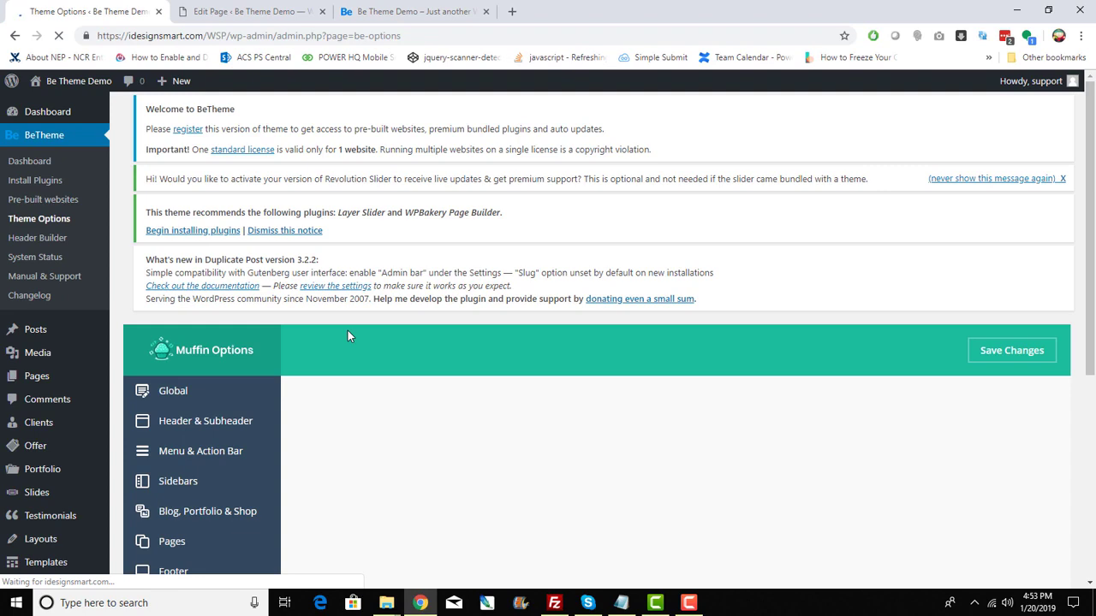
scroll(363, 332, "down", 6)
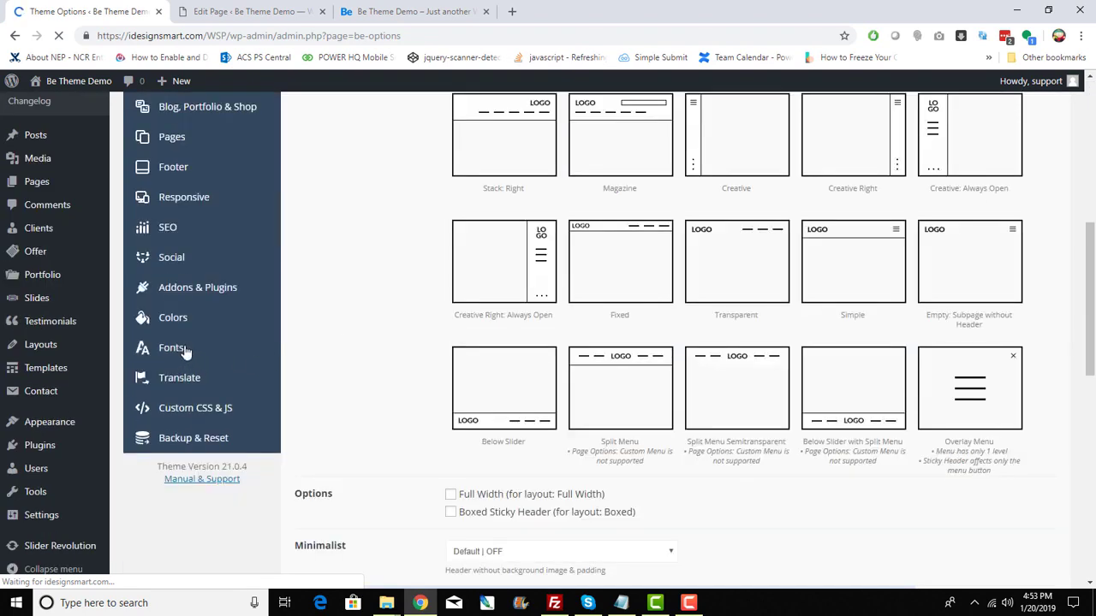
scroll(183, 350, "up", 3)
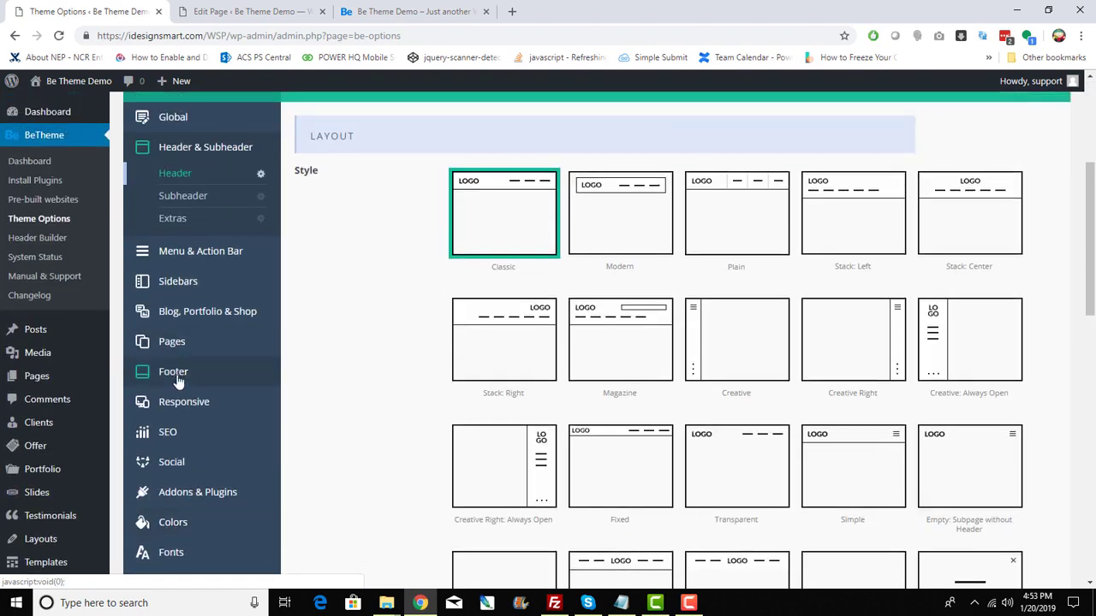
In Footer settings, enter 'My new Copyrights message 2019' in the Copyright field
left_click(175, 375)
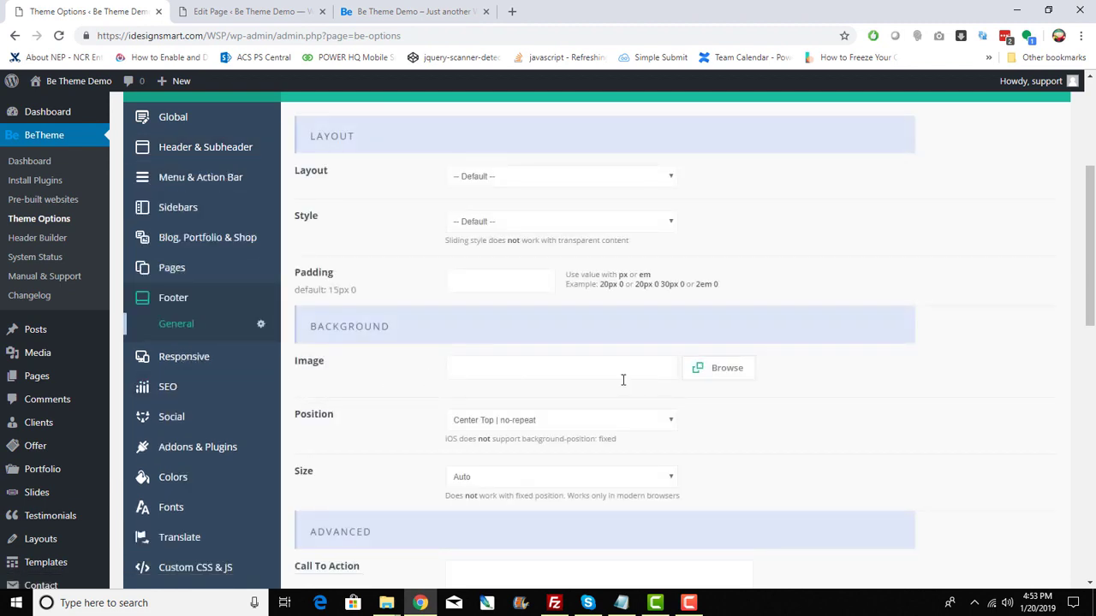
scroll(624, 379, "down", 3)
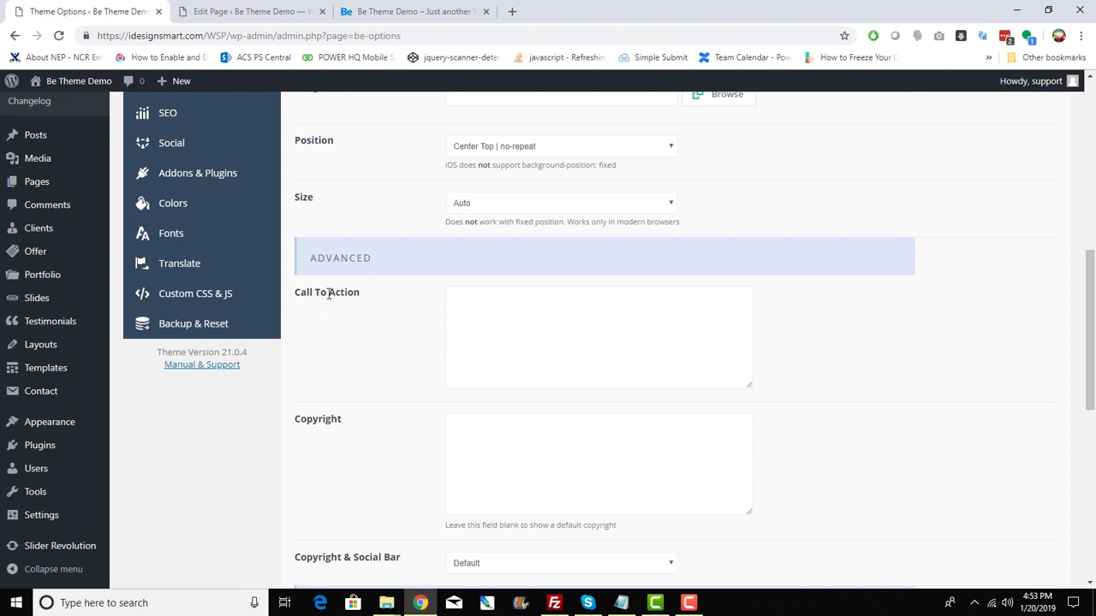
scroll(329, 283, "down", 1)
left_click(484, 233)
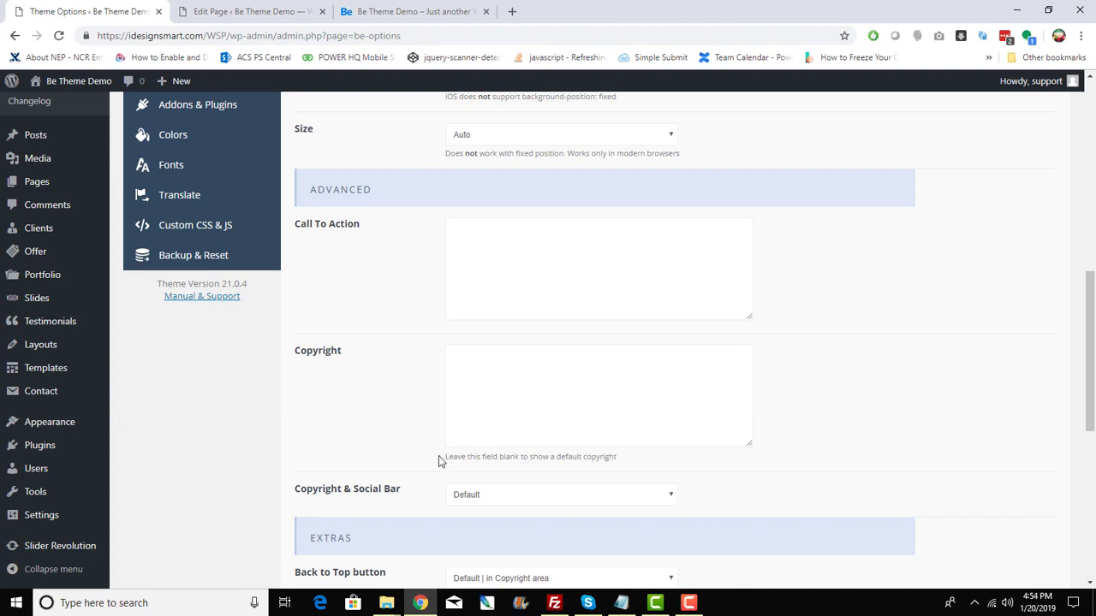
left_click_drag(440, 459, 671, 461)
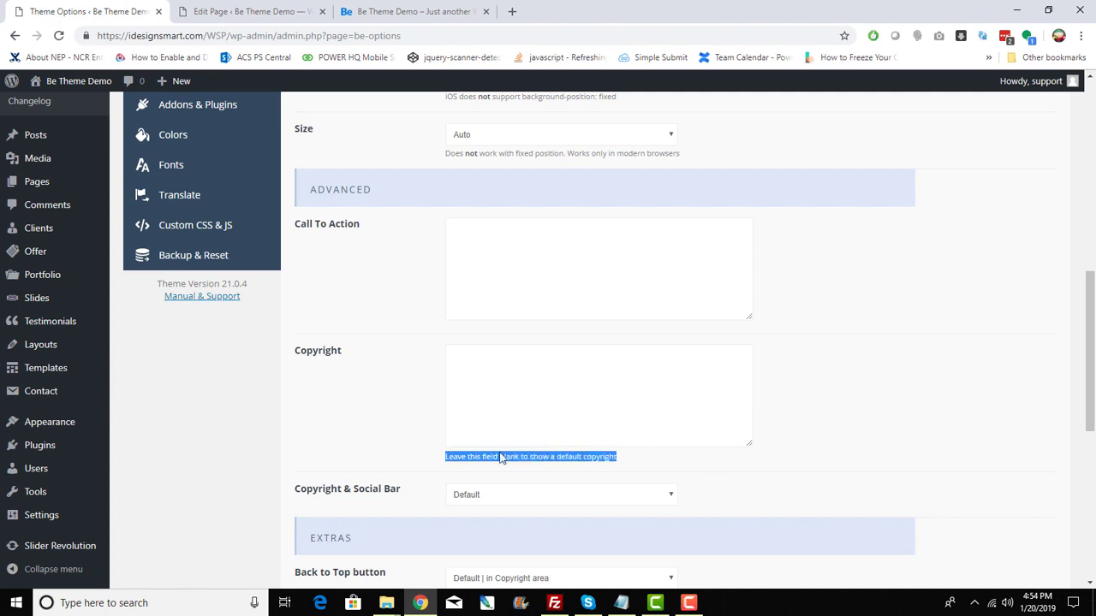
left_click(510, 360)
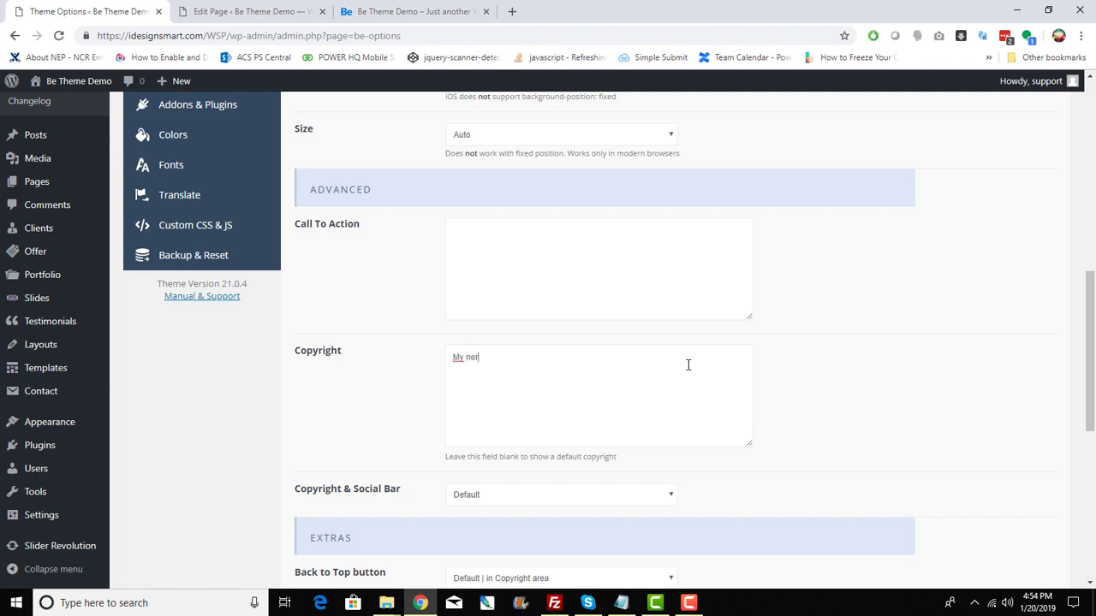
type("My new Cop")
type("yrights message 2019")
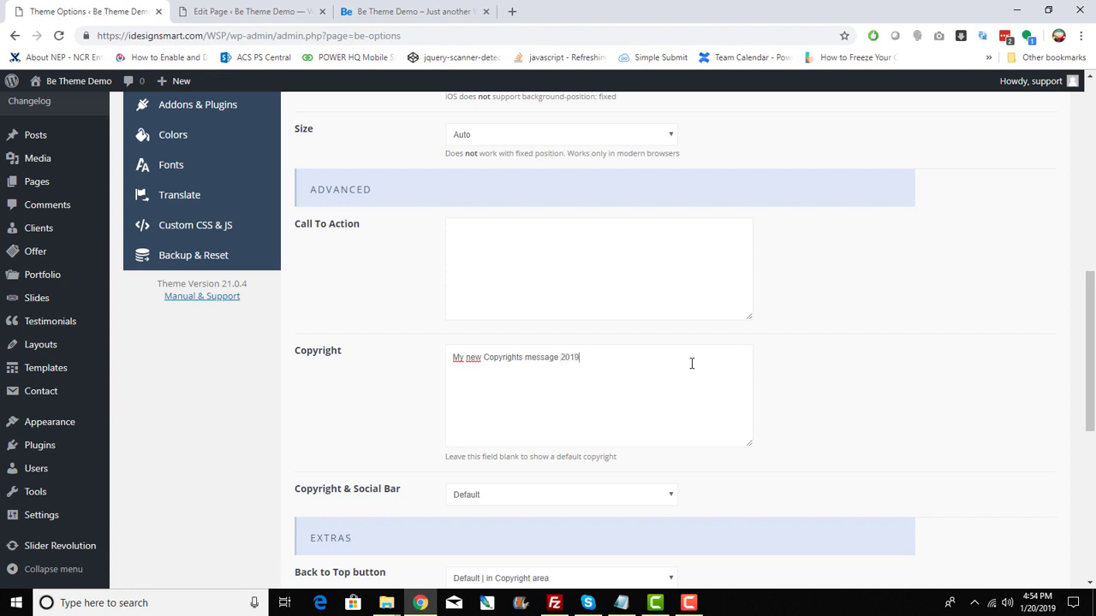
Keep the Copyright & Social Bar and Back to Top options at Default
left_click(532, 497)
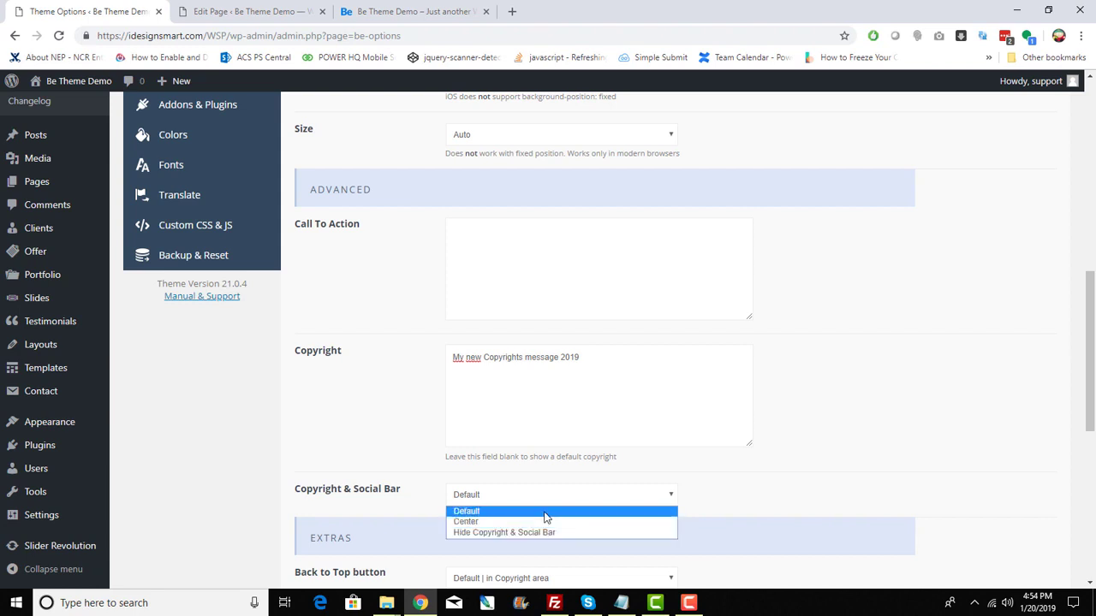
left_click(545, 512)
scroll(559, 470, "down", 2)
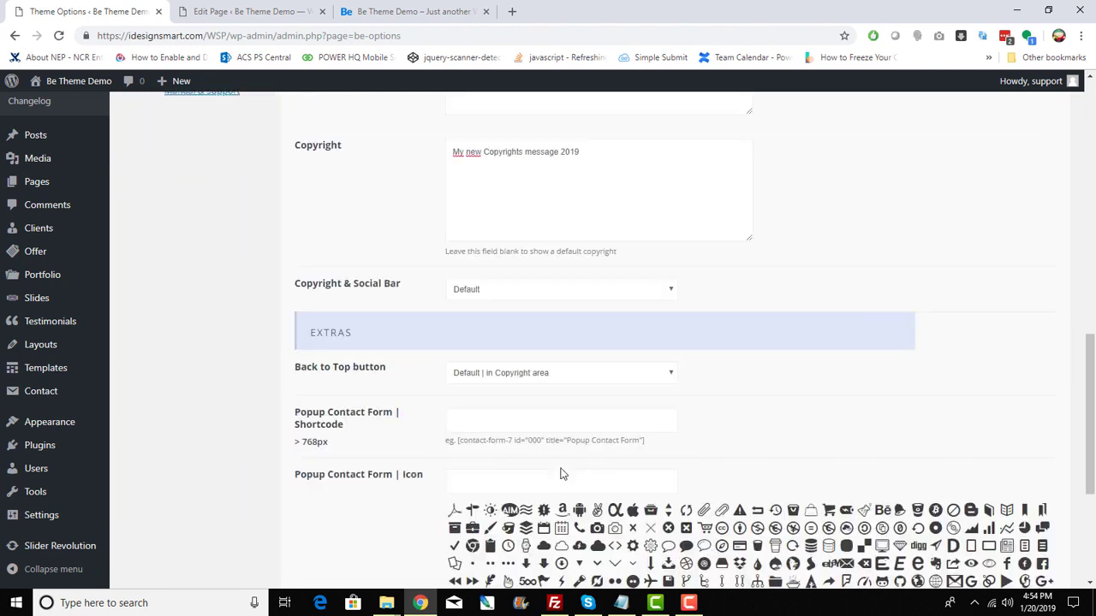
scroll(553, 466, "down", 3)
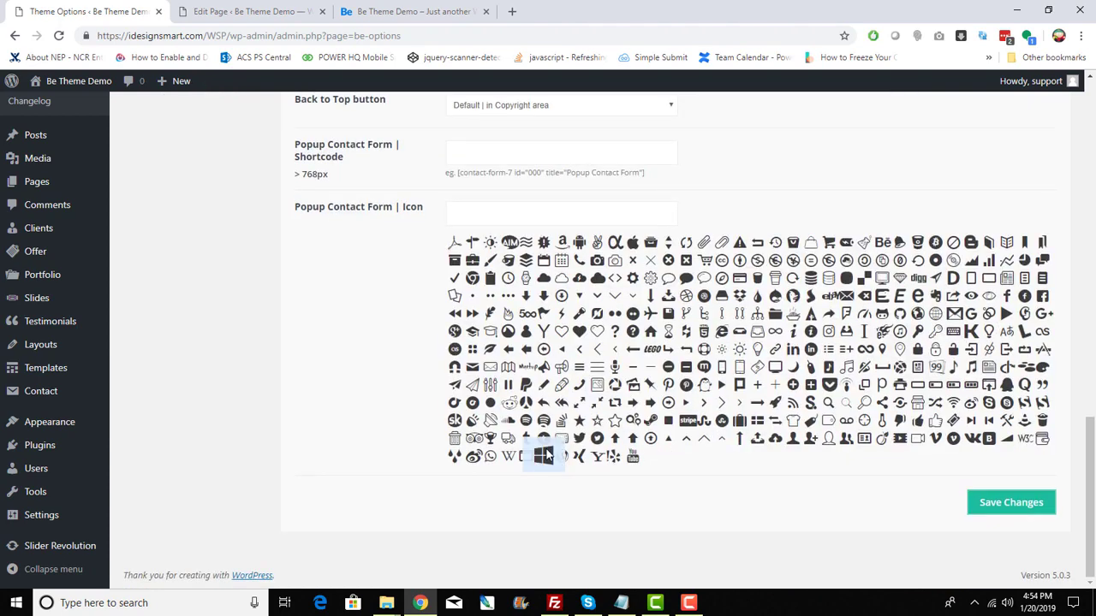
scroll(546, 454, "up", 1)
scroll(546, 454, "up", 4)
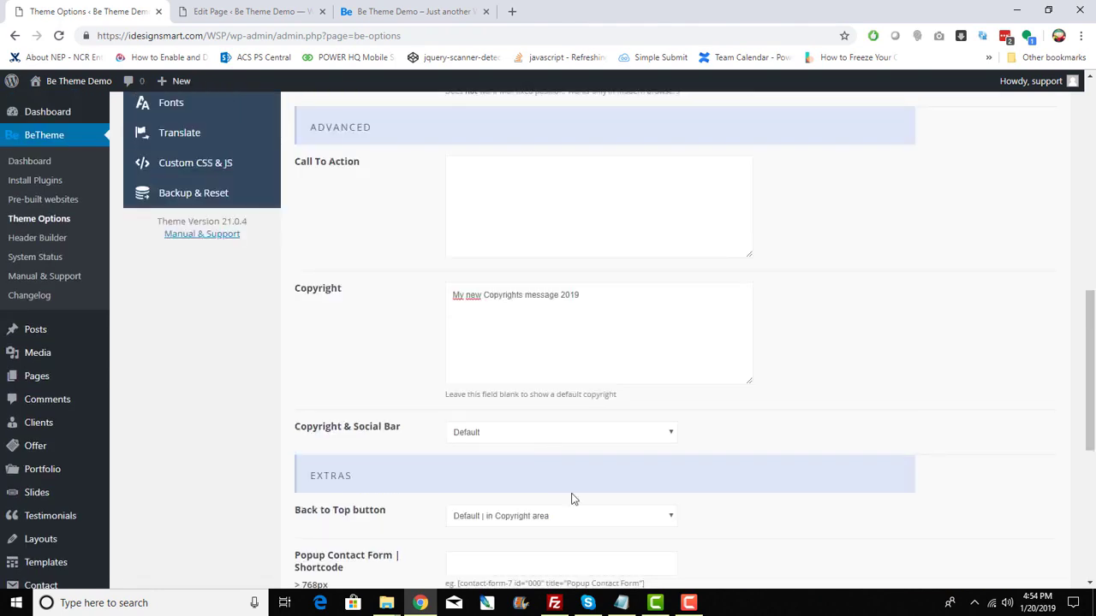
left_click(572, 516)
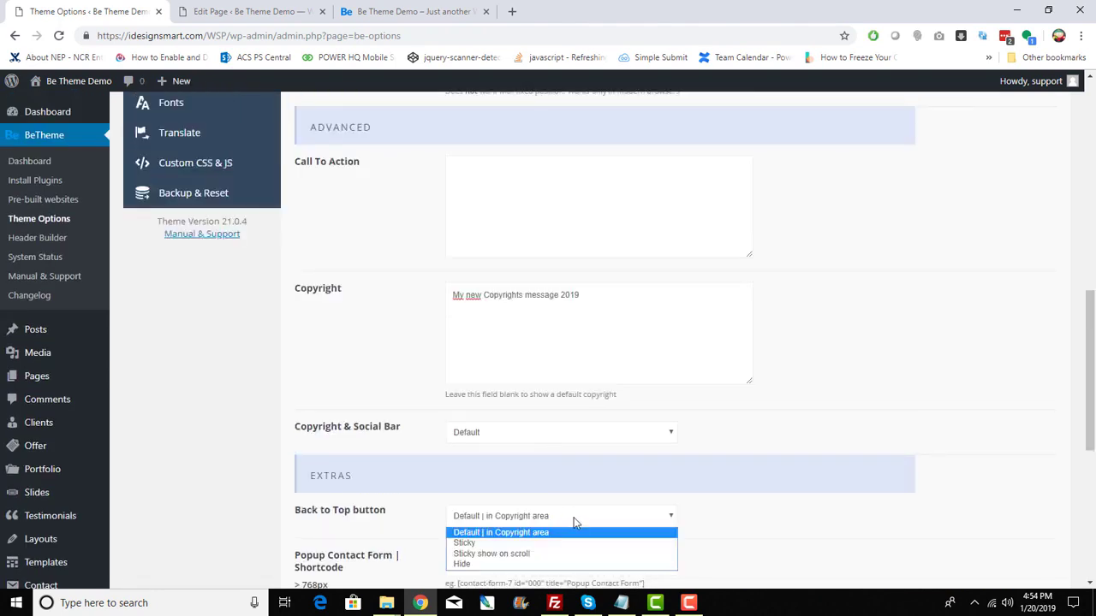
left_click(575, 523)
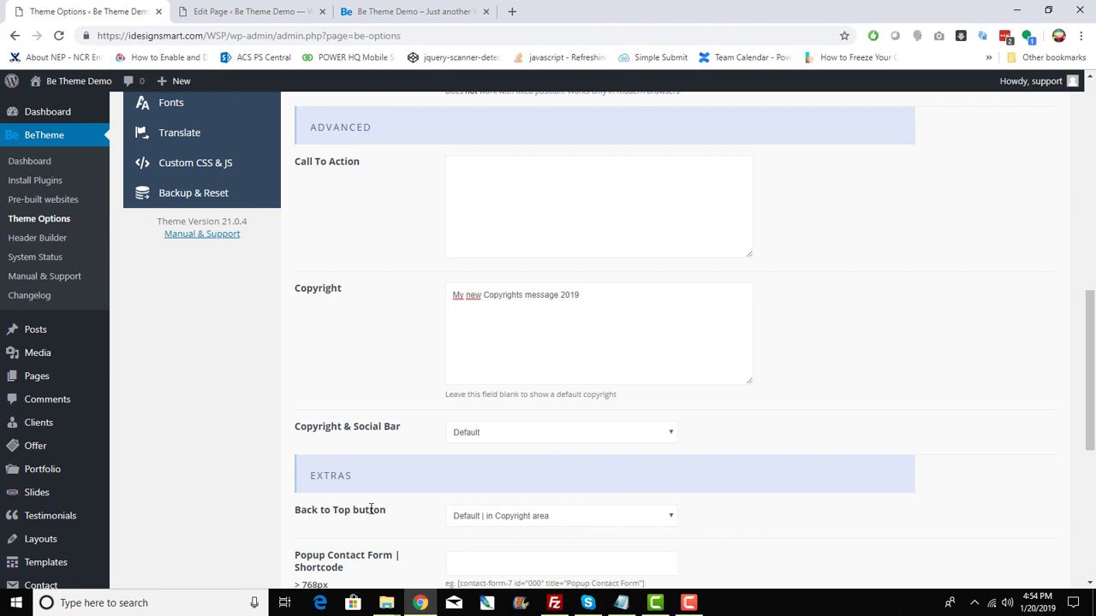
scroll(445, 507, "down", 2)
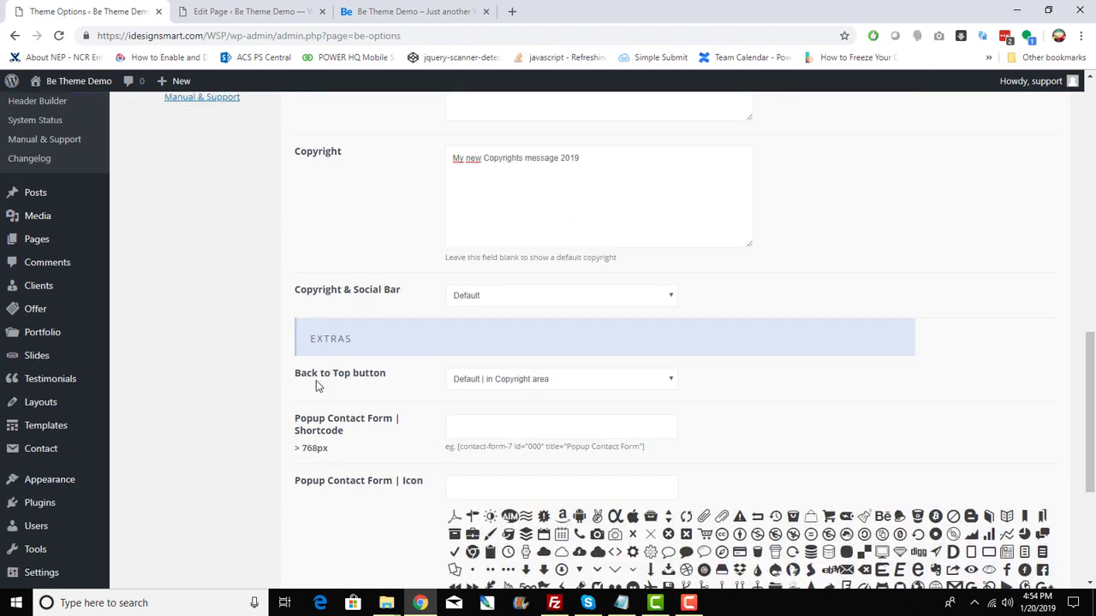
left_click(480, 383)
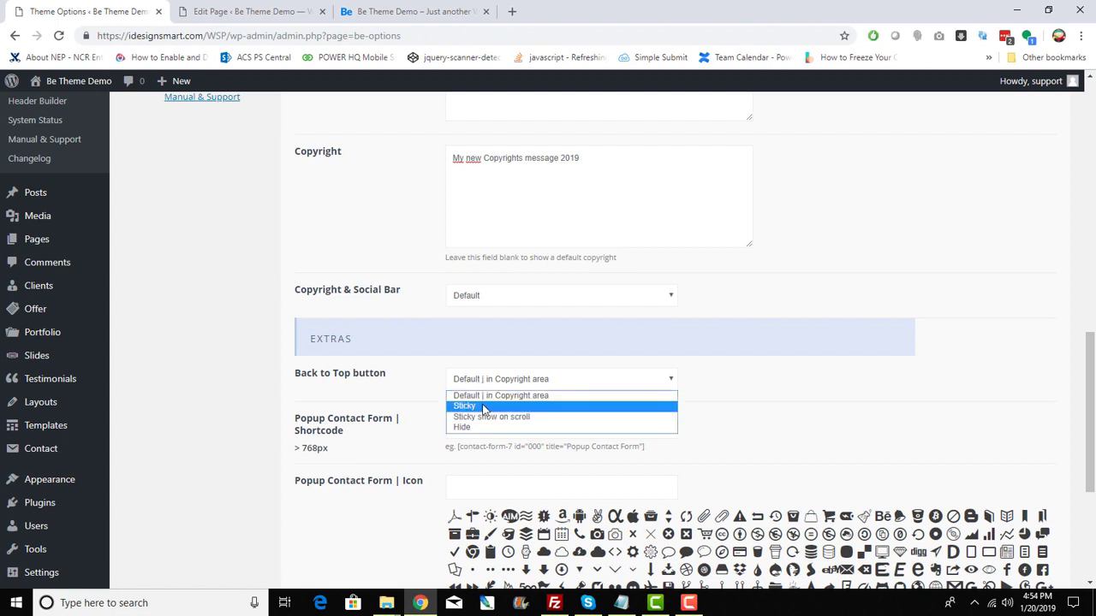
left_click(814, 466)
scroll(814, 466, "down", 3)
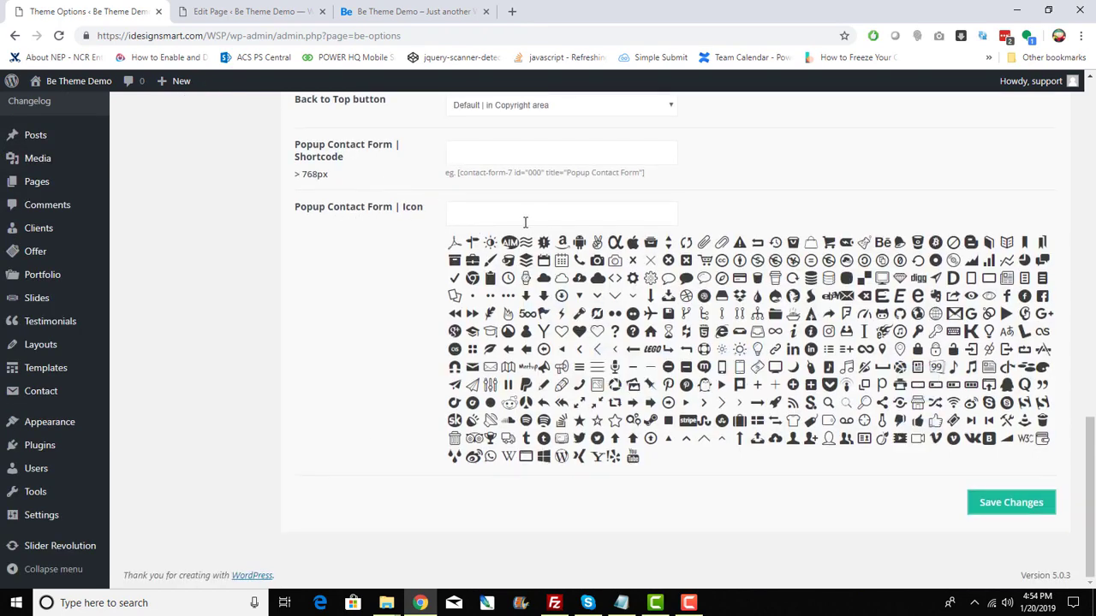
Inspect the Popup Contact Form Shortcode field, then reload the theme options page
left_click(559, 155)
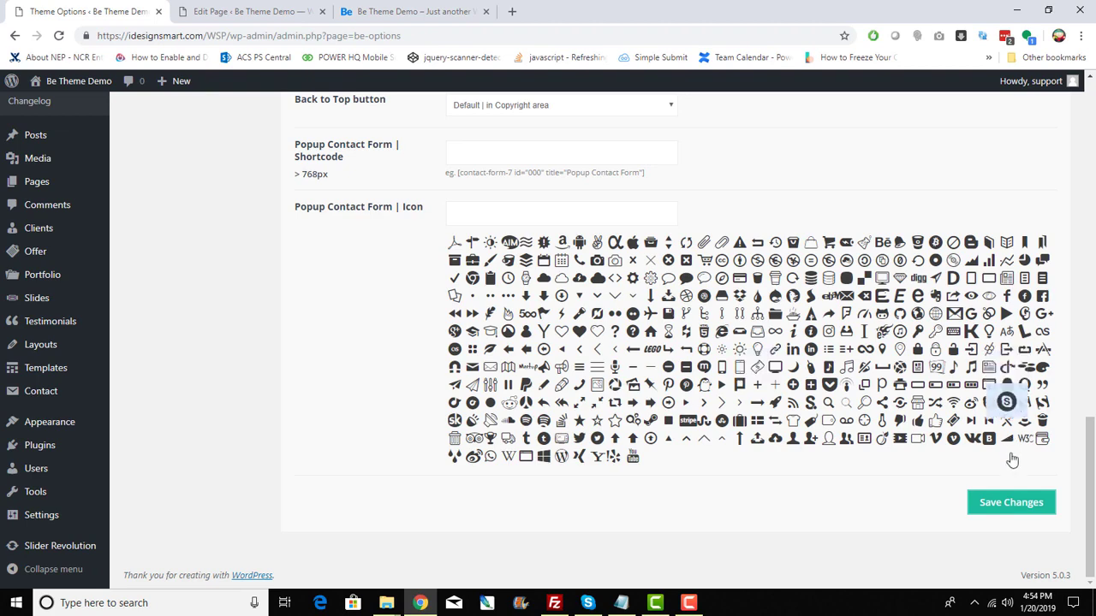
scroll(347, 243, "up", 4)
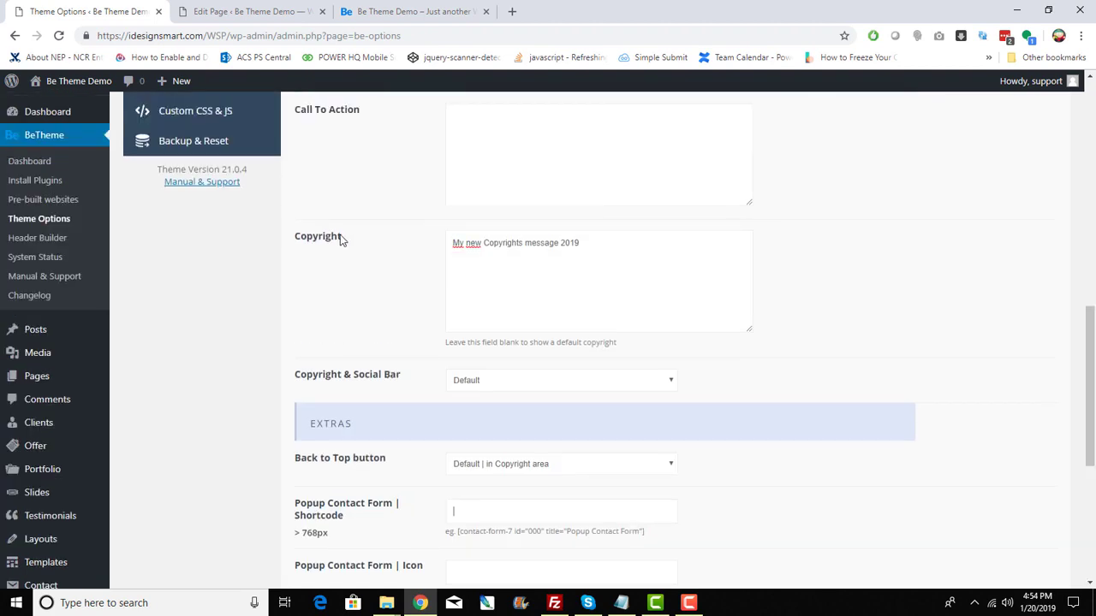
scroll(343, 240, "up", 5)
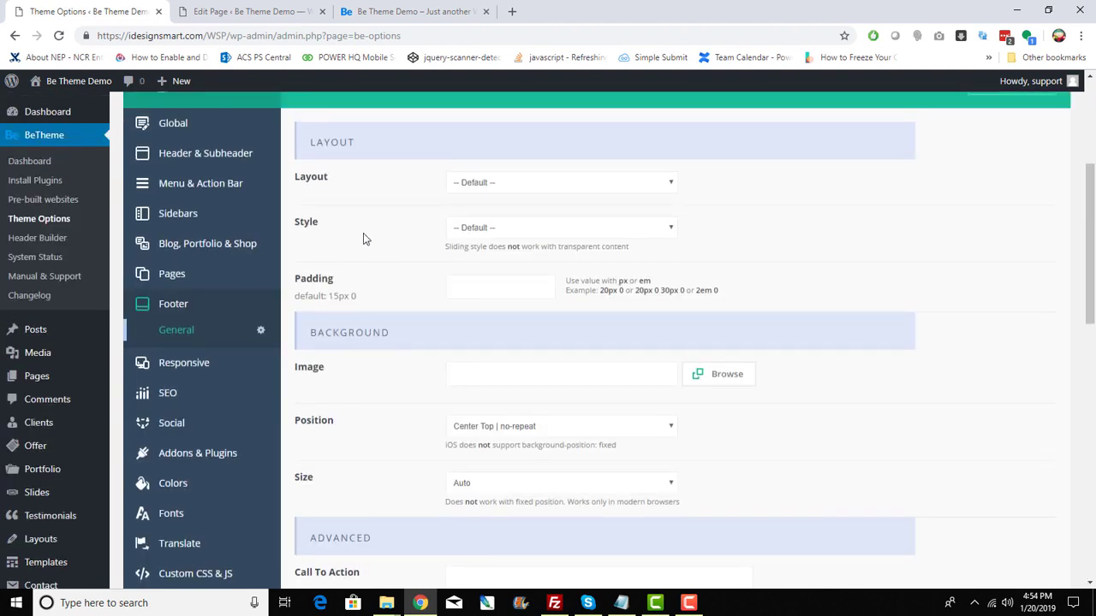
scroll(408, 239, "up", 3)
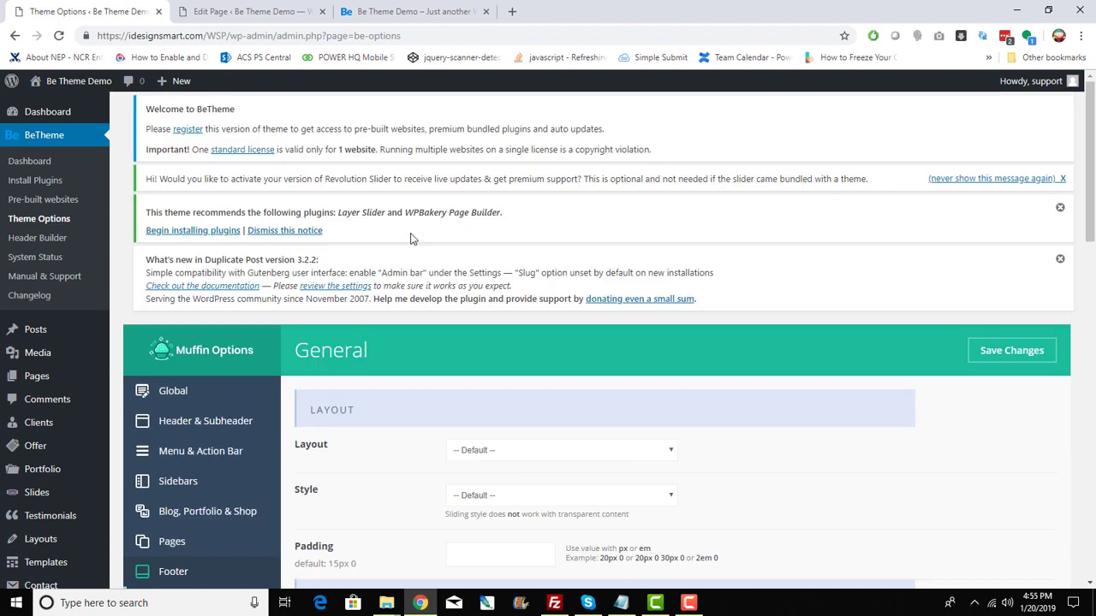
scroll(413, 238, "down", 2)
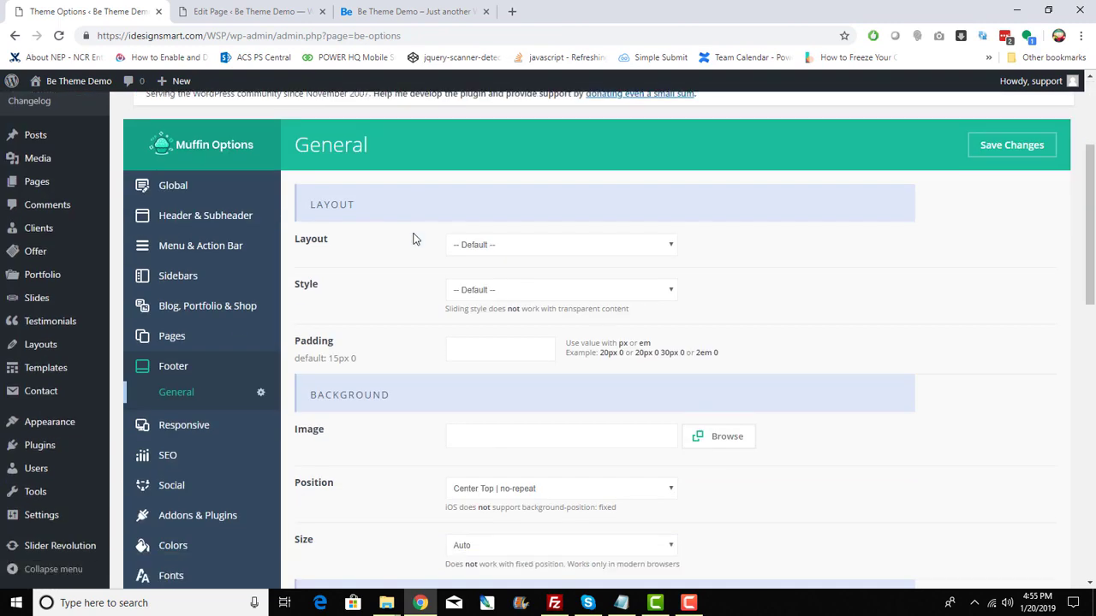
scroll(413, 239, "down", 3)
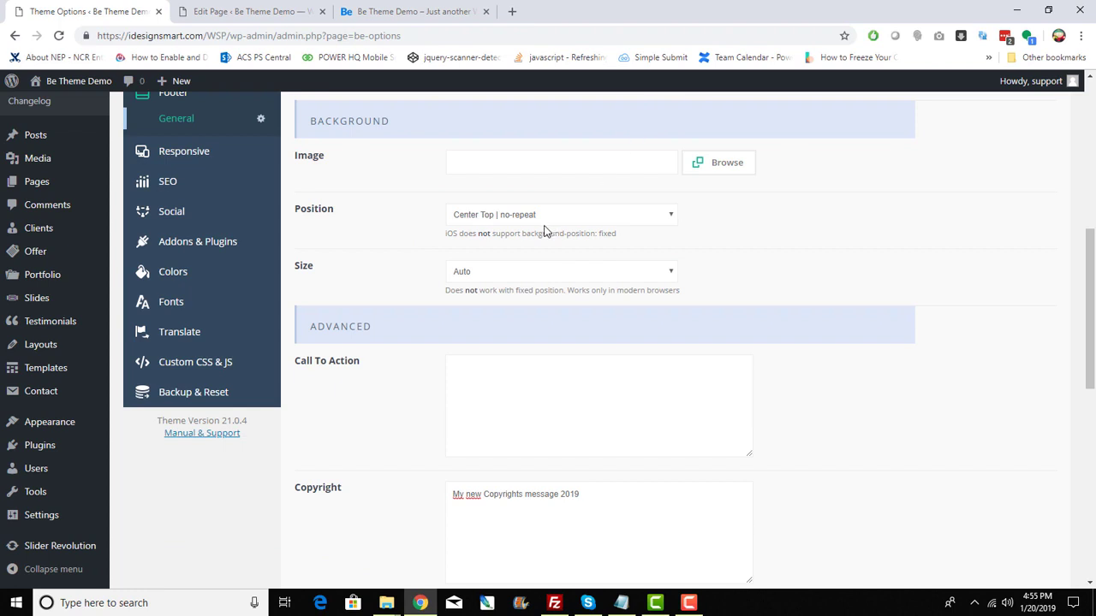
key("F5")
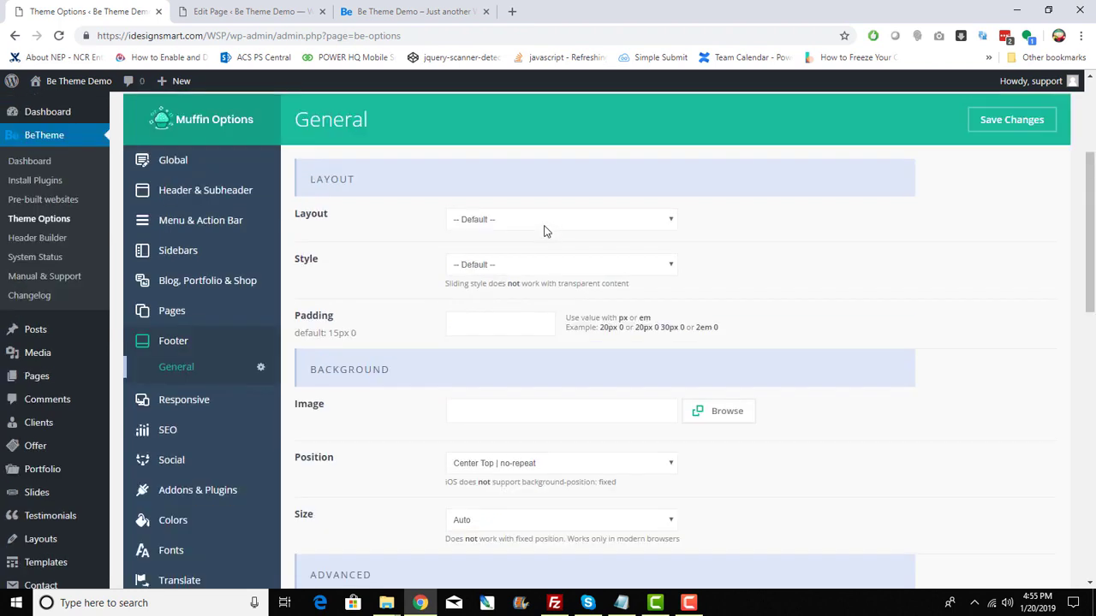
scroll(544, 227, "down", 4)
scroll(543, 227, "up", 2)
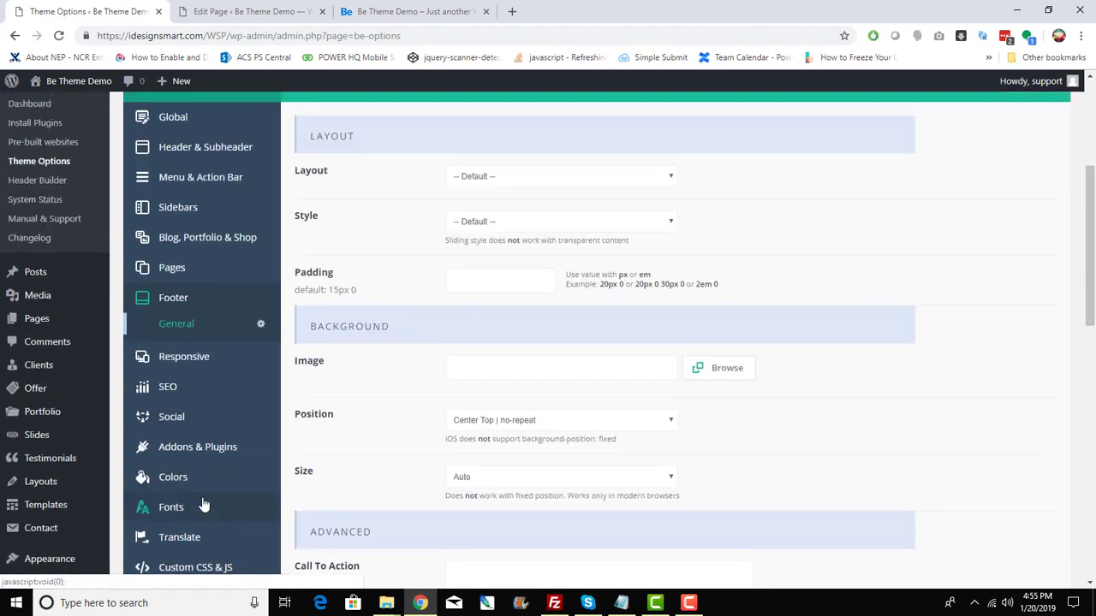
Review the Fonts Family settings: Roboto, Arial and Lato fonts with four Google weights
left_click(206, 507)
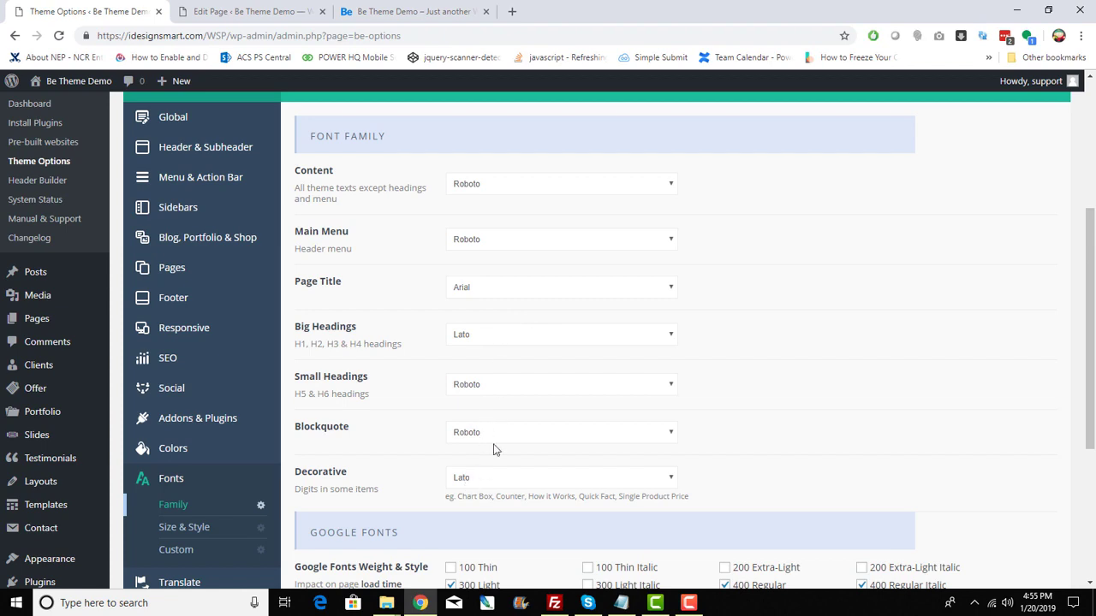
scroll(495, 447, "down", 2)
scroll(495, 447, "down", 1)
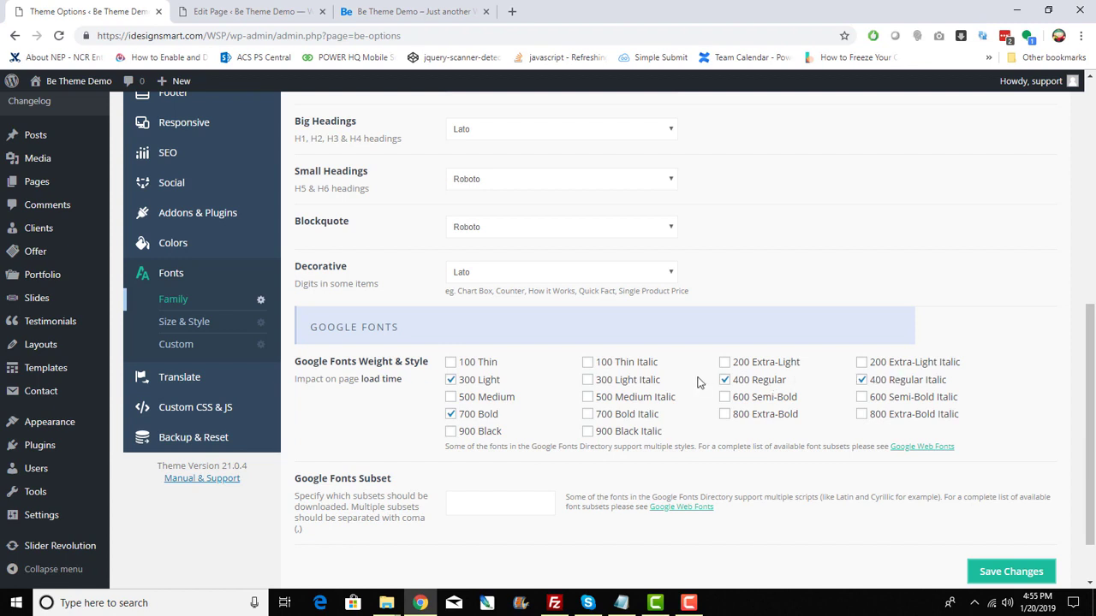
scroll(677, 387, "down", 1)
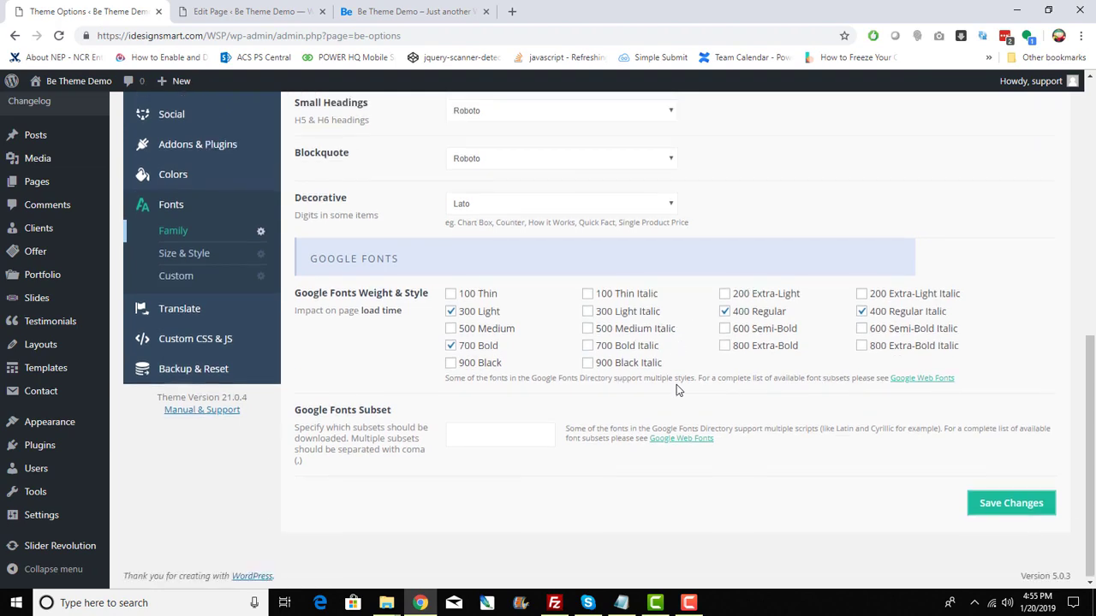
scroll(676, 387, "up", 3)
scroll(676, 390, "down", 2)
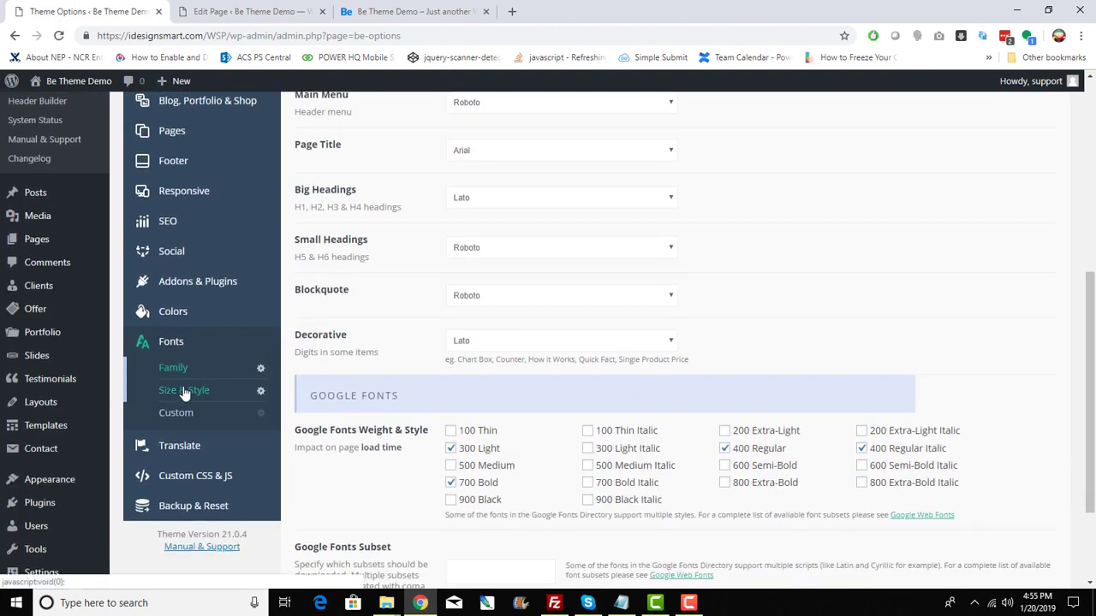
left_click(184, 391)
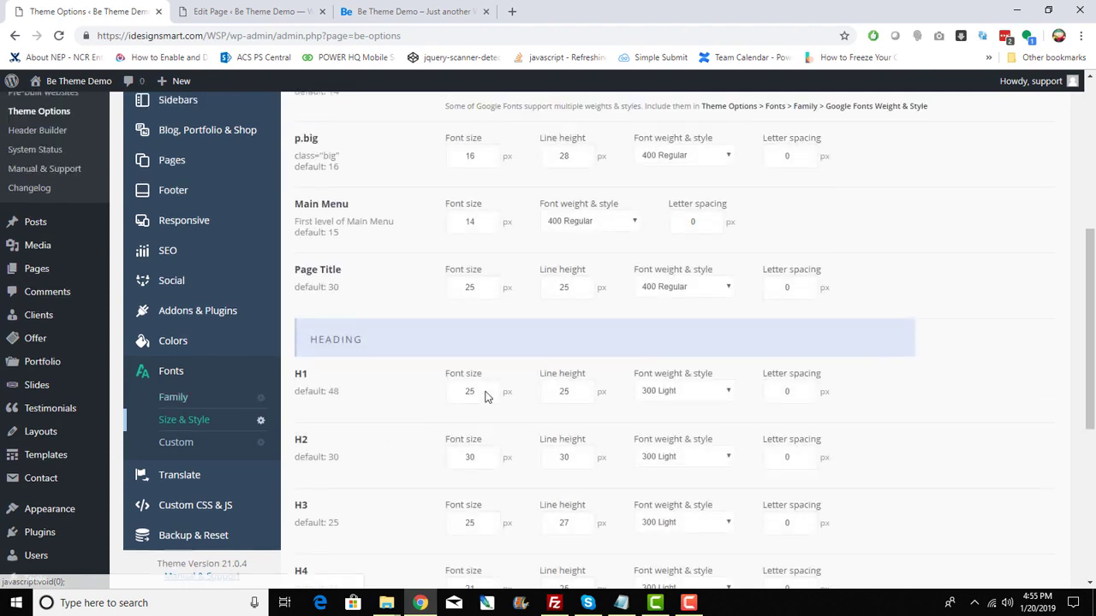
scroll(486, 391, "down", 3)
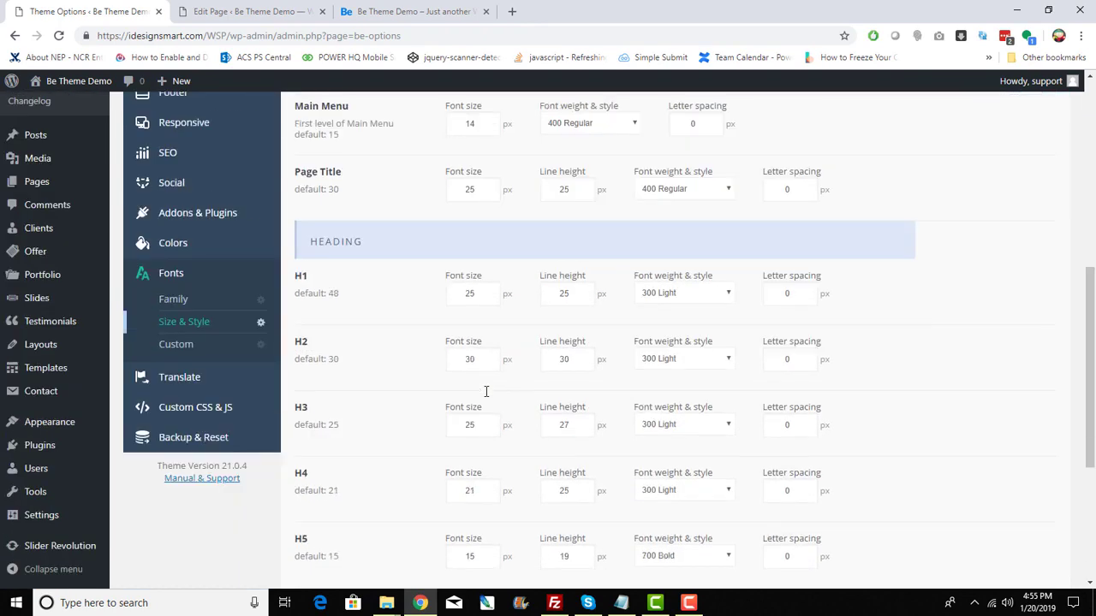
scroll(486, 392, "down", 3)
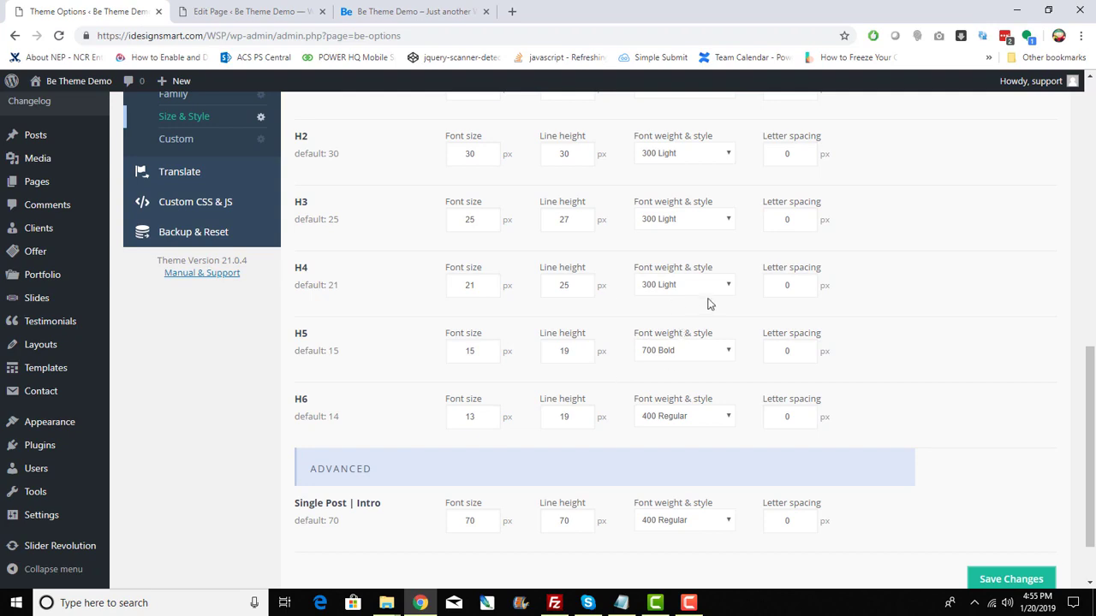
scroll(668, 377, "up", 5)
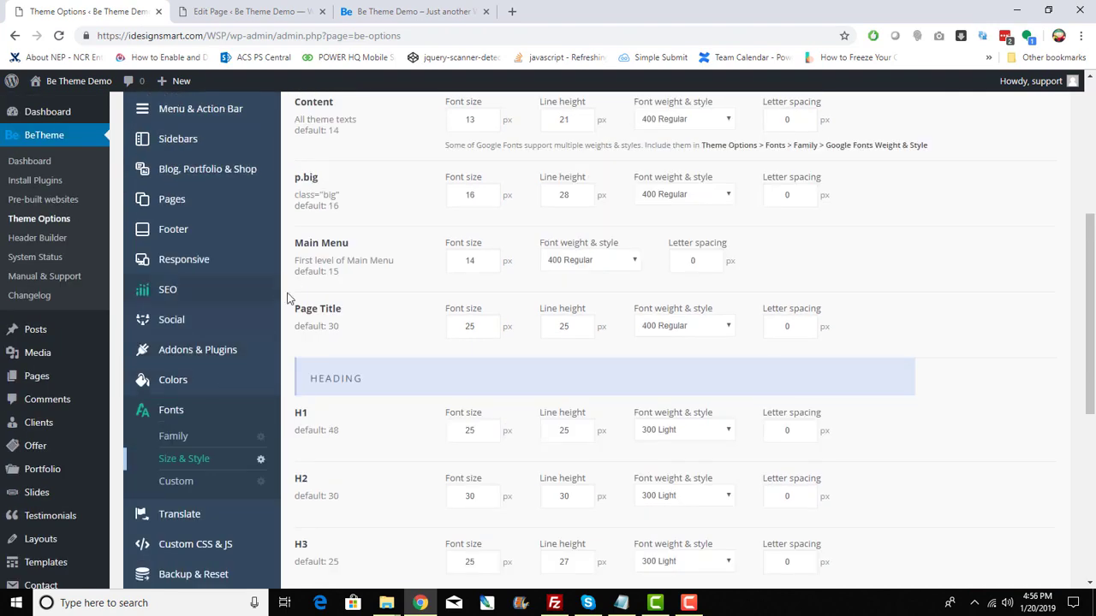
scroll(331, 486, "up", 2)
scroll(330, 416, "down", 4)
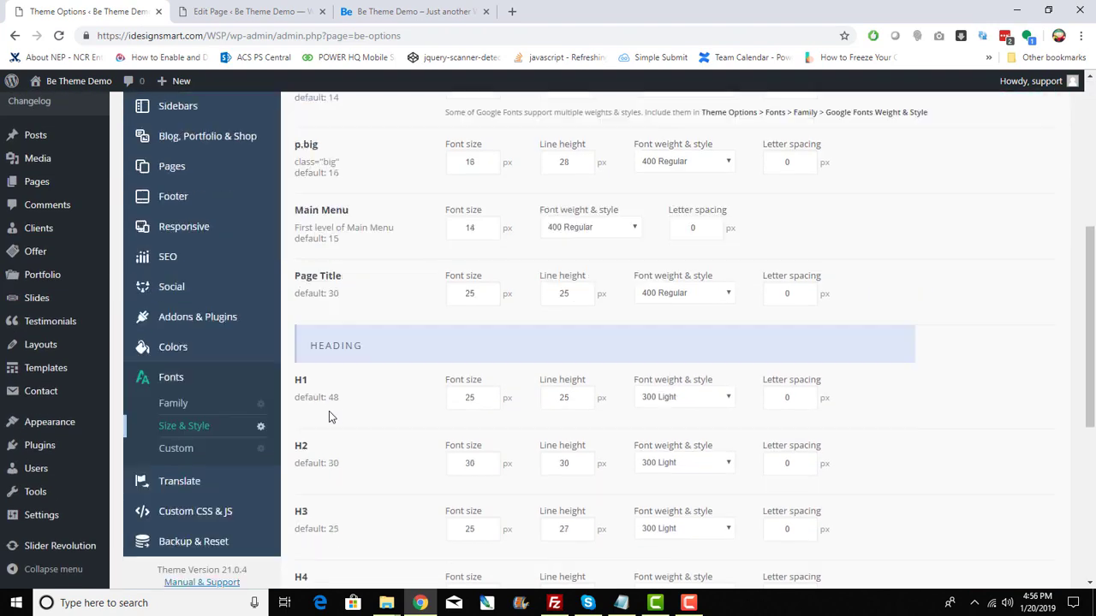
scroll(306, 291, "up", 3)
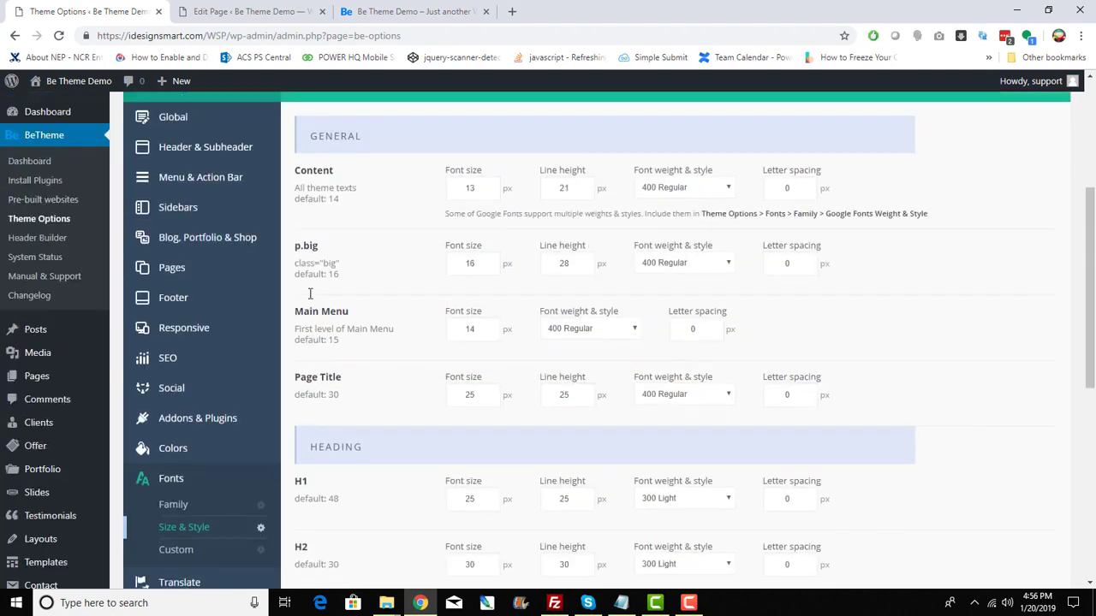
scroll(310, 297, "down", 1)
scroll(310, 296, "down", 4)
scroll(312, 312, "up", 3)
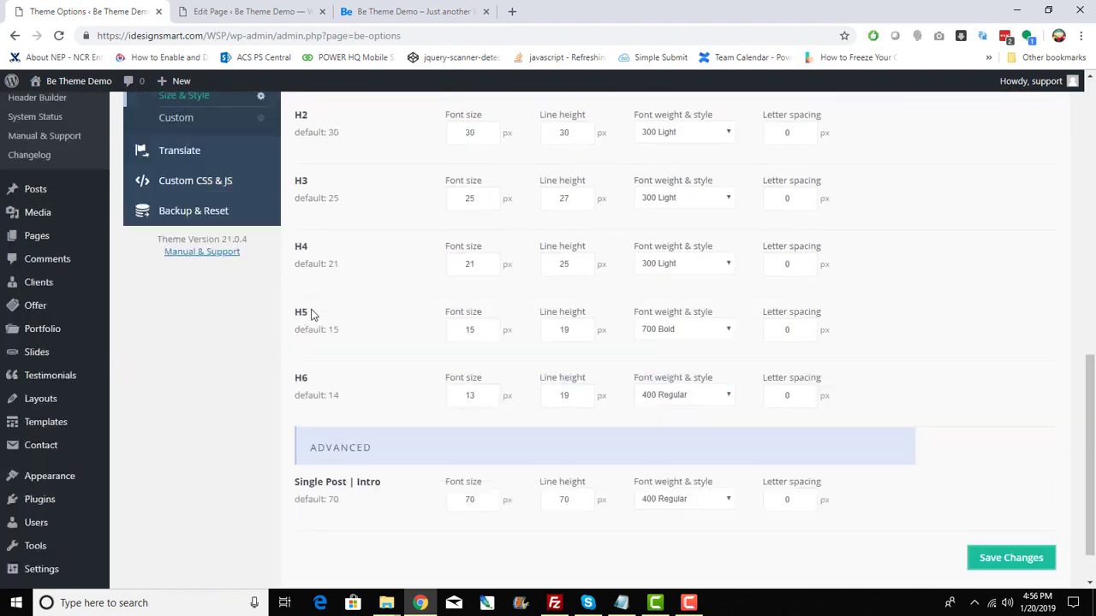
scroll(313, 324, "up", 4)
scroll(314, 325, "down", 5)
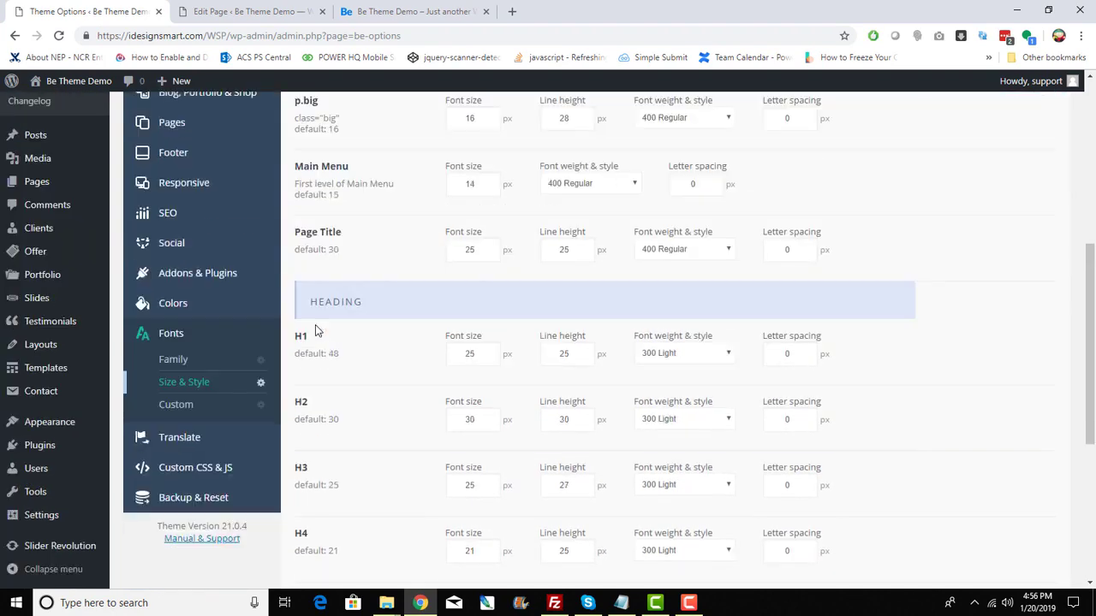
scroll(315, 330, "down", 1)
scroll(315, 331, "up", 1)
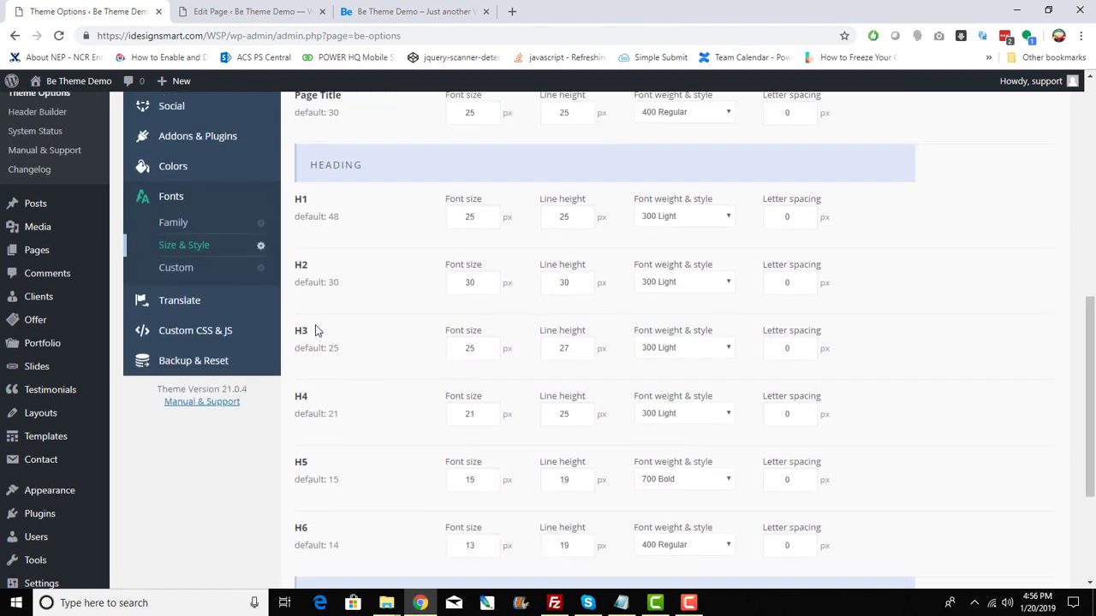
scroll(315, 333, "up", 1)
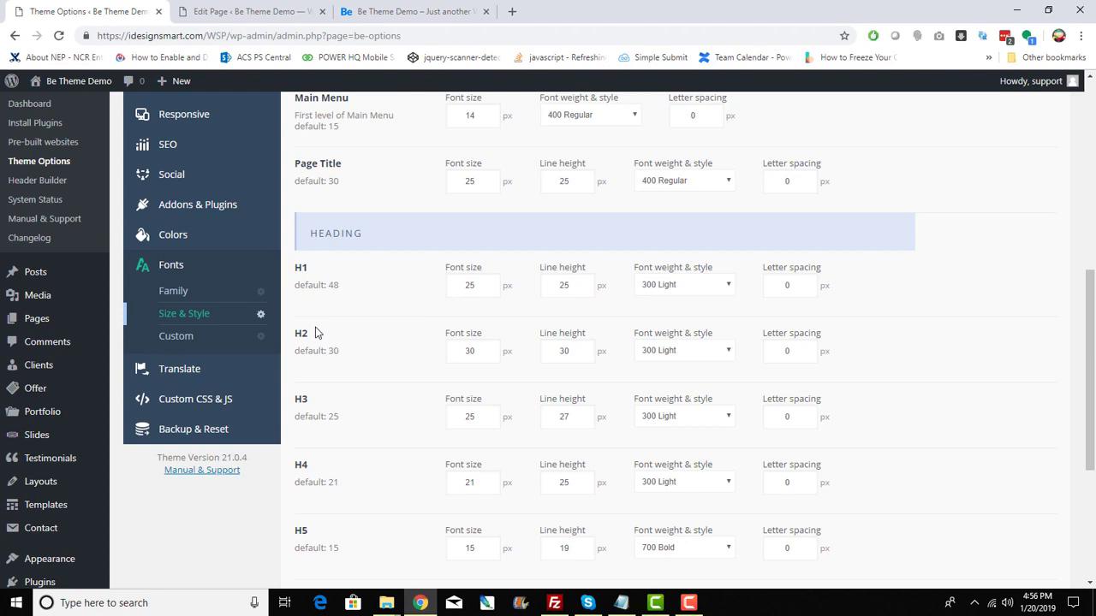
scroll(315, 332, "up", 5)
scroll(316, 329, "down", 5)
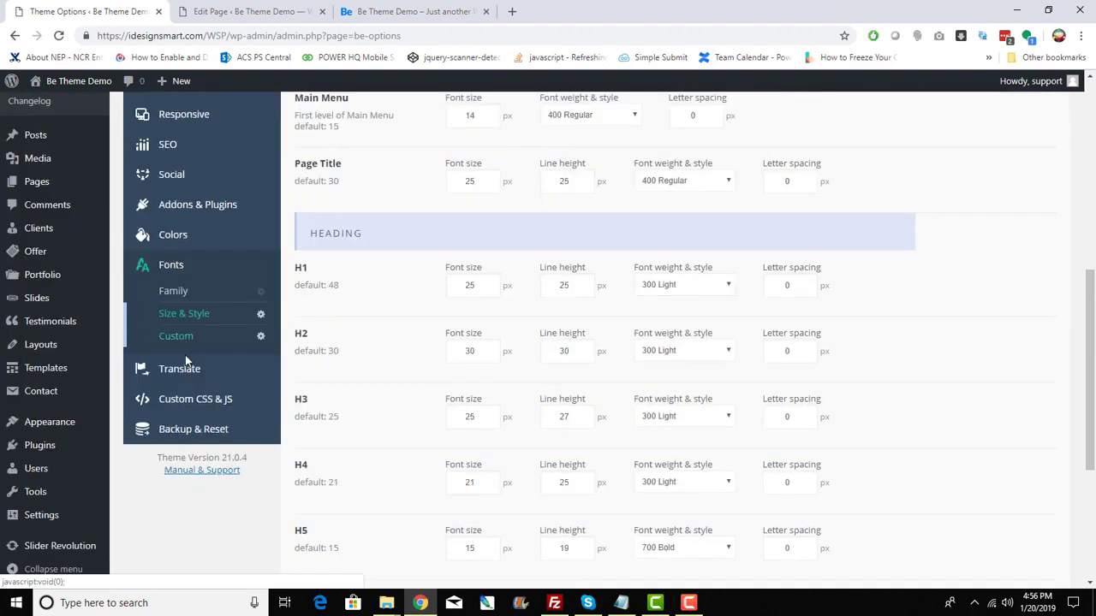
Open the Custom CSS & JS panel, scroll through it, and click into the empty Custom CSS box
left_click(187, 406)
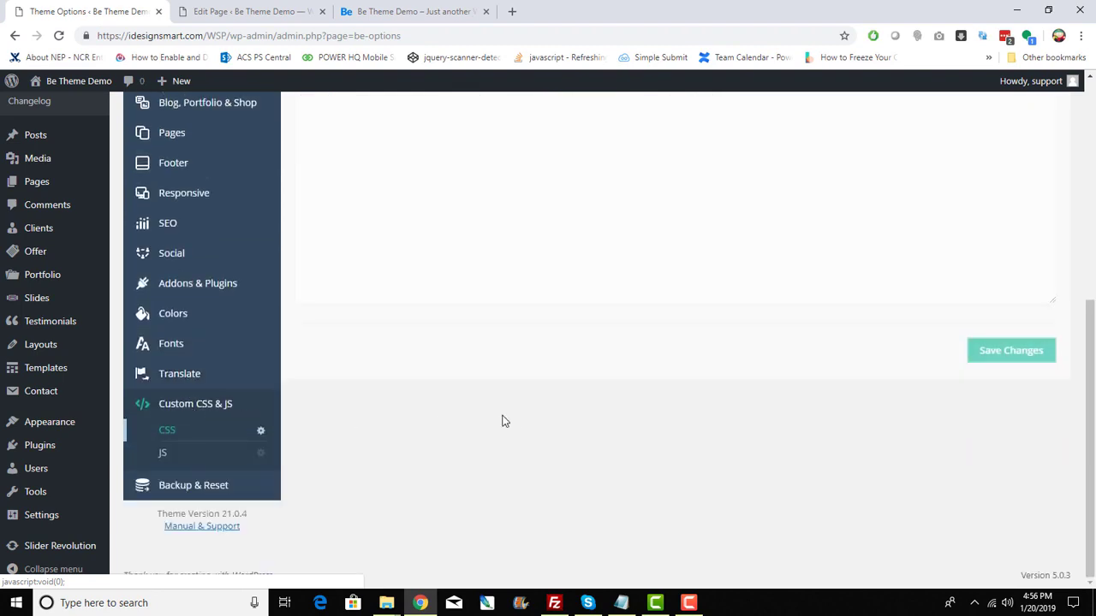
scroll(512, 421, "up", 5)
scroll(512, 421, "down", 3)
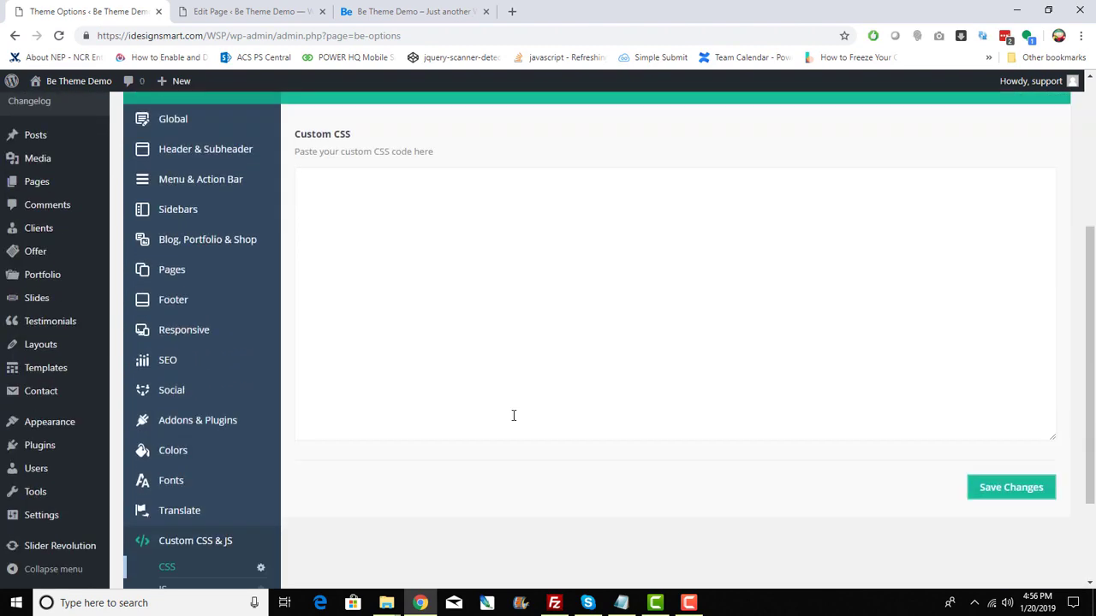
scroll(514, 416, "down", 2)
scroll(514, 419, "up", 3)
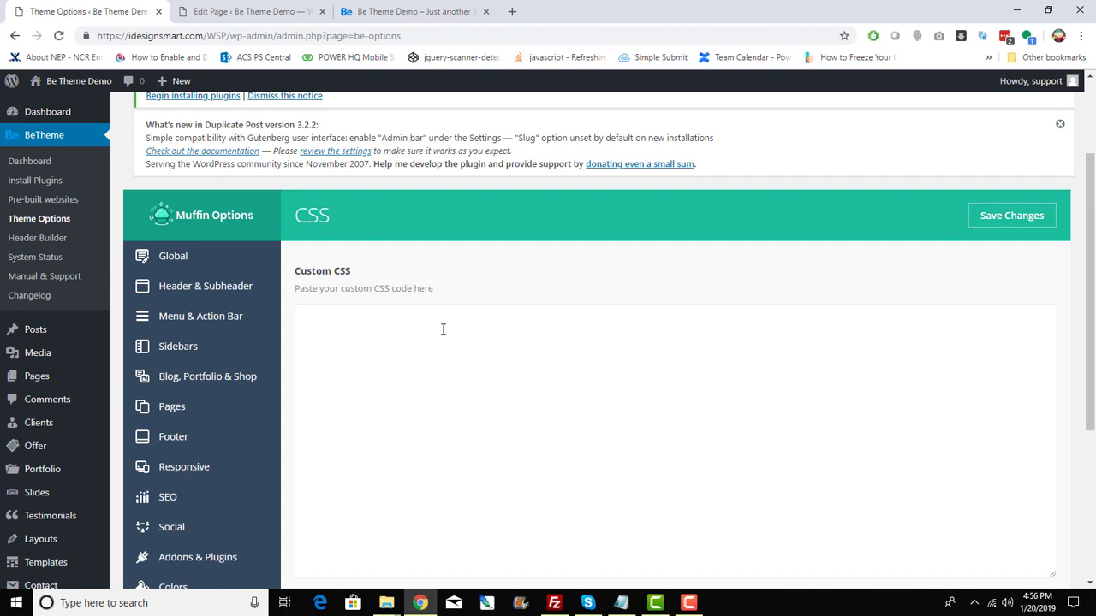
scroll(442, 329, "up", 2)
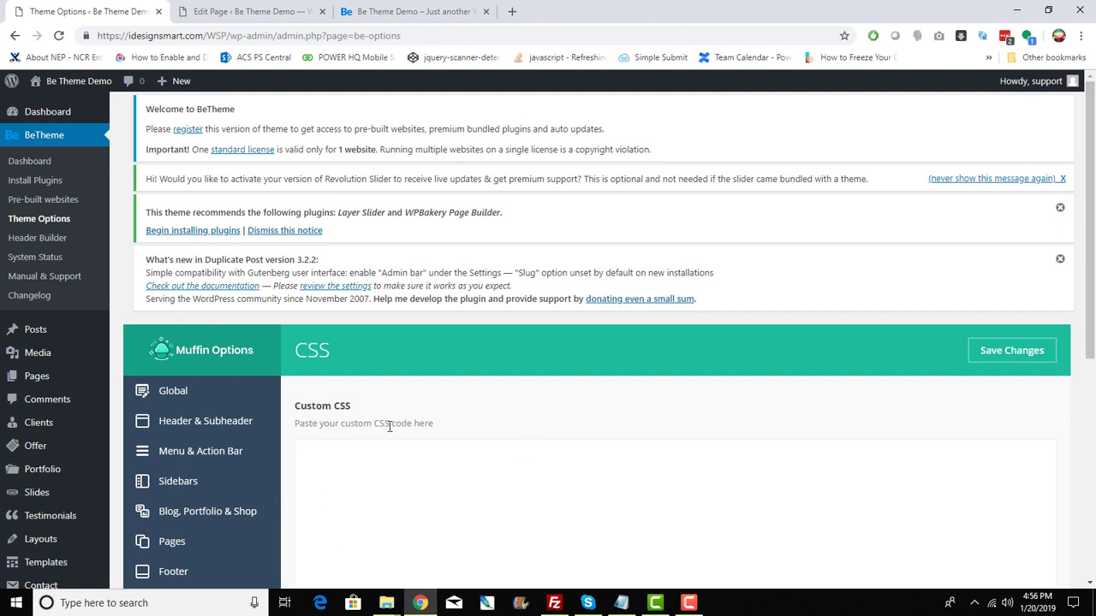
scroll(390, 426, "down", 4)
scroll(389, 427, "down", 2)
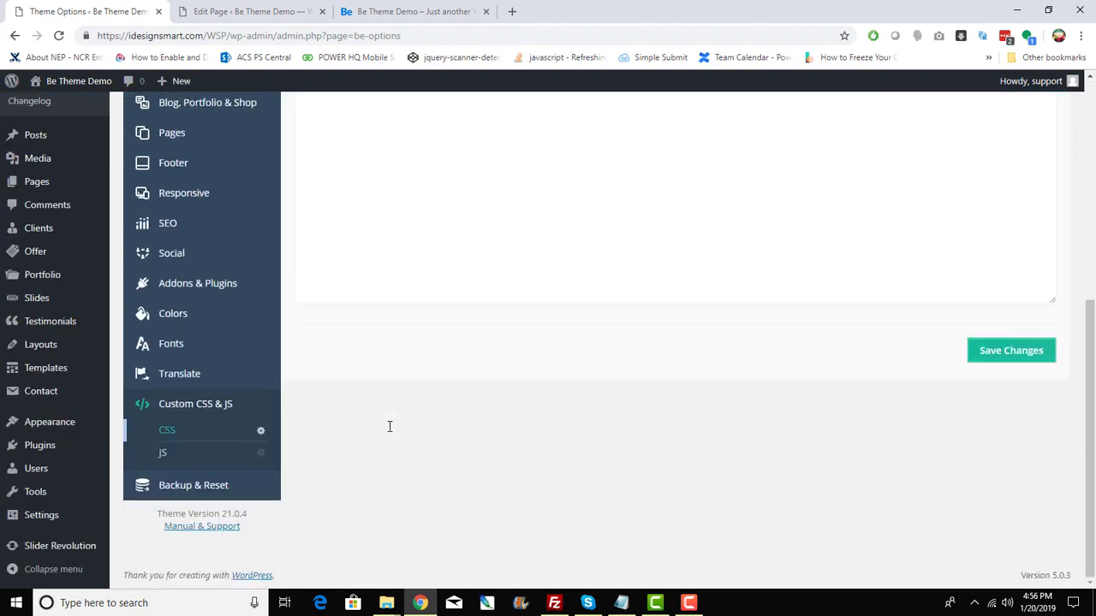
scroll(390, 426, "up", 4)
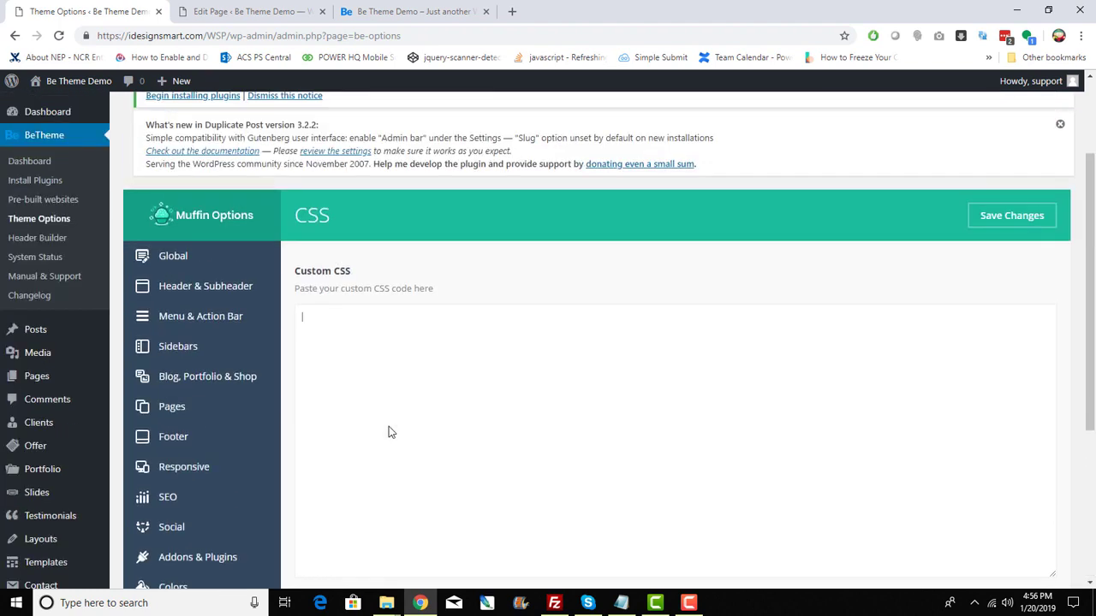
left_click(388, 432)
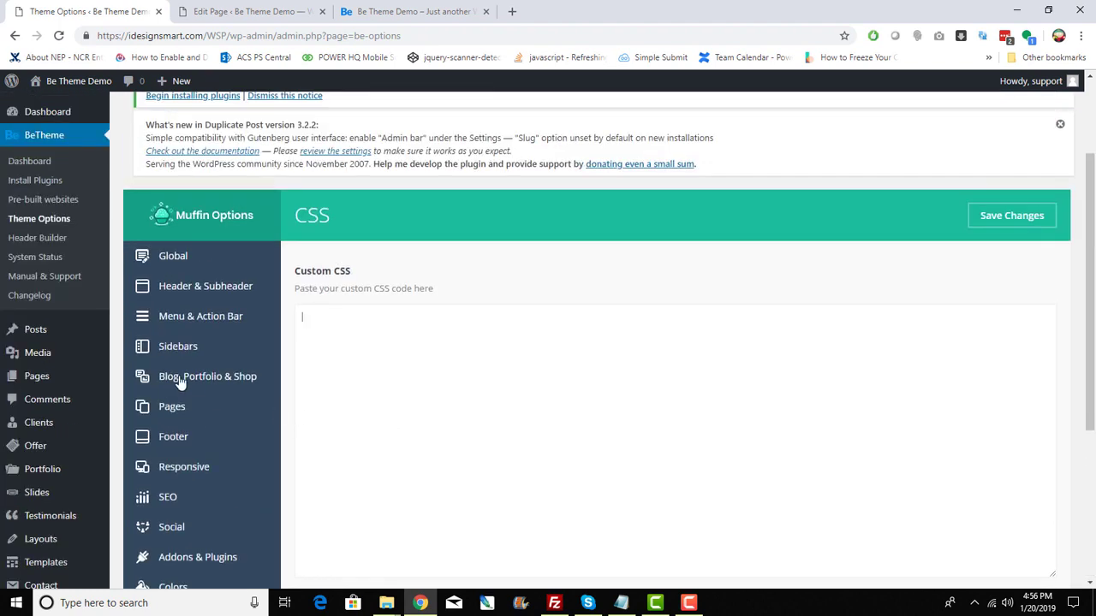
Review menu styles keeping Line above Menu, then show the Action Bar slogan, phone and email fields
left_click(199, 320)
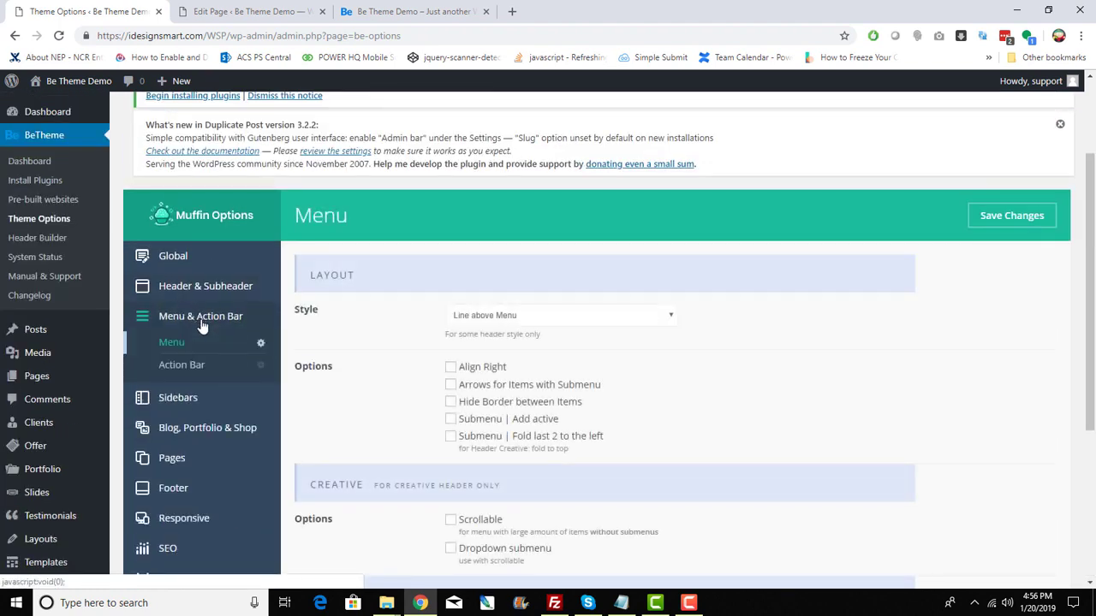
left_click(519, 322)
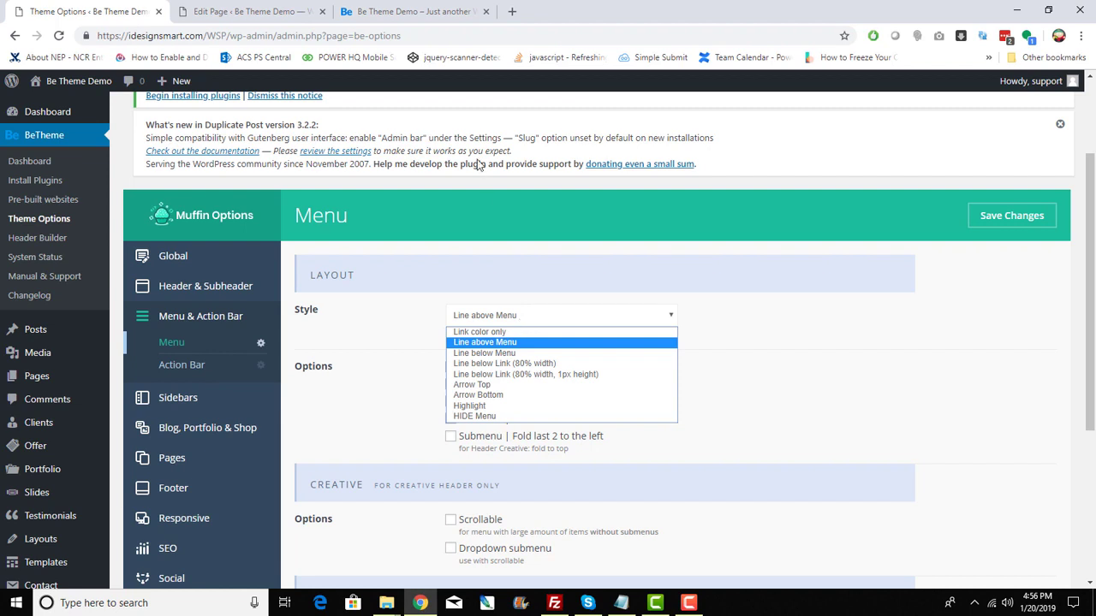
key("End")
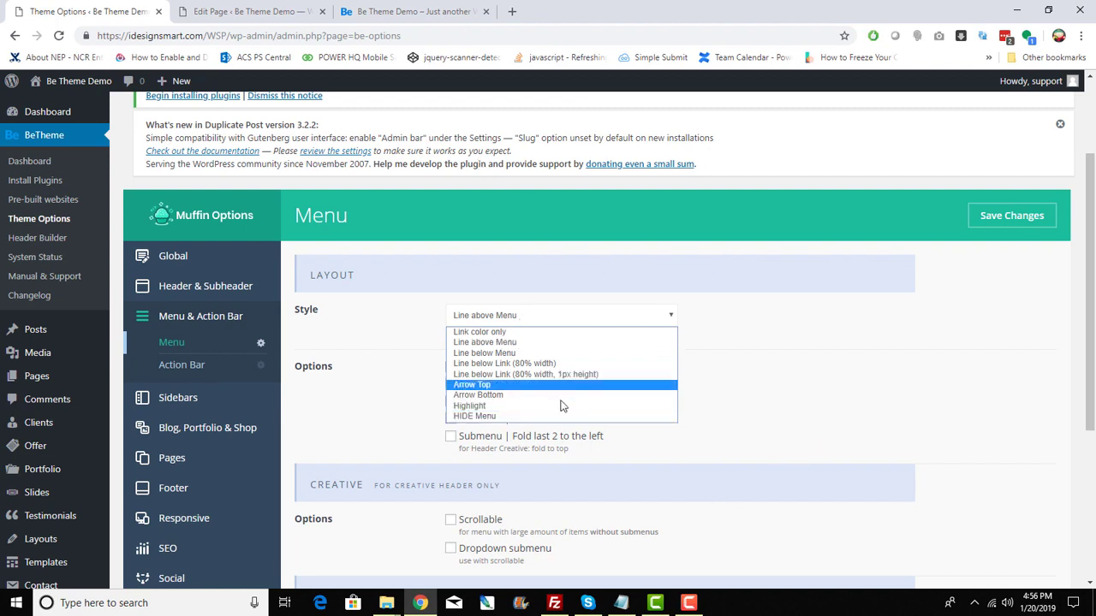
left_click(768, 349)
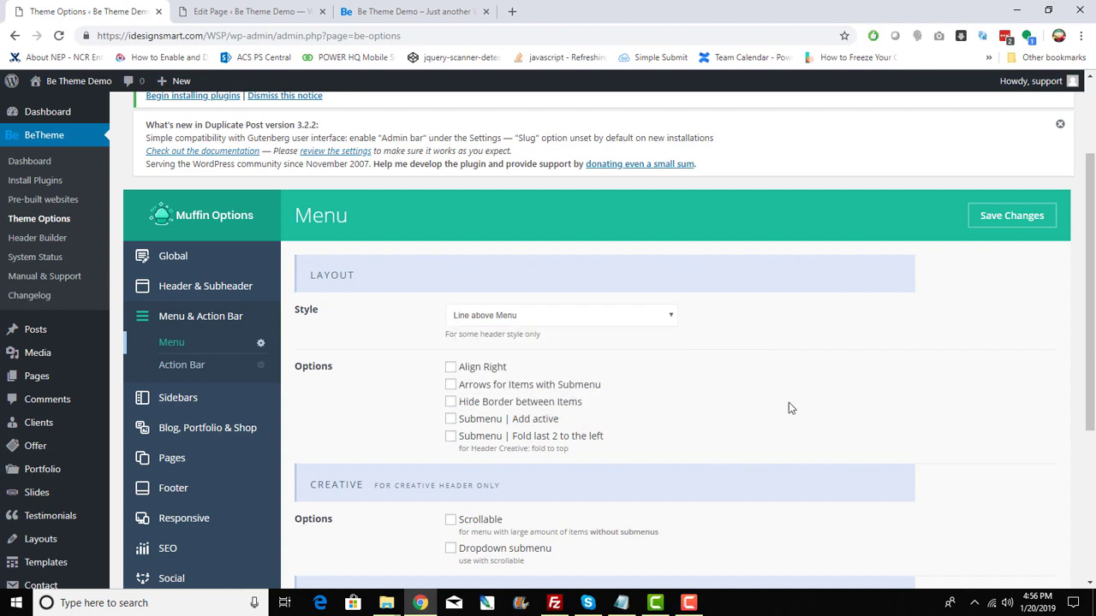
scroll(788, 403, "down", 3)
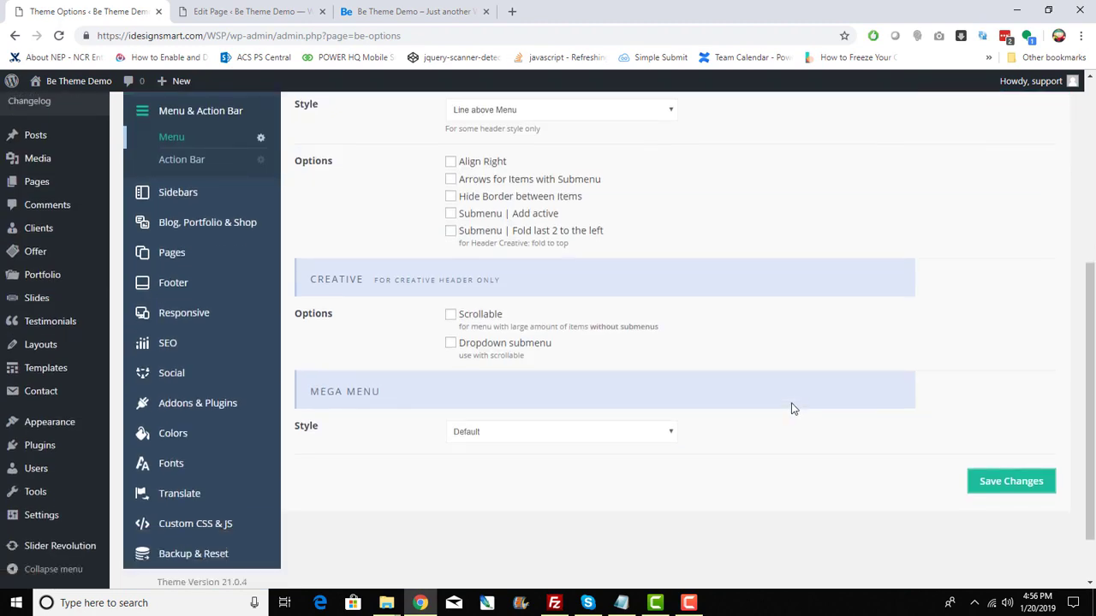
scroll(791, 408, "up", 3)
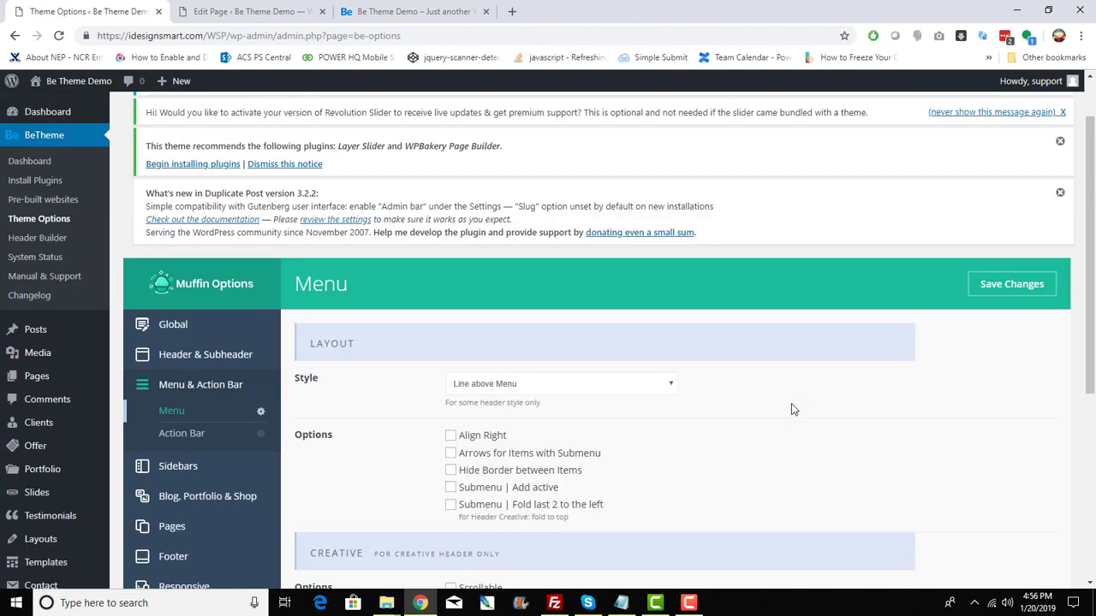
left_click(177, 435)
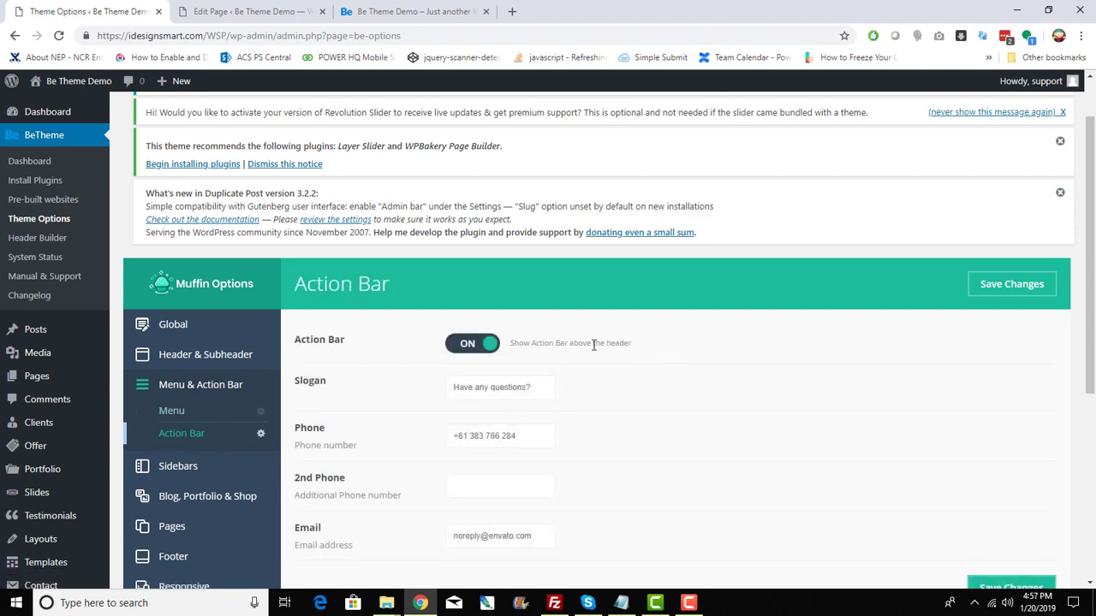
Scroll the live Be Theme Demo homepage to its footer, then back up to the hero slider
left_click(399, 11)
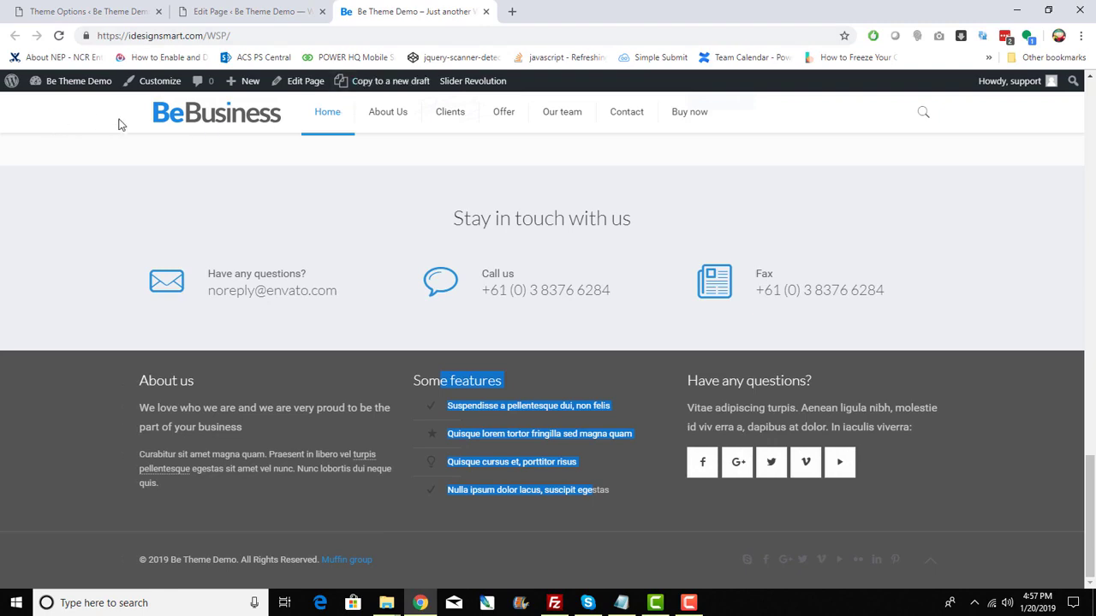
scroll(290, 277, "up", 2)
scroll(330, 350, "up", 20)
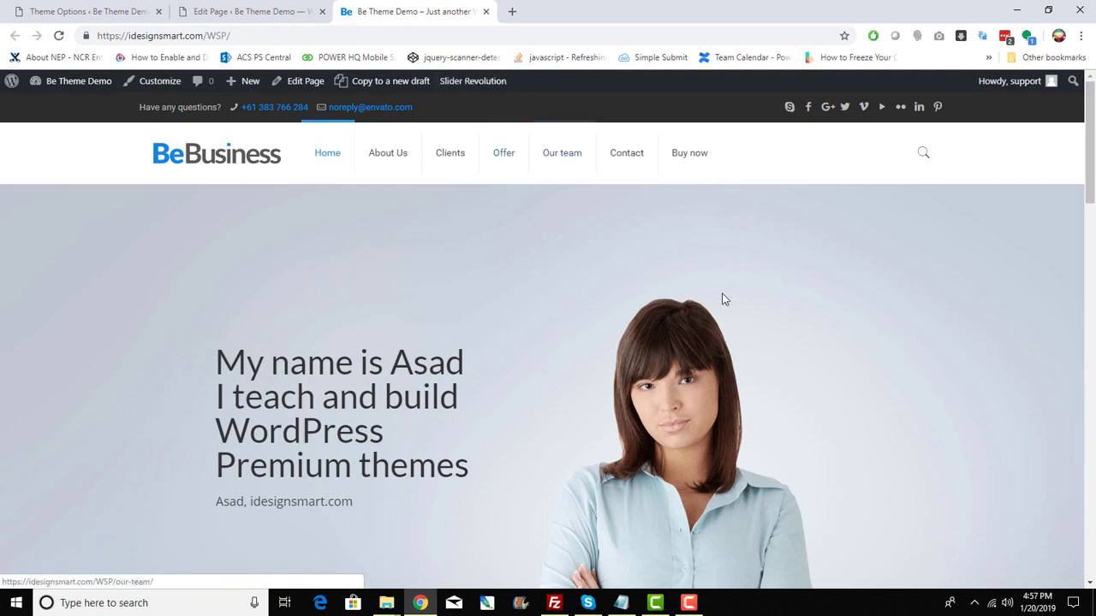
scroll(722, 299, "down", 12)
scroll(723, 299, "down", 4)
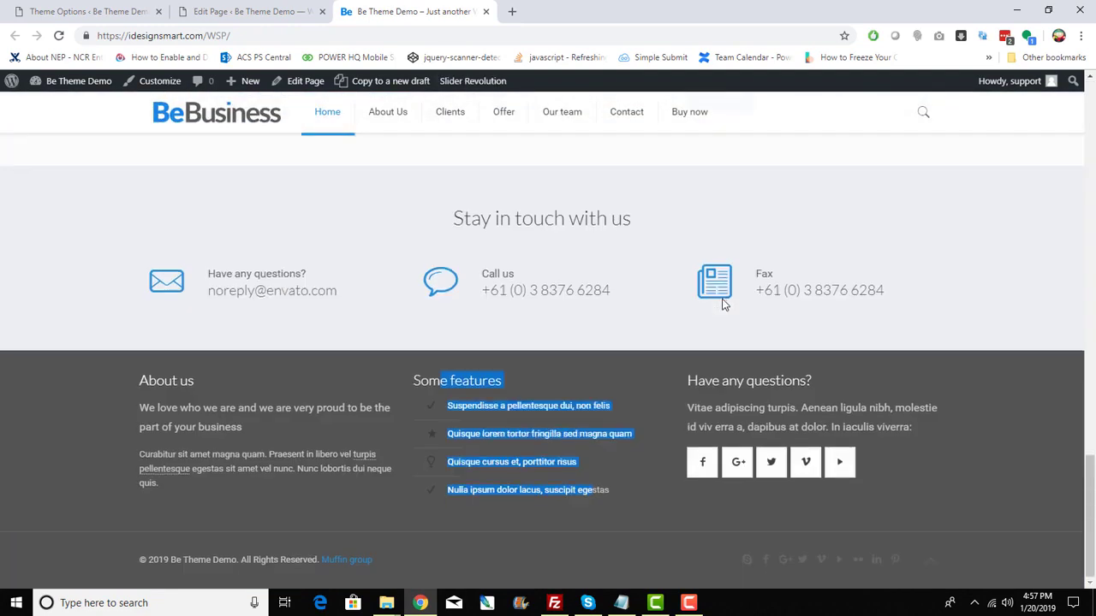
left_click(907, 329)
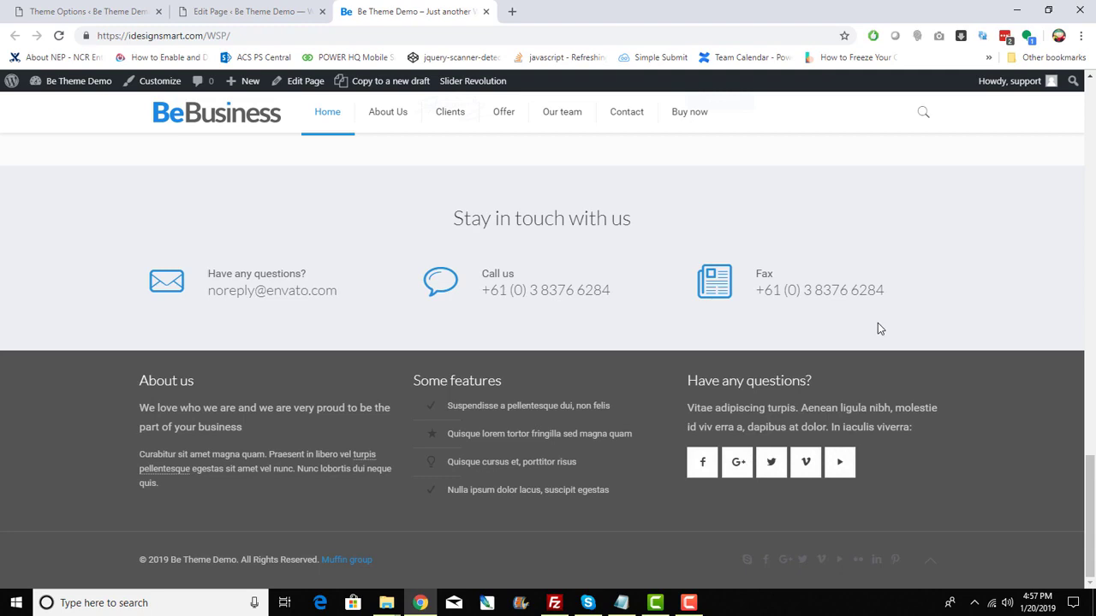
scroll(823, 330, "up", 10)
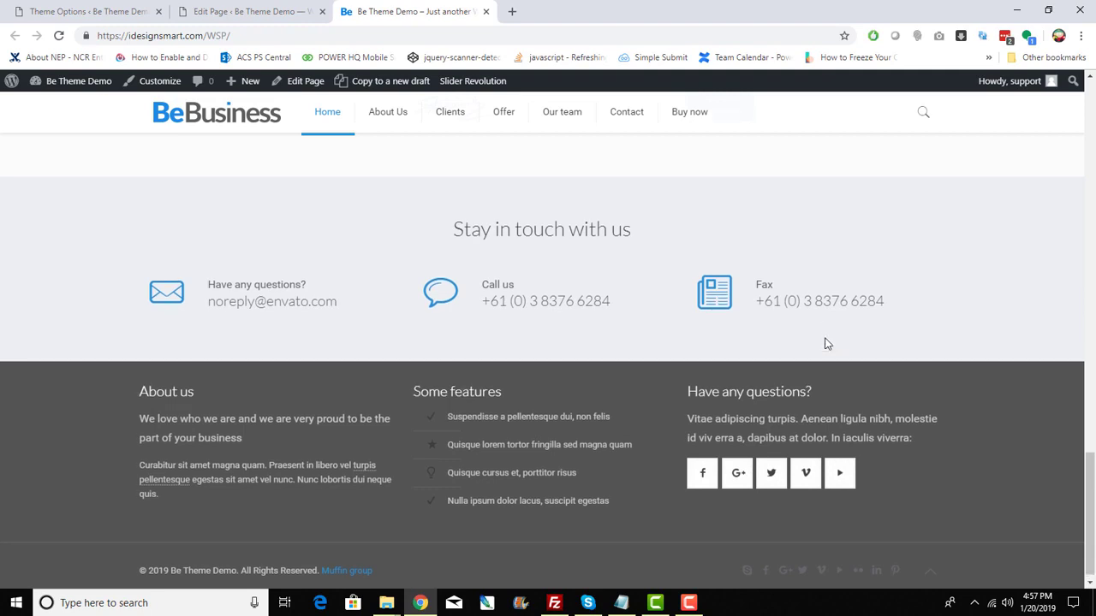
scroll(827, 345, "up", 6)
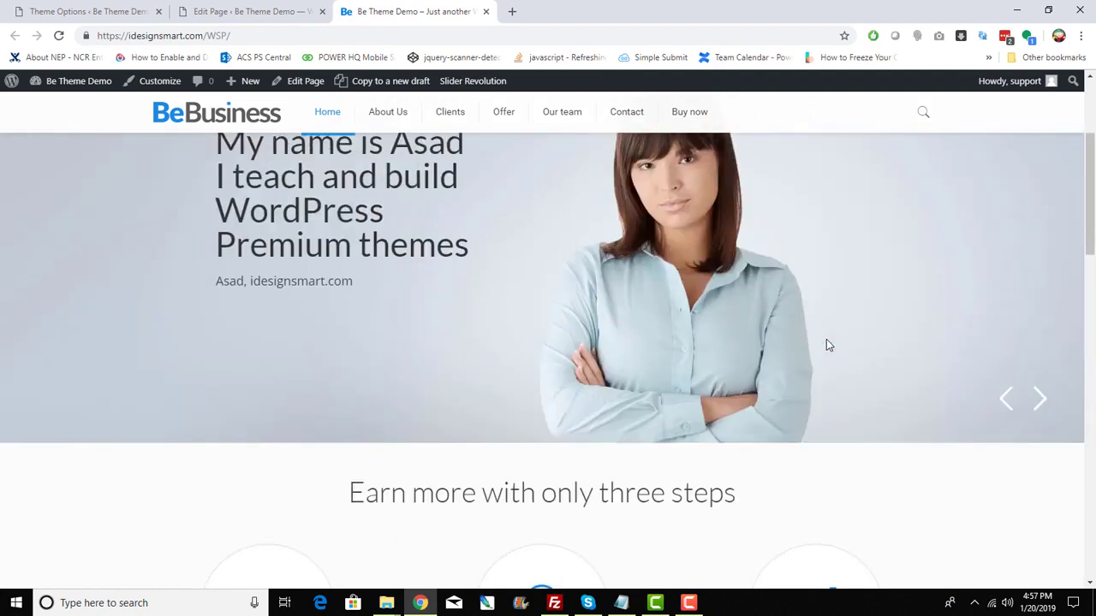